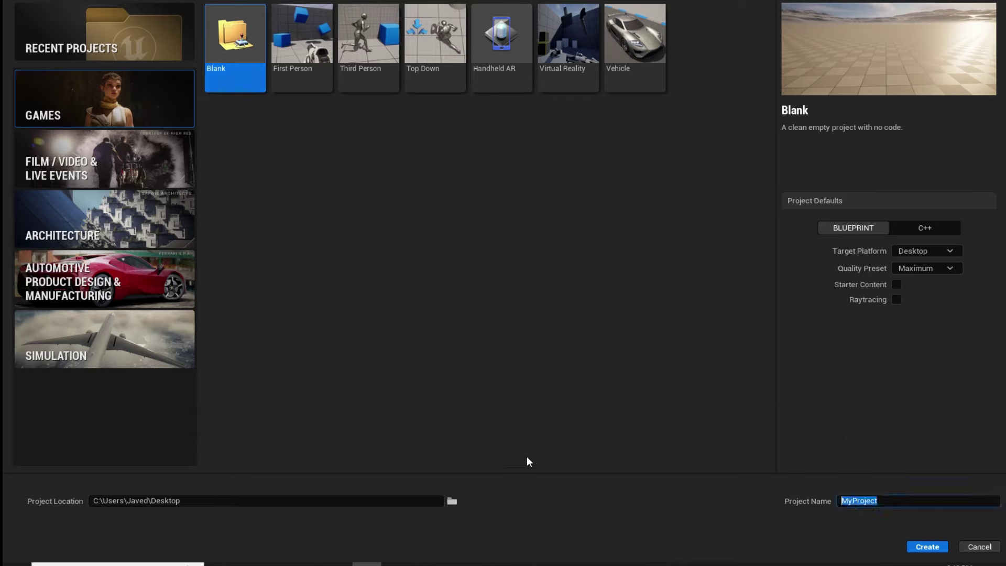
Name the blank Blueprint game project Tutorial and create it
text(ial)
key(Return)
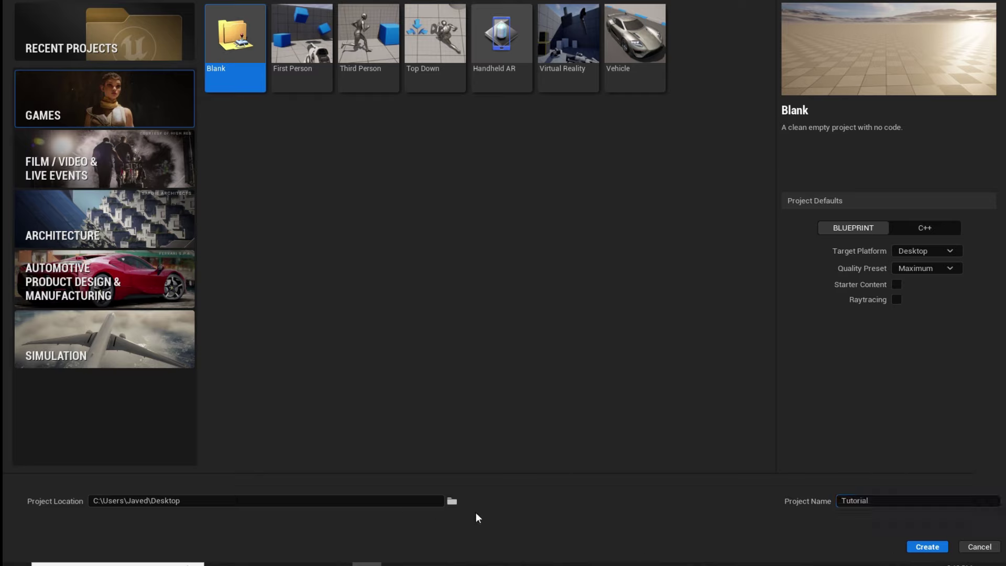
click(923, 547)
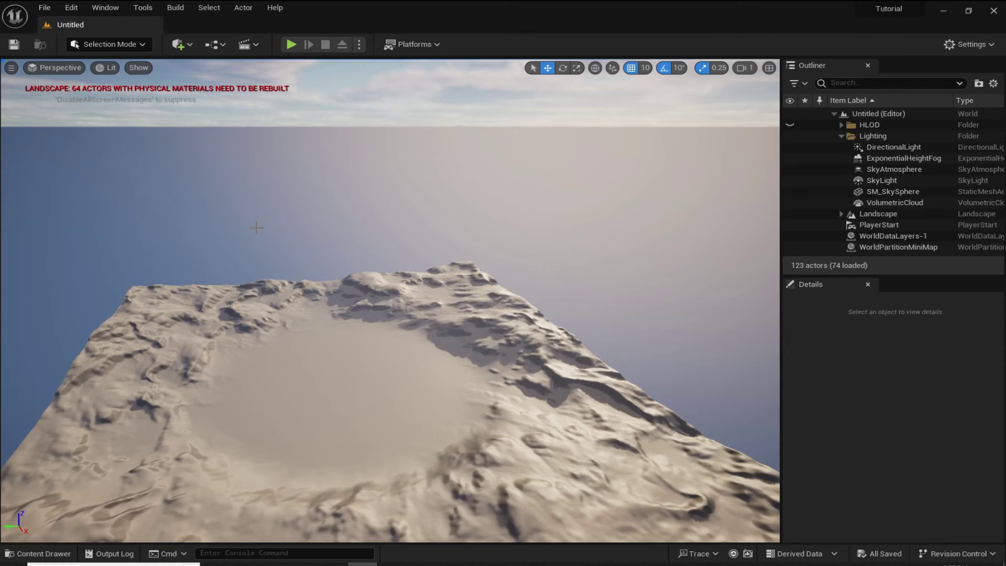
Create a new level from the Basic template and save it in the Content folder as _Main
click(45, 7)
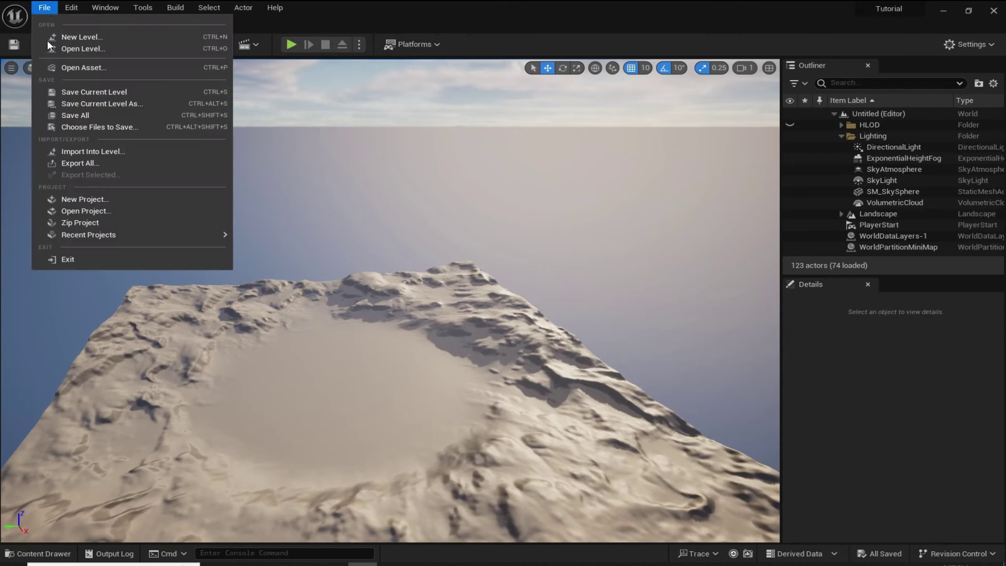
click(78, 37)
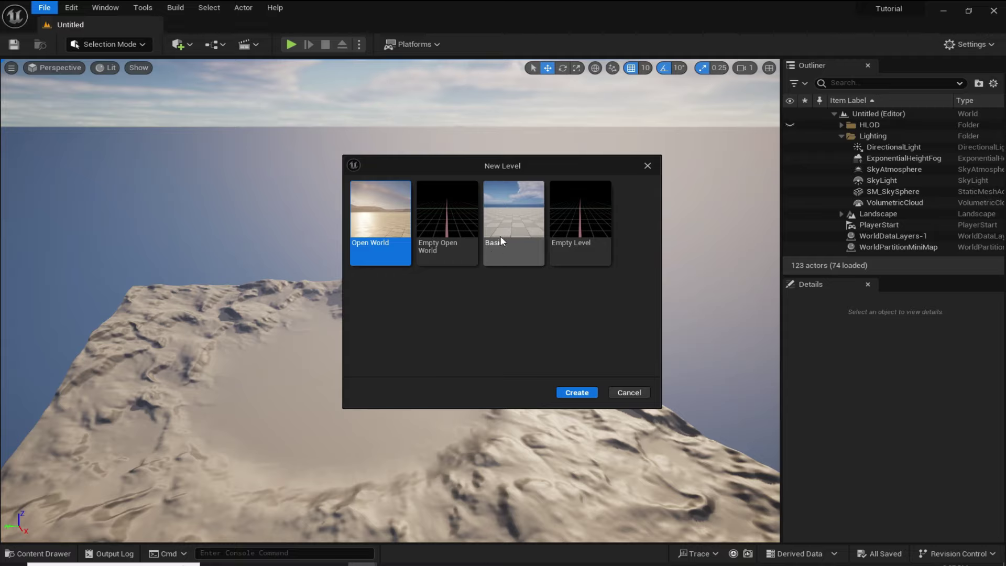
click(515, 216)
click(593, 392)
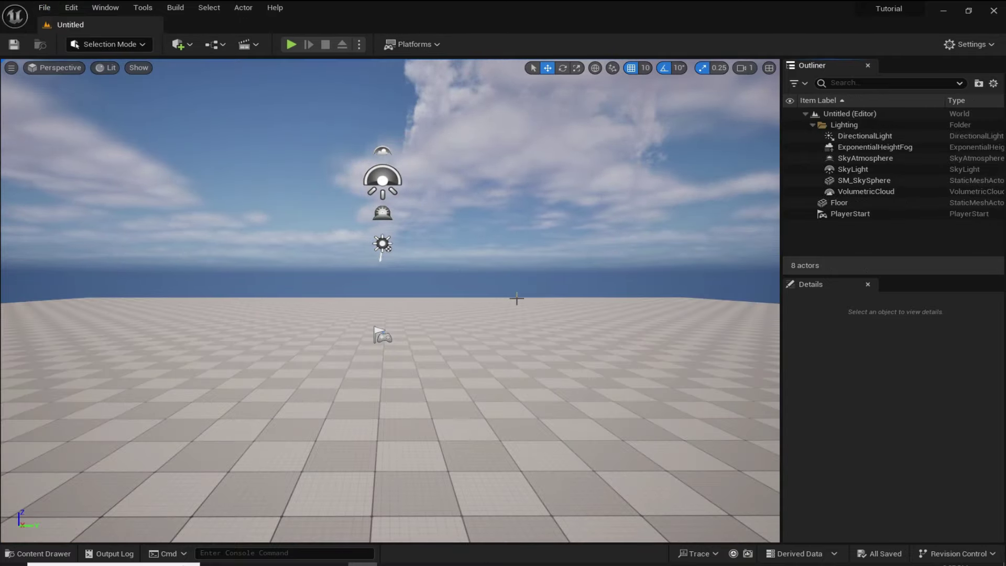
key(ctrl+s)
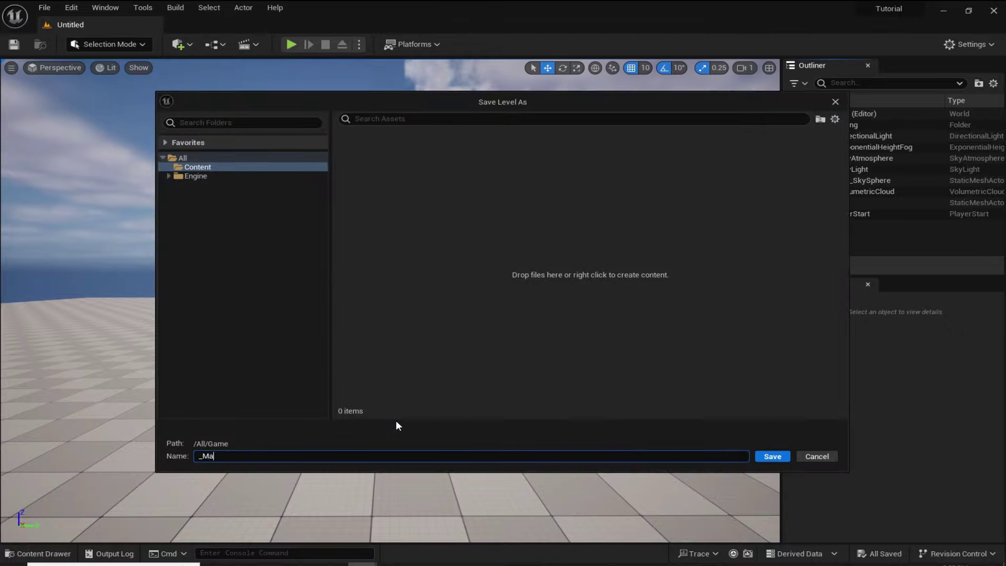
click(787, 461)
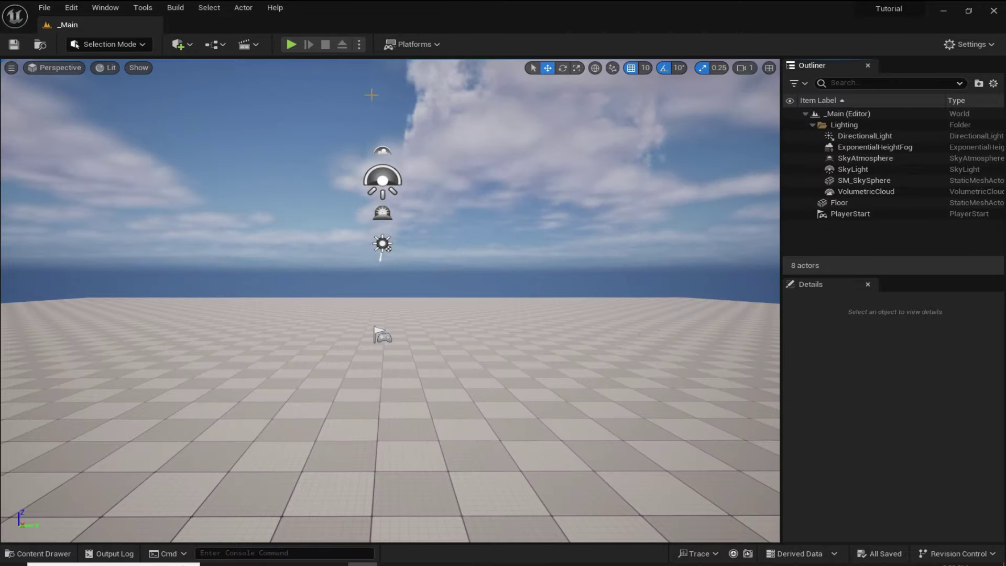
Set both the Editor Startup Map and the Game Default Map to _Main in the project's Maps & Modes settings
click(71, 8)
click(119, 168)
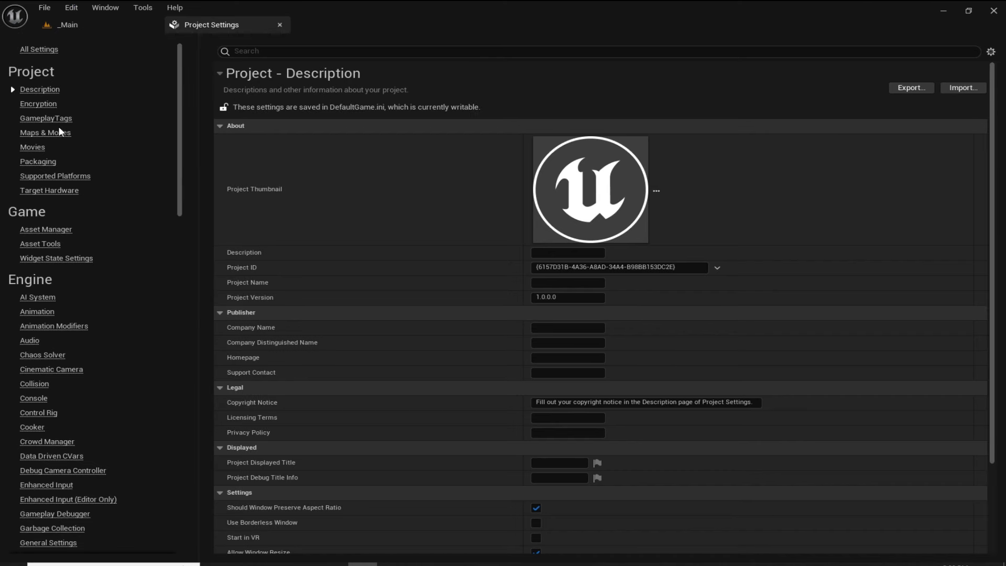
click(59, 132)
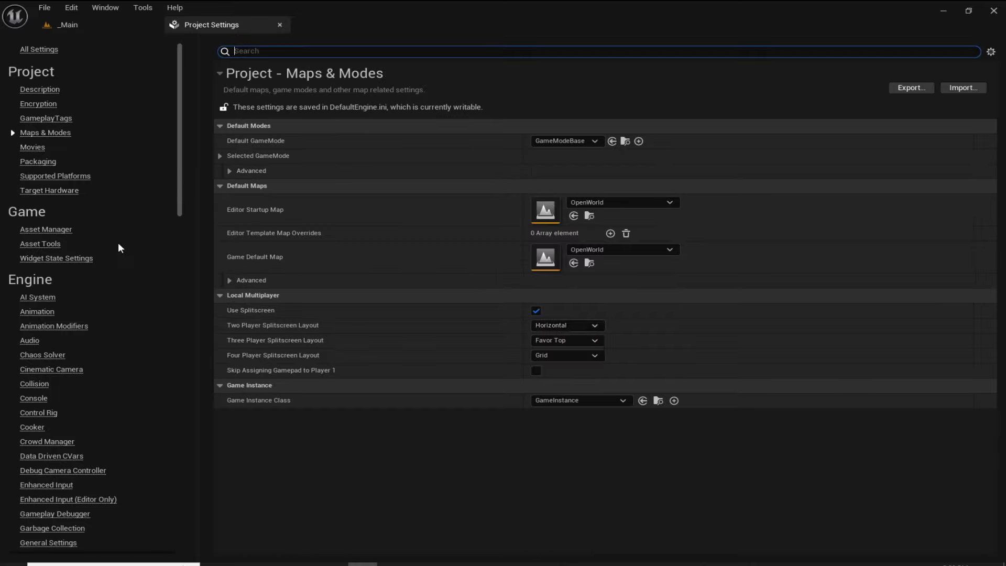
click(611, 202)
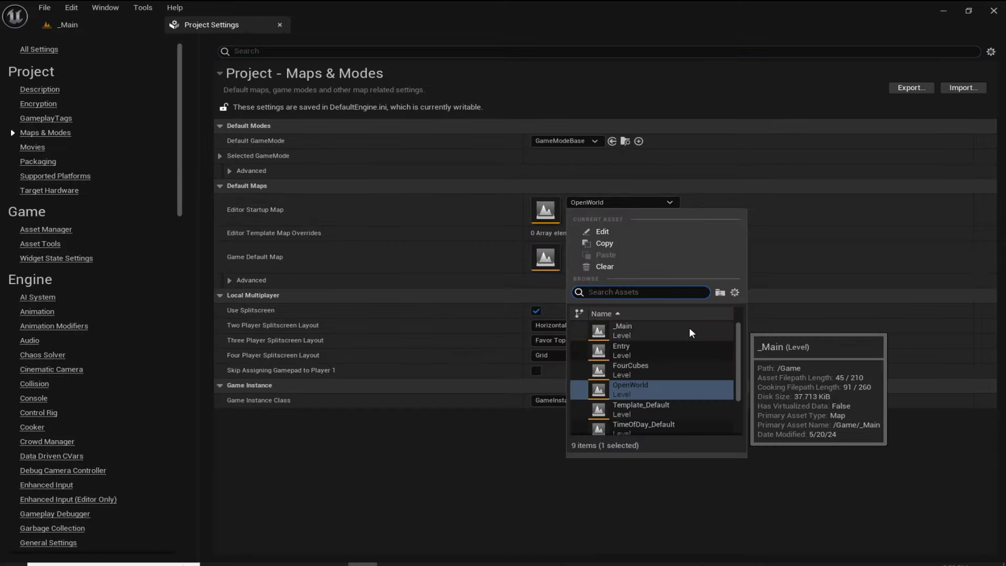
click(689, 328)
click(582, 248)
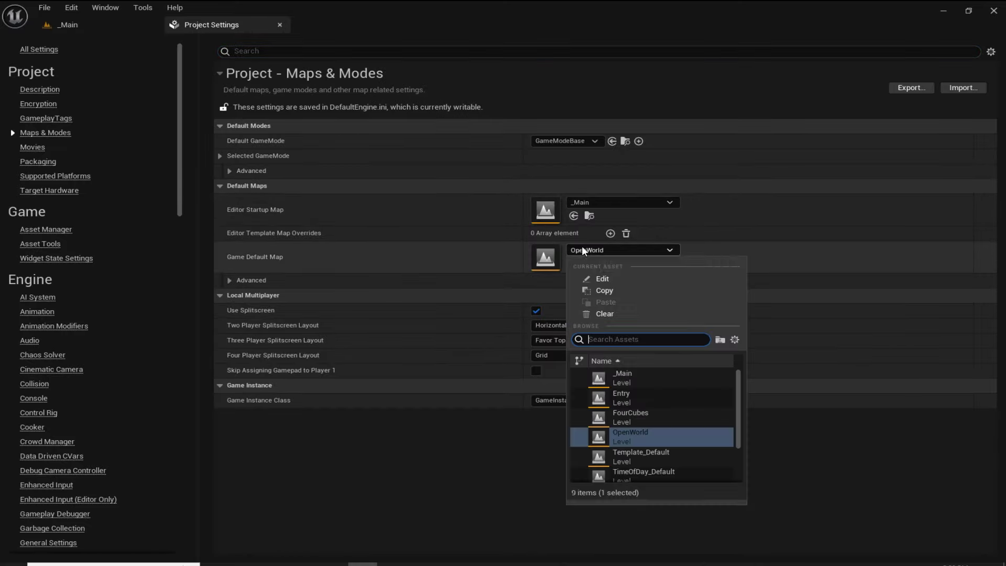
click(648, 382)
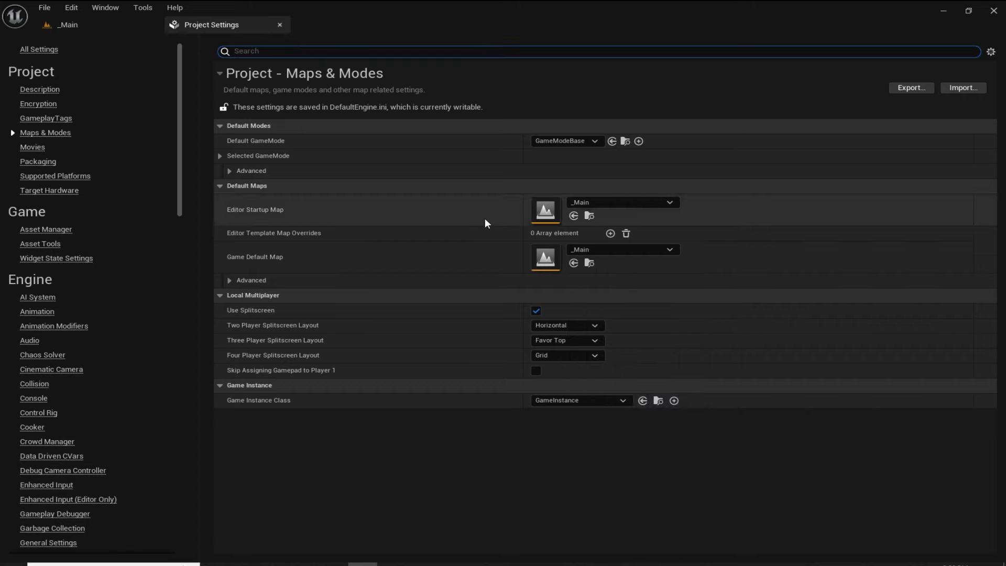
click(55, 29)
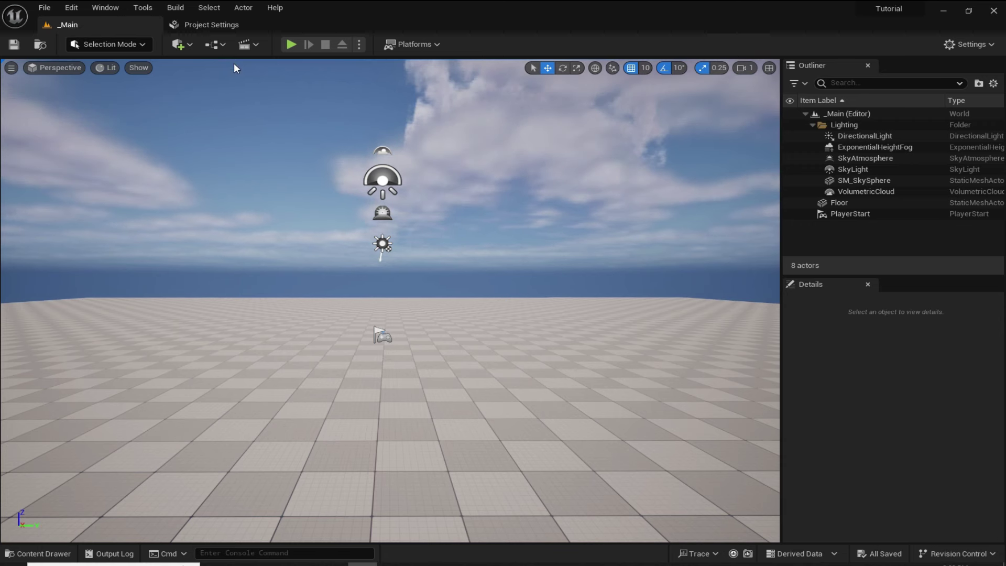
click(280, 25)
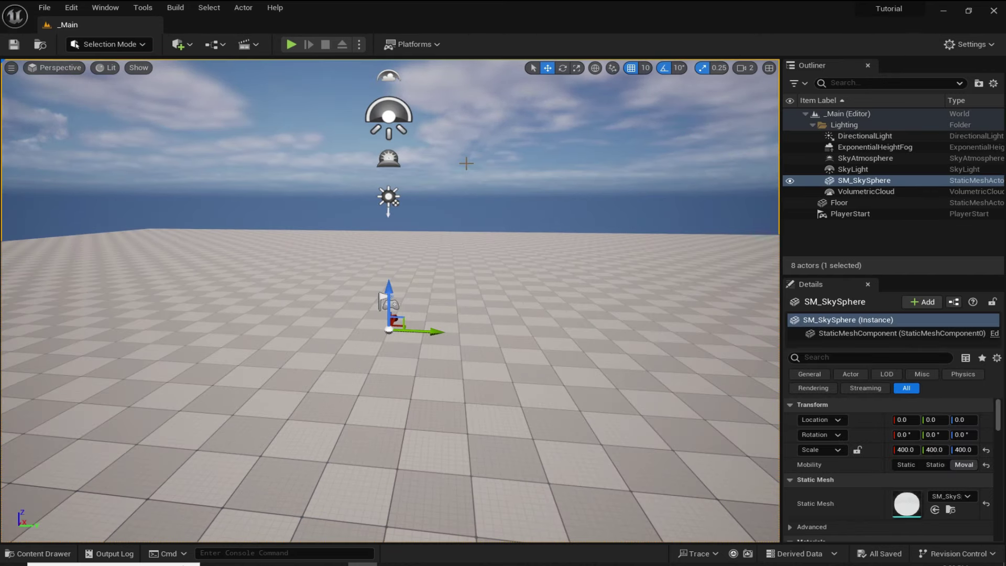
Create a new landscape in Landscape mode with a section size of 31×31 Quads
click(130, 44)
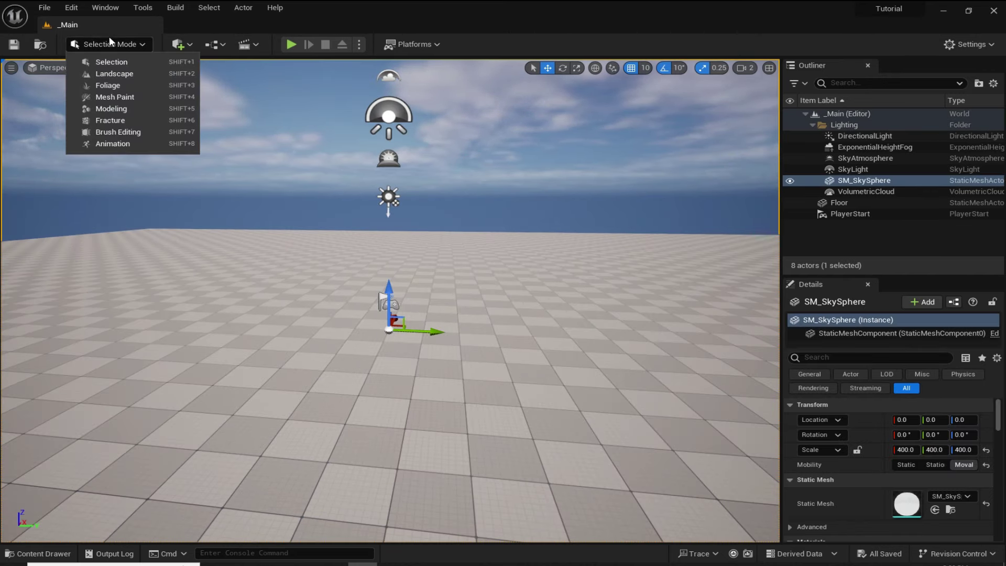
click(114, 74)
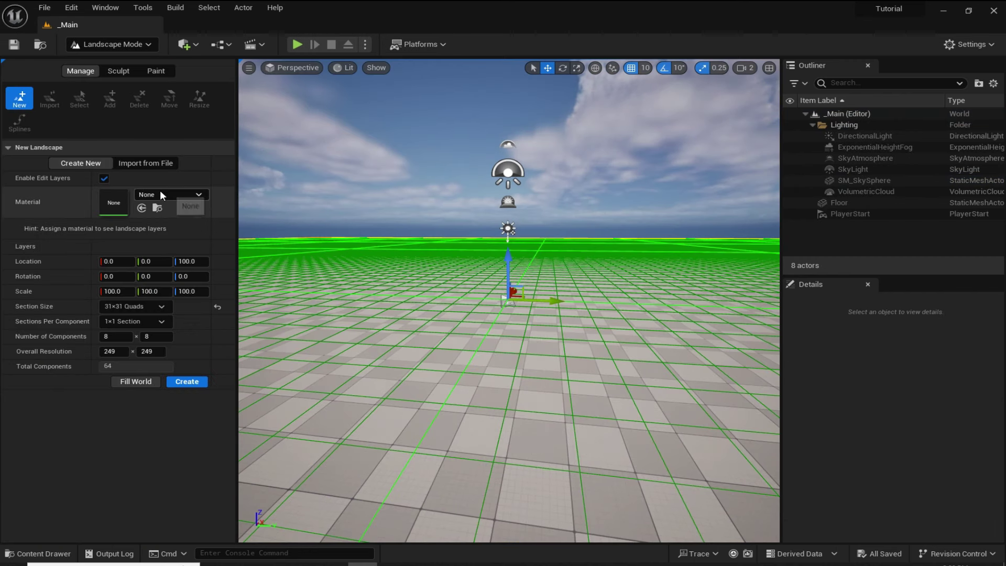
click(133, 310)
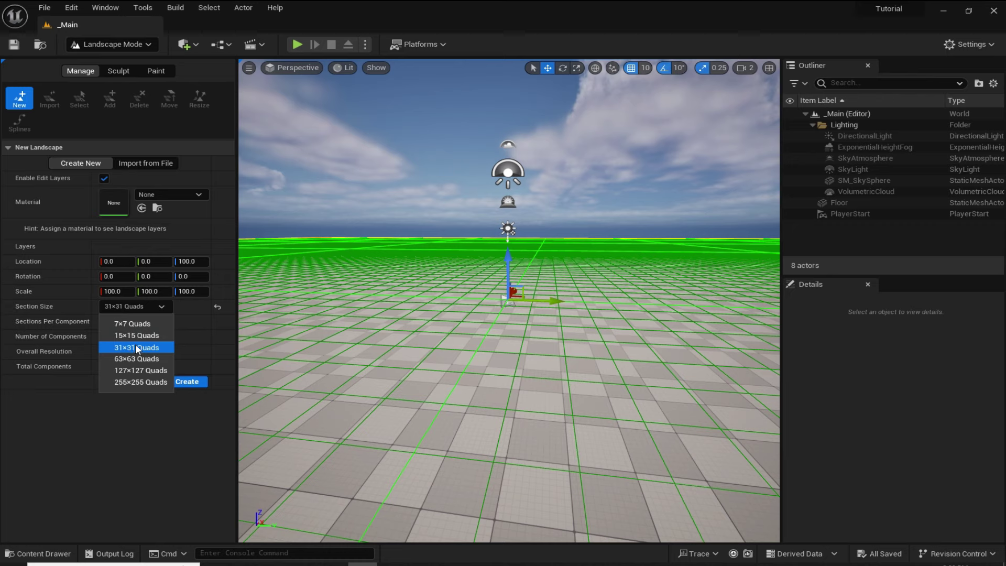
click(135, 347)
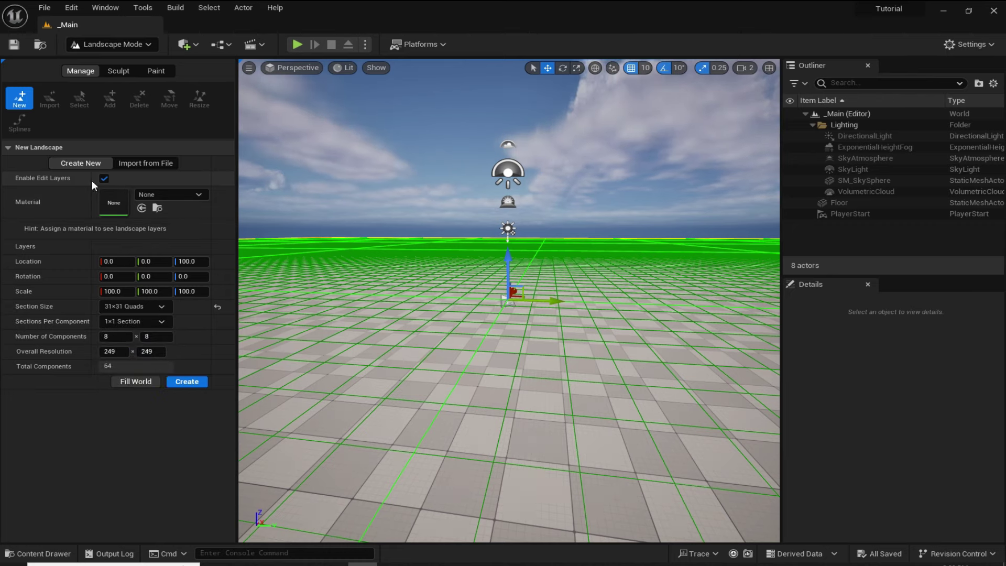
click(192, 382)
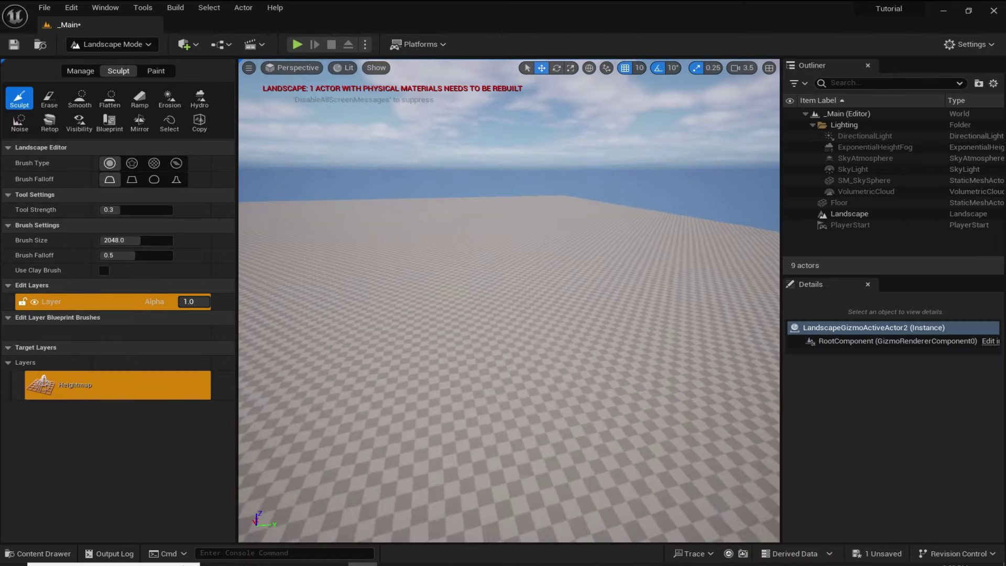
Remove the Floor actor from the level and return to Landscape mode for sculpting
right_drag(509, 299, 445, 293)
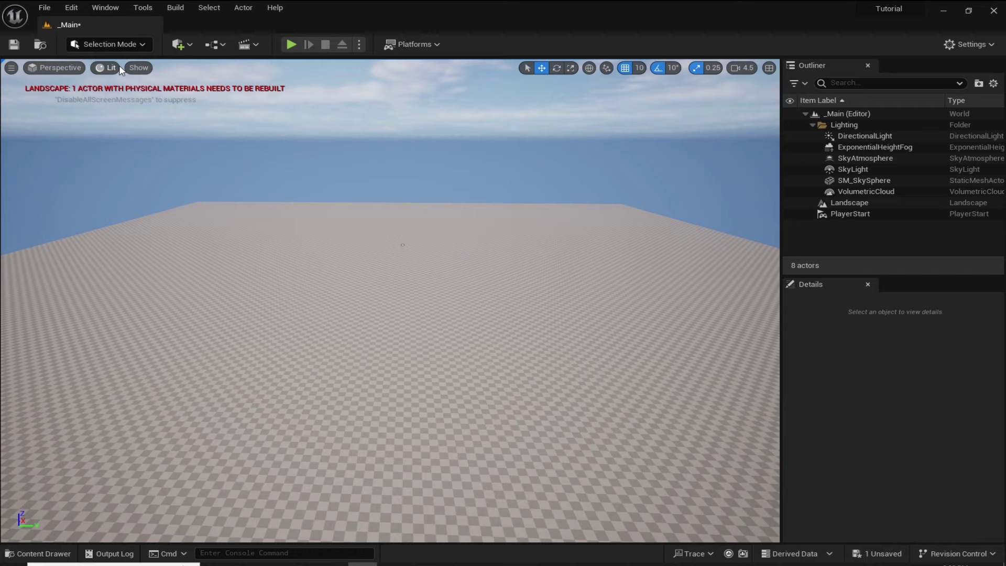
click(110, 44)
click(106, 74)
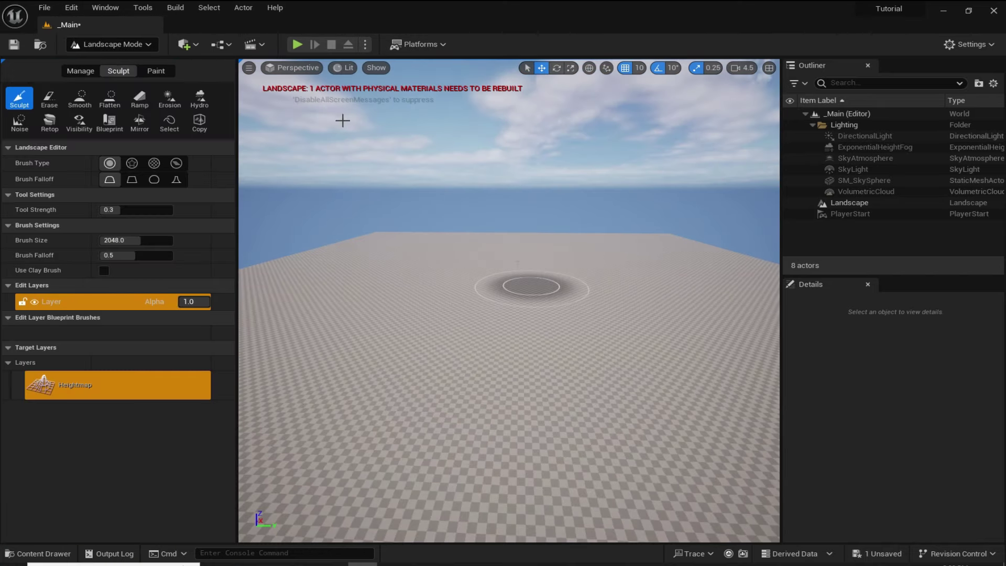
Set the sculpt brush to a tool strength of 0.388, a size of about 1962 and a falloff of 0.58
mouse_move(559, 241)
right_down()
mouse_move(529, 272)
mouse_move(566, 253)
right_up()
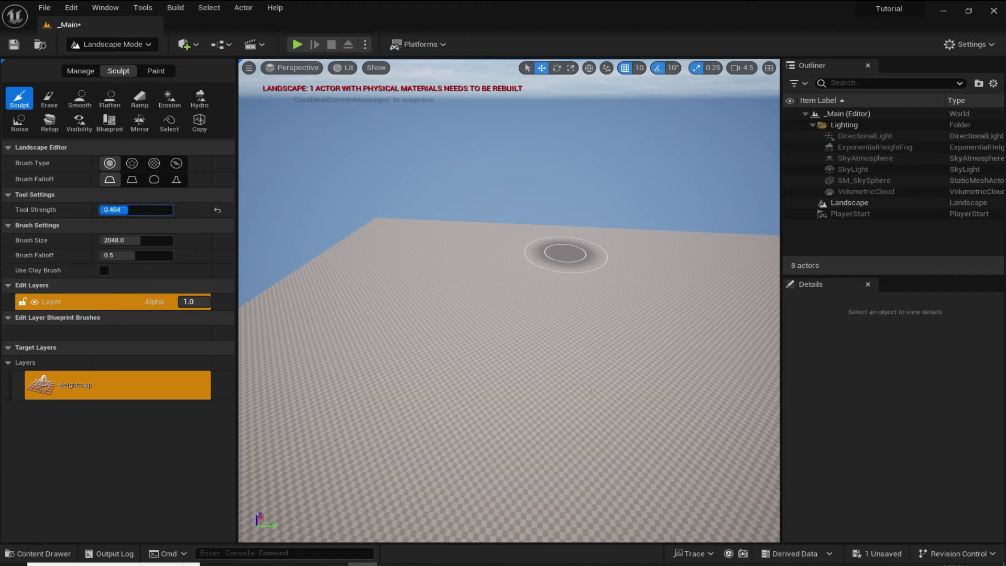
mouse_move(125, 242)
mouse_down()
mouse_move(157, 242)
mouse_move(131, 241)
mouse_move(116, 255)
mouse_up()
mouse_move(378, 299)
right_down()
mouse_move(367, 345)
mouse_move(325, 290)
right_up()
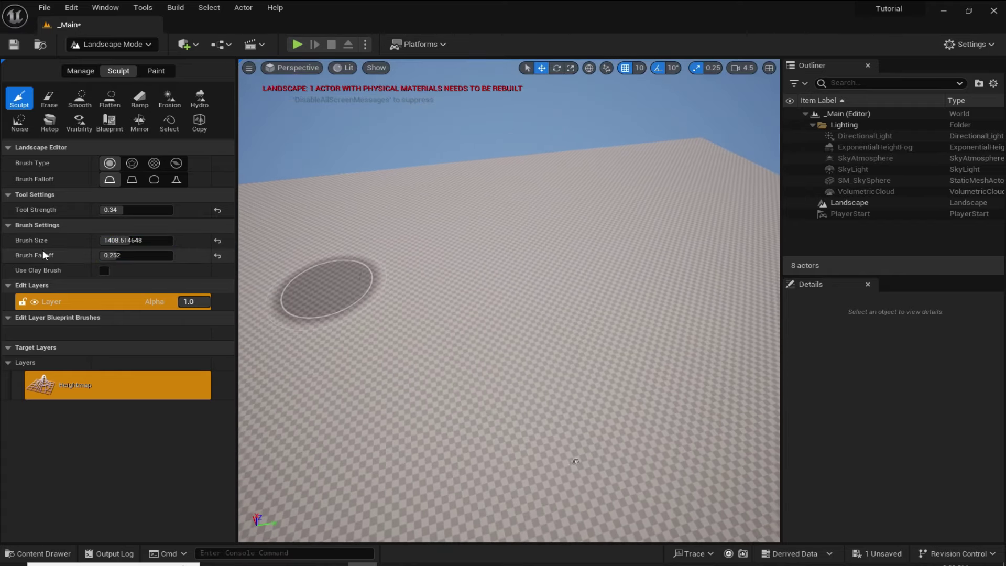
mouse_move(134, 241)
mouse_down()
mouse_move(152, 241)
mouse_move(128, 255)
mouse_up()
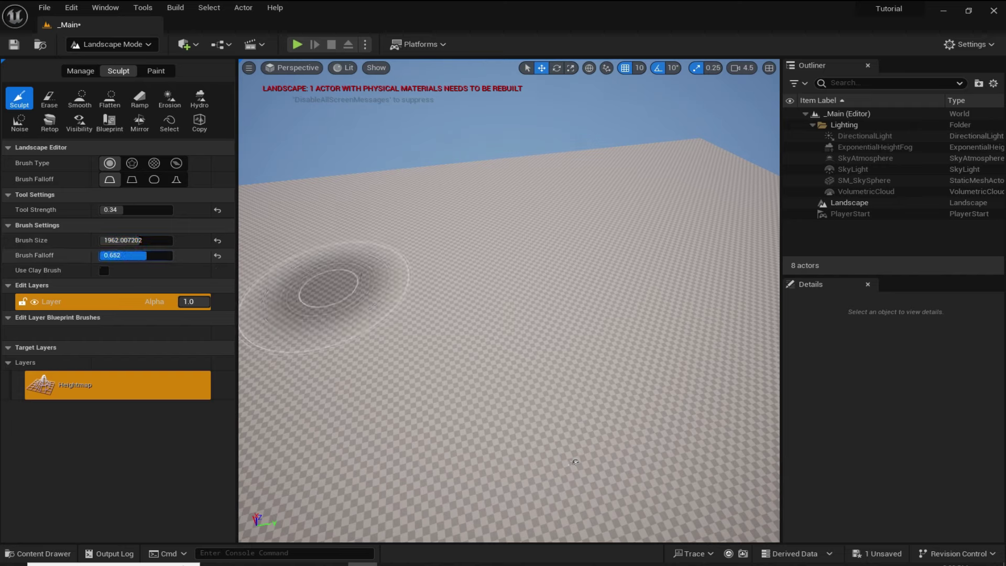
drag(128, 210, 116, 209)
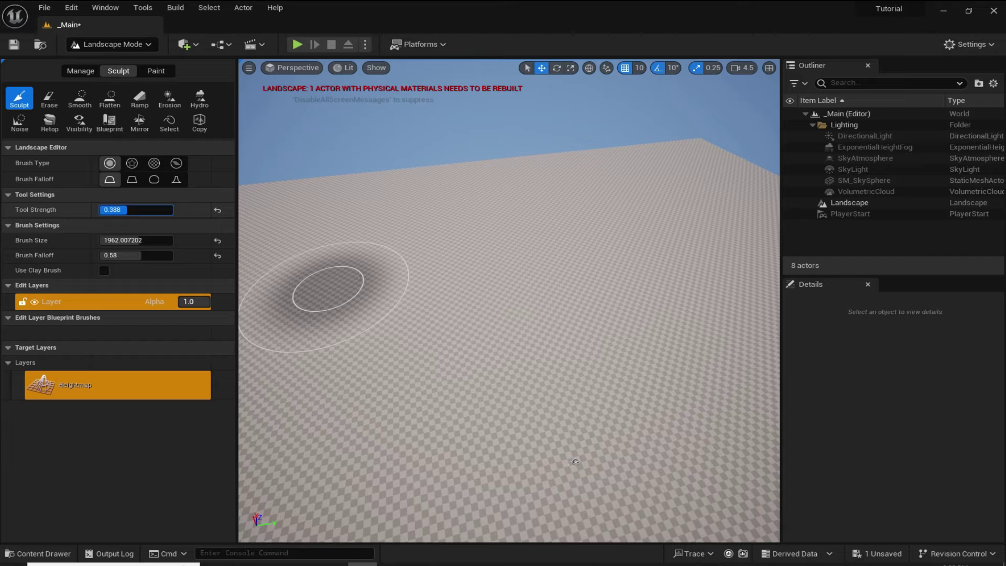
Enlarge the sculpt brush to about 2833 and raise hills along the far side of the landscape
mouse_move(412, 293)
right_down()
mouse_move(445, 293)
mouse_move(445, 262)
mouse_move(412, 293)
right_up()
key(e)
key(bracketright)
key(bracketright)
key(bracketright)
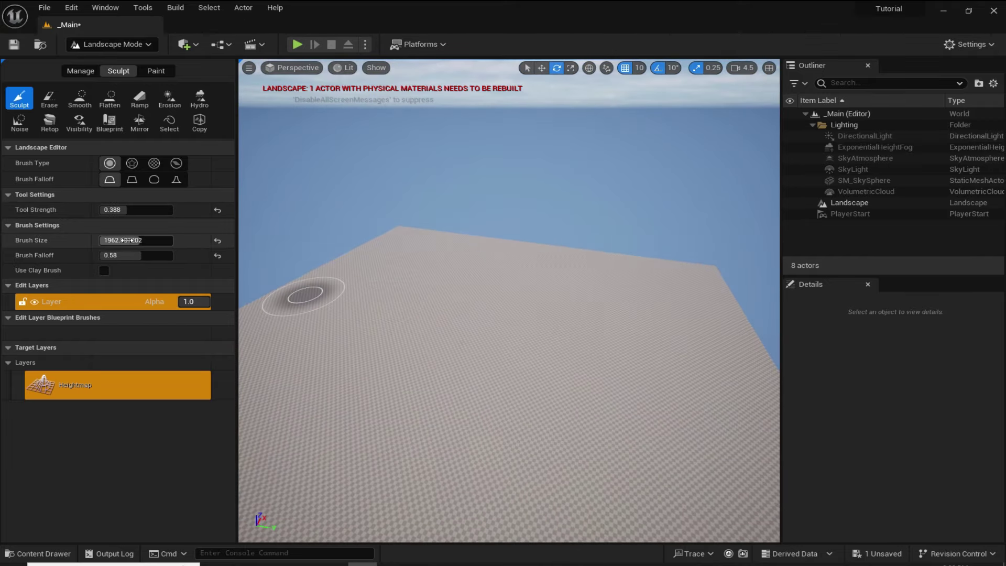
mouse_move(524, 281)
mouse_down()
mouse_move(498, 263)
mouse_move(441, 258)
mouse_move(597, 273)
mouse_up()
mouse_move(609, 274)
right_down()
mouse_move(540, 274)
mouse_move(504, 288)
mouse_move(516, 267)
right_up()
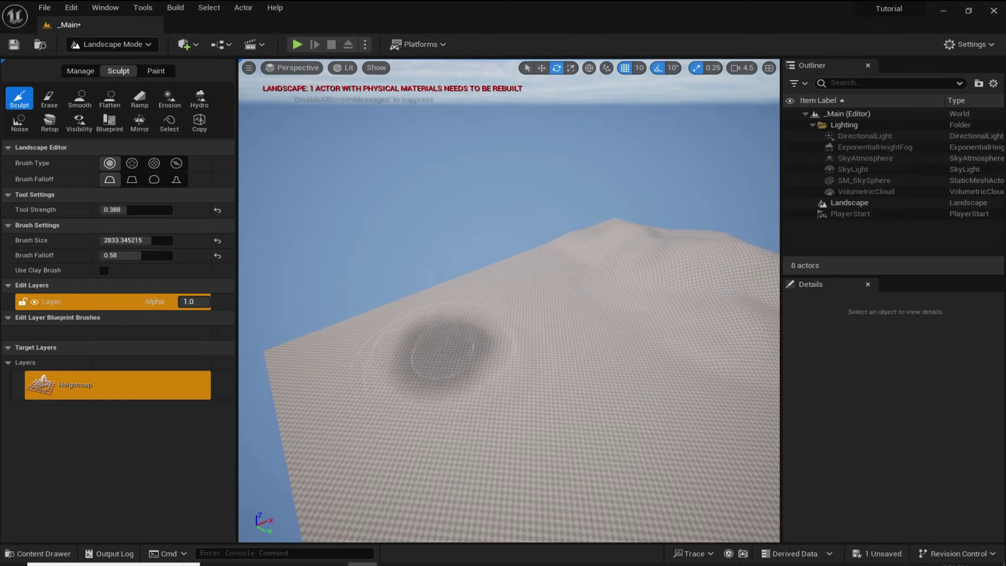
Try lowering the terrain near the landscape's corner with the Sculpt tool, and undo the strokes
shift+drag(396, 405, 479, 348)
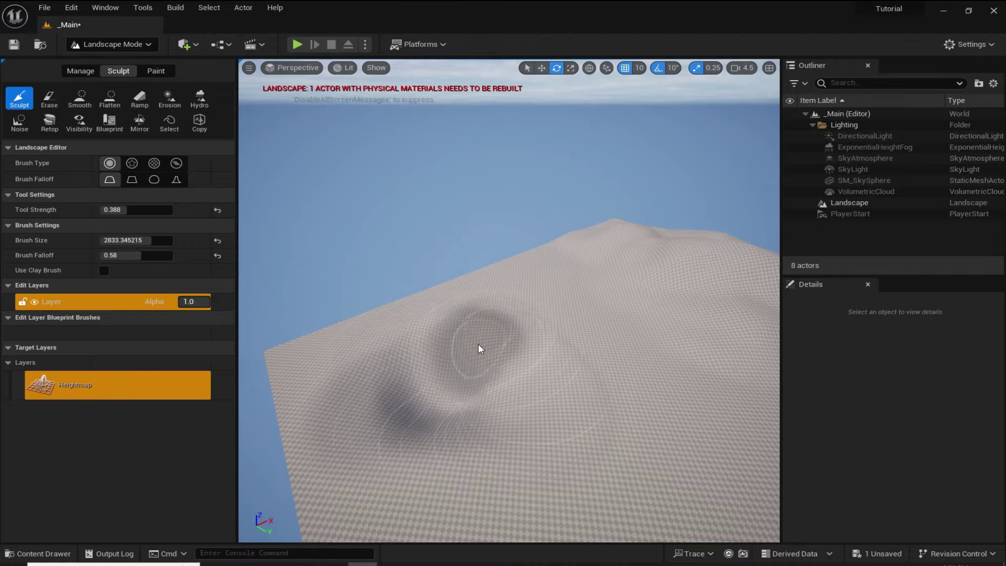
mouse_move(571, 335)
right_down()
mouse_move(602, 298)
mouse_move(572, 335)
mouse_move(420, 325)
right_up()
key(s)
key(ctrl+z)
key(w)
scroll(508, 314, down, 1)
key(ctrl+z)
Raise more hills across the landscape with the Sculpt tool
right_drag(531, 304, 461, 330)
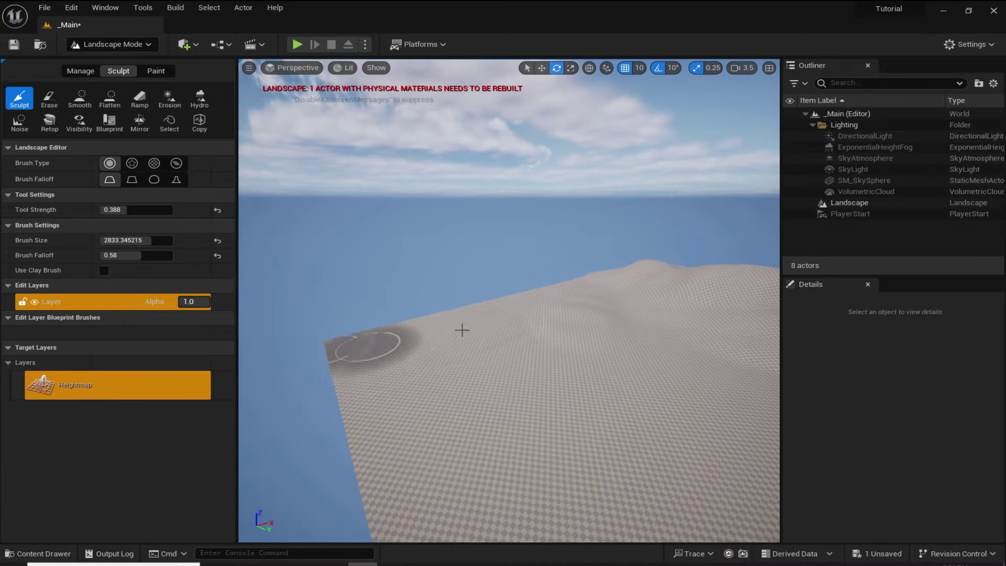
drag(460, 330, 595, 321)
mouse_move(595, 322)
right_down()
mouse_move(498, 303)
mouse_move(467, 335)
mouse_move(490, 335)
mouse_move(454, 364)
mouse_move(445, 346)
mouse_move(456, 335)
mouse_move(477, 325)
mouse_move(406, 393)
right_up()
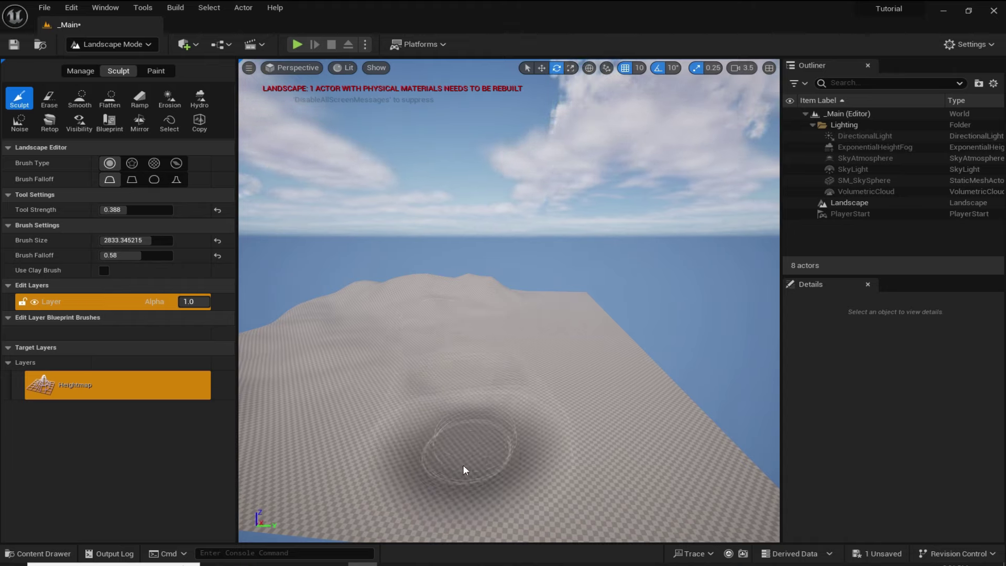
Try lowering a spot in the landscape's foreground with the Sculpt tool, and undo it
right_drag(464, 470, 466, 400)
key(s)
key(w)
key(s)
key(w)
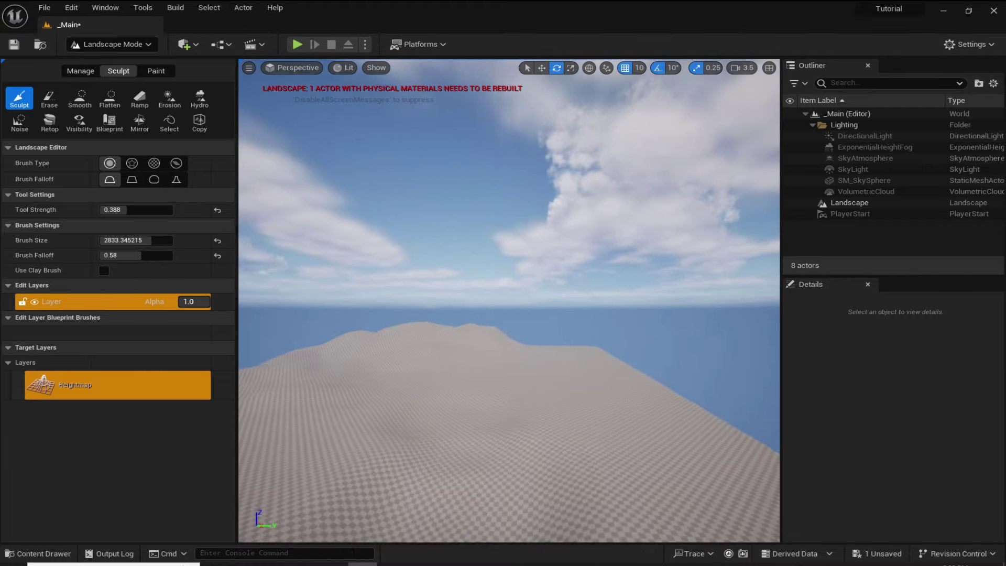
shift+click(461, 466)
key(ctrl+z)
Try sculpting the flat foreground area at the current tool strength, and undo the stroke
key(q)
right_drag(461, 465, 465, 431)
key(e)
key(q)
mouse_move(529, 427)
right_down()
mouse_move(529, 391)
mouse_move(533, 399)
right_up()
key(e)
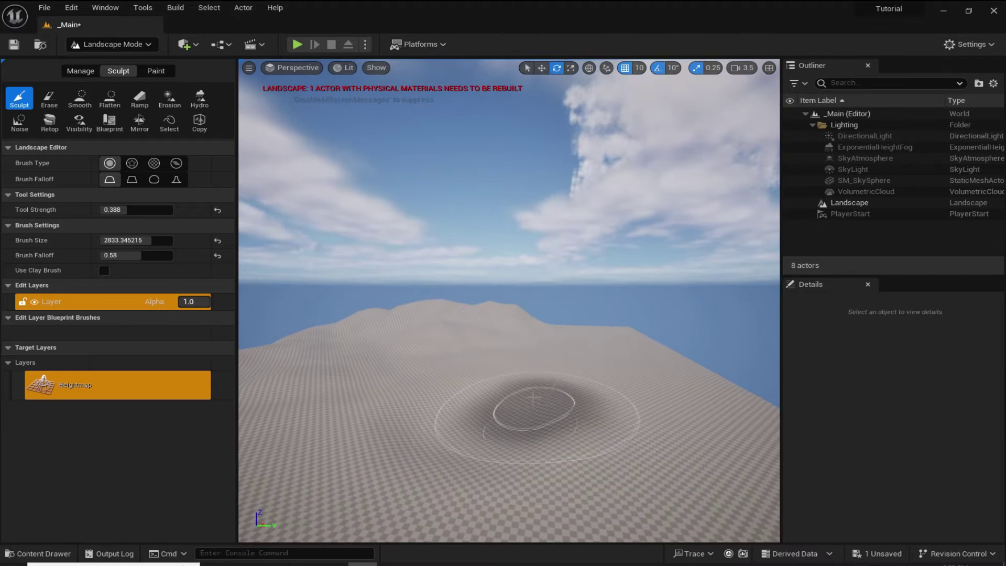
key(ctrl+z)
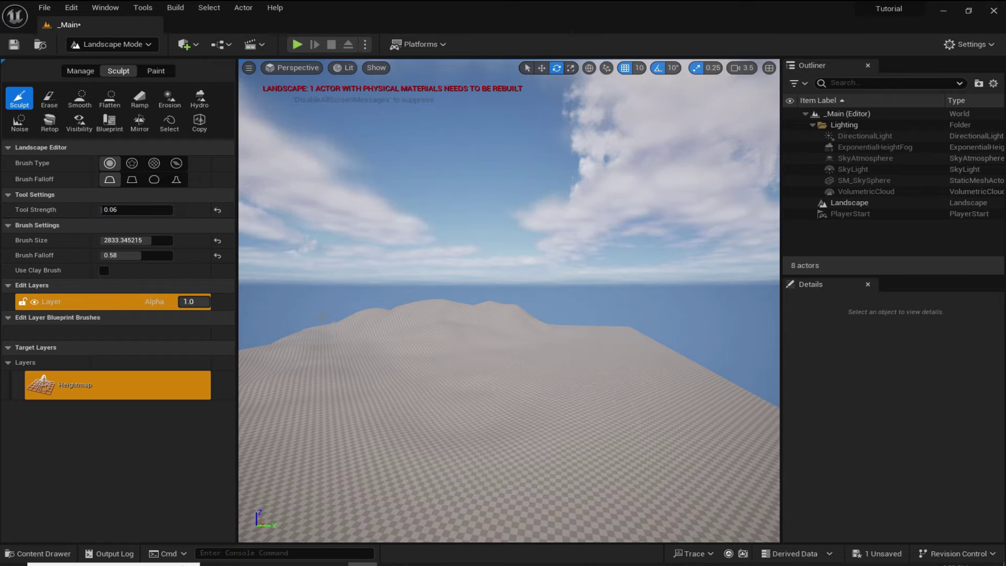
Set the tool strength to 0.06, try a light sculpt stroke on the flat ground and undo it
right_drag(322, 317, 362, 357)
key(q)
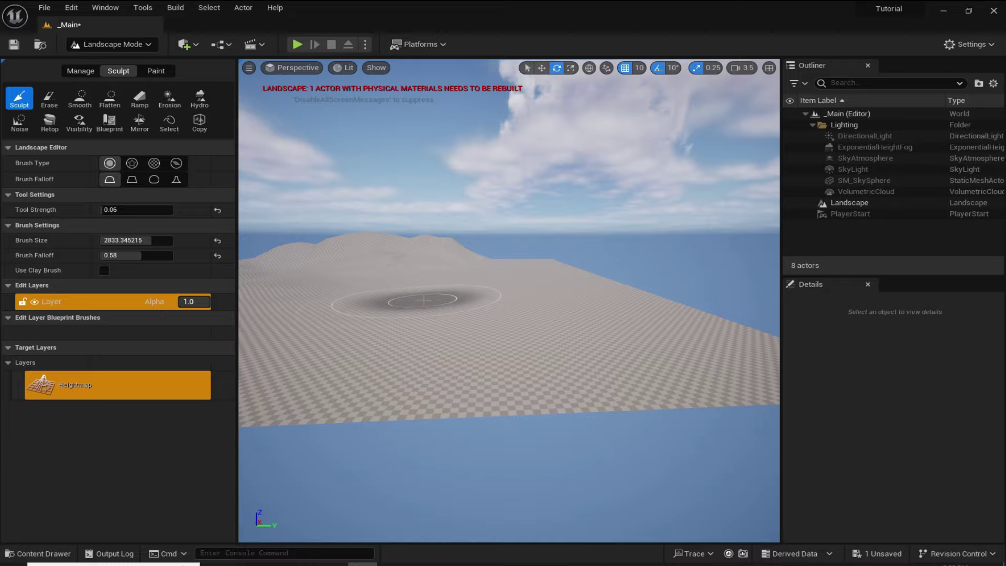
key(ctrl+z)
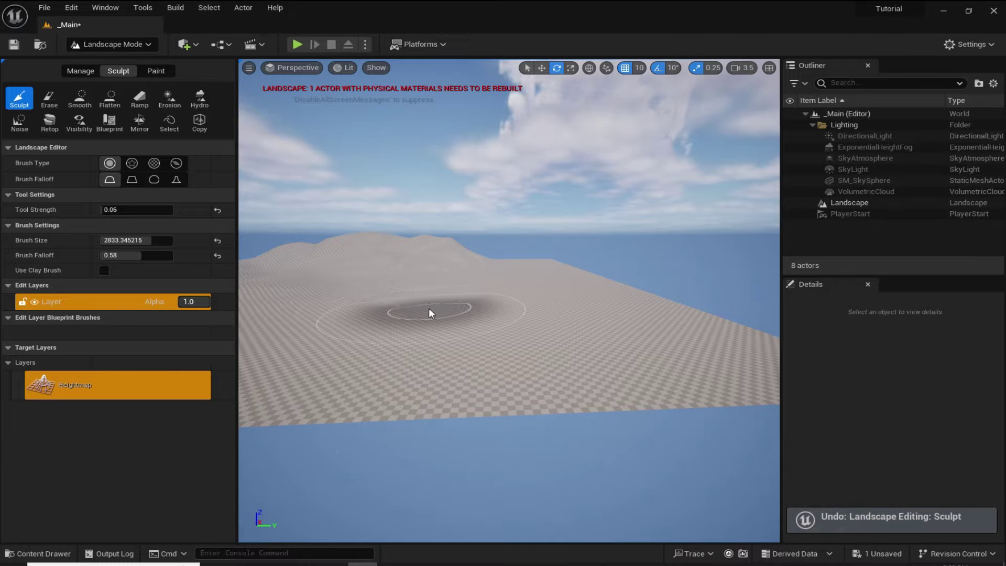
Set the tool strength to 0.22 and raise another ridge along the landscape with the Sculpt tool
key(e)
right_drag(425, 287, 382, 306)
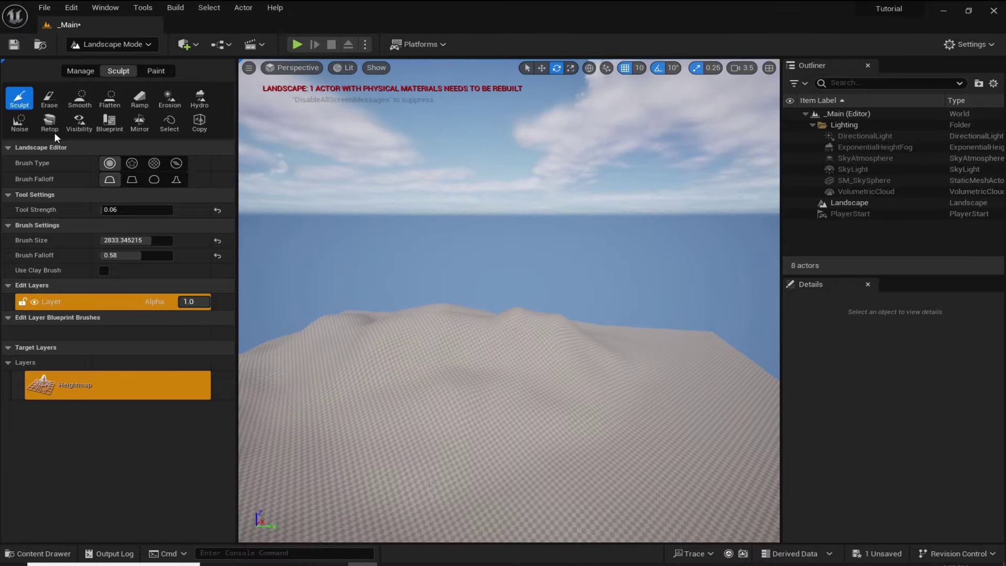
drag(103, 210, 116, 209)
mouse_move(466, 341)
right_down()
mouse_move(494, 288)
mouse_move(423, 332)
mouse_move(419, 294)
mouse_move(503, 279)
mouse_move(562, 294)
right_up()
drag(562, 293, 545, 246)
mouse_move(620, 380)
right_down()
mouse_move(620, 319)
mouse_move(566, 309)
mouse_move(495, 324)
mouse_move(548, 330)
mouse_move(506, 304)
right_up()
key(w)
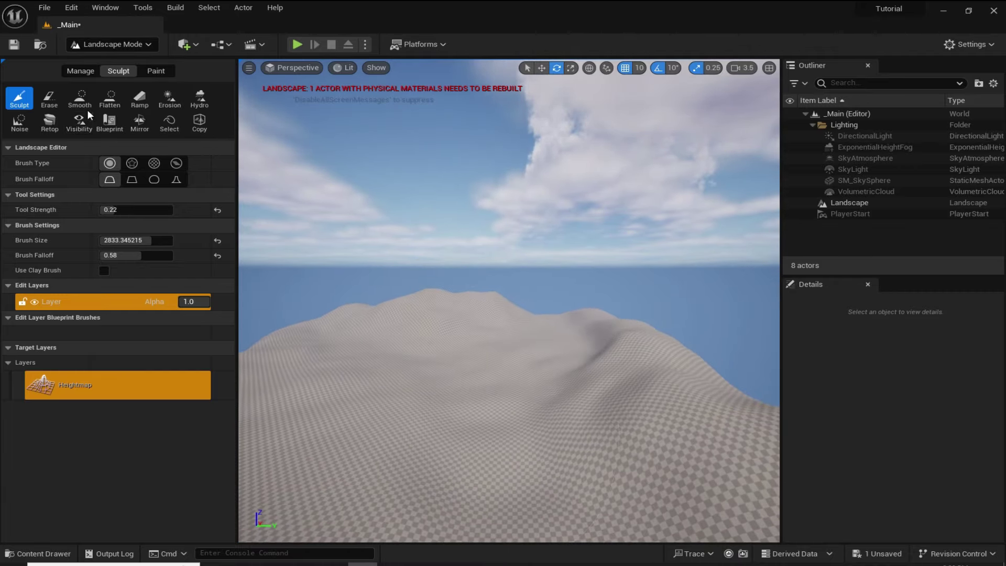
Smooth the uneven slopes between the sculpted hills with the Smooth tool
click(80, 97)
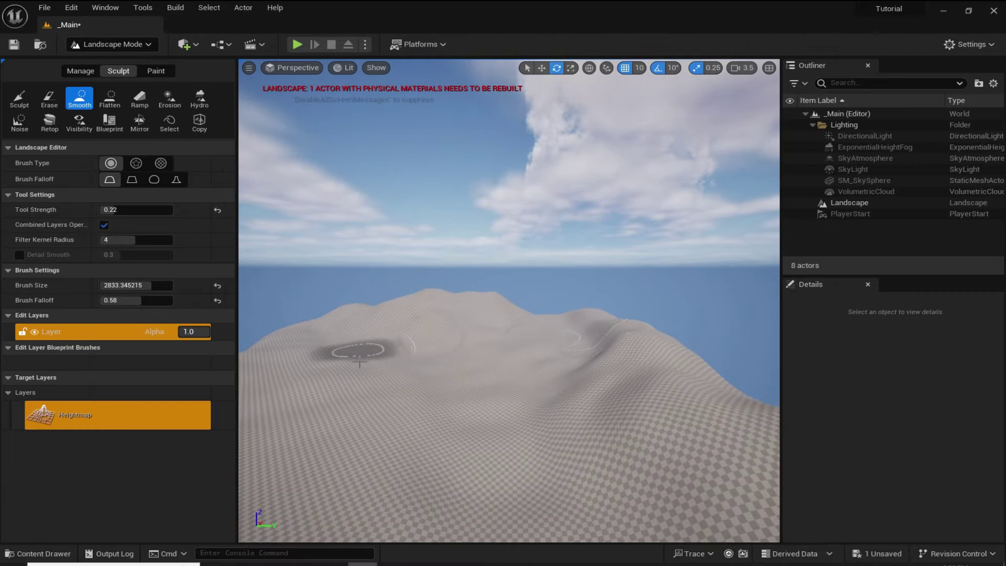
right_drag(348, 348, 348, 335)
key(s)
right_drag(501, 340, 501, 386)
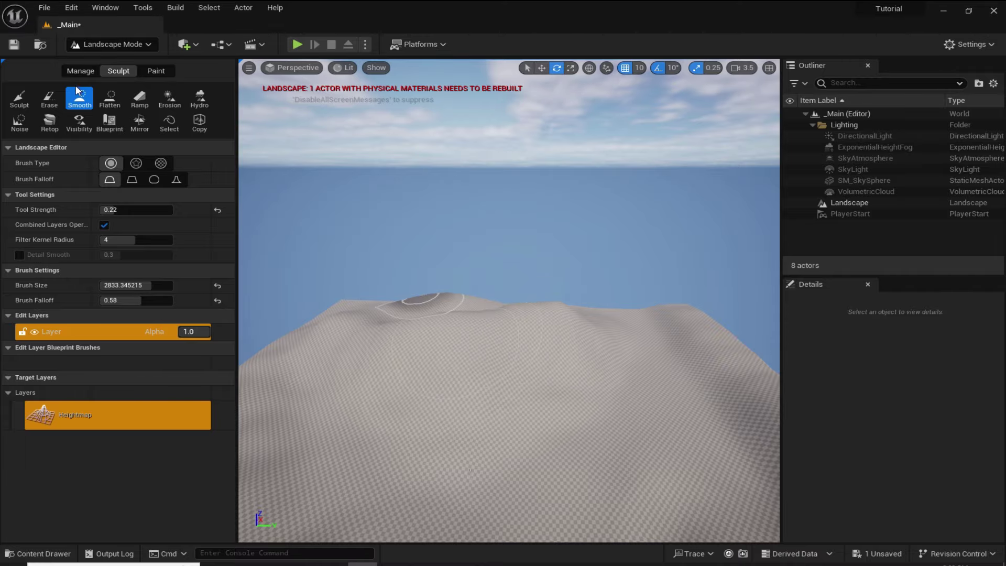
Return to the Sculpt tool and build up the peaks near the landscape's edge
click(27, 97)
key(w)
mouse_move(422, 261)
right_down()
mouse_move(422, 298)
mouse_move(401, 310)
right_up()
mouse_move(435, 268)
mouse_down()
mouse_move(440, 261)
mouse_move(411, 277)
mouse_up()
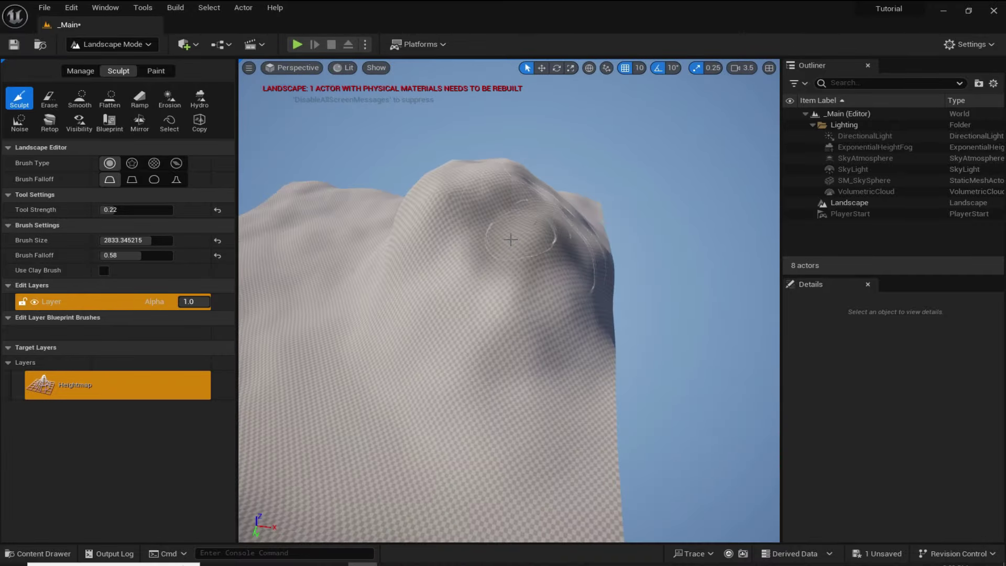
right_drag(511, 239, 582, 299)
drag(571, 309, 595, 288)
mouse_move(595, 287)
right_down()
mouse_move(511, 210)
mouse_move(408, 340)
right_up()
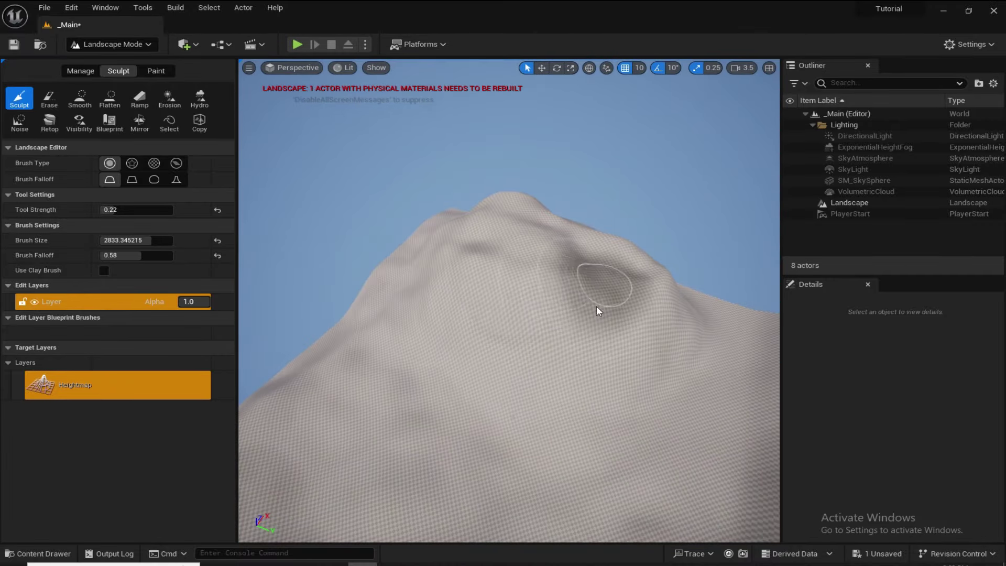
right_drag(600, 307, 600, 308)
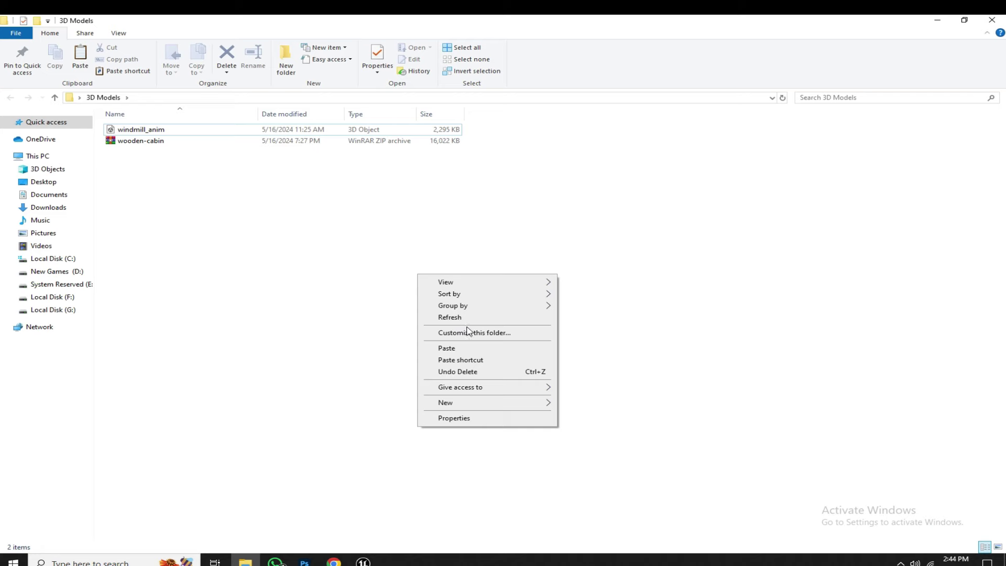
Refresh the 3D Models folder in File Explorer and extract the wooden-cabin ZIP archive into its own folder
click(468, 319)
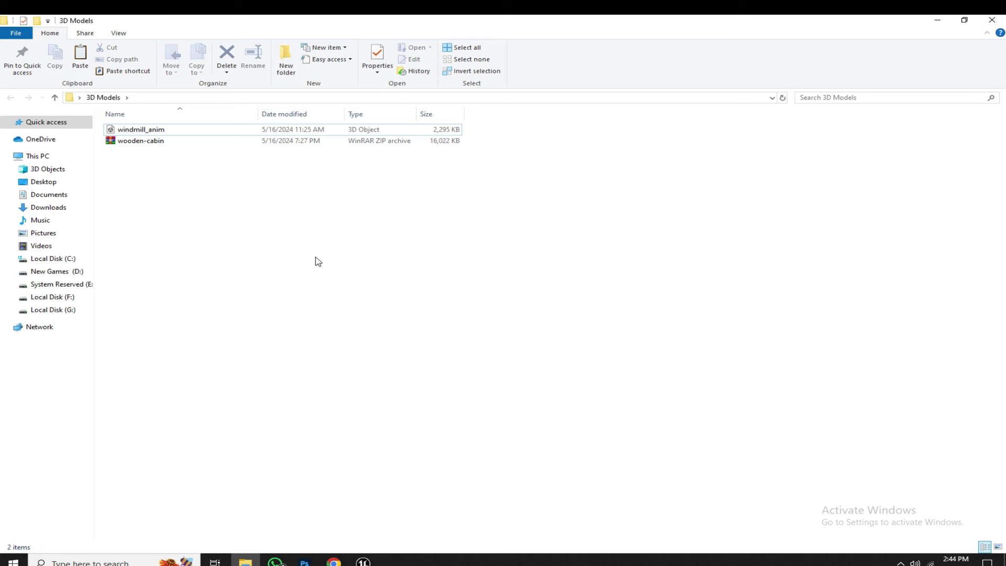
right_click(136, 143)
click(209, 207)
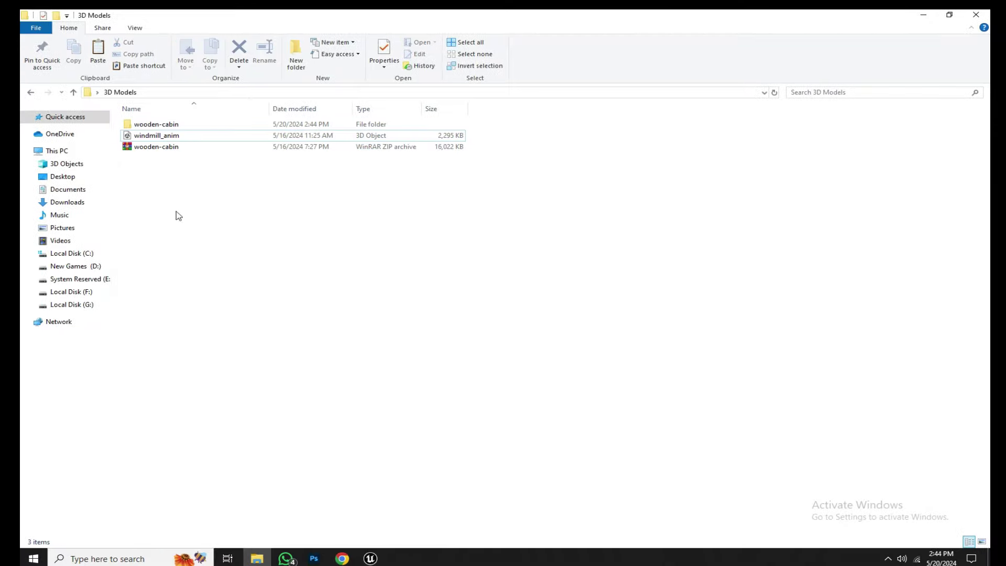
Switch to Unreal Engine, create a 3D_Models folder inside Content and open it
click(371, 559)
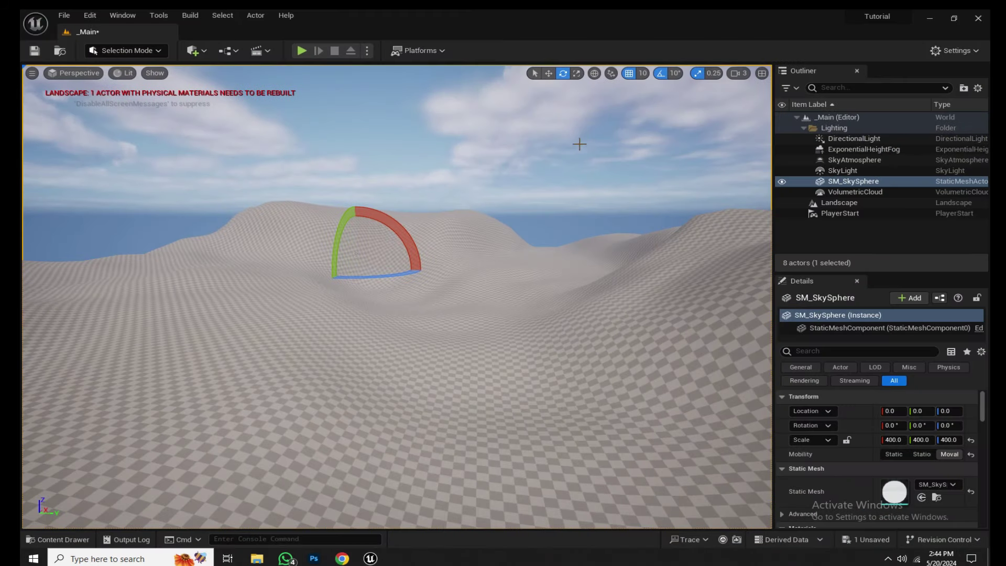
right_drag(538, 196, 530, 209)
key(ctrl+space)
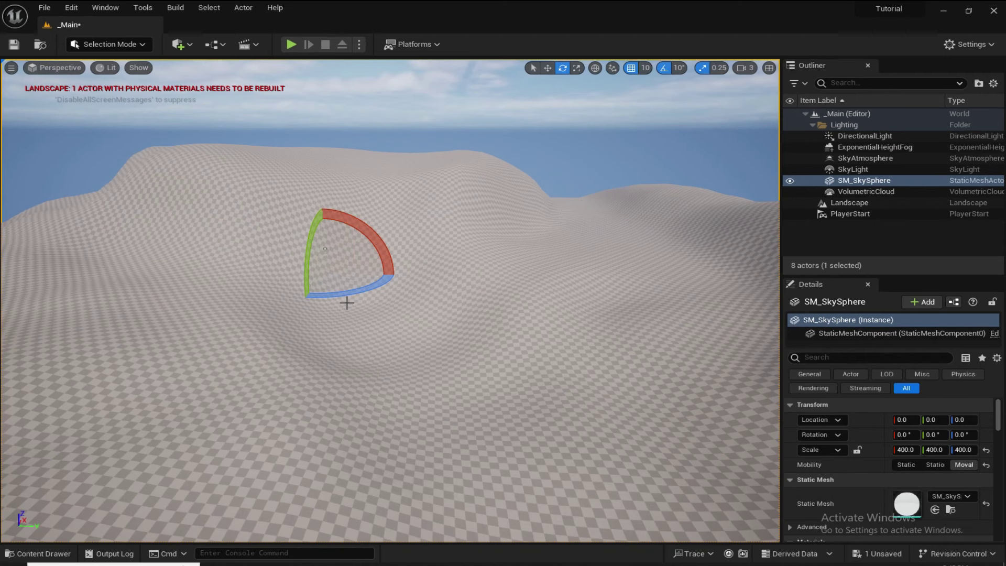
key(ctrl+space)
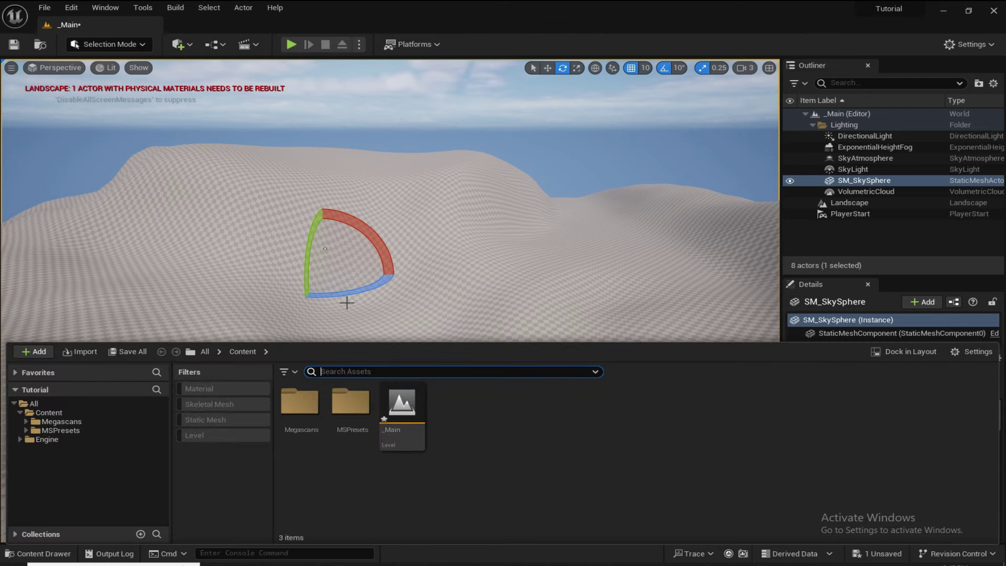
click(48, 413)
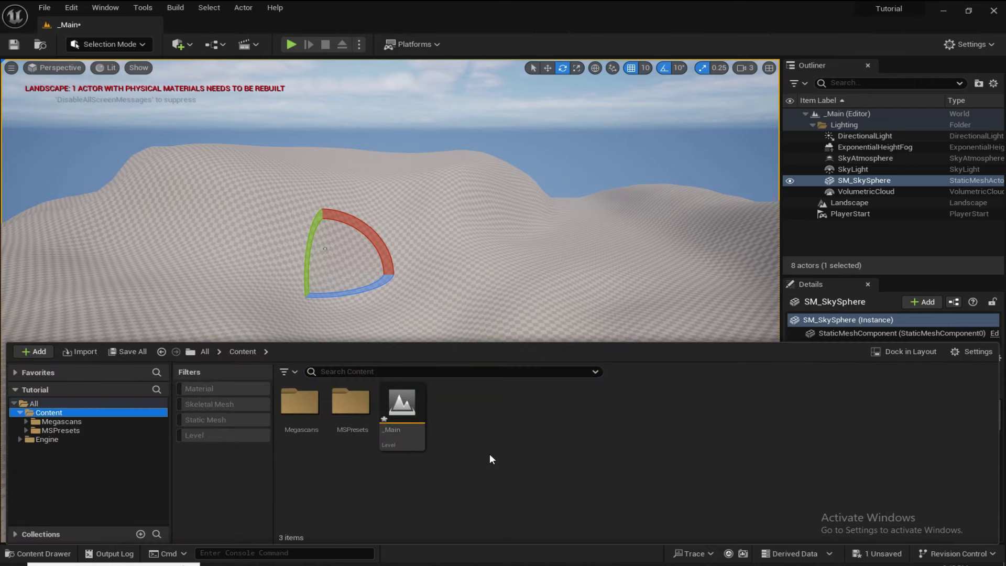
right_click(491, 457)
click(576, 101)
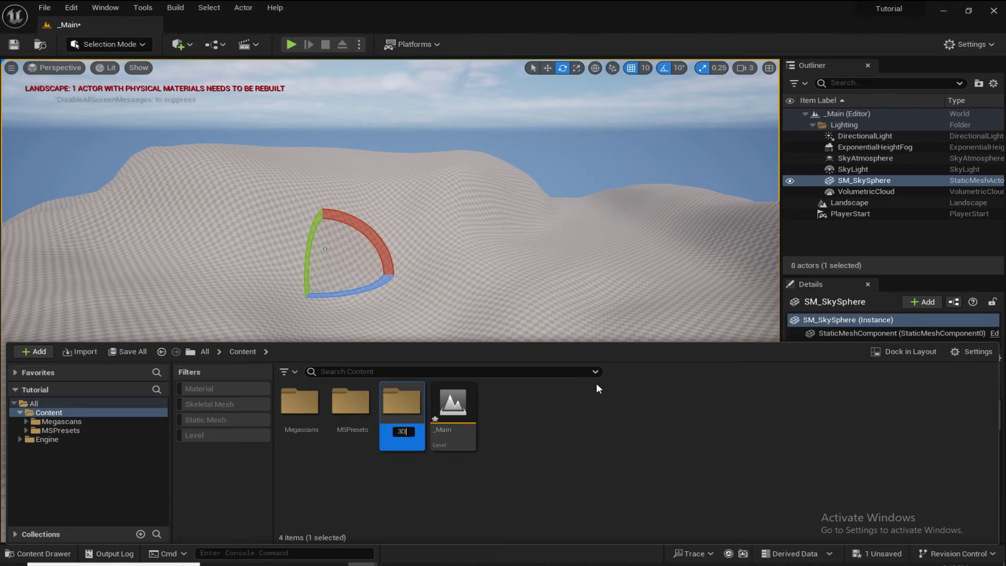
text(3D_Models)
key(Return)
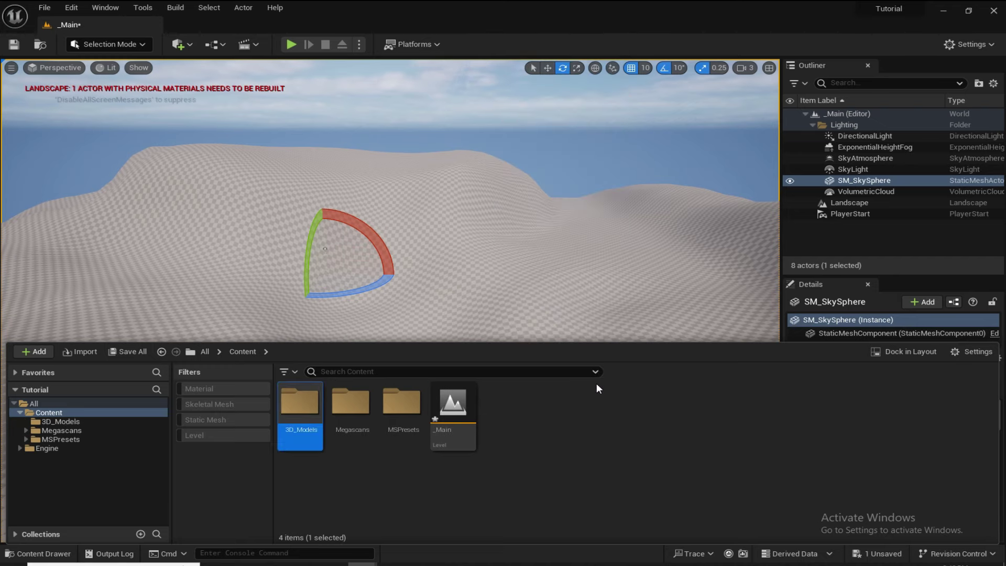
key(Return)
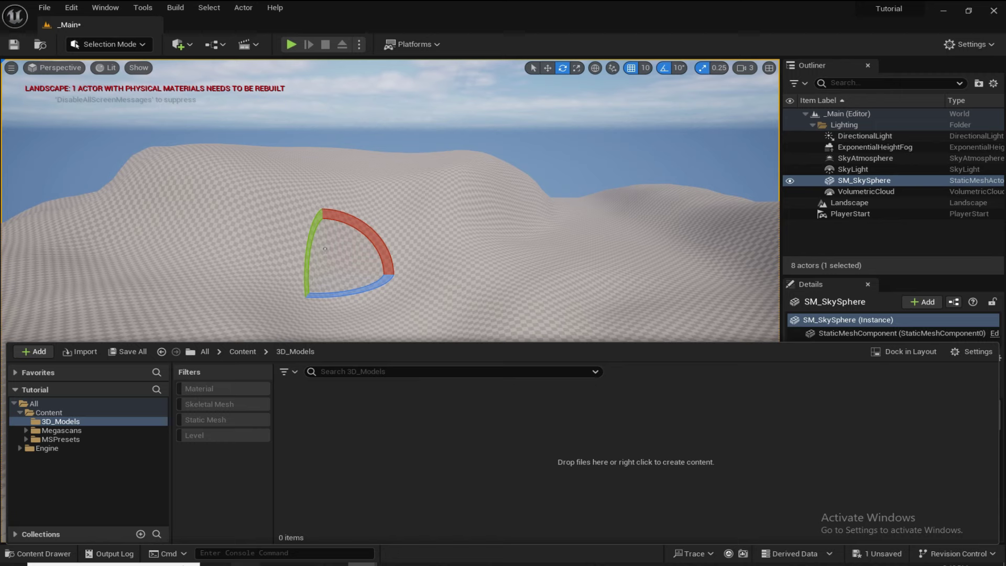
Bring the windmill_anim file from the 3D Models folder in File Explorer into the 3D_Models content folder
key(alt+Tab)
drag(711, 2, 926, 200)
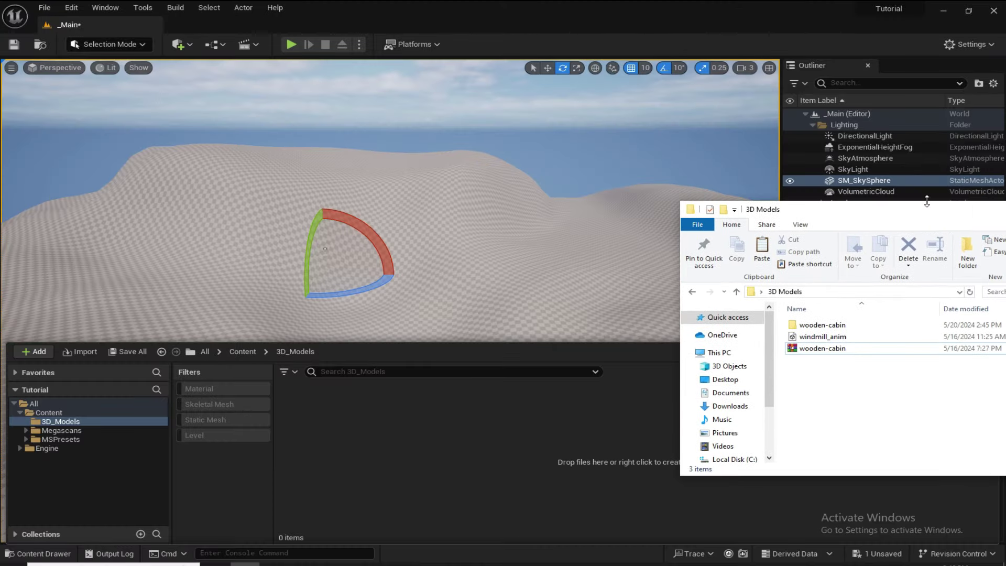
click(840, 337)
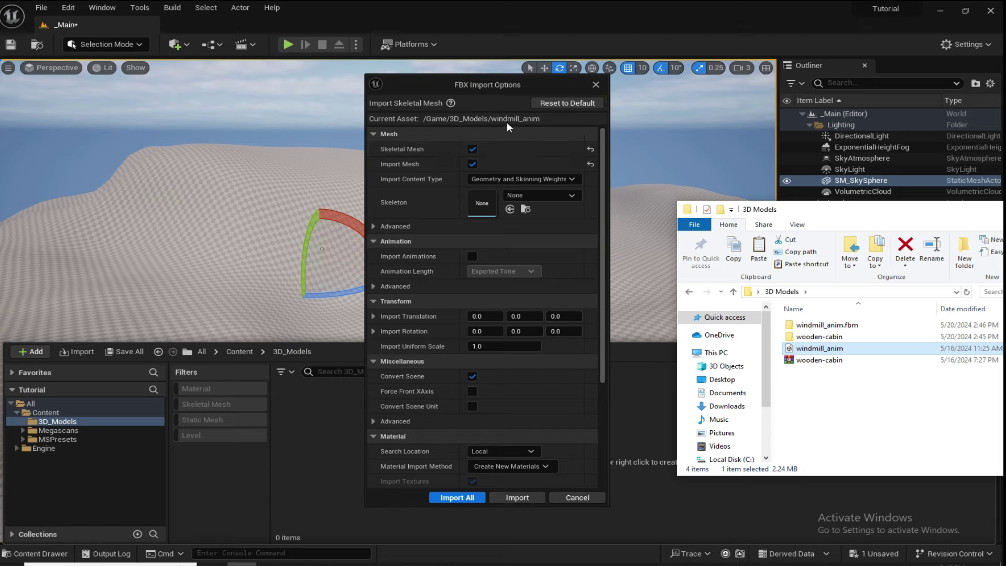
Import all of windmill_anim as a skeletal mesh with Import Animations enabled, and dismiss the message log
scroll(426, 361, down, 1)
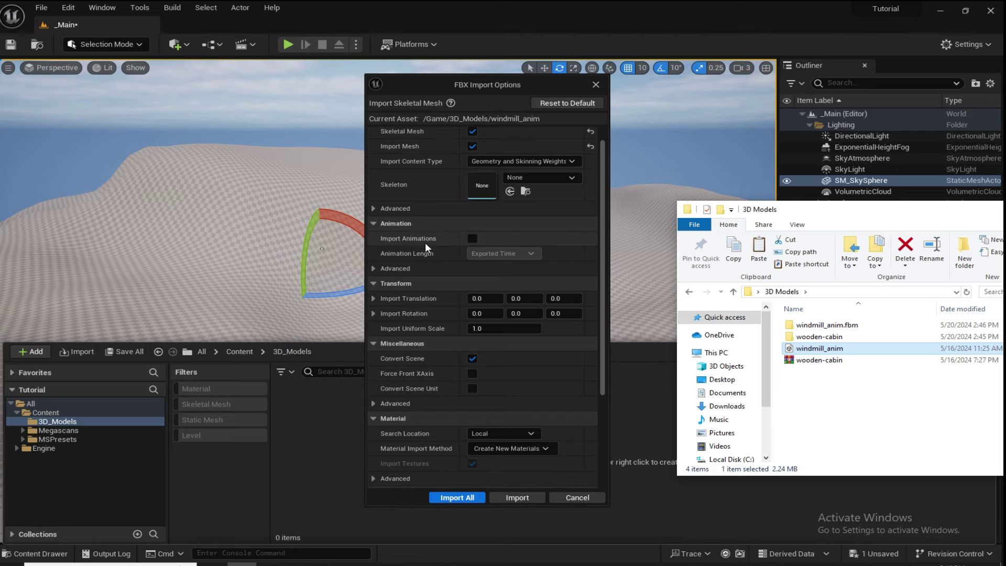
click(473, 240)
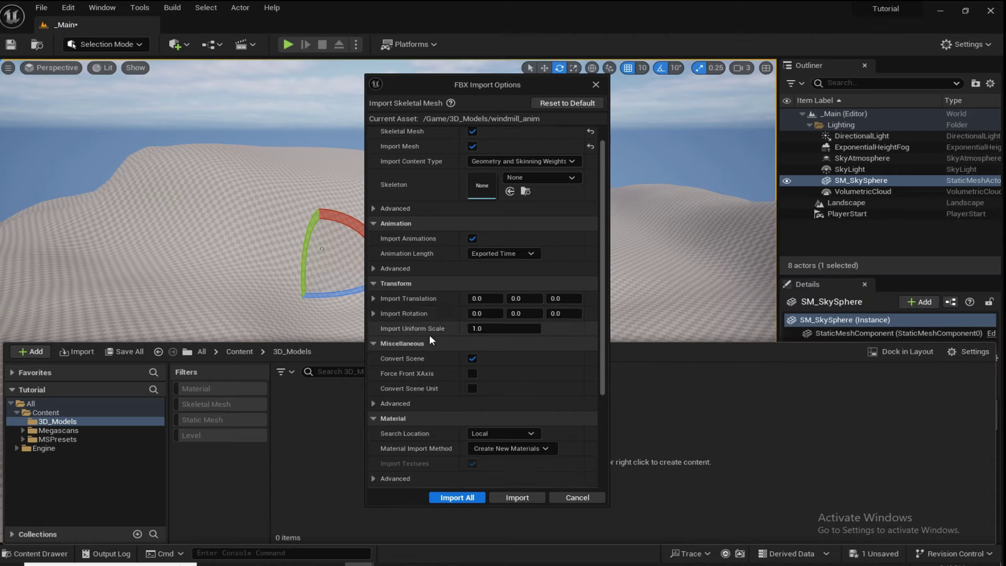
scroll(431, 338, down, 3)
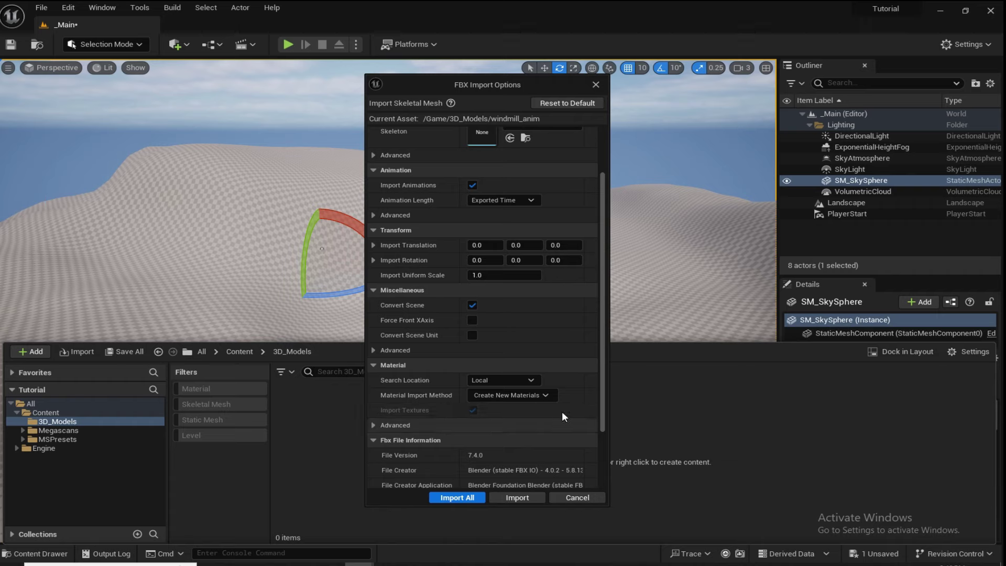
scroll(458, 297, up, 3)
scroll(478, 181, up, 1)
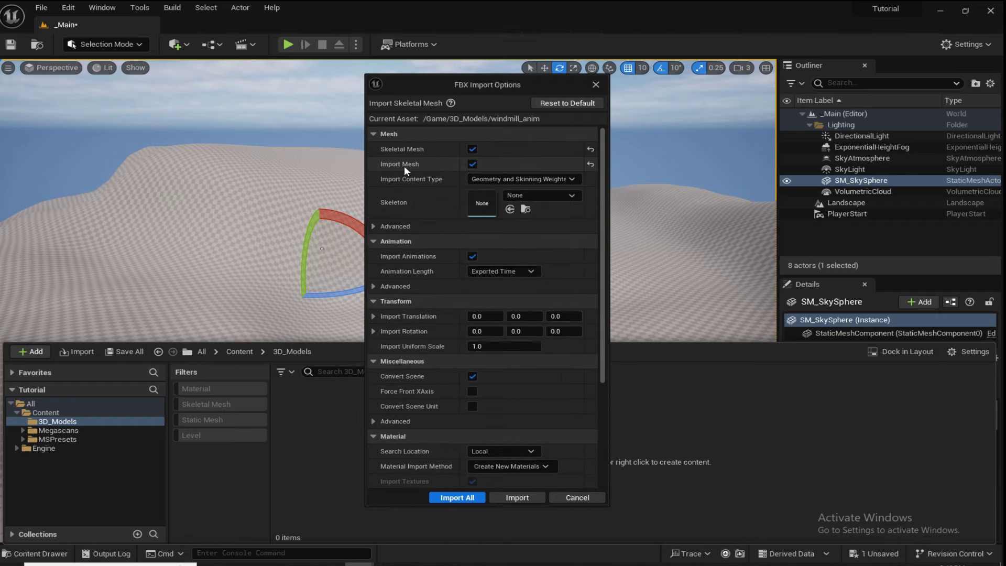
click(475, 149)
click(476, 148)
click(458, 497)
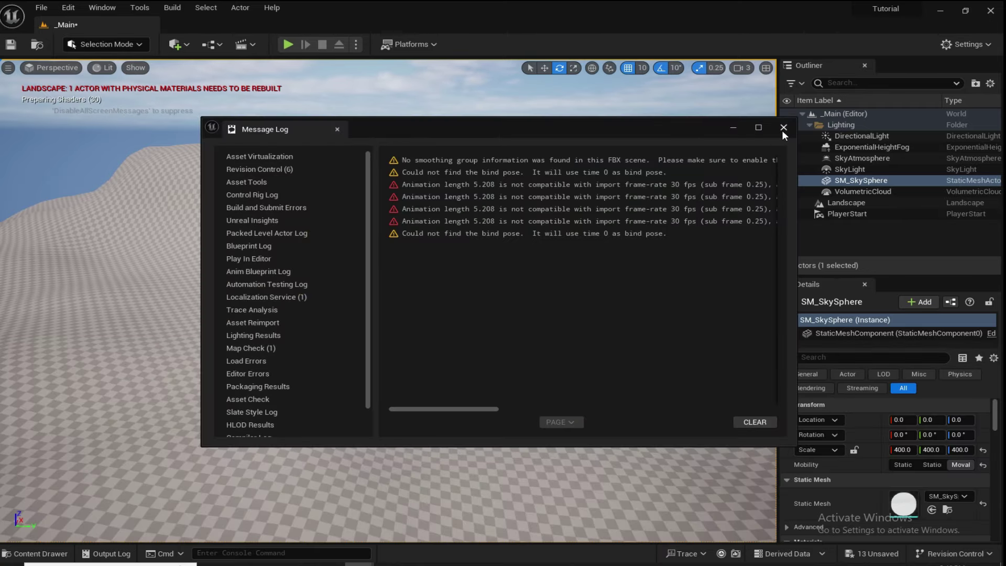
click(784, 128)
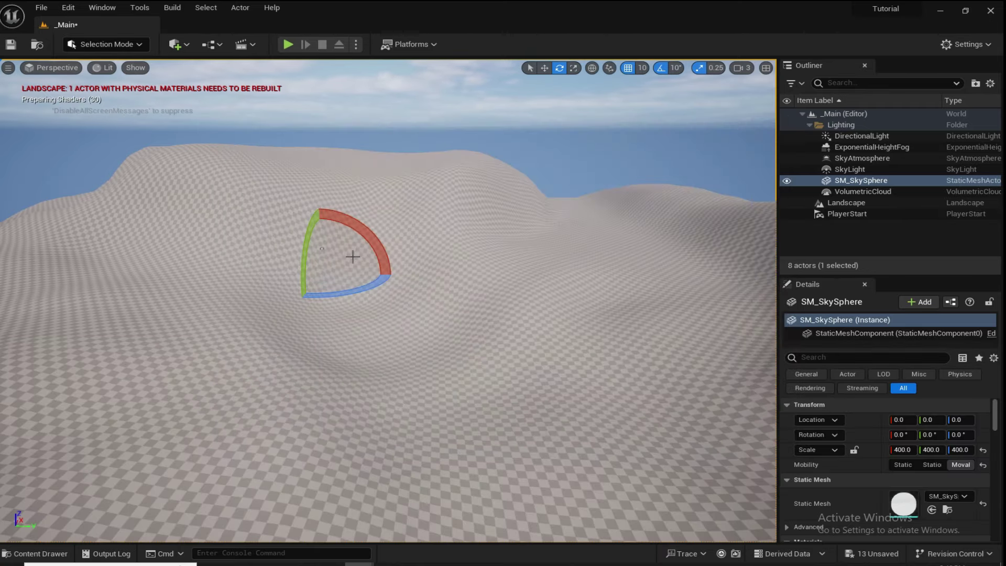
Place the windmill_anim_Cube_003 and windmill_anim_Cube_005 skeletons together into the level on the landscape
right_drag(437, 264, 388, 242)
key(ctrl+space)
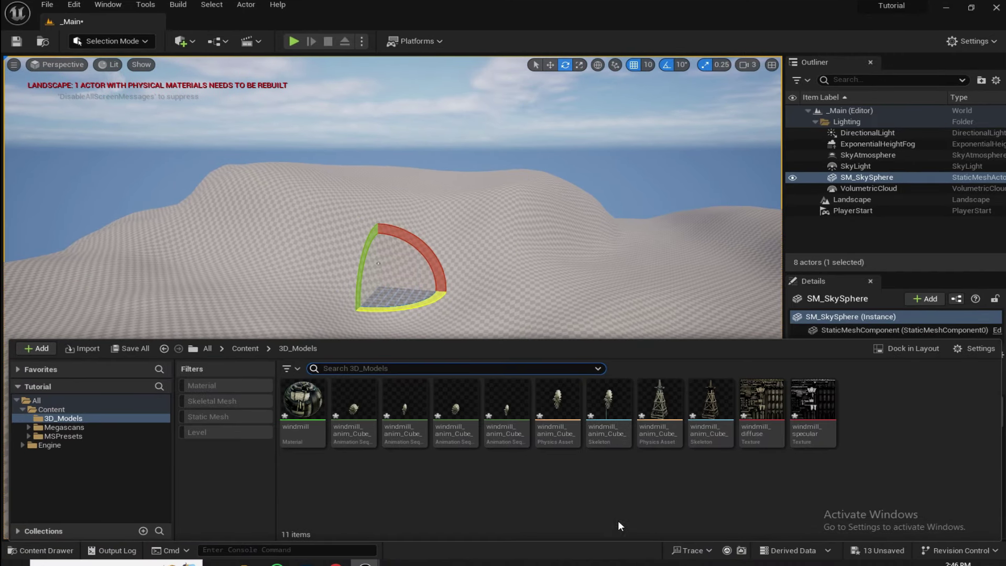
click(605, 421)
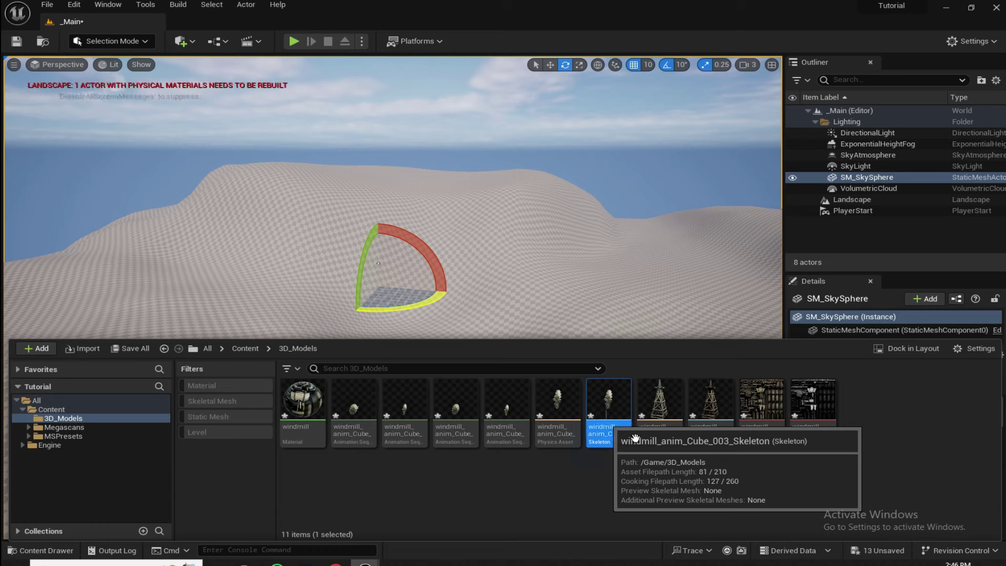
click(621, 425)
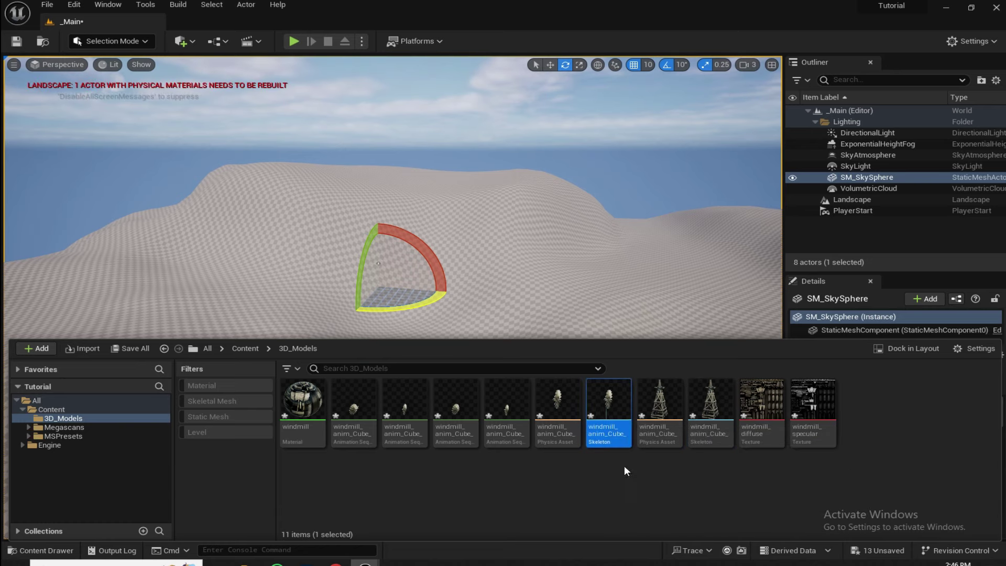
click(710, 414)
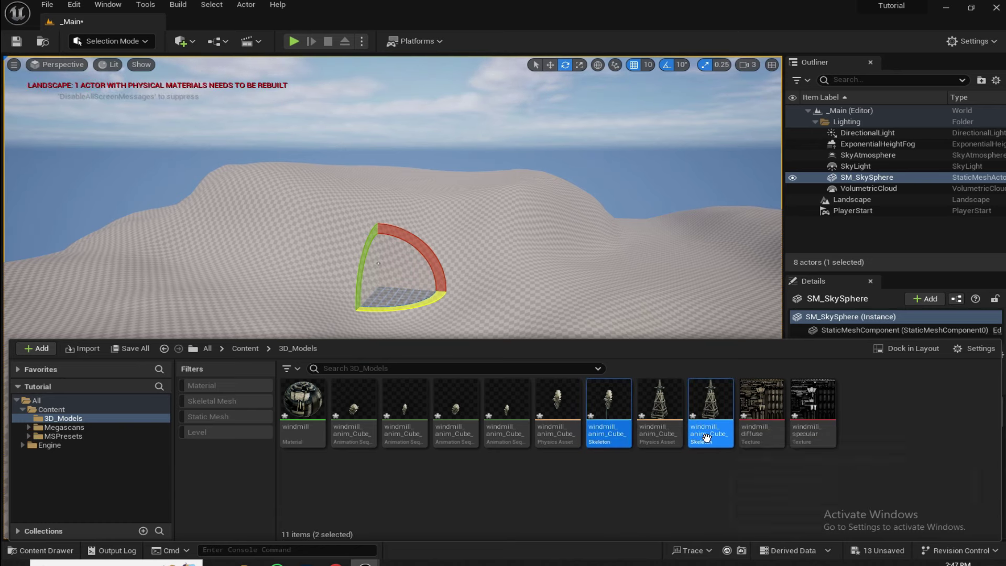
drag(711, 414, 448, 367)
scroll(448, 366, up, 5)
mouse_move(448, 366)
right_down()
mouse_move(455, 398)
mouse_move(443, 414)
mouse_move(445, 377)
right_up()
key(s)
key(w)
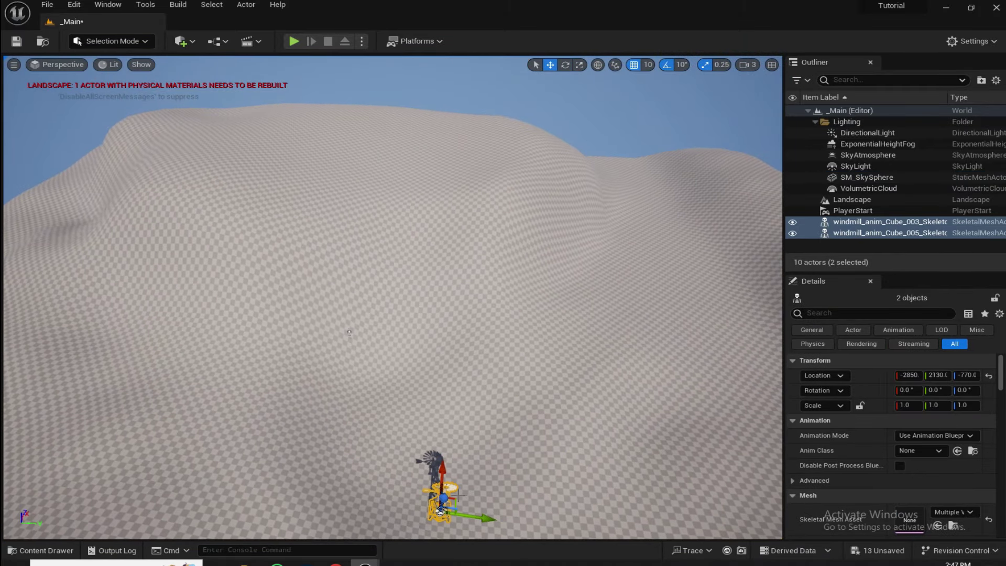
Move both windmill parts onto the hilltop at about 4310, -3150, 2910 and scale them uniformly to 3.75
drag(442, 506, 296, 253)
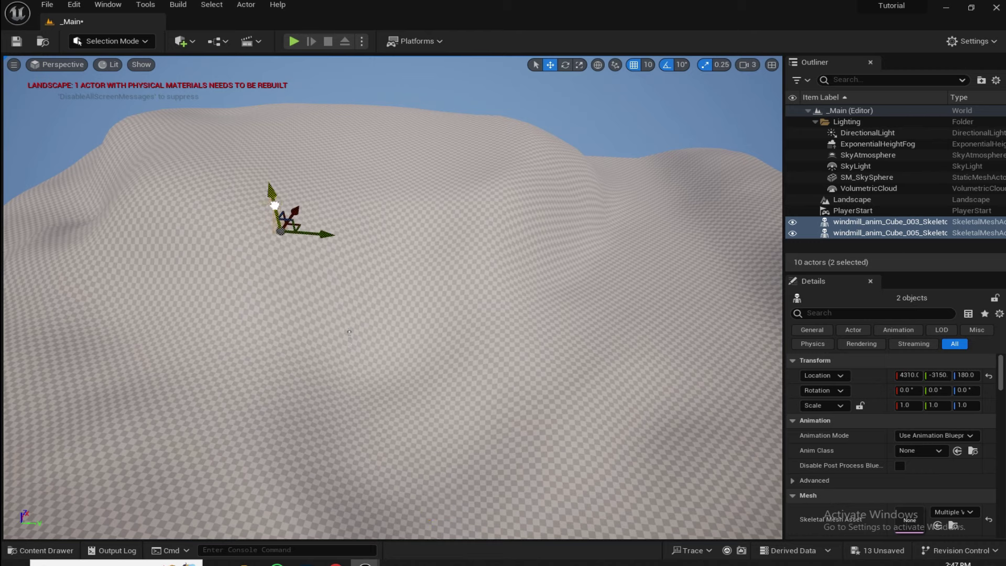
drag(274, 205, 244, 89)
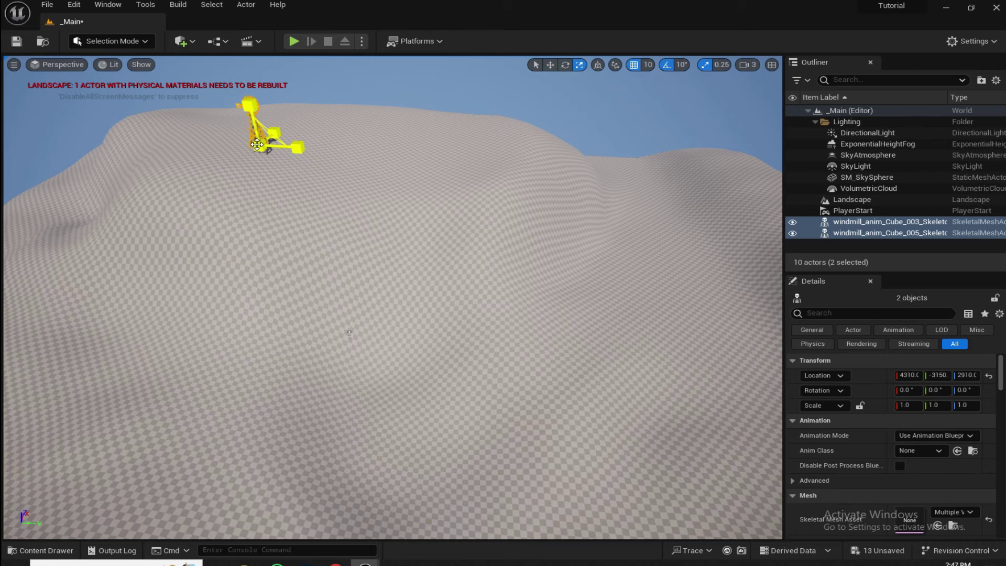
drag(257, 145, 294, 131)
right_drag(294, 131, 246, 62)
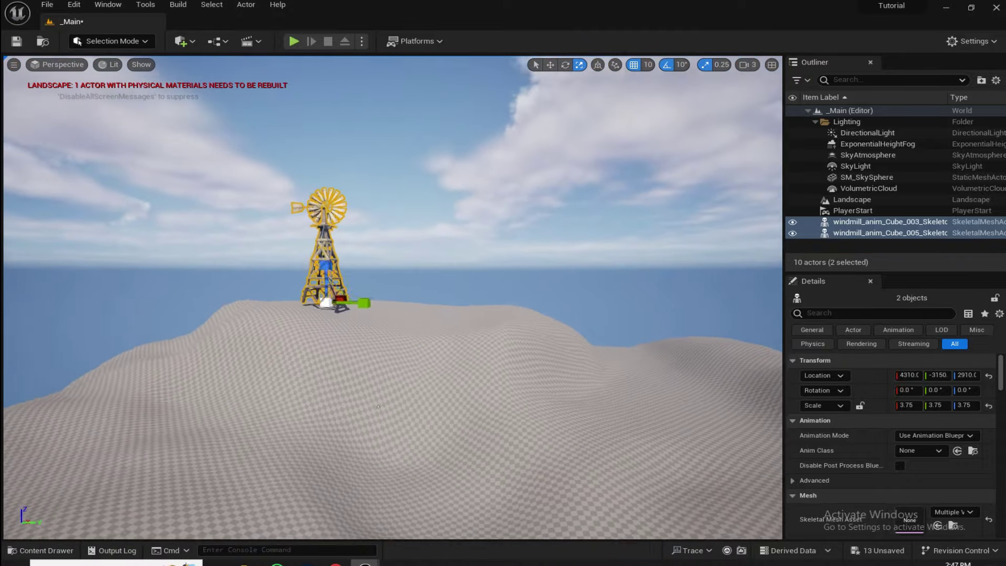
Rotate the windmill about 180° around its vertical axis and shift it across the hilltop so it meets the ground
right_drag(378, 262, 335, 378)
key(e)
drag(408, 373, 335, 379)
key(w)
drag(392, 329, 358, 321)
scroll(366, 262, up, 2)
right_drag(358, 321, 438, 408)
drag(385, 333, 378, 270)
right_drag(378, 269, 393, 385)
Scale the windmill uniformly to 6.0 and reposition it on the hilltop
key(r)
drag(393, 385, 438, 356)
key(w)
drag(441, 398, 493, 414)
Try selecting the windmill tower separately, and undo the last changes
click(493, 251)
click(429, 315)
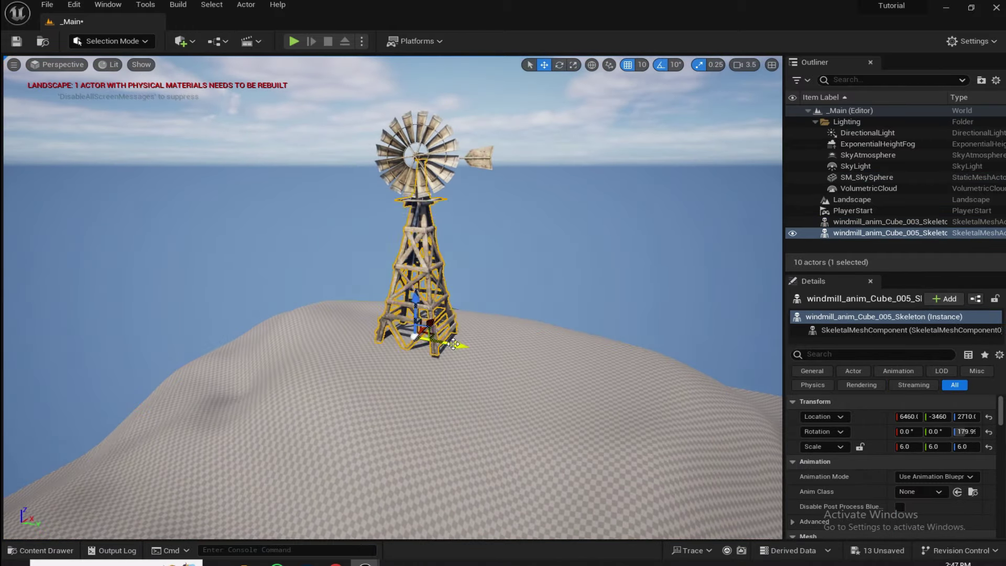
key(ctrl+z)
key(ctrl+z)
key(ctrl+z)
key(ctrl+z)
key(s)
right_drag(454, 343, 445, 315)
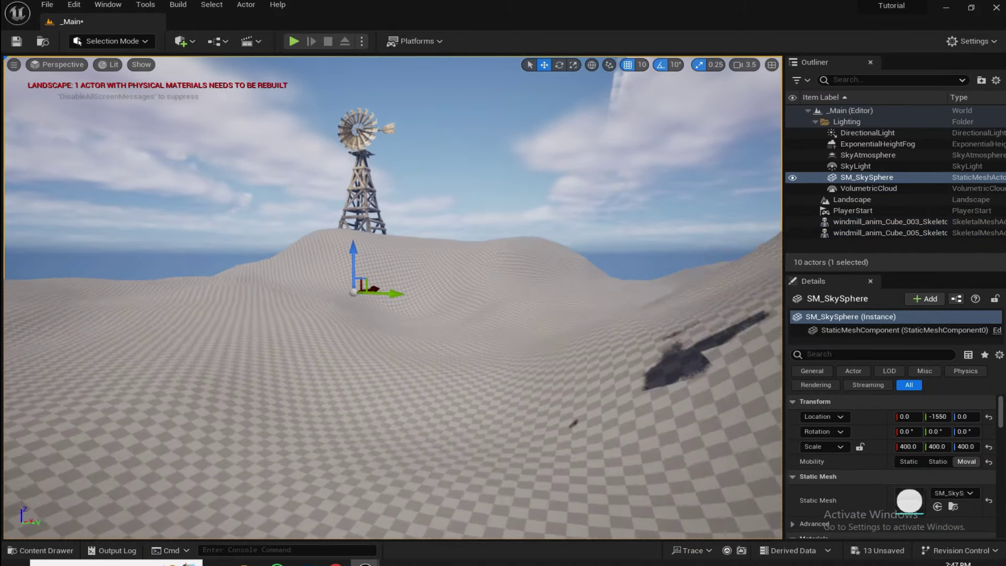
key(q)
right_drag(392, 291, 392, 290)
key(e)
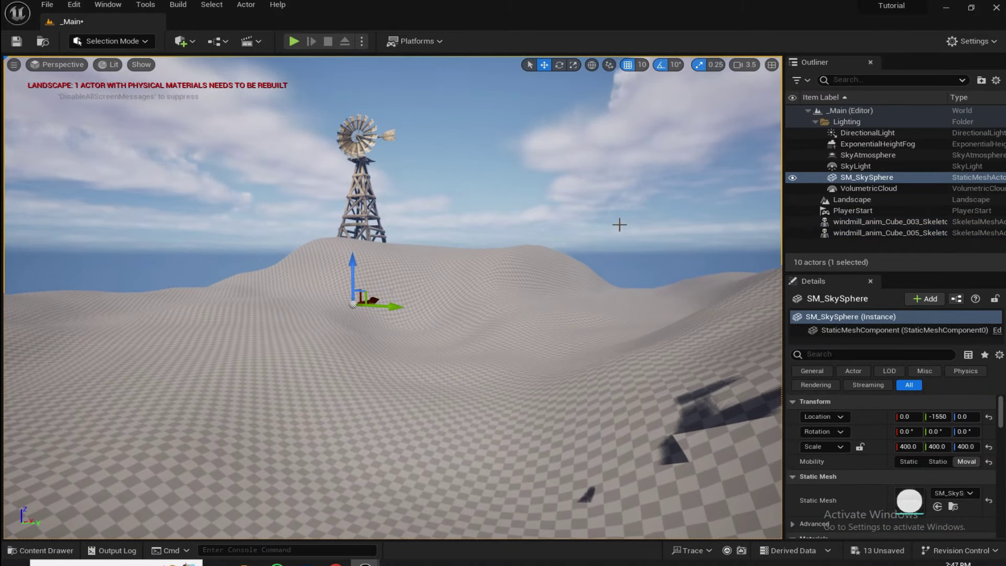
Switch to File Explorer and open the source folder inside the wooden-cabin folder of 3D Models
click(247, 564)
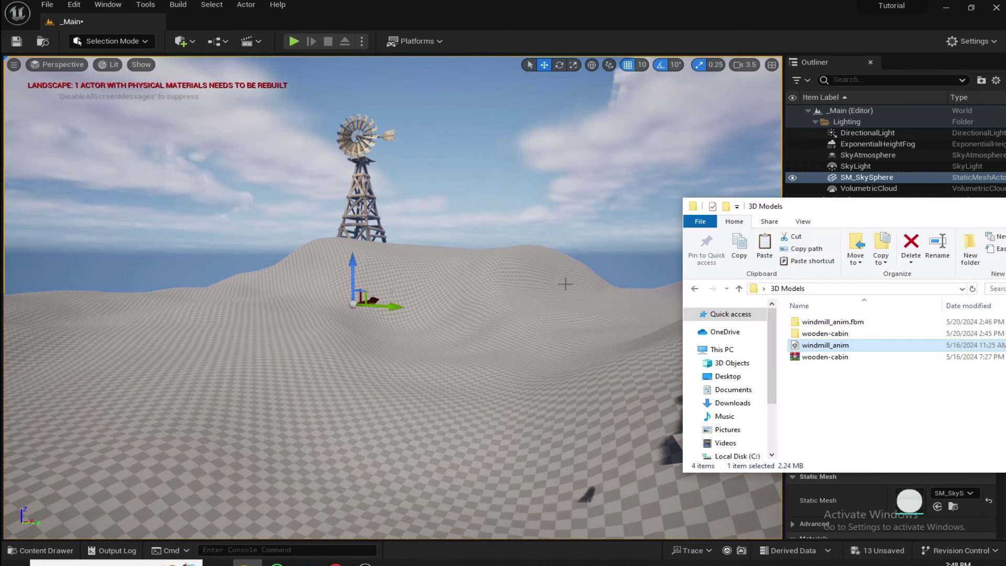
drag(886, 206, 560, 211)
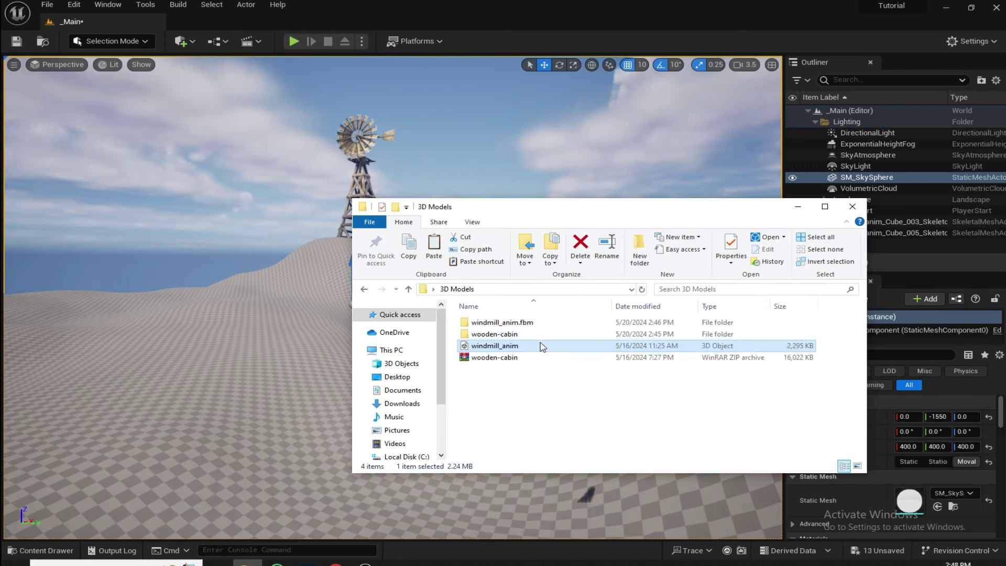
double_click(492, 334)
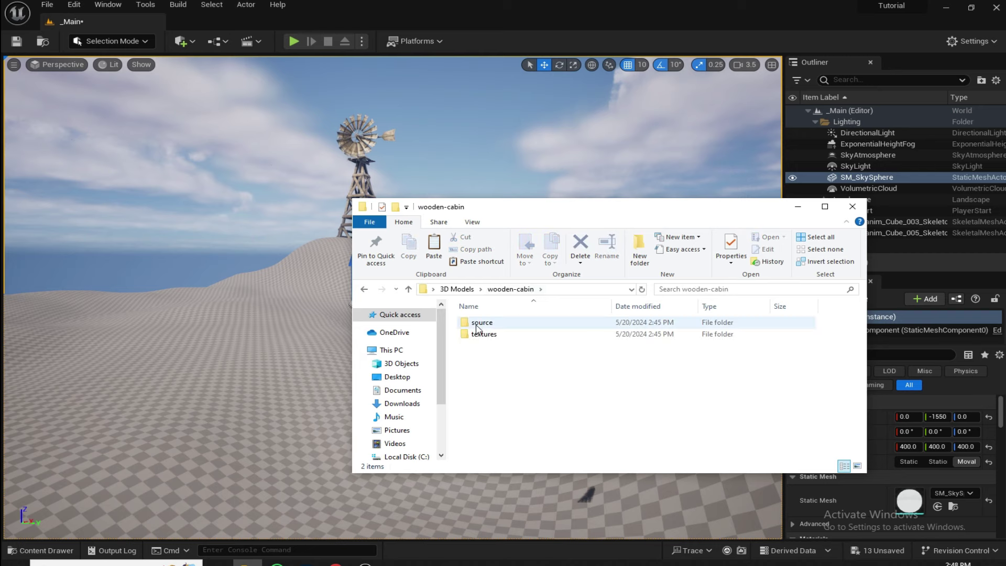
double_click(480, 322)
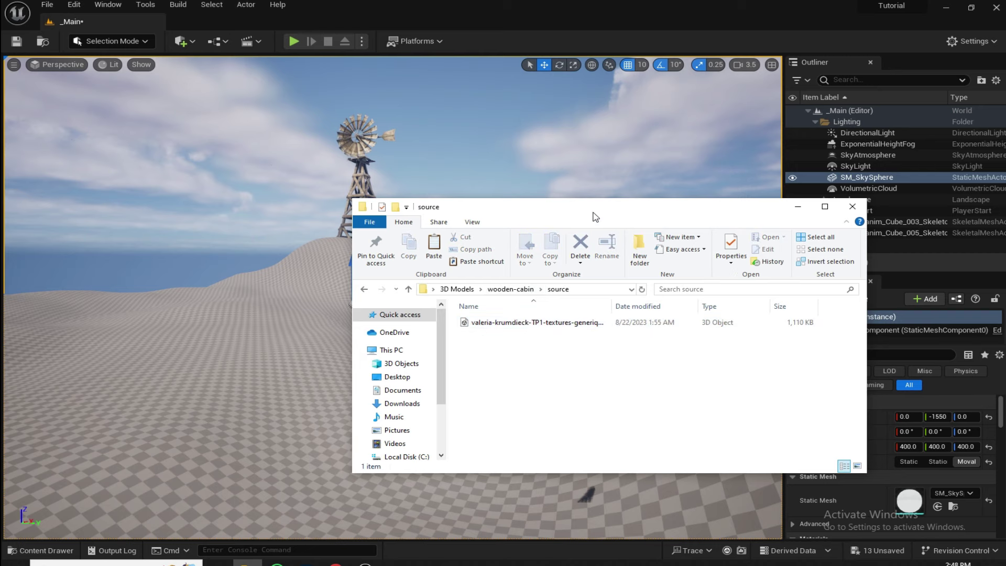
drag(593, 212, 721, 252)
Create a folder named Cabin inside the 3D_Models content folder and open it
right_drag(247, 308, 245, 308)
key(ctrl+space)
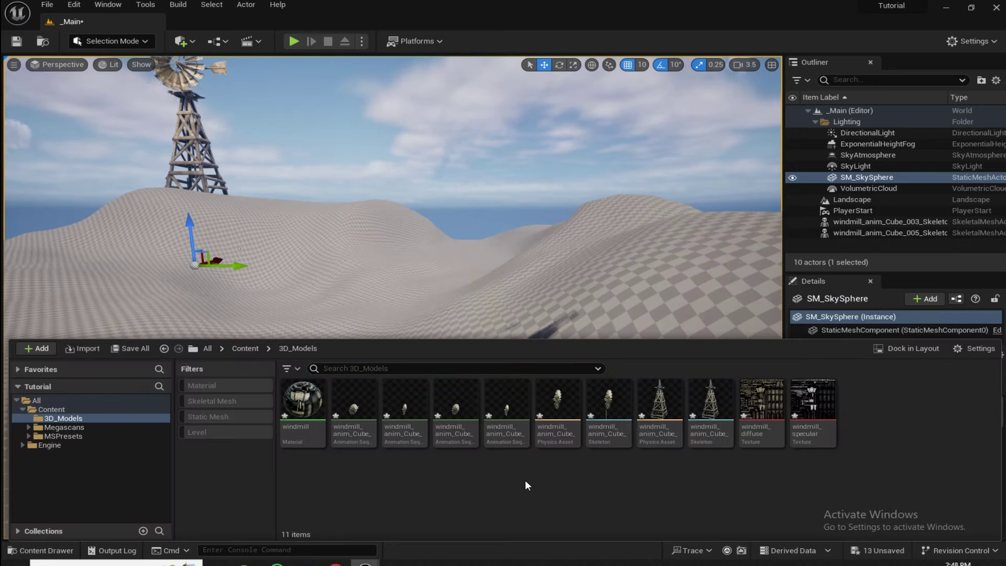
right_click(526, 480)
click(573, 131)
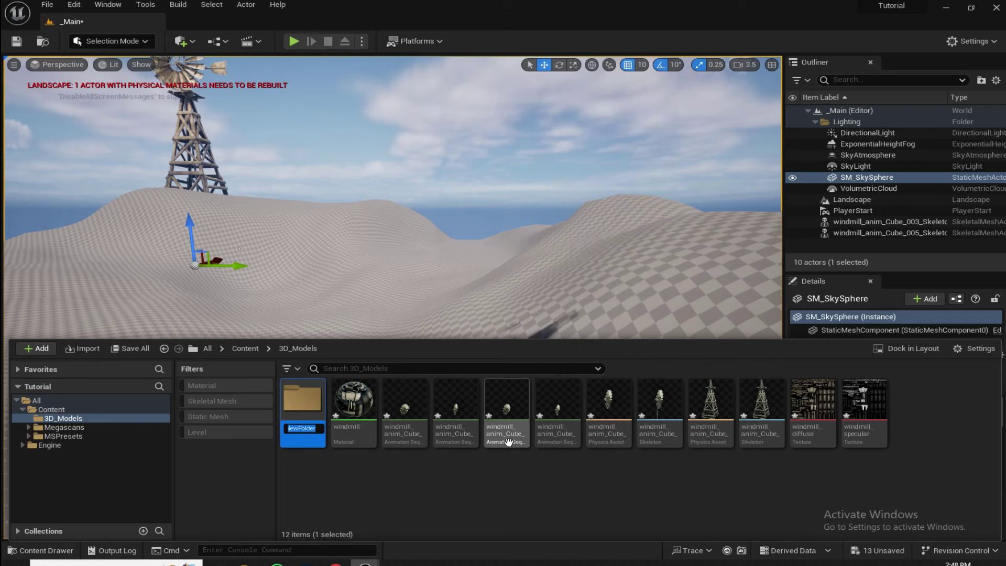
key(BackSpace)
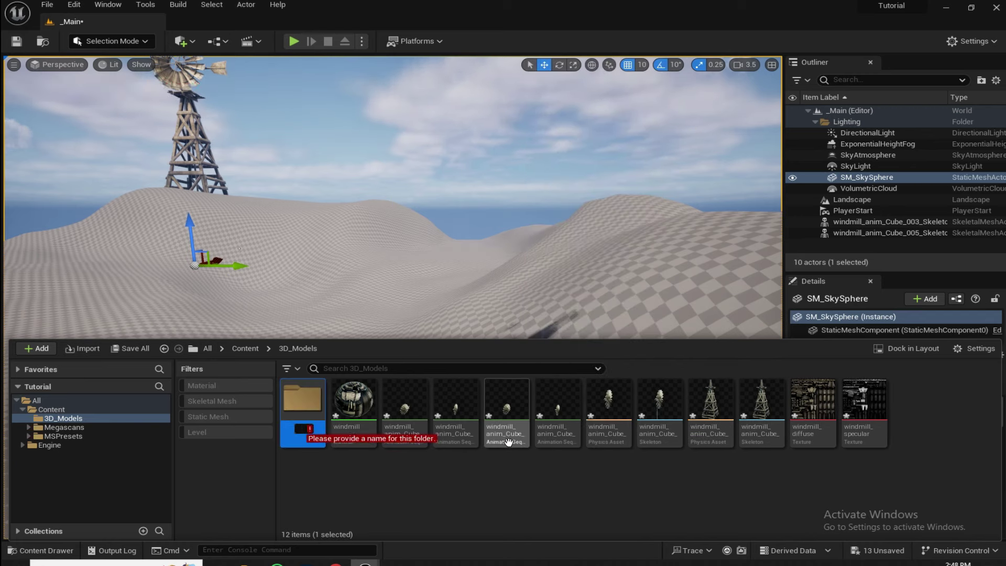
text(Cabin)
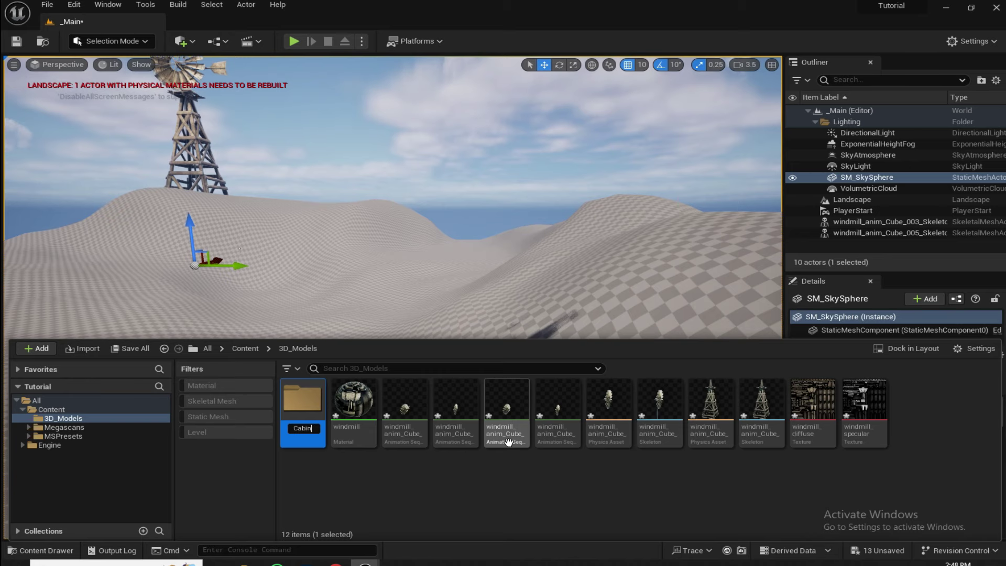
key(Return)
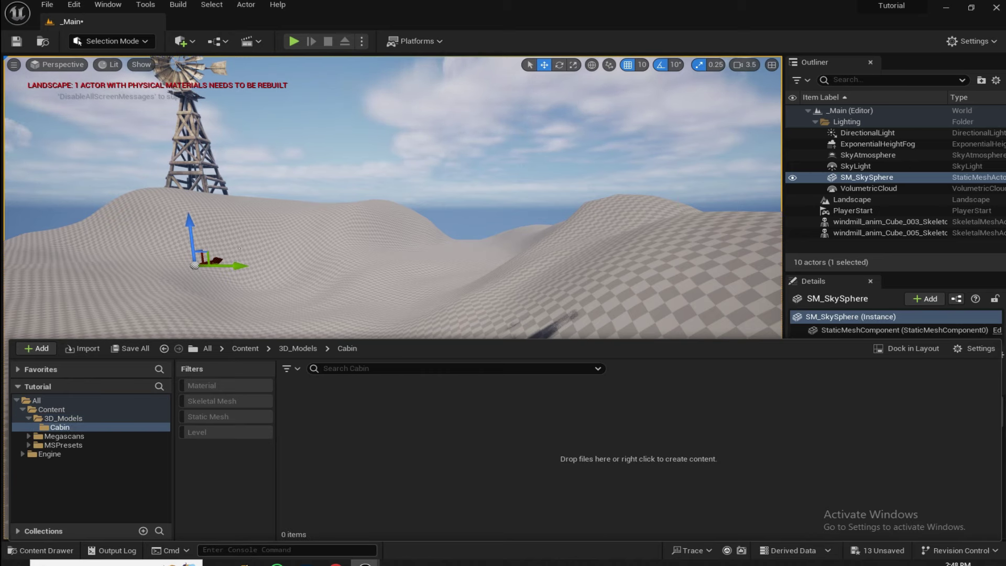
Import the FBX file from the wooden-cabin source folder into Cabin with the default import options
click(365, 562)
drag(624, 360, 375, 455)
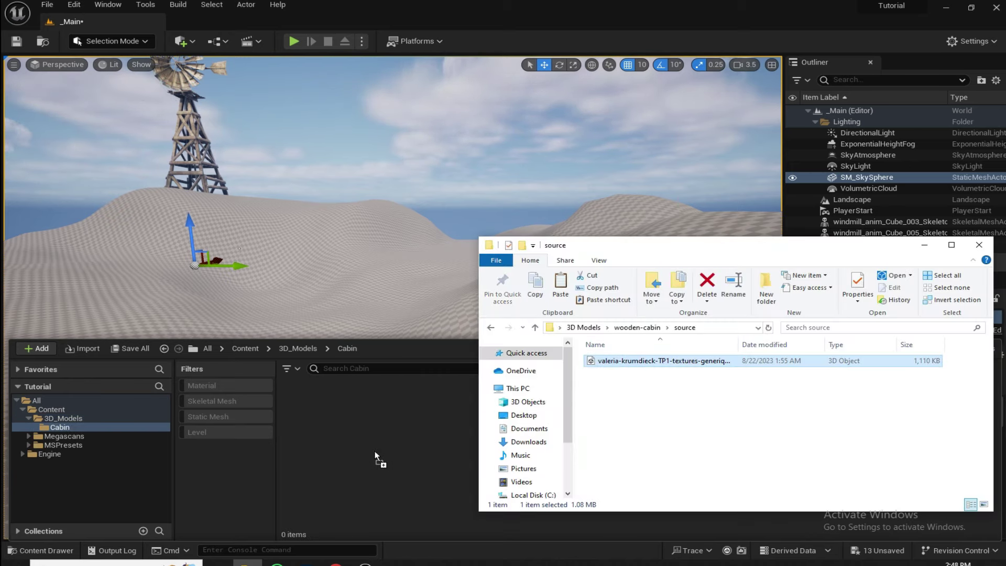
drag(430, 433, 378, 422)
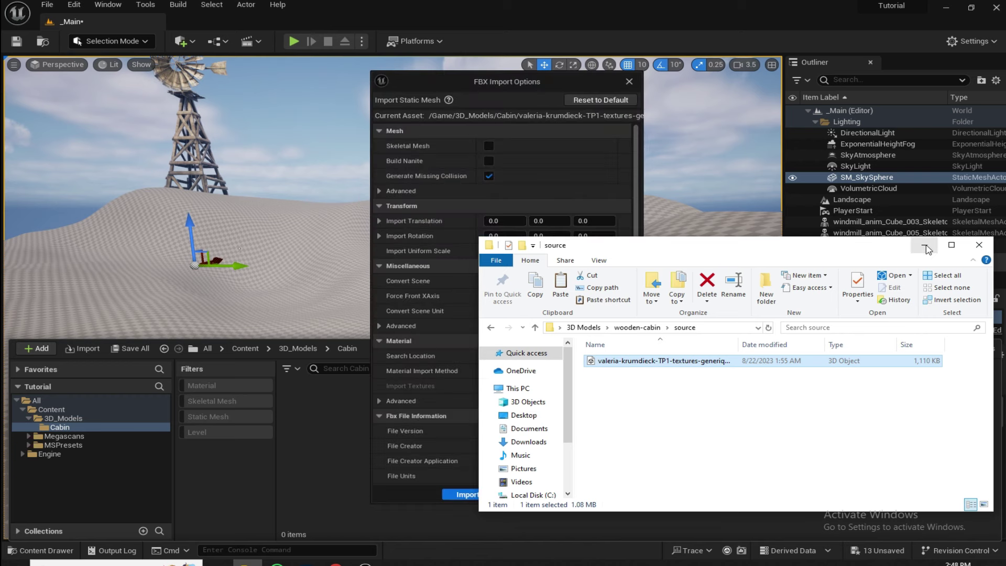
click(926, 246)
scroll(426, 206, down, 1)
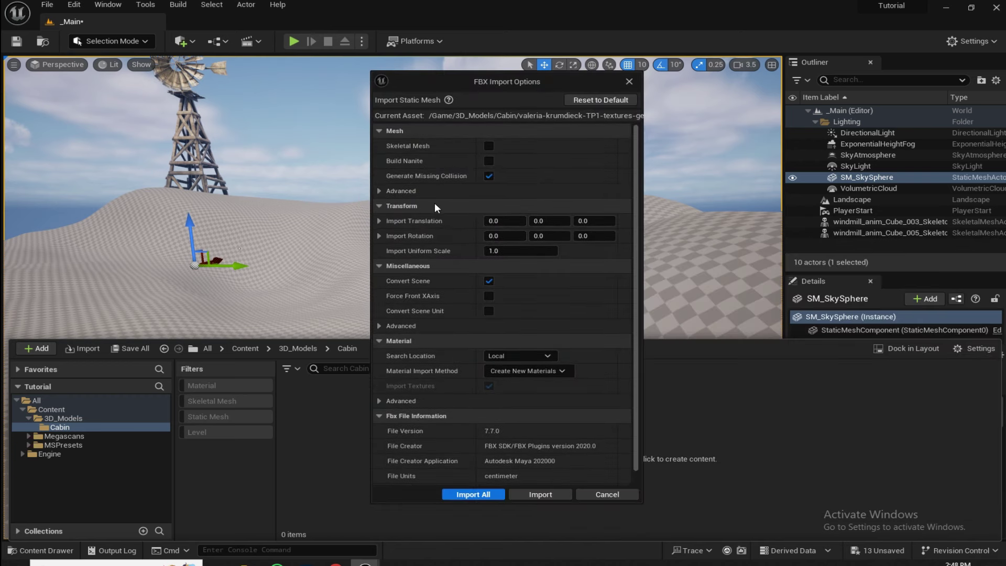
click(471, 494)
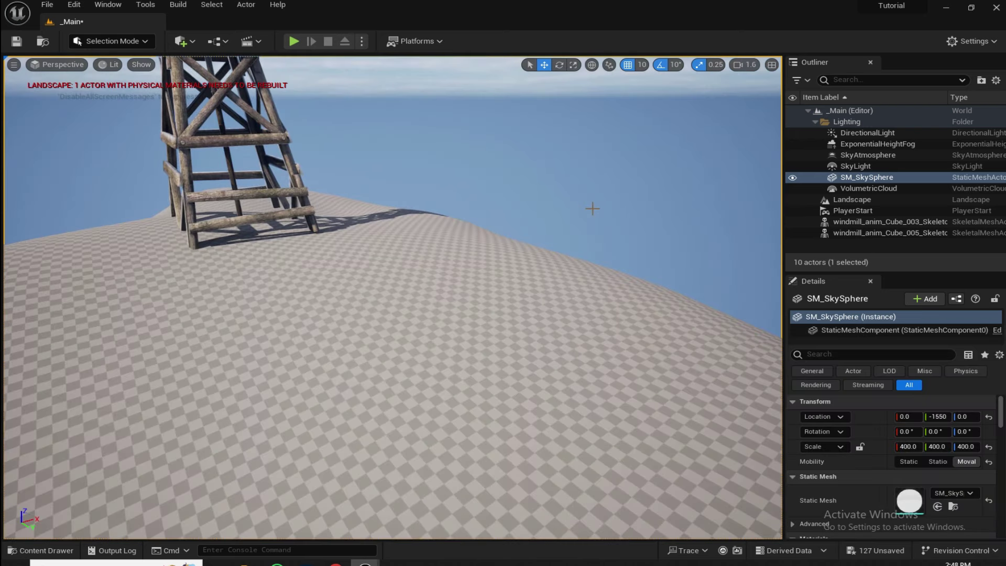
Place all the imported cabin static meshes together on the hilltop beside the windmill
key(ctrl+space)
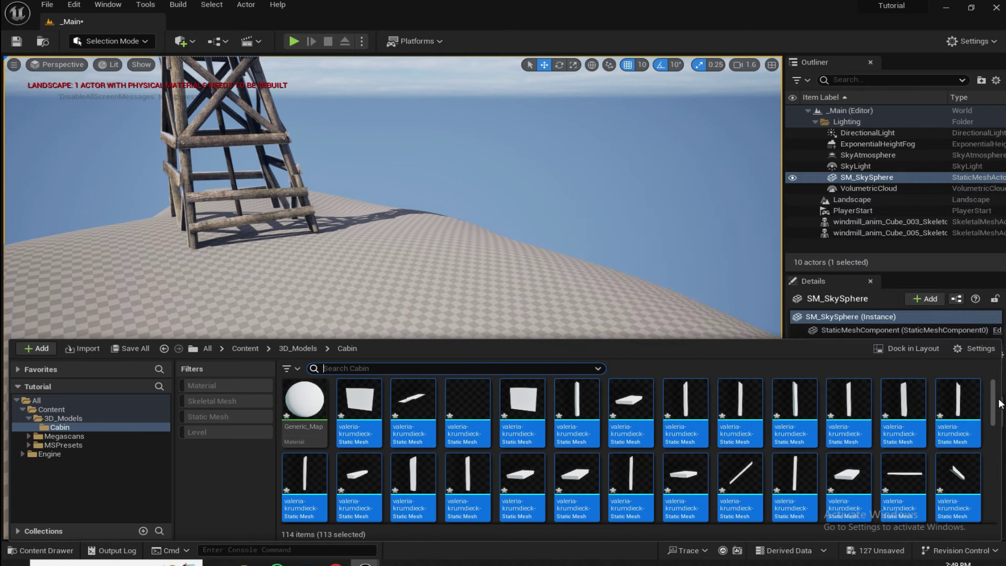
drag(998, 402, 990, 330)
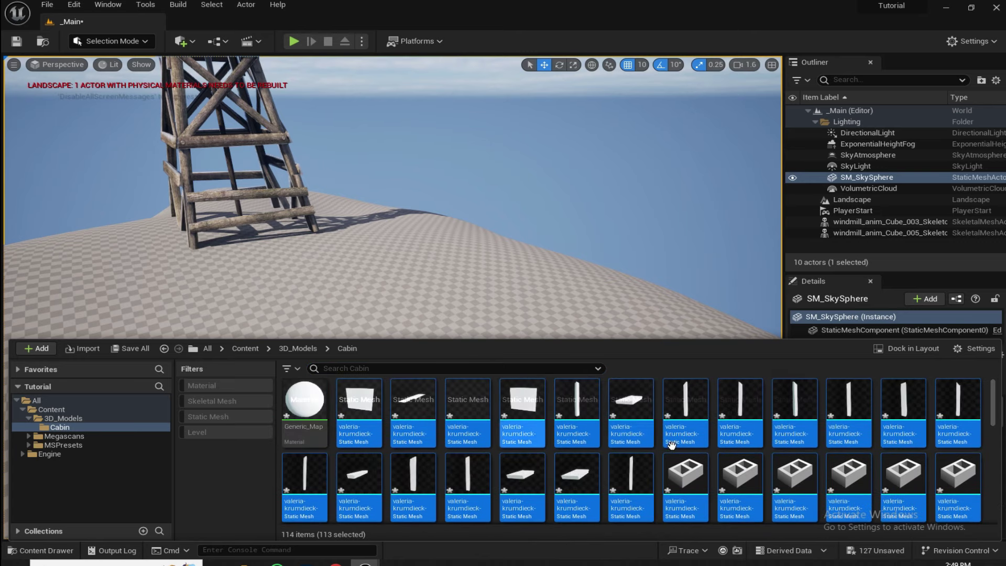
scroll(476, 436, down, 5)
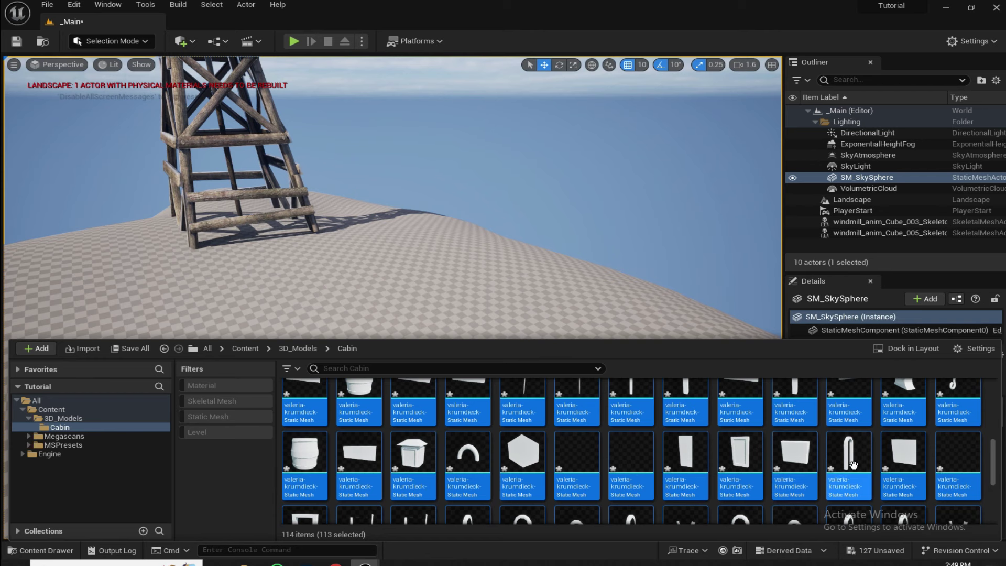
scroll(795, 445, up, 5)
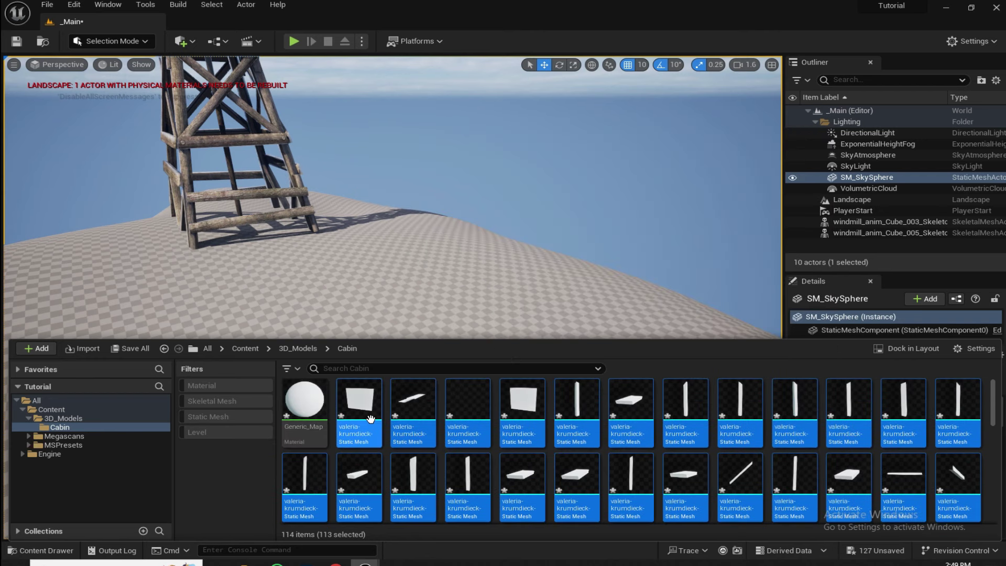
drag(415, 311, 365, 376)
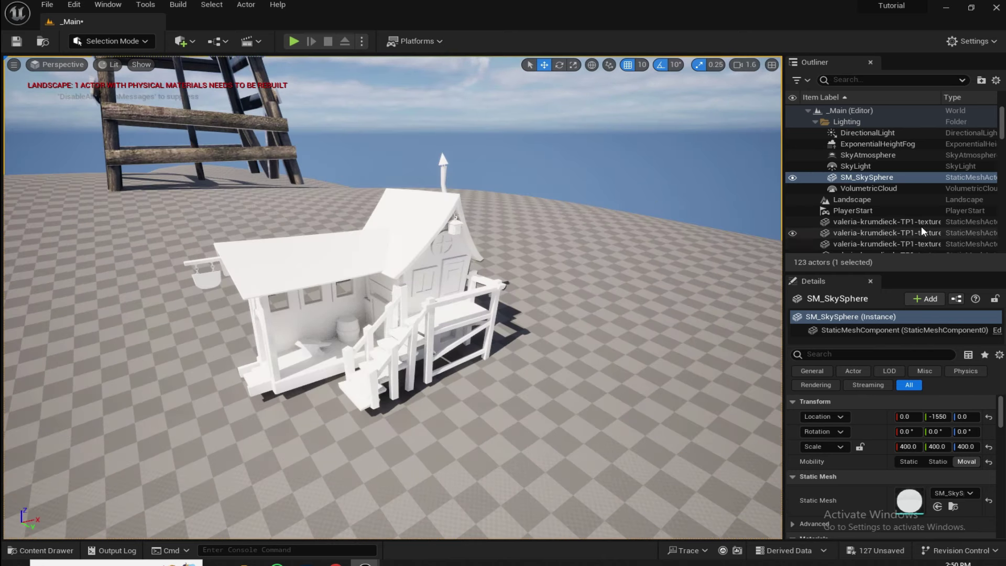
Select every cabin mesh actor in the level and group them
click(883, 223)
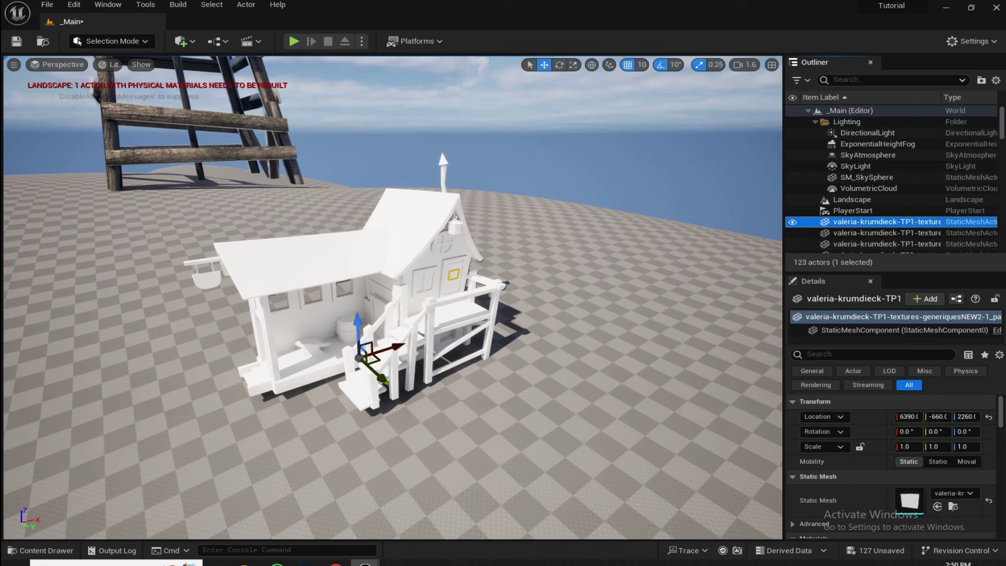
drag(1001, 115, 997, 250)
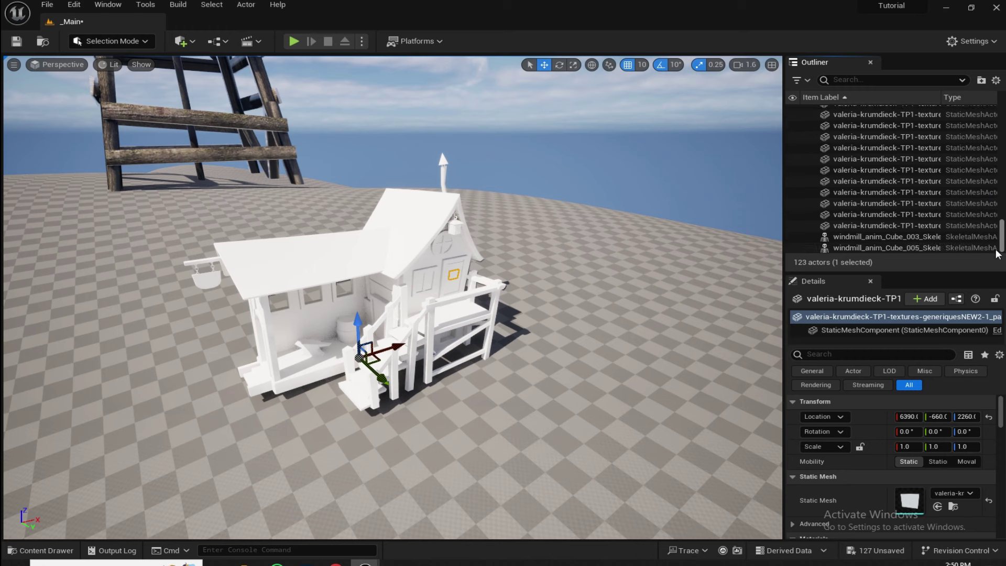
shift+click(856, 224)
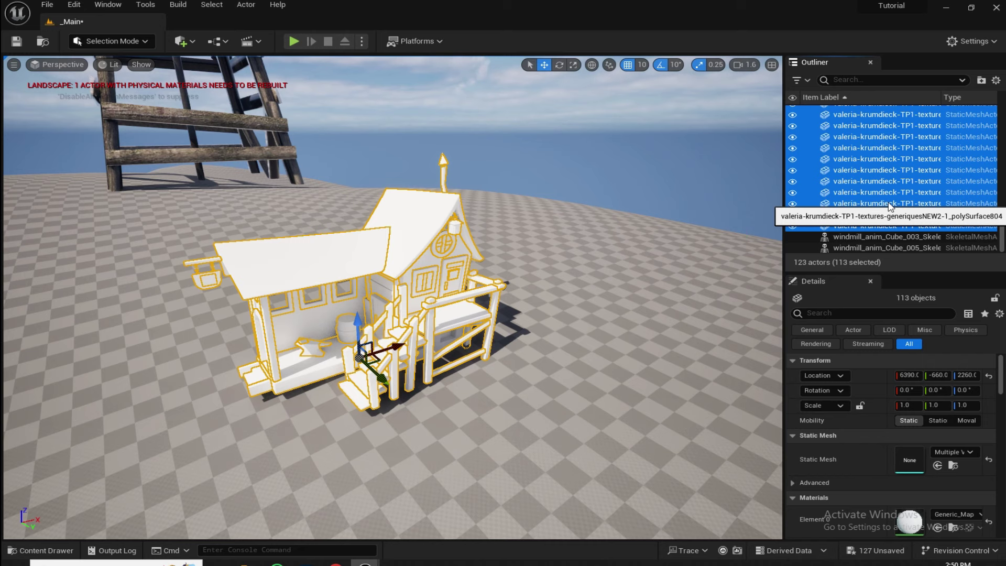
right_click(847, 202)
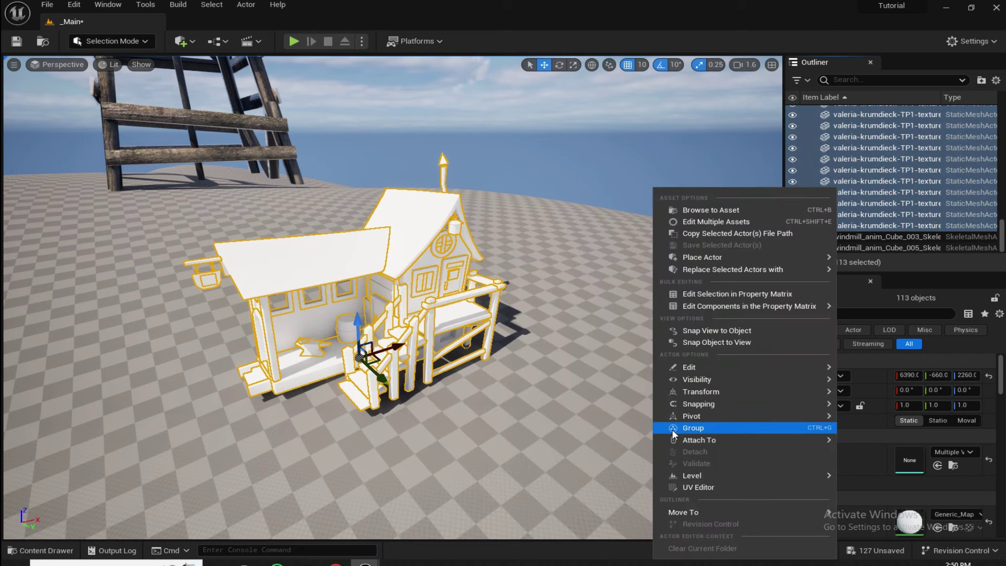
click(724, 429)
click(524, 173)
Adjust the grouped cabin's height so it sits on the hilltop surface
right_drag(416, 348, 416, 325)
click(415, 348)
drag(368, 329, 370, 293)
click(496, 234)
right_drag(496, 234, 597, 348)
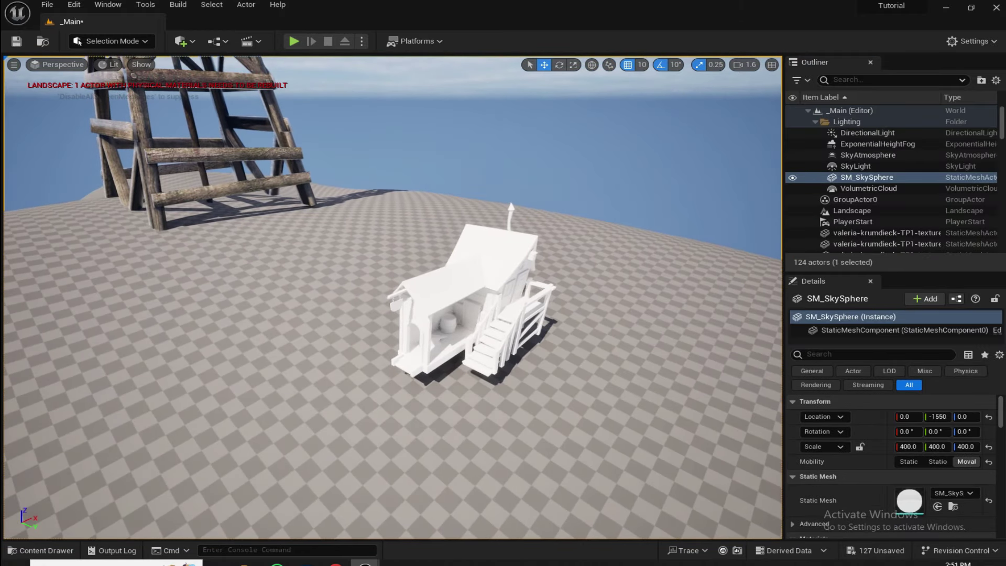
Enlarge the grouped cabin and adjust its position vertically on the hilltop
click(497, 278)
key(s)
right_drag(497, 278, 432, 301)
scroll(393, 298, up, 3)
key(r)
key(s)
key(w)
drag(431, 256, 436, 189)
key(w)
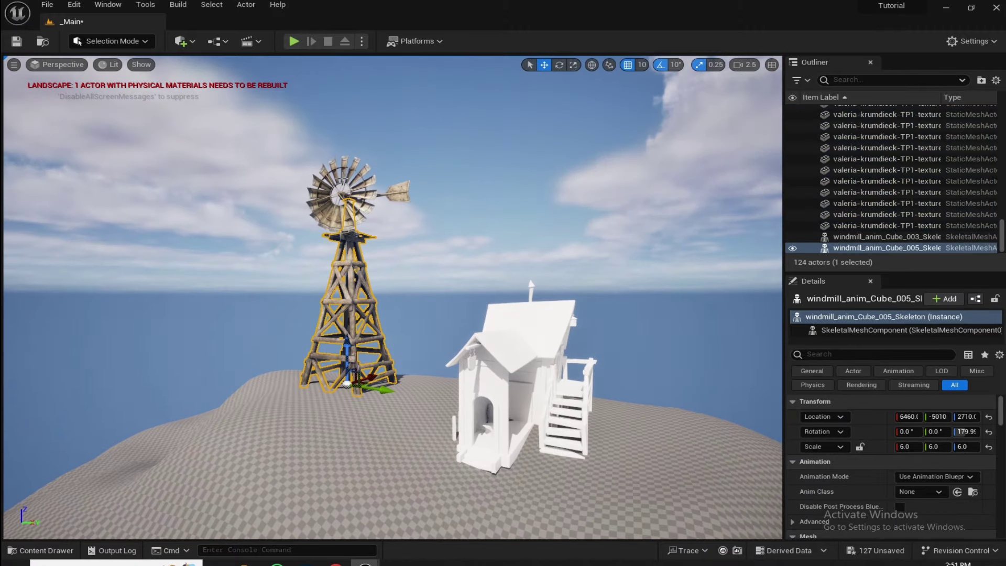
Select the windmill's tower and wheel together and scale them up in proportion to the cabin
ctrl+click(343, 196)
key(r)
drag(345, 380, 370, 362)
right_drag(369, 361, 398, 345)
key(s)
click(443, 213)
drag(443, 205, 431, 214)
key(w)
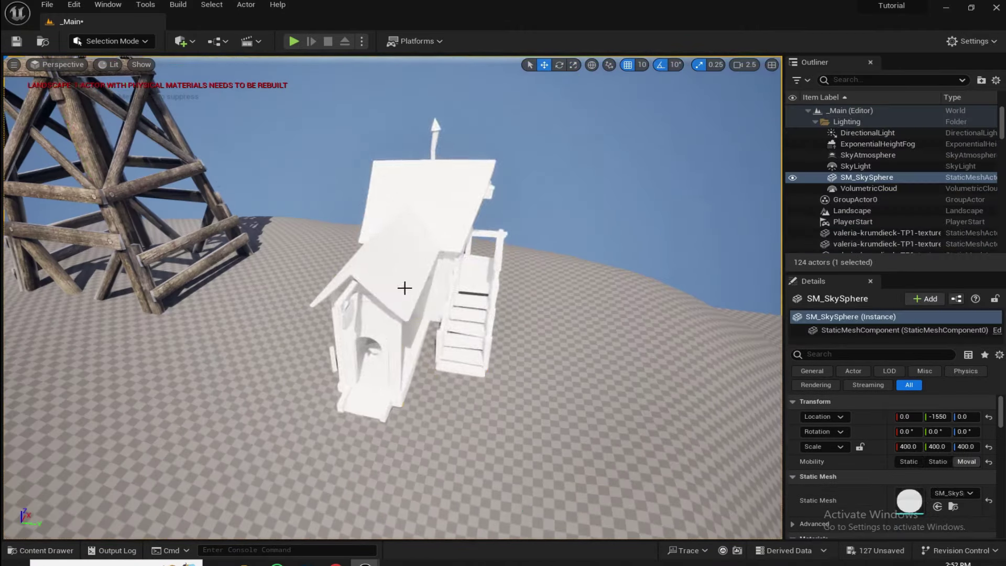
Turn off grid, rotation and scale snapping, and reposition the cabin so its base meets the ground
click(405, 287)
drag(460, 260, 480, 275)
key(e)
click(627, 65)
click(661, 64)
click(699, 64)
key(w)
drag(462, 216, 464, 221)
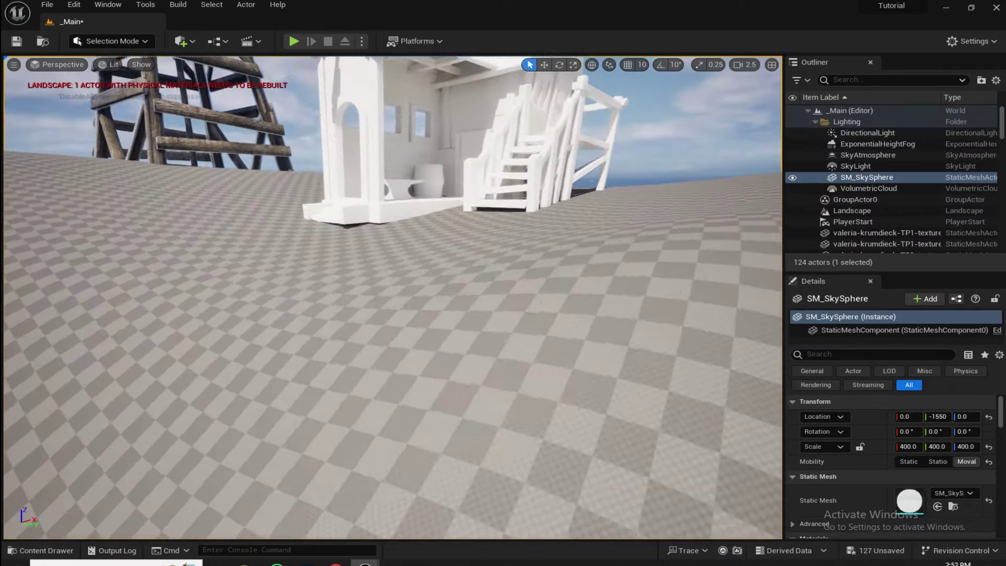
mouse_move(630, 184)
right_down()
mouse_move(630, 162)
mouse_move(630, 183)
right_up()
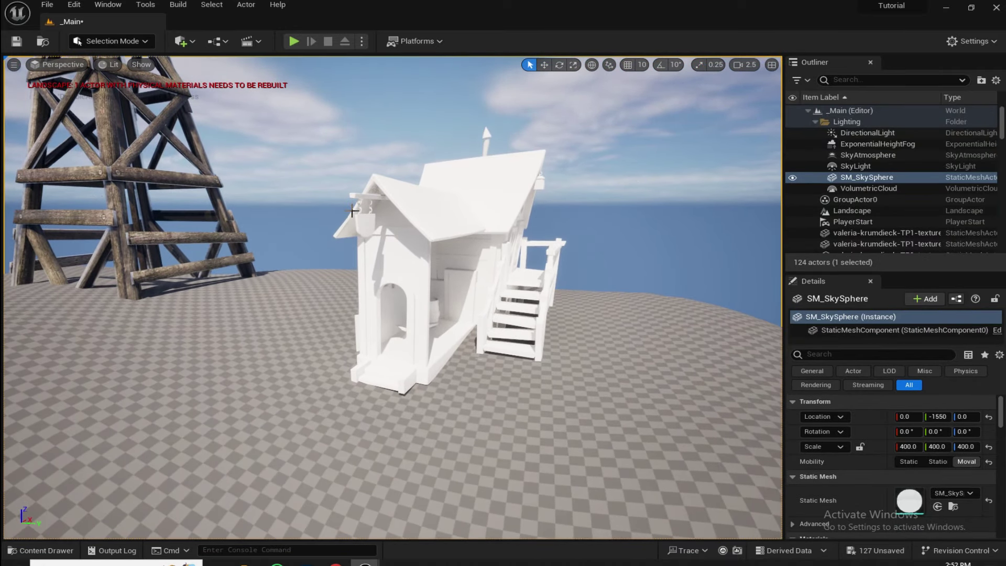
Open the cabin's Generic_Map material for editing and dock its editor beside the _Main level
key(ctrl+space)
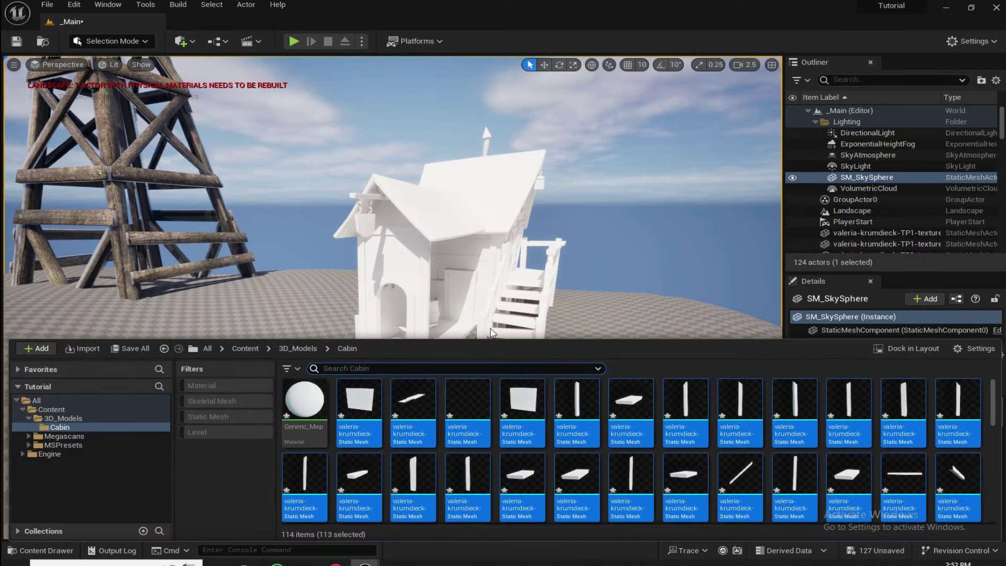
click(292, 408)
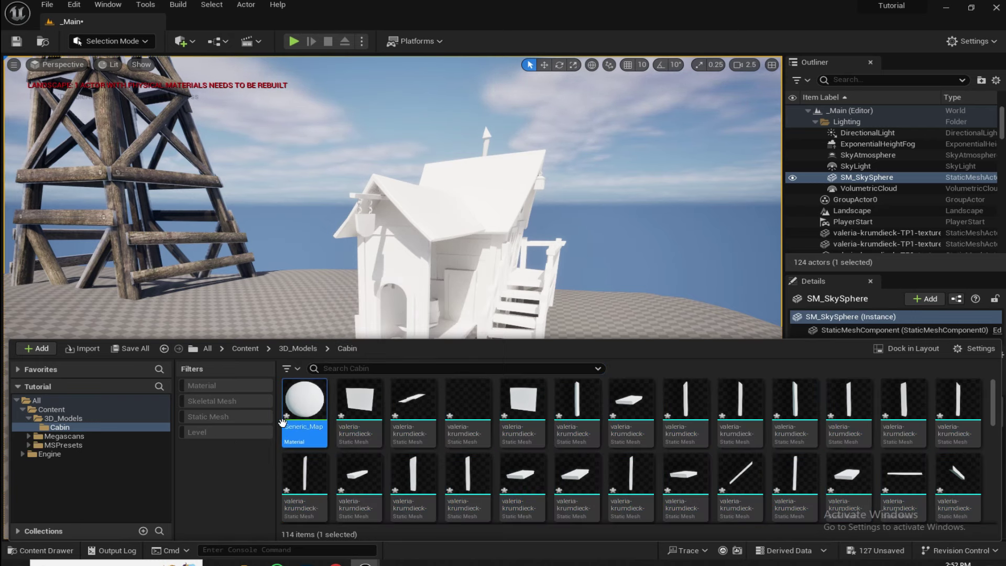
double_click(301, 401)
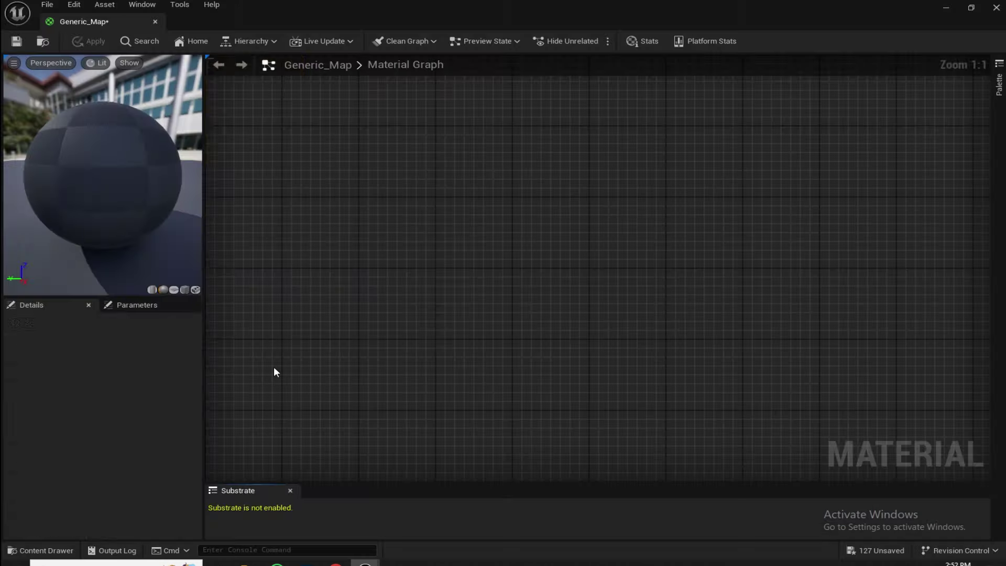
drag(121, 21, 252, 24)
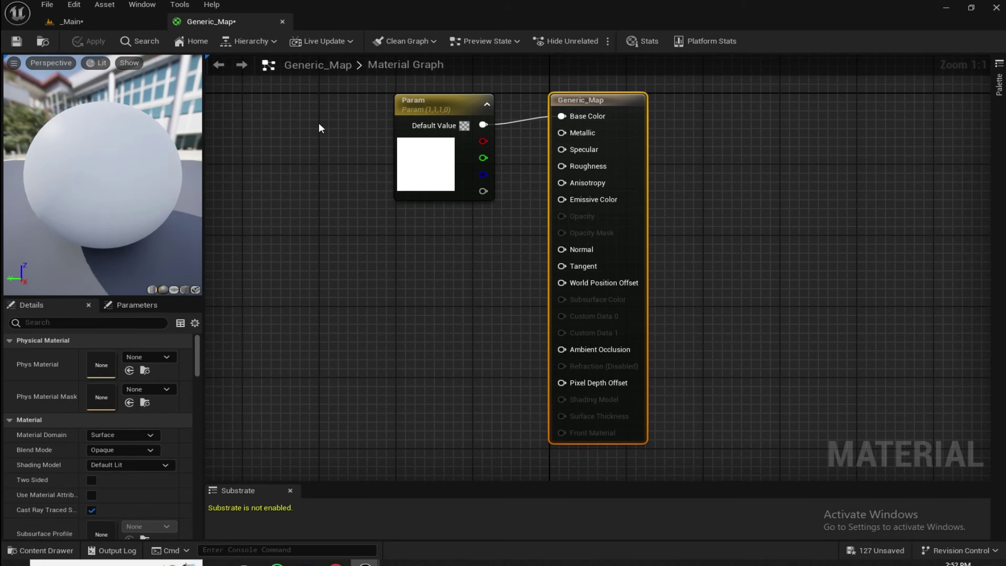
Delete the Param node that feeds the Base Color of the Generic_Map material
right_drag(319, 126, 414, 200)
drag(537, 183, 401, 236)
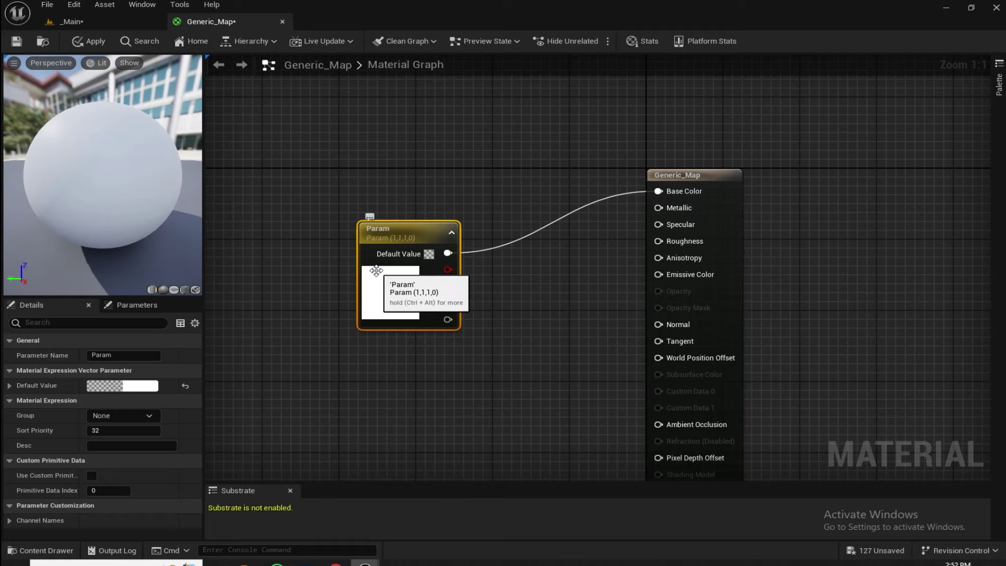
key(Delete)
Switch to File Explorer and open the textures folder inside wooden-cabin
click(246, 563)
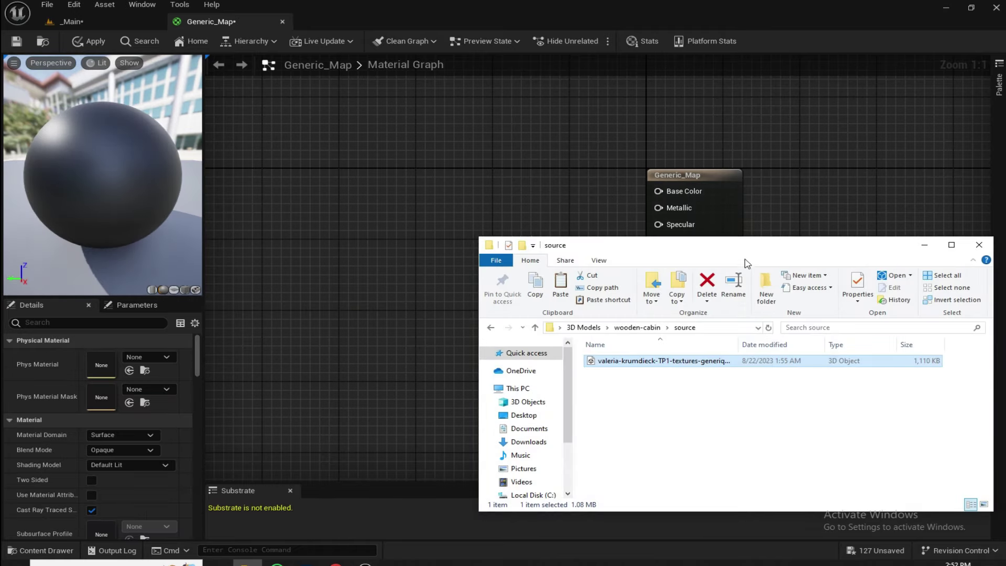
drag(733, 246, 616, 214)
click(509, 290)
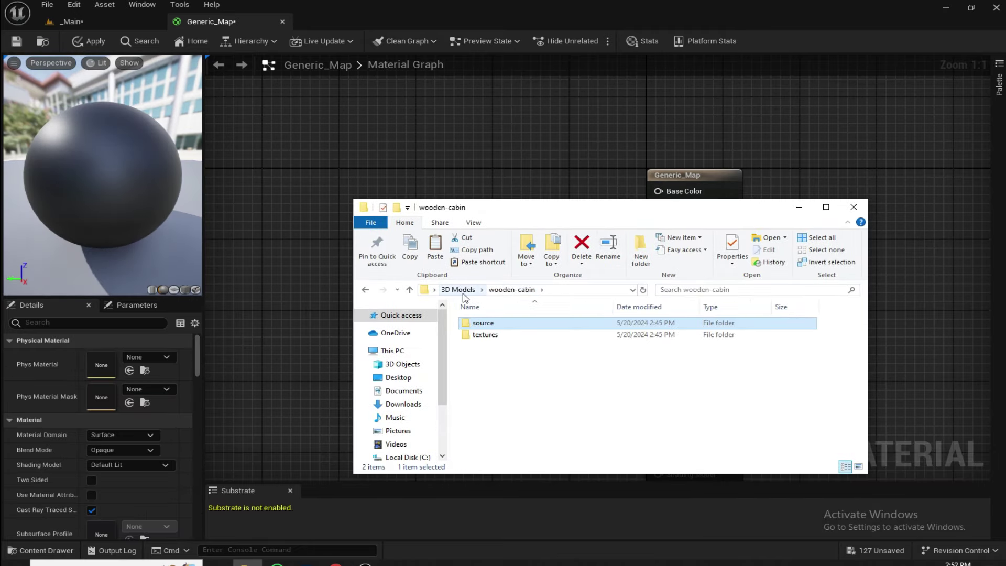
double_click(489, 334)
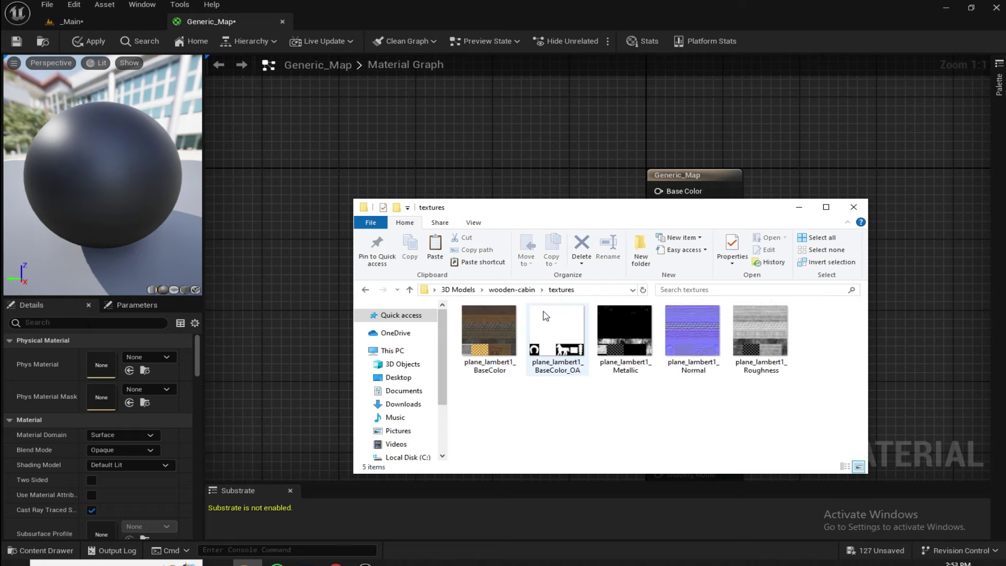
Select all the cabin texture images, and create a folder named Textures inside the Cabin content folder
click(479, 349)
shift+click(790, 339)
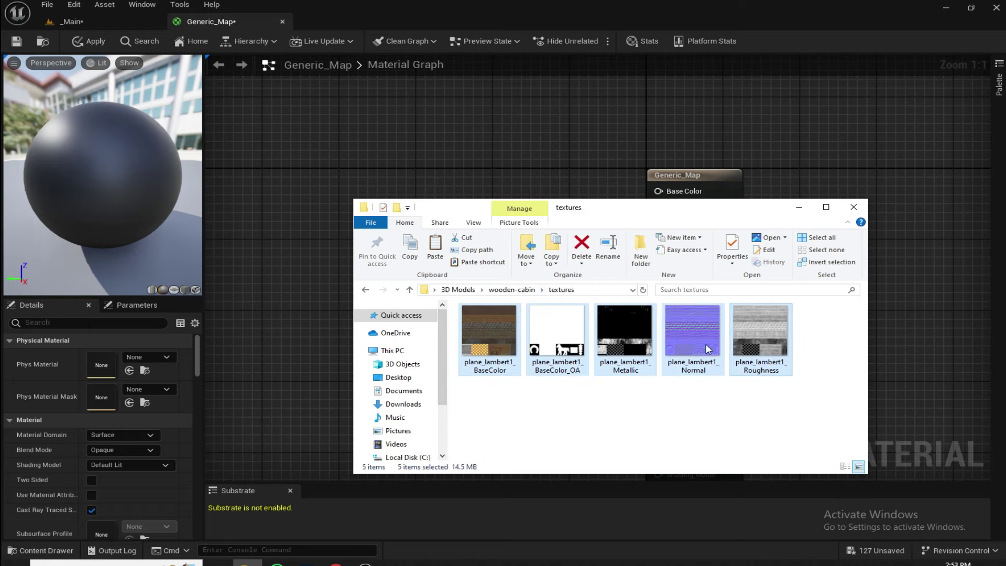
key(ctrl+space)
right_drag(260, 336, 320, 355)
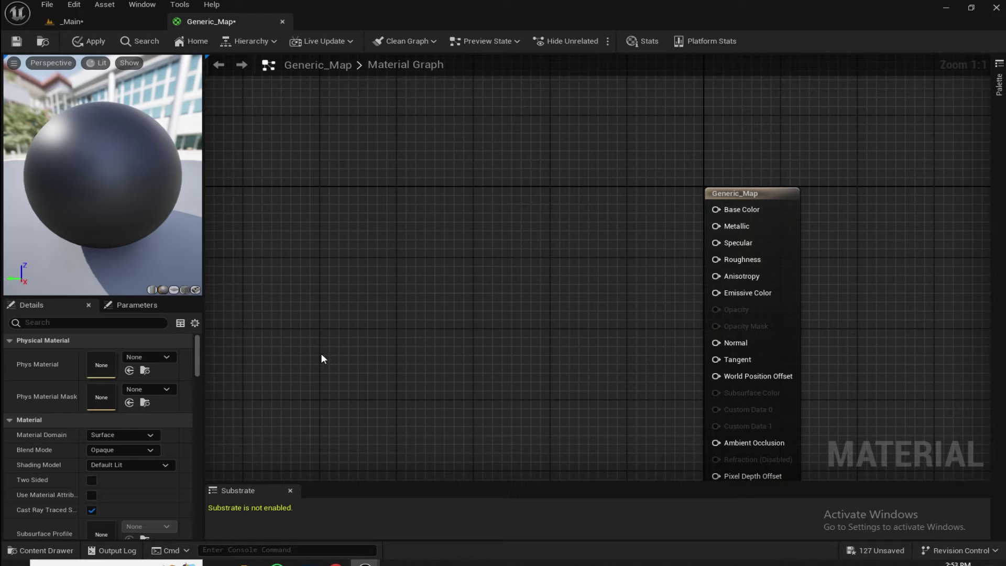
key(ctrl+space)
scroll(991, 450, down, 3)
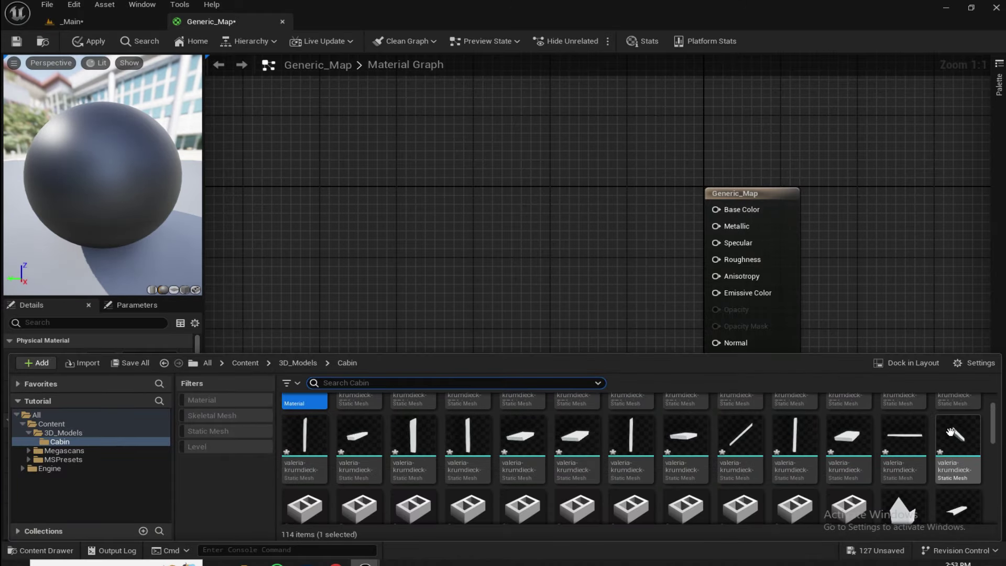
right_click(995, 477)
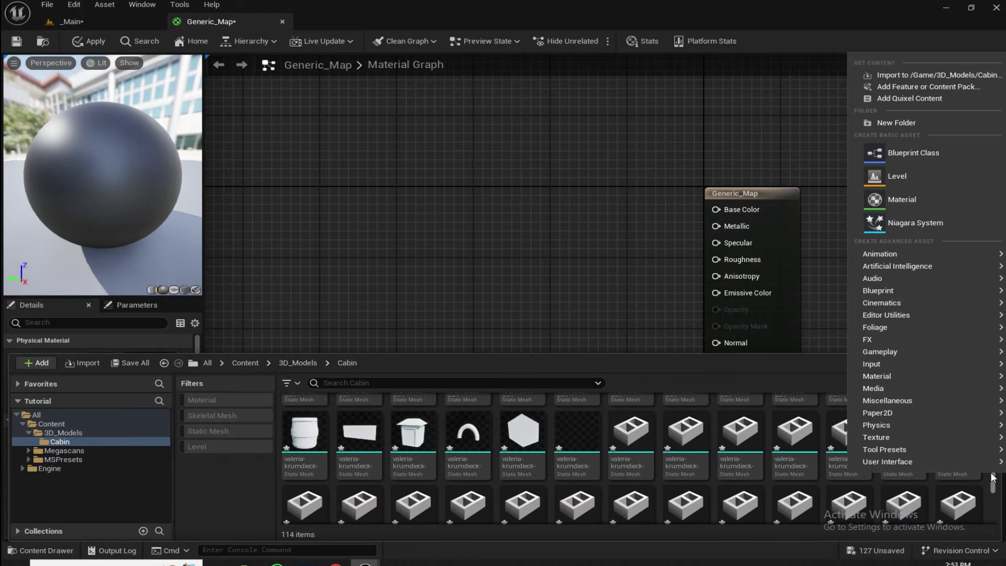
click(907, 122)
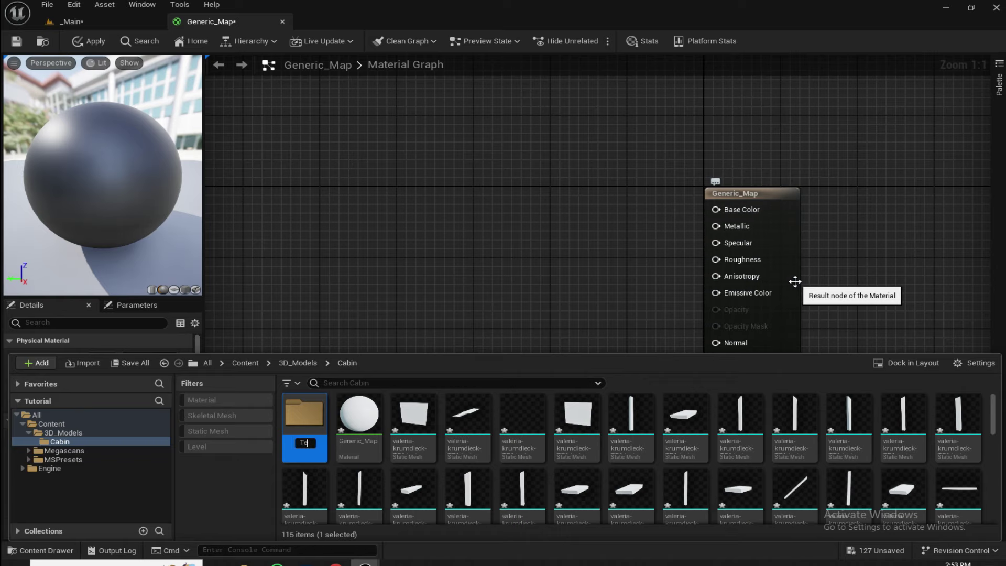
key(Return)
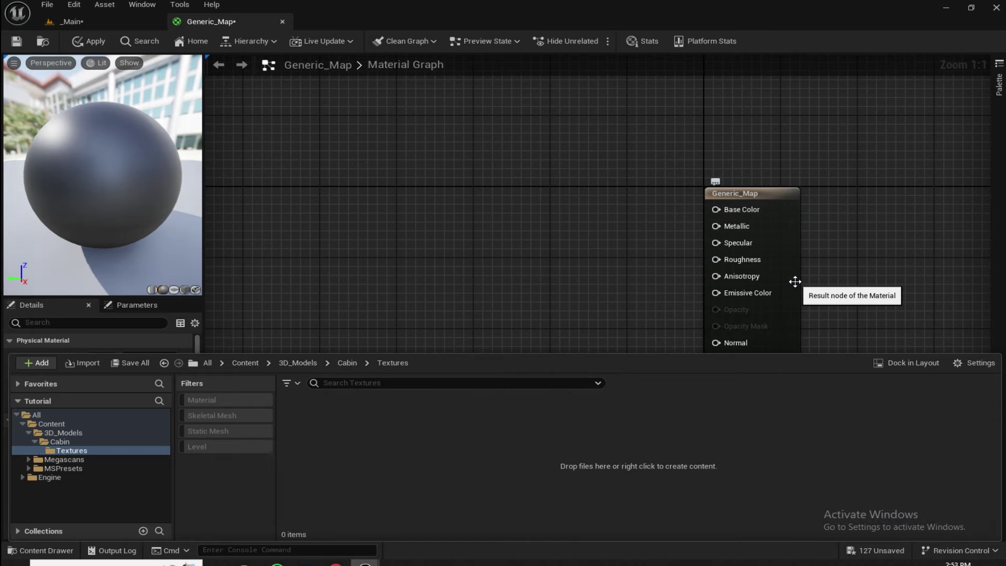
Import the cabin's BaseColor, BaseColor_OA, Metallic and Normal images into the Textures folder and add all four to the Generic_Map material graph
click(247, 563)
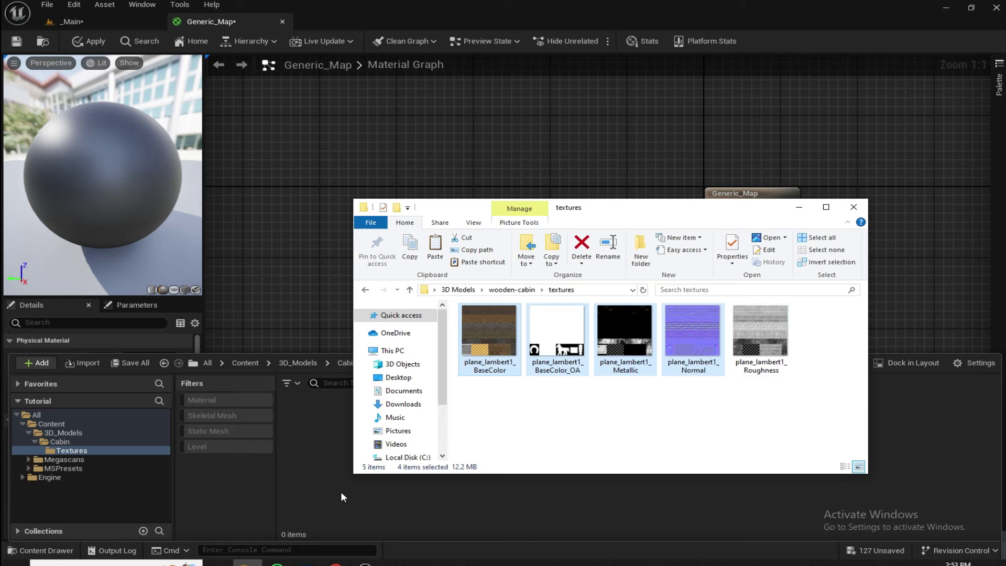
click(798, 208)
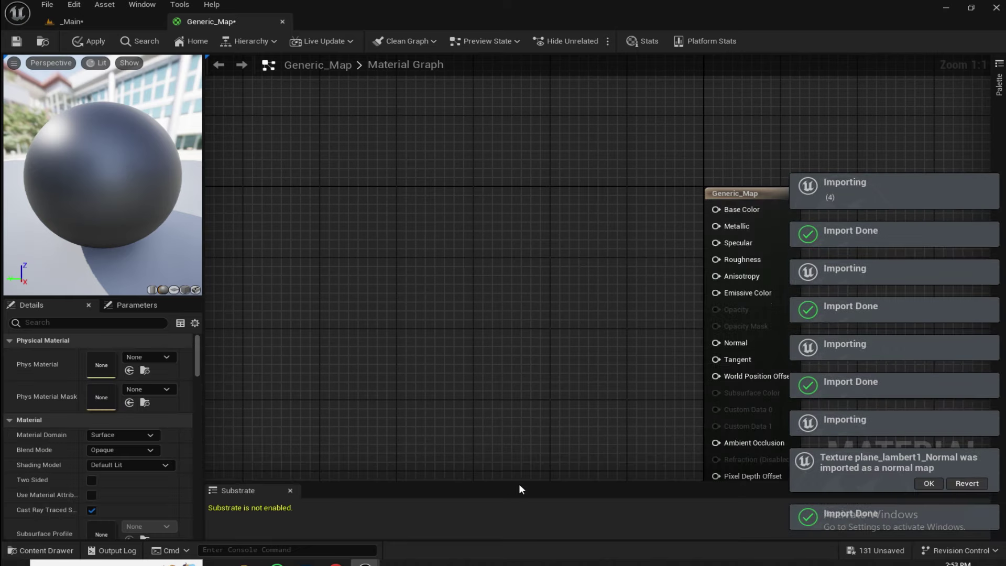
right_drag(456, 261, 576, 251)
key(ctrl+space)
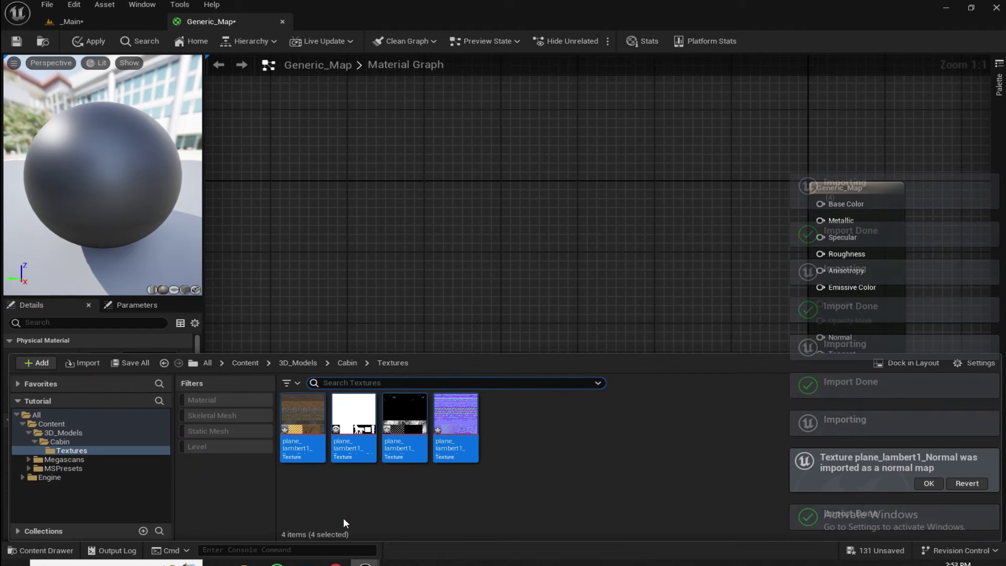
click(333, 479)
click(308, 448)
shift+click(449, 440)
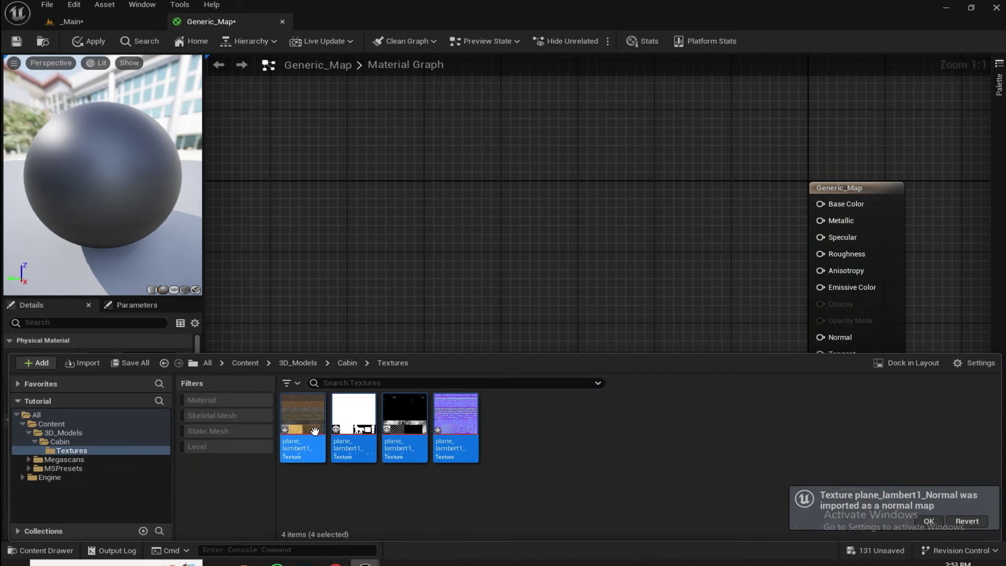
drag(309, 424, 470, 163)
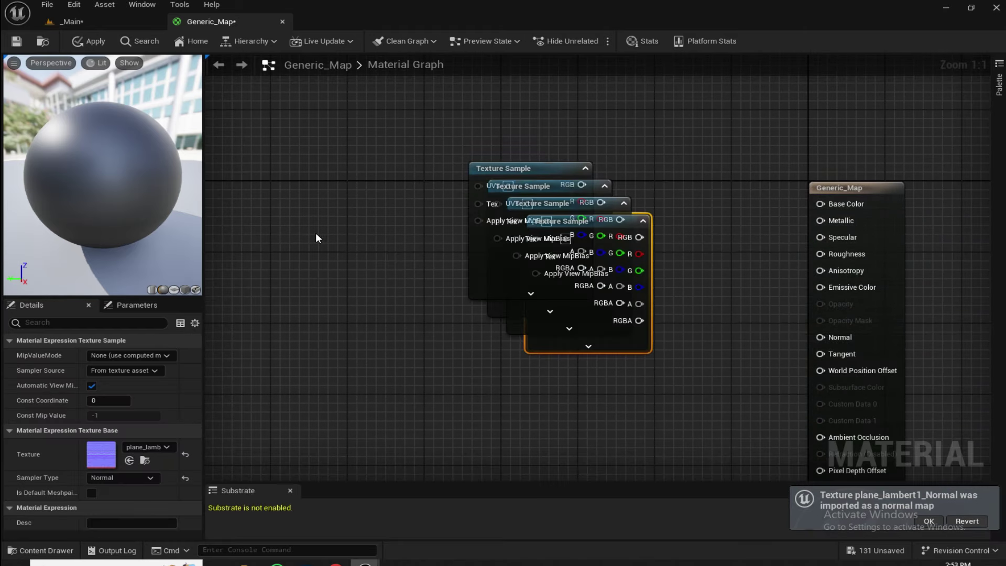
Spread the four overlapping Texture Sample nodes apart so each one is accessible beside the Generic_Map node
drag(533, 167, 546, 98)
drag(592, 246, 415, 382)
drag(561, 152, 552, 100)
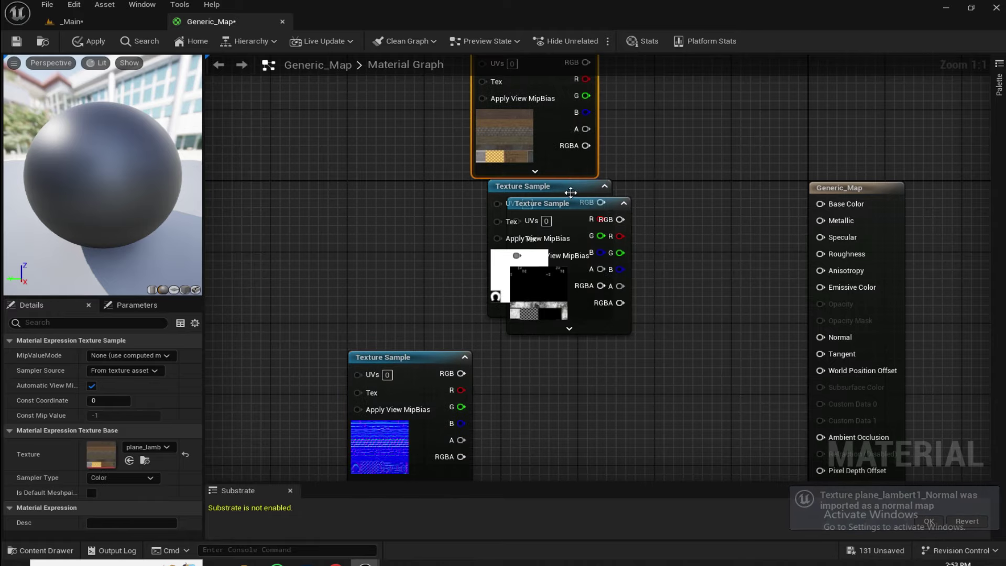
drag(569, 191, 400, 158)
drag(549, 209, 383, 281)
drag(430, 358, 457, 404)
right_drag(398, 174, 324, 198)
drag(323, 198, 313, 173)
click(378, 251)
Connect the texture samples' RGB outputs to Base Color, Metallic, Normal and, for the OA map, Ambient Occlusion, and apply the material
key(ctrl+space)
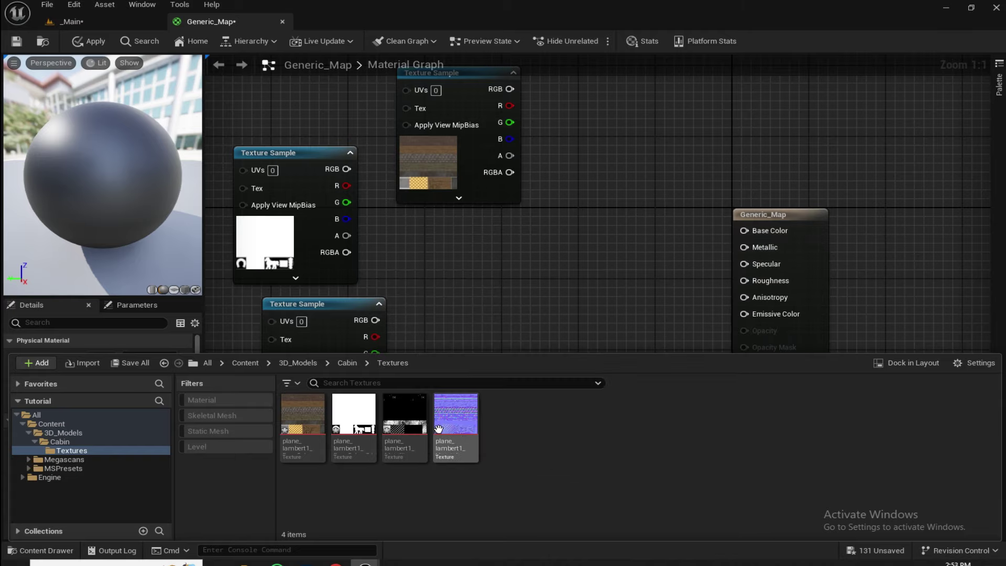
mouse_move(443, 429)
right_drag(469, 273, 442, 293)
drag(483, 109, 718, 251)
drag(779, 231, 740, 190)
right_drag(350, 313, 406, 286)
drag(370, 164, 750, 283)
right_drag(596, 300, 579, 367)
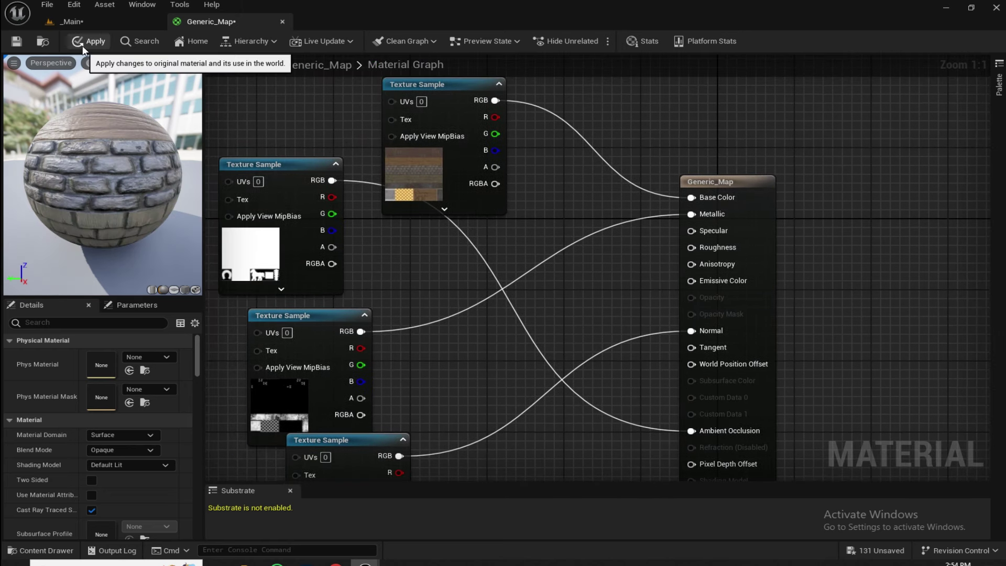
click(82, 43)
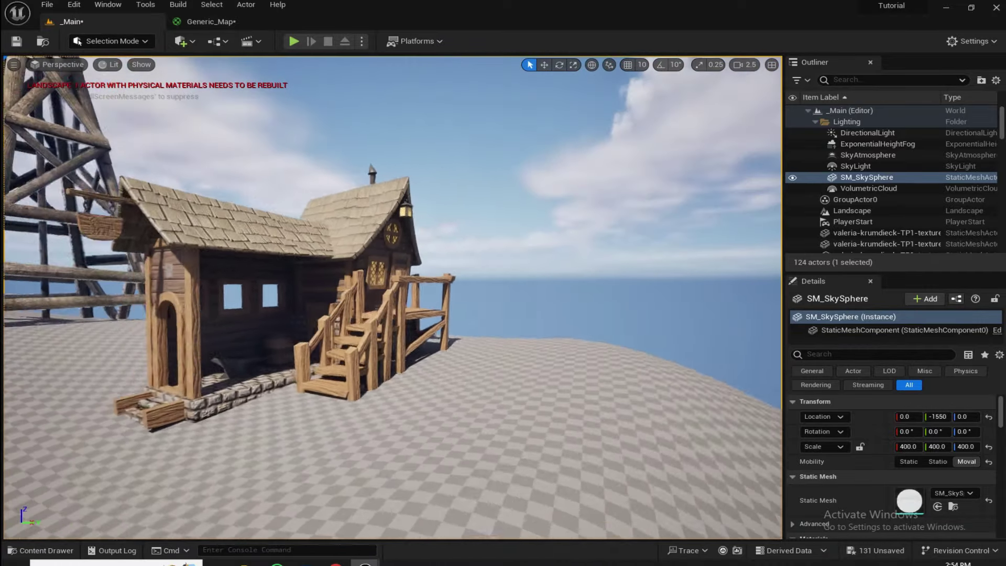
View the textured cabin in the _Main level, and switch to Quixel Bridge to list the locally downloaded Megascans
mouse_move(401, 199)
right_down()
mouse_move(336, 199)
mouse_move(400, 199)
right_up()
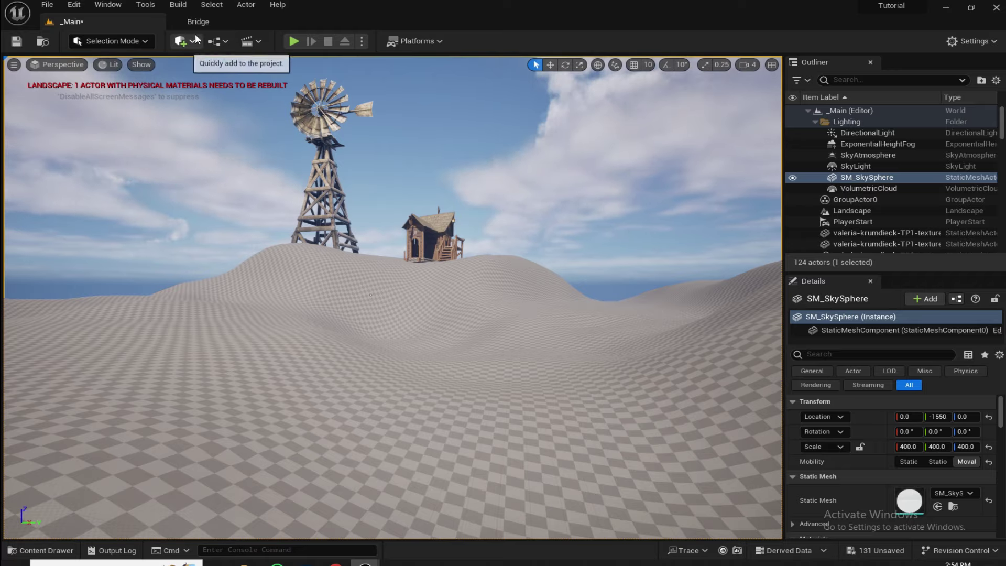
click(210, 21)
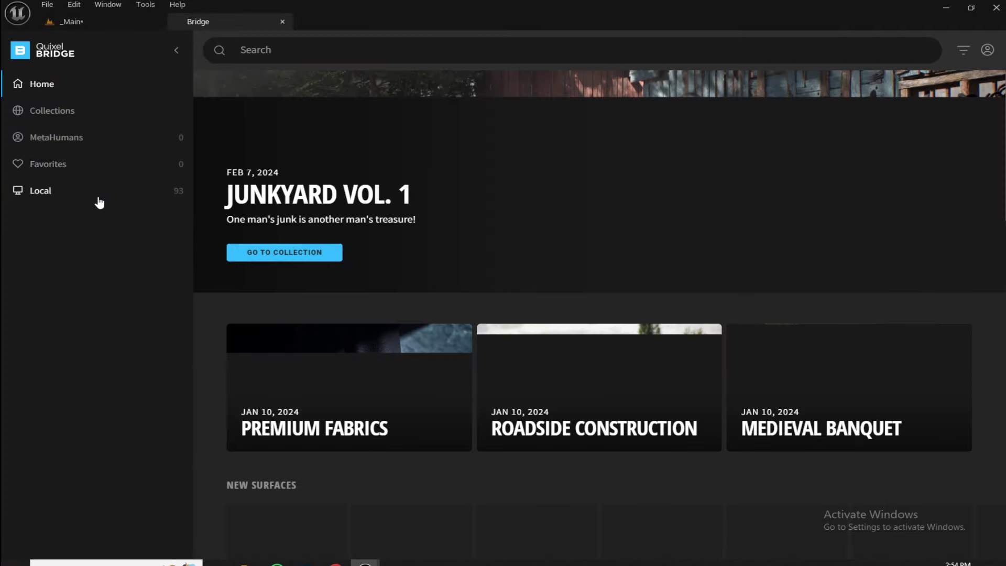
click(100, 201)
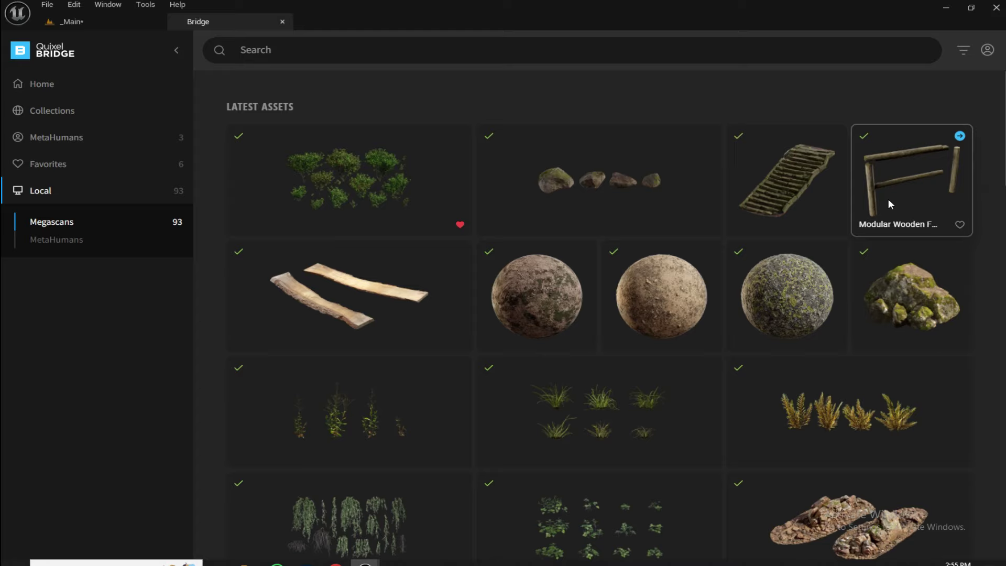
Add the Nordic Beach Rocks and Nordic Forest Cluster Rock Medium assets from the local Megascans to the project
scroll(888, 199, down, 5)
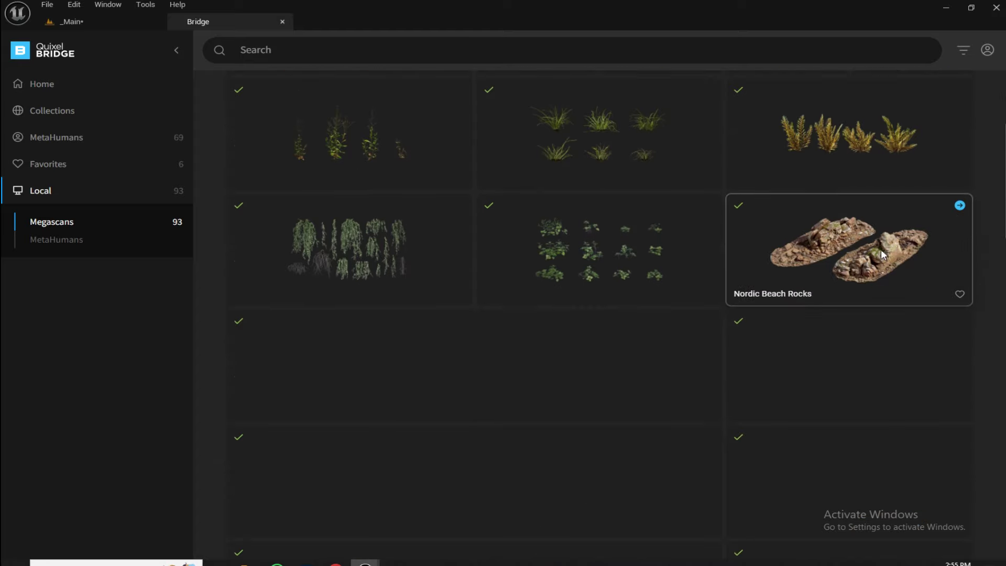
scroll(876, 254, up, 5)
scroll(861, 277, down, 2)
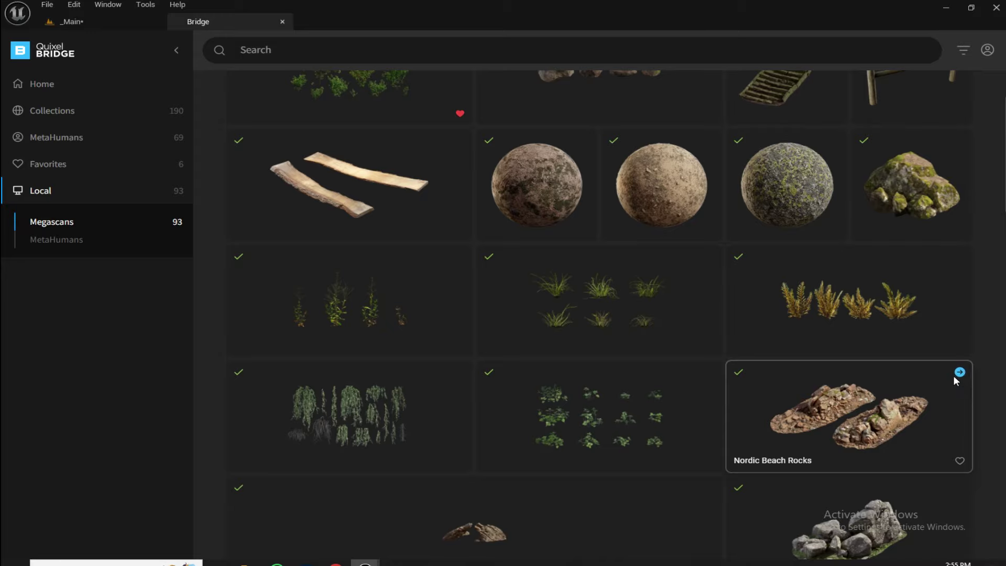
click(960, 372)
scroll(892, 244, down, 2)
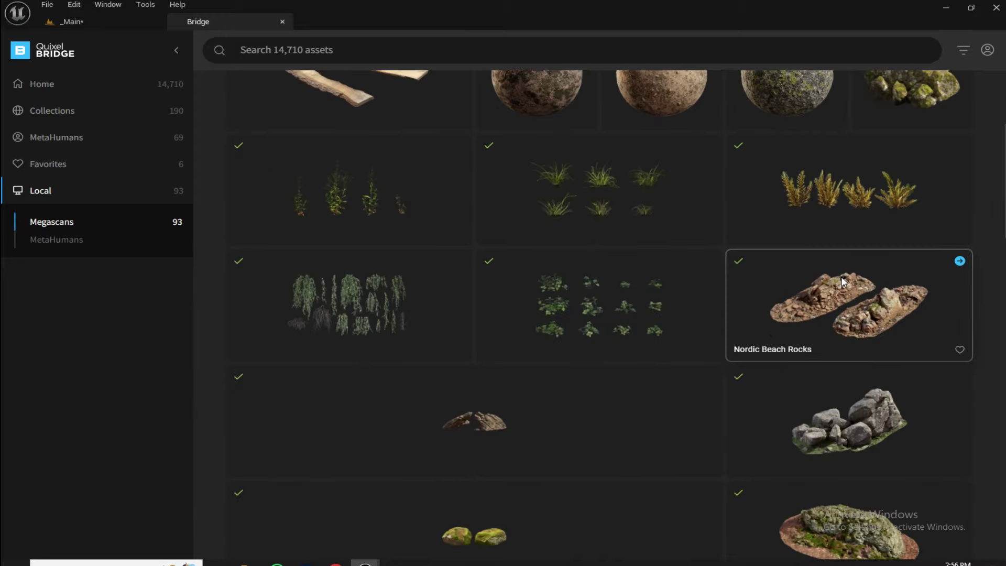
scroll(845, 272, down, 13)
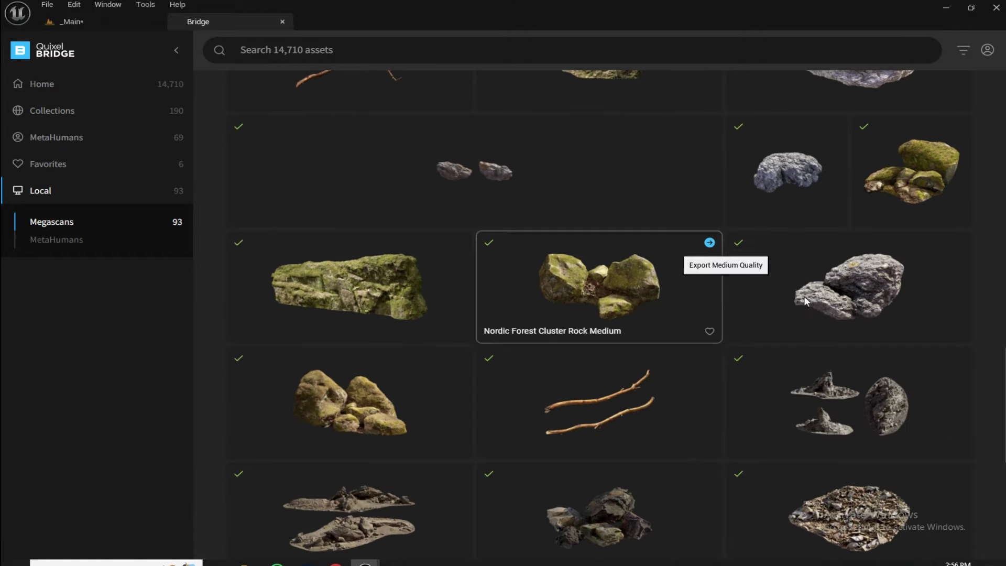
click(709, 242)
scroll(786, 251, down, 1)
click(604, 259)
Add further Nordic rock assets from the local Megascans, dismissing the Content Browser window that opens
scroll(394, 320, down, 4)
scroll(393, 320, down, 4)
click(709, 438)
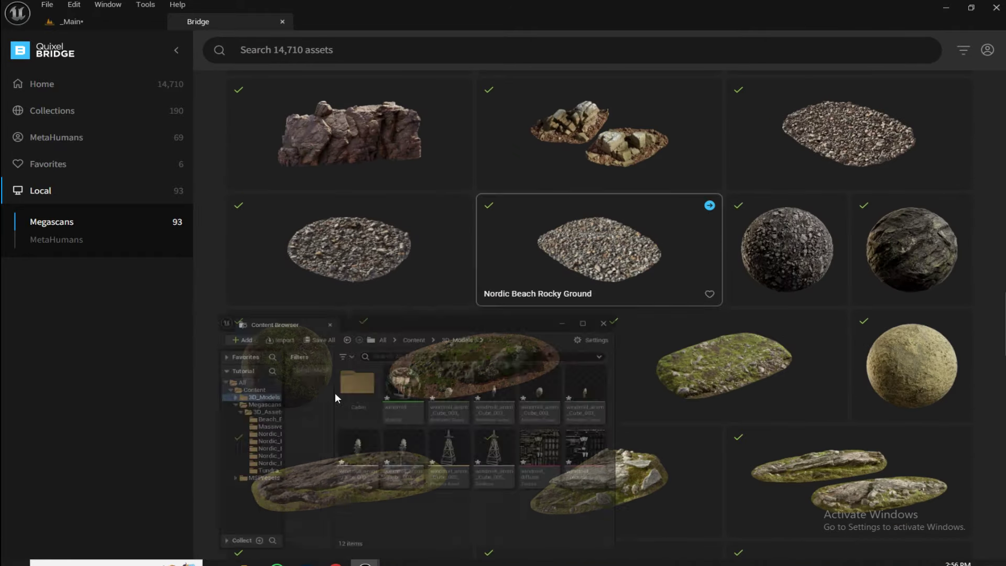
scroll(985, 382, down, 3)
click(604, 260)
scroll(369, 307, down, 1)
scroll(639, 310, down, 8)
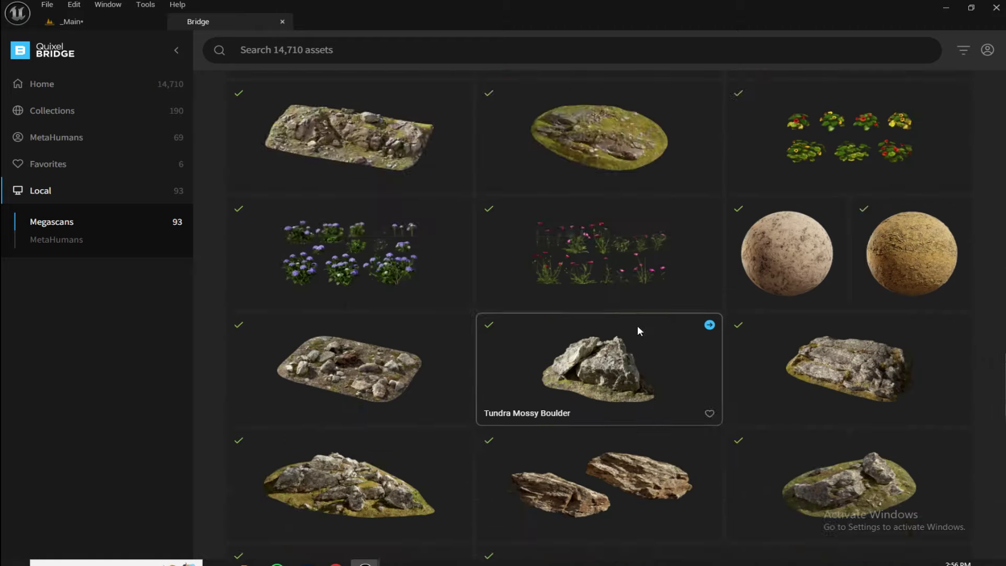
Export tundra rock formations and boulders from the local Megascans into the project, and minimize the Content Browser window
click(710, 103)
click(960, 219)
scroll(574, 239, down, 2)
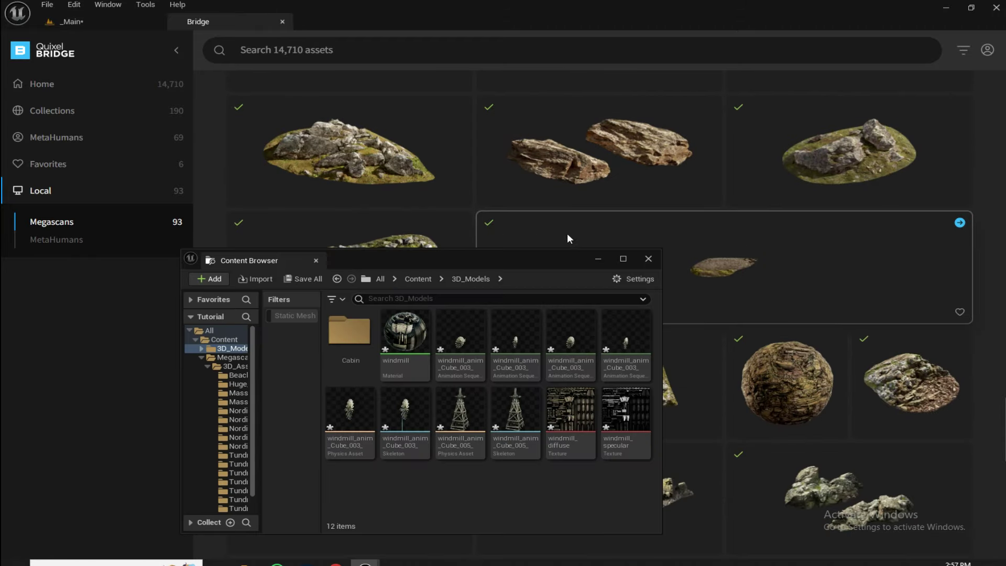
scroll(602, 263, down, 2)
scroll(671, 358, down, 2)
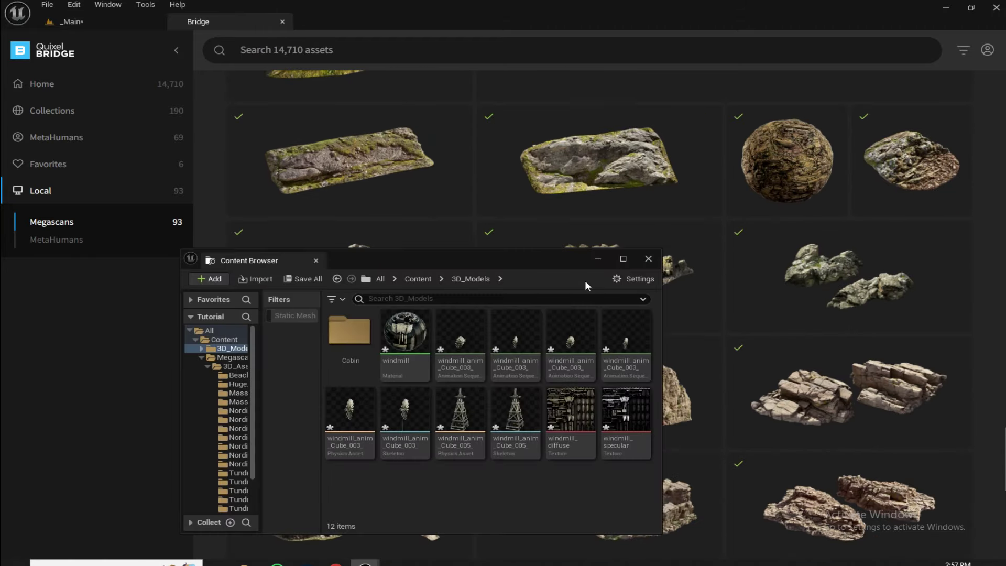
click(598, 259)
Add more massive rock formations, cliffs and Nordic rocks from the end of the local Megascans to the project
scroll(531, 342, down, 4)
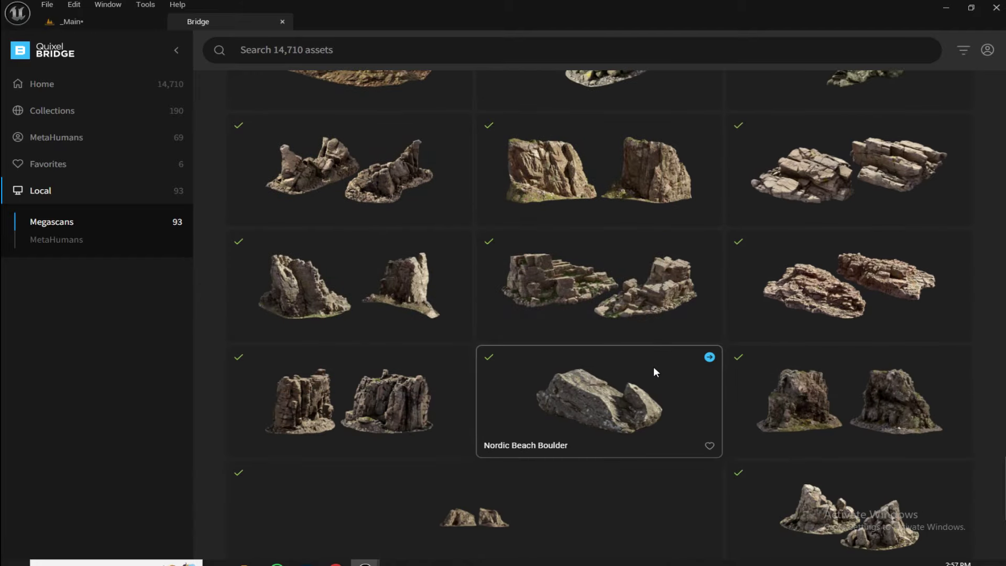
scroll(626, 221, down, 3)
scroll(608, 355, down, 1)
scroll(608, 356, down, 1)
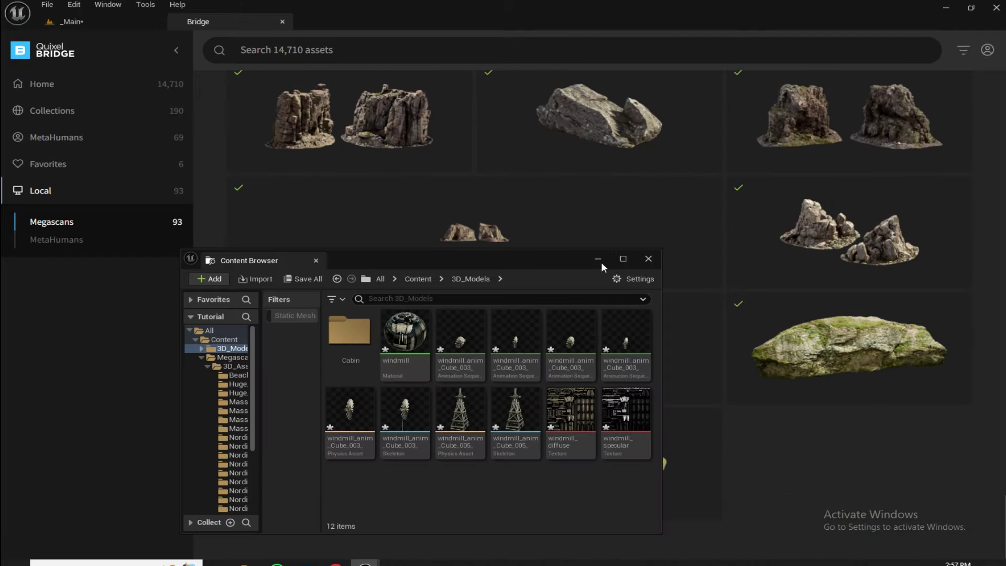
click(601, 262)
Open the details of the Grassy Soil surface in the local Megascans and add it to the project
scroll(824, 357, up, 20)
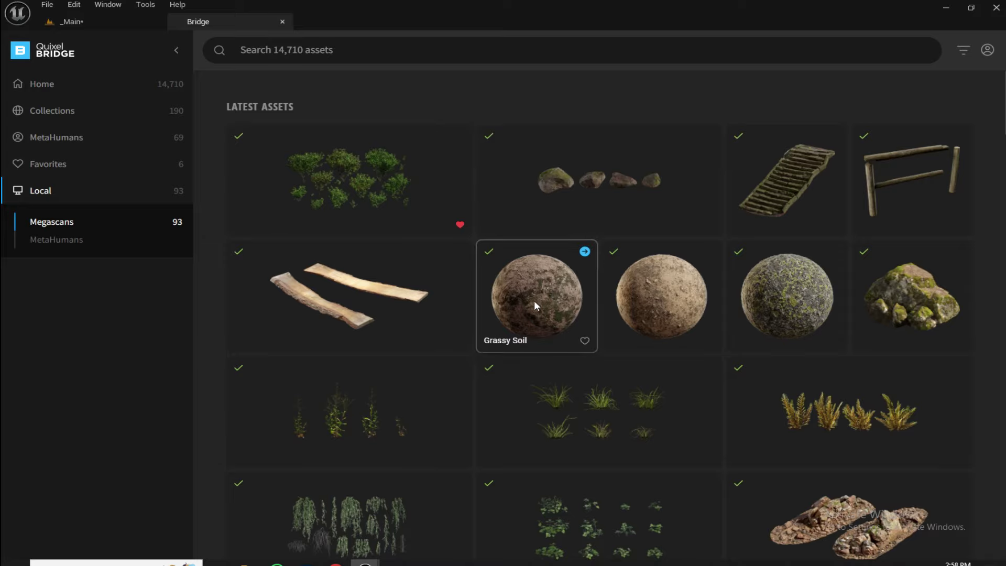
click(531, 268)
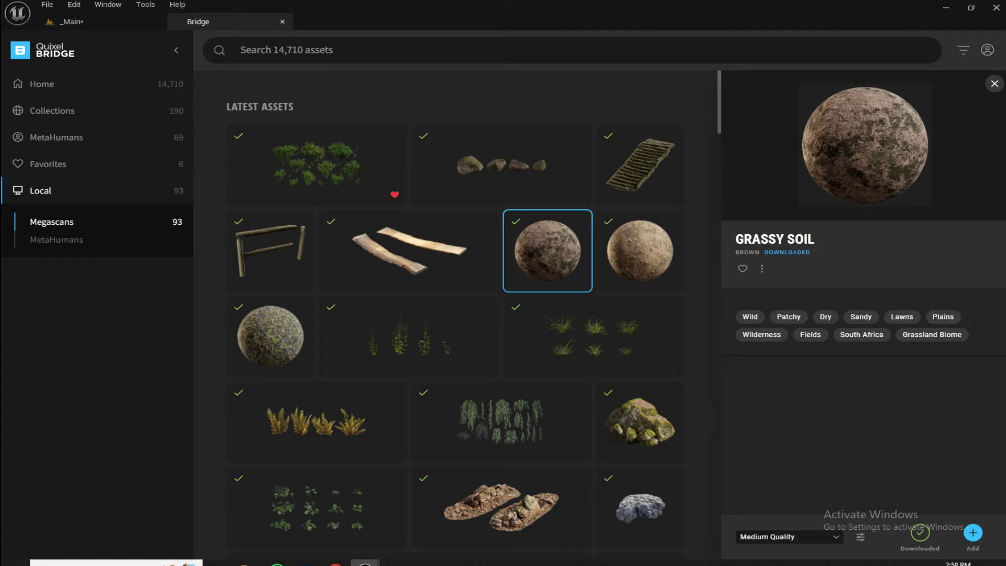
click(973, 536)
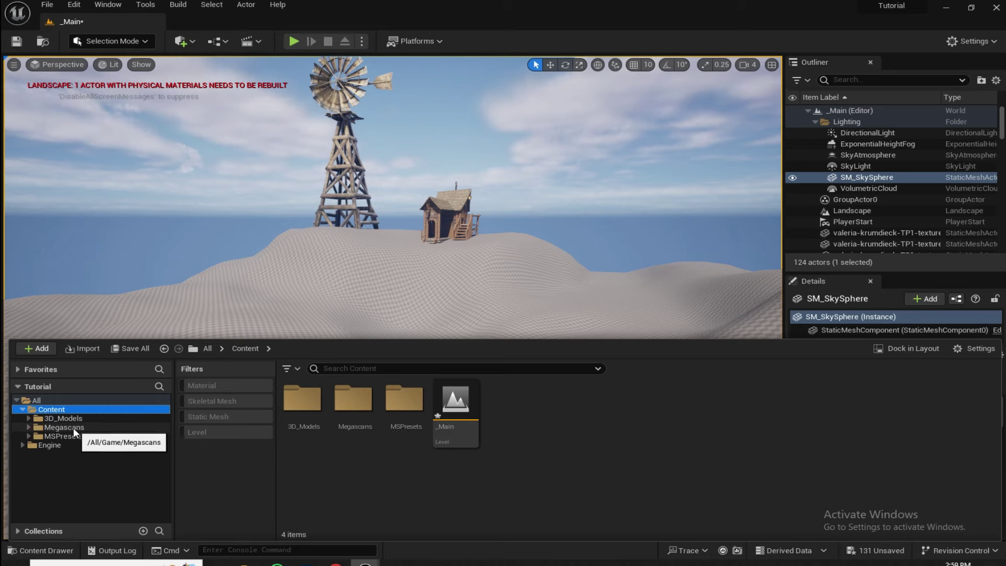
Show only static meshes in the Megascans 3D_Assets folder of _Main's project content, and open the list of available filters
click(63, 427)
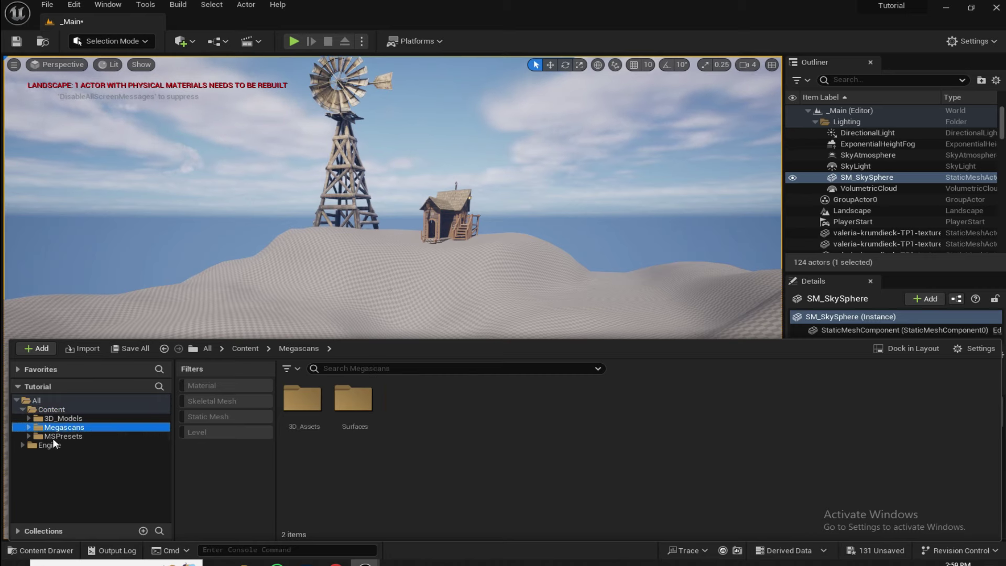
double_click(303, 399)
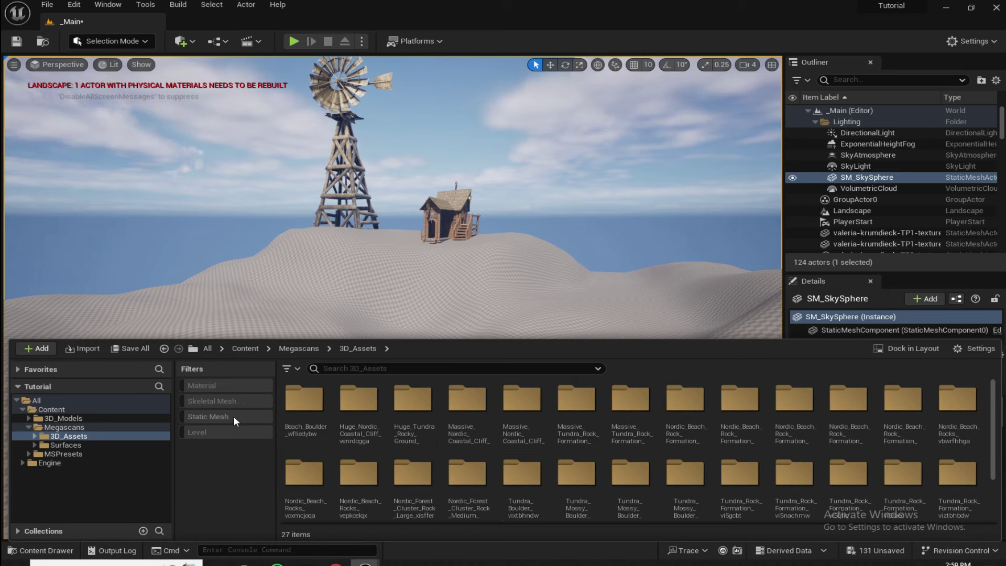
click(219, 417)
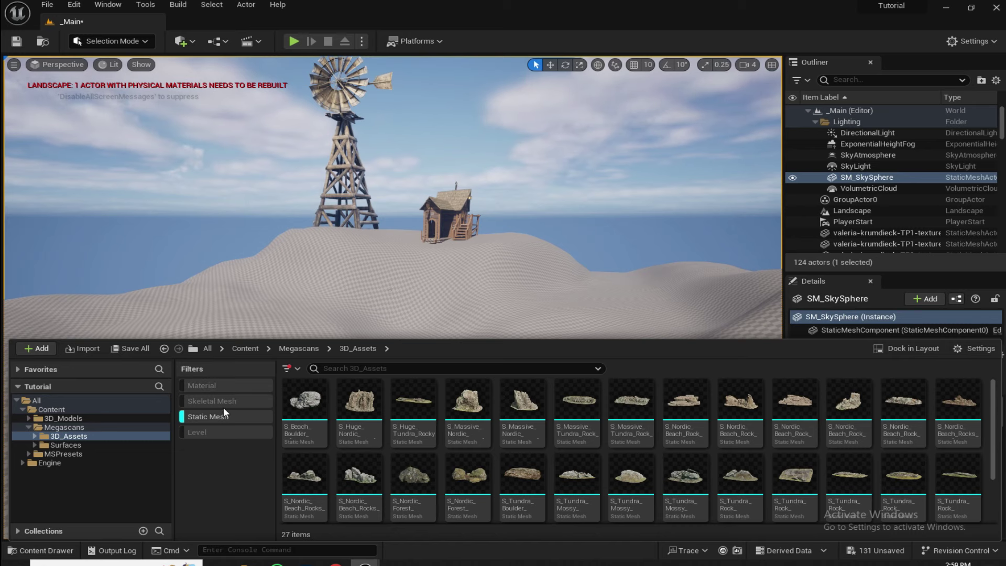
click(297, 368)
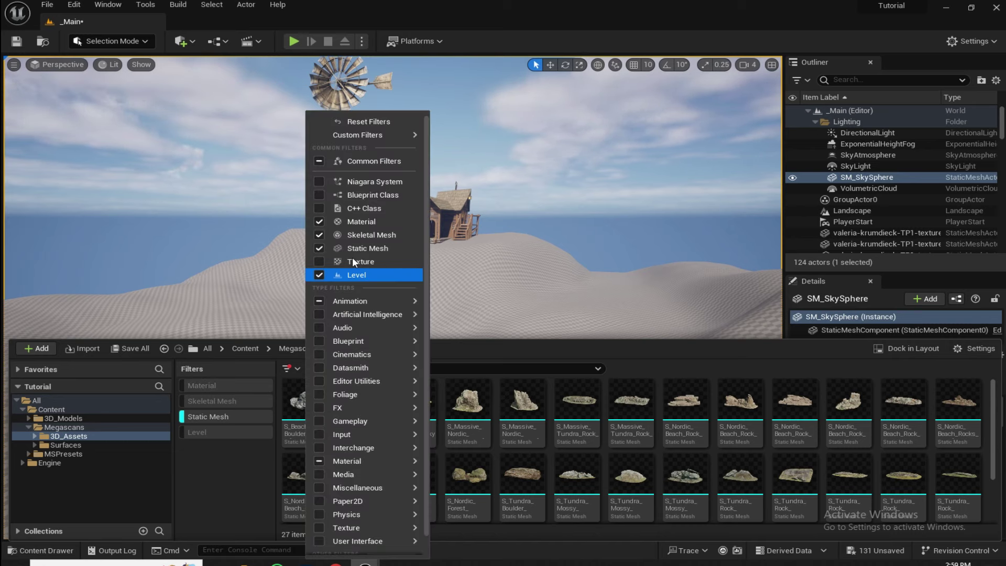
click(297, 366)
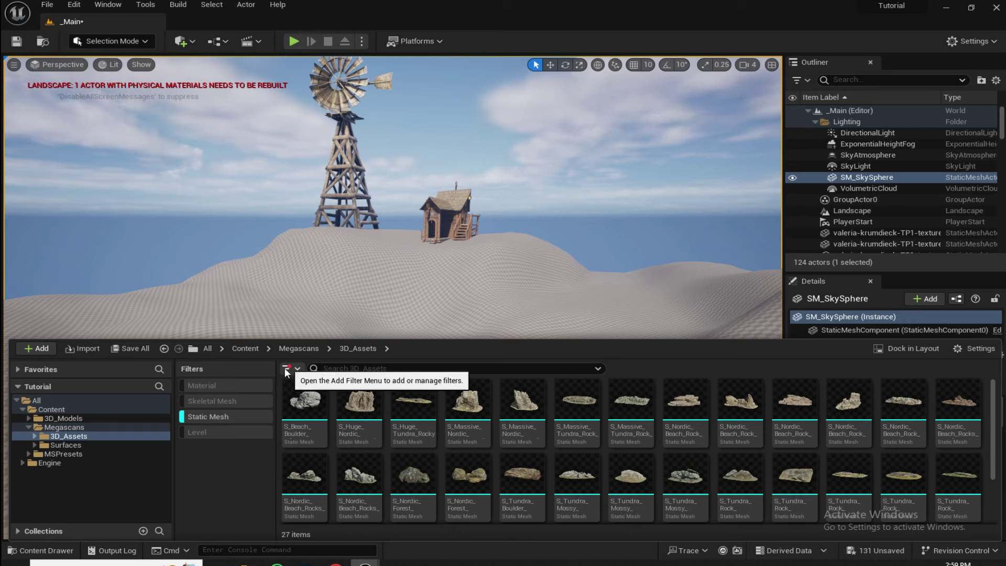
click(294, 367)
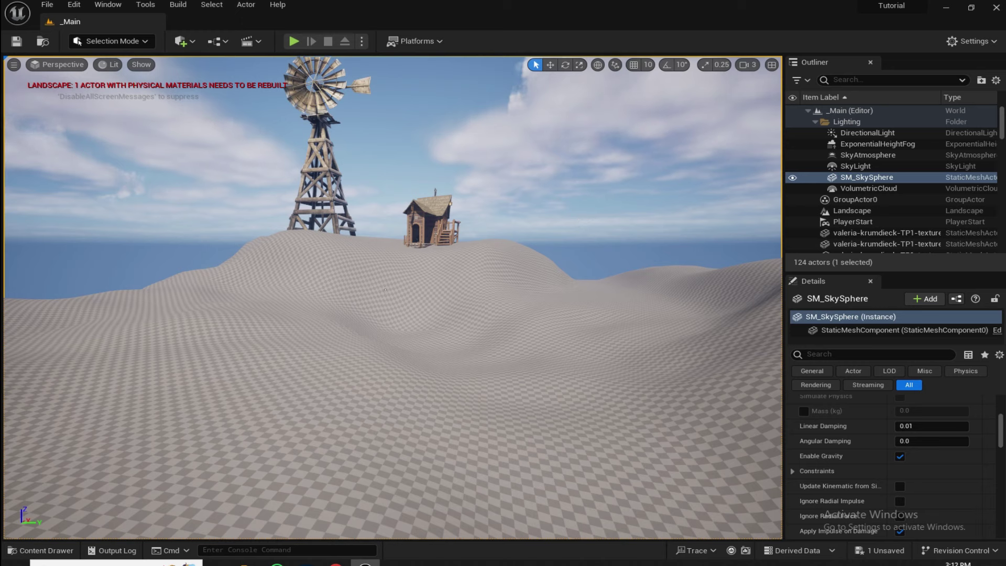
Assign the Grassy Soil material instance from the Megascans Surfaces folder as the landscape's Landscape Material
click(491, 268)
scroll(834, 478, up, 2)
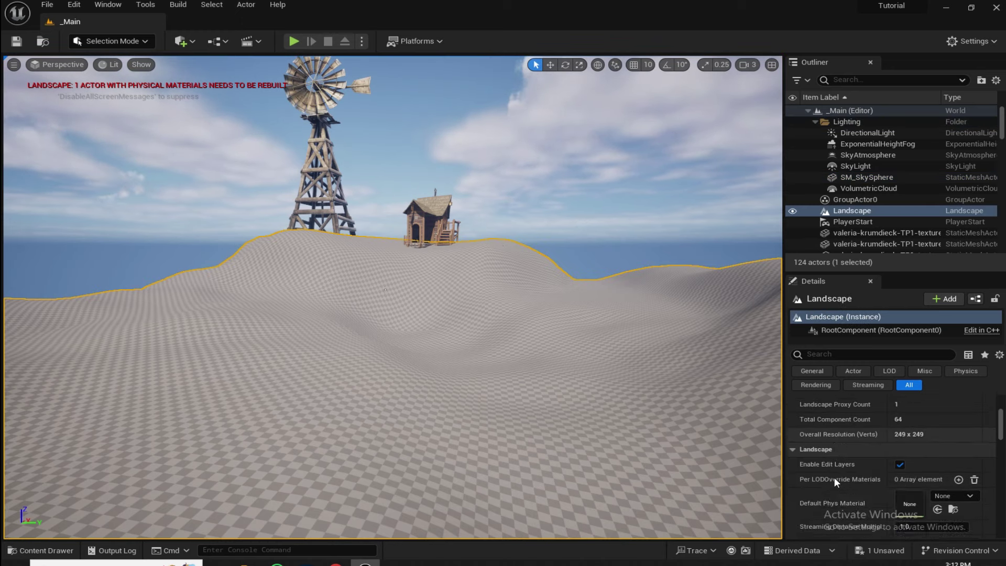
scroll(834, 477, down, 3)
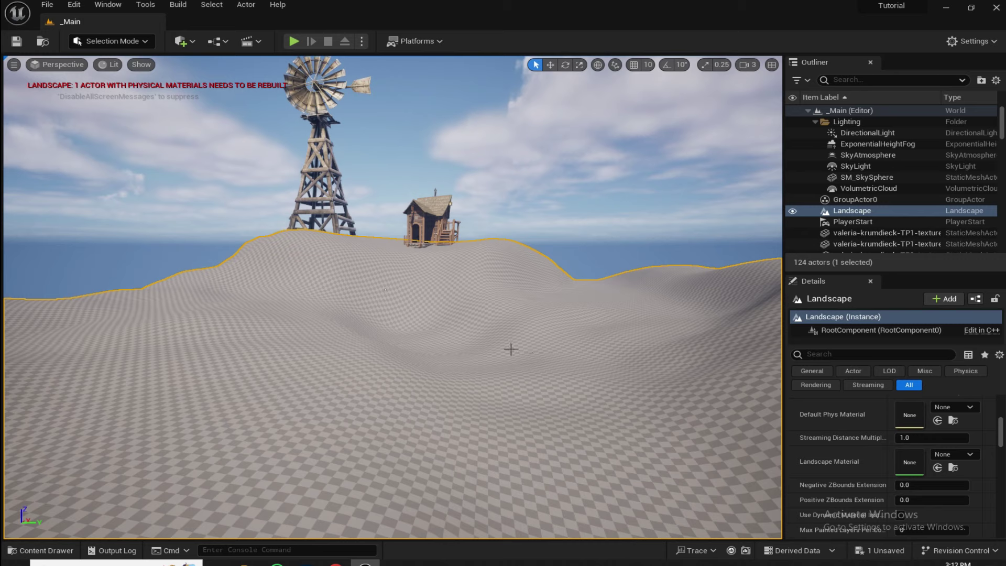
key(ctrl+space)
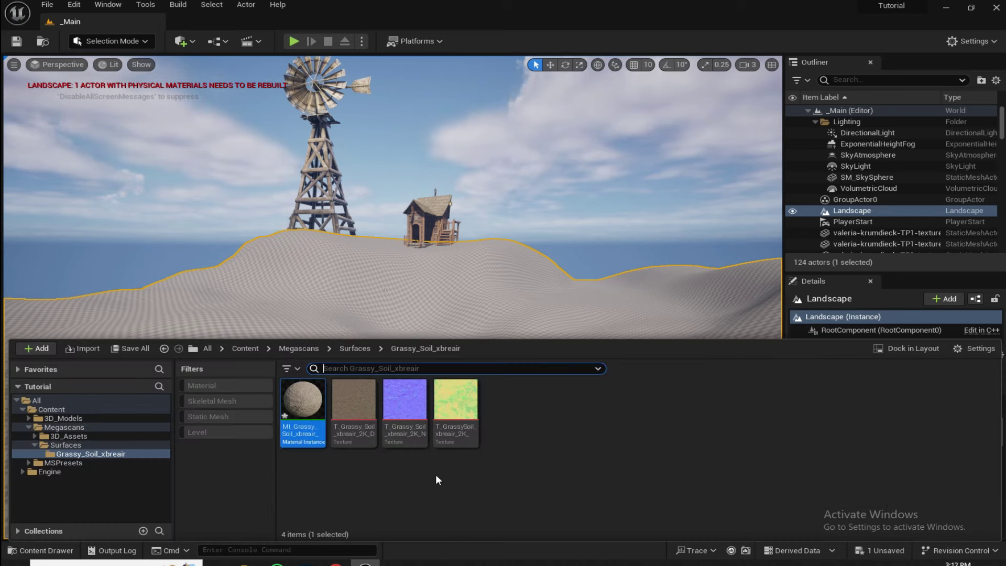
click(358, 349)
double_click(313, 426)
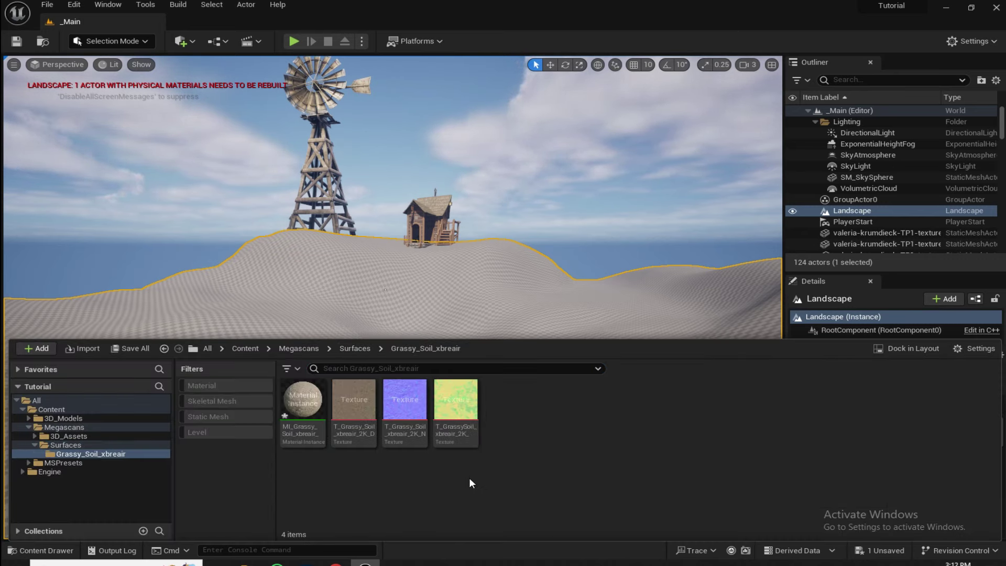
click(300, 414)
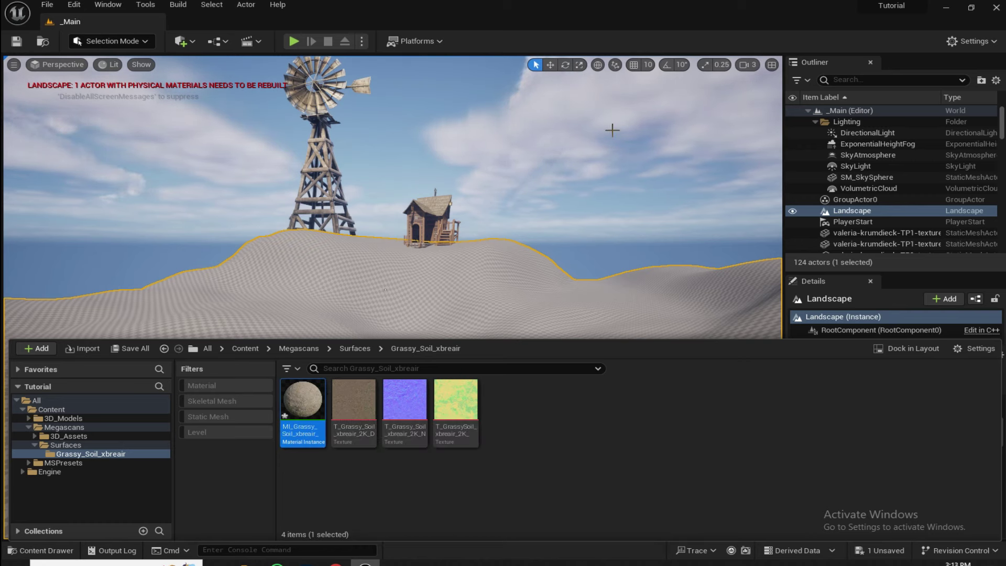
click(606, 319)
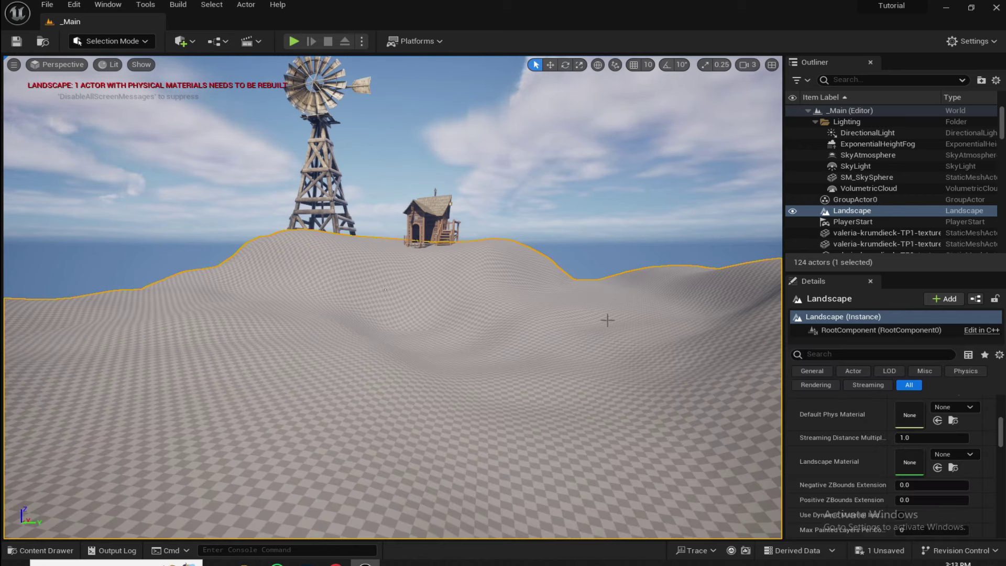
click(938, 469)
key(w)
right_drag(399, 375, 486, 283)
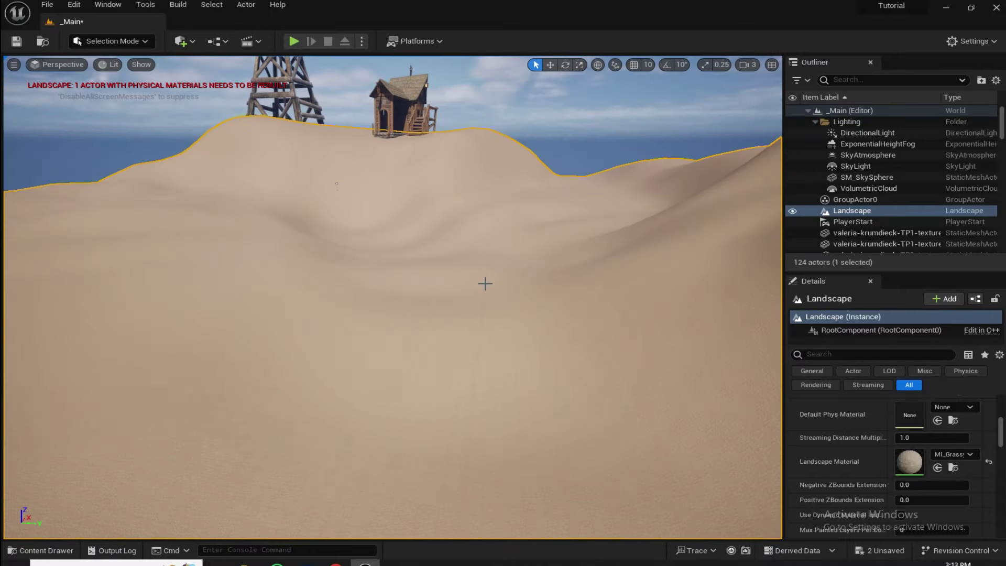
Override the Tiling/Offset of the landscape's Grassy Soil material instance with Tiling X and Y of 0.03, save it and return to the _Main level
double_click(910, 462)
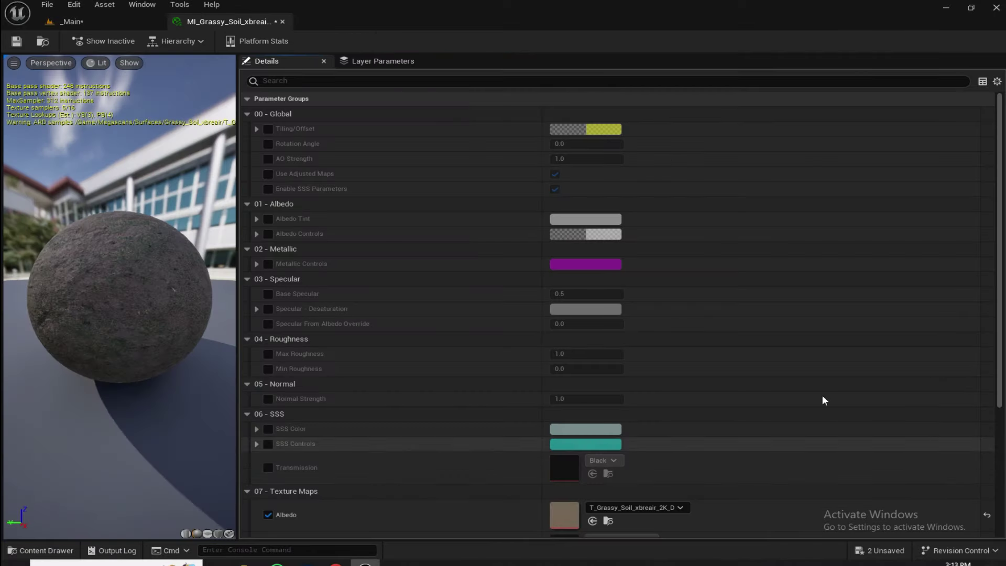
click(269, 129)
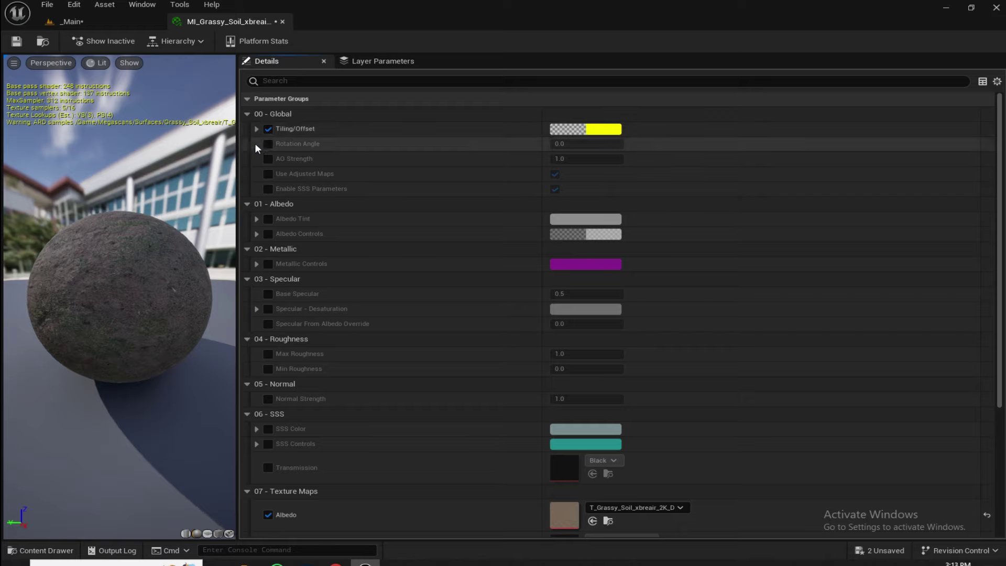
click(256, 130)
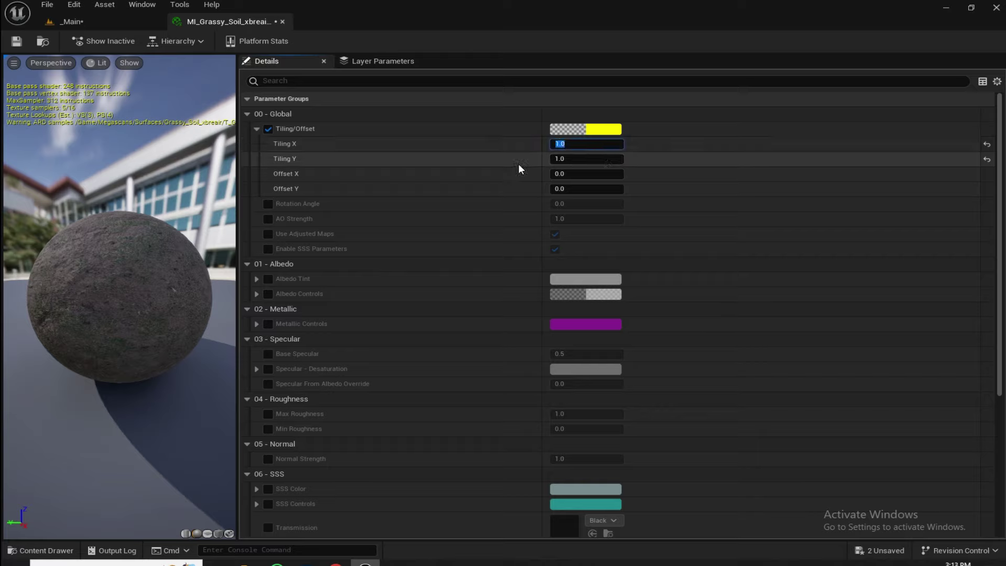
text(0.03)
key(Return)
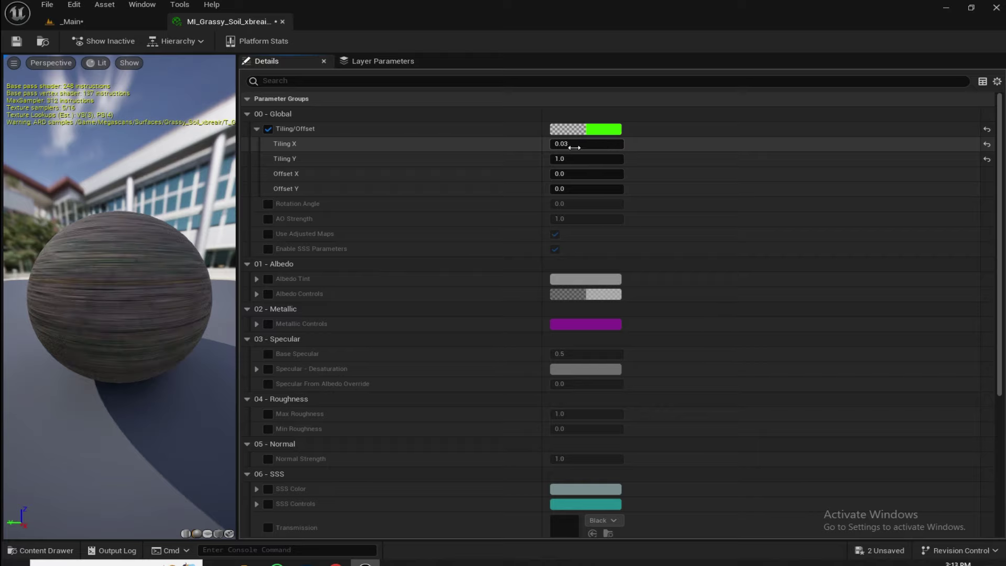
click(575, 147)
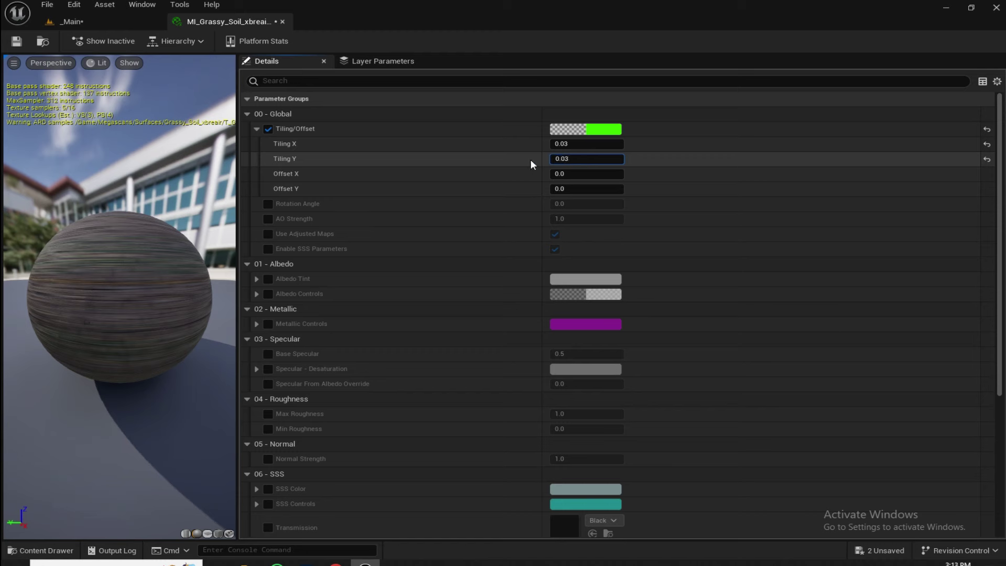
key(Return)
click(16, 41)
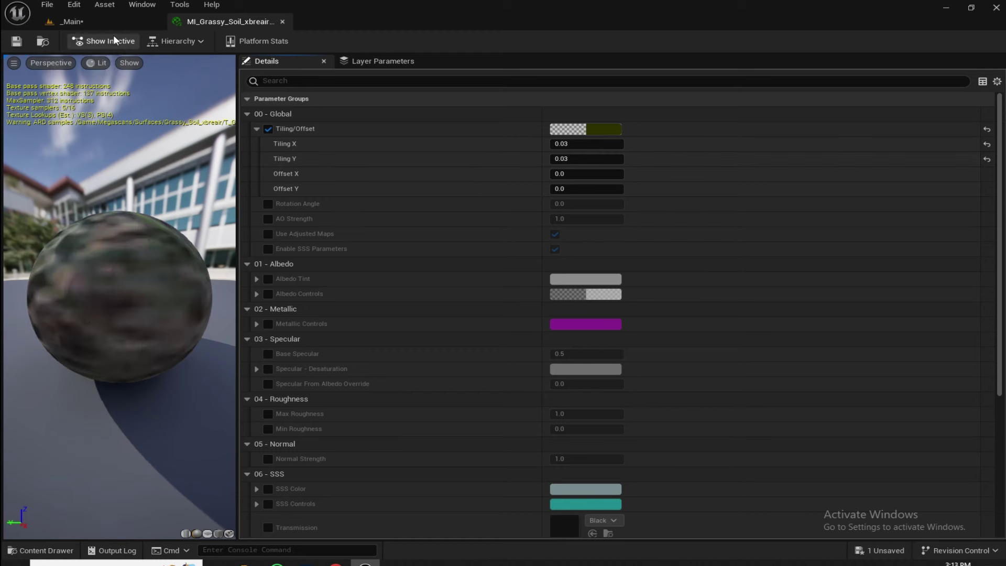
click(119, 23)
scroll(445, 294, down, 3)
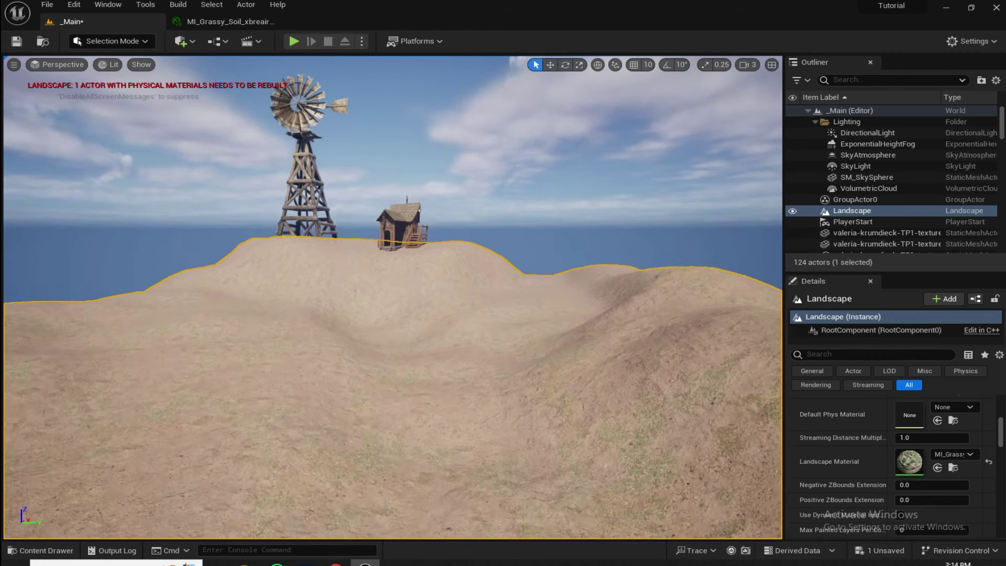
In Landscape Mode, smooth the hill slope below the cabin with the Smooth sculpting tool
mouse_move(345, 305)
right_down()
mouse_move(345, 294)
mouse_move(345, 335)
mouse_move(345, 312)
right_up()
click(109, 41)
click(124, 74)
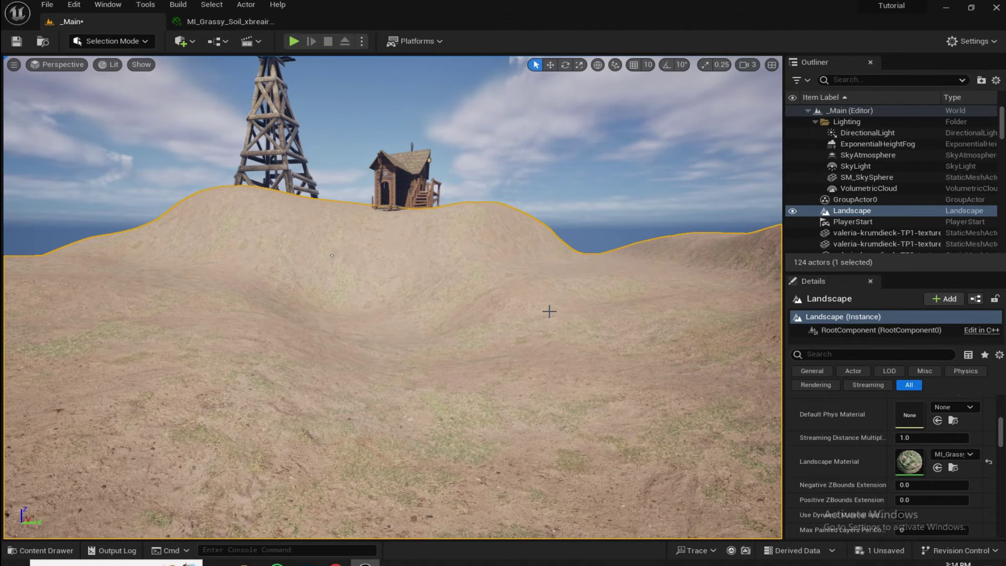
mouse_move(523, 303)
right_down()
mouse_move(571, 336)
mouse_move(535, 325)
right_up()
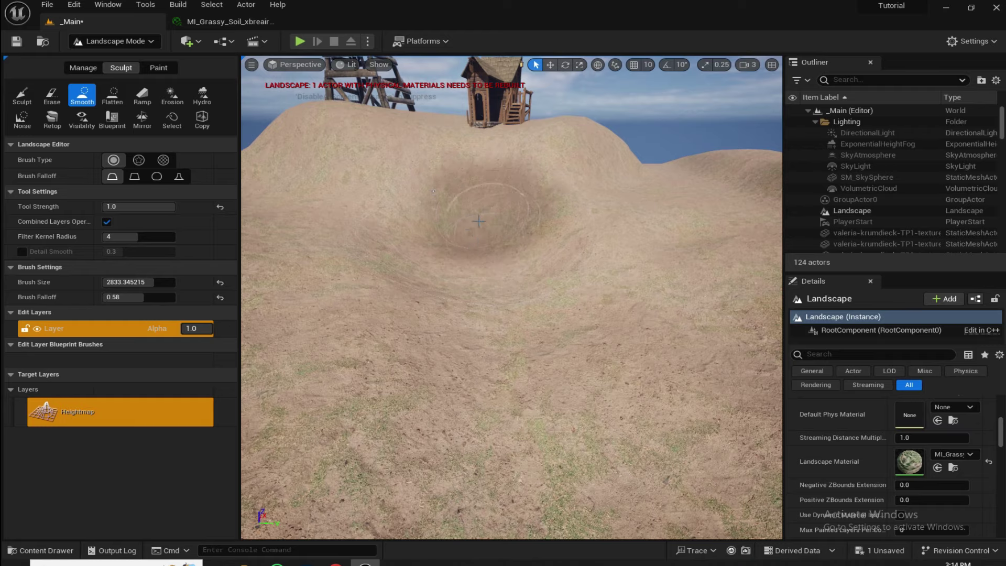
mouse_move(478, 221)
mouse_down()
mouse_move(456, 270)
mouse_move(489, 288)
mouse_up()
mouse_move(490, 288)
right_down()
mouse_move(474, 262)
mouse_move(420, 241)
right_up()
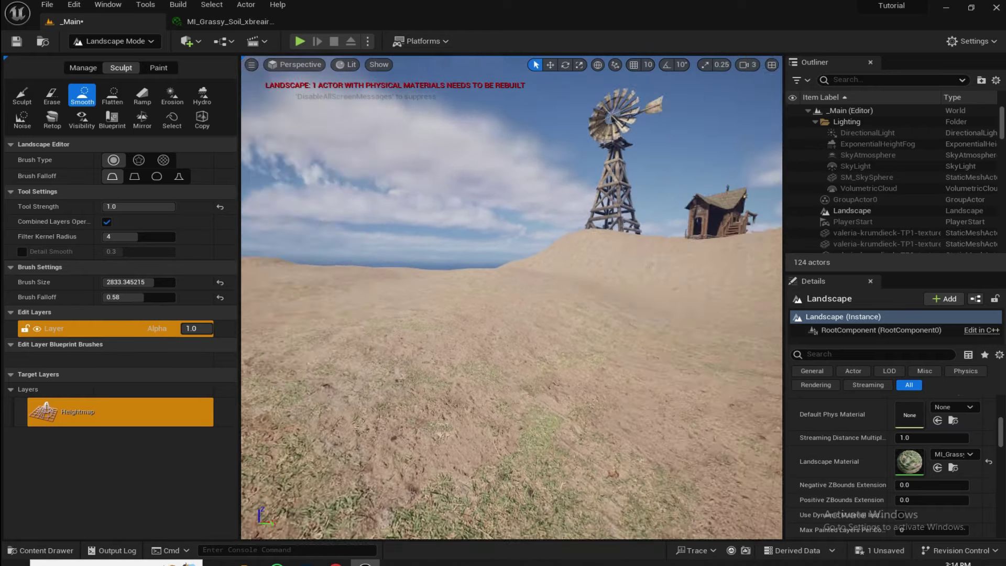
mouse_move(535, 297)
right_down()
mouse_move(645, 328)
mouse_move(535, 298)
right_up()
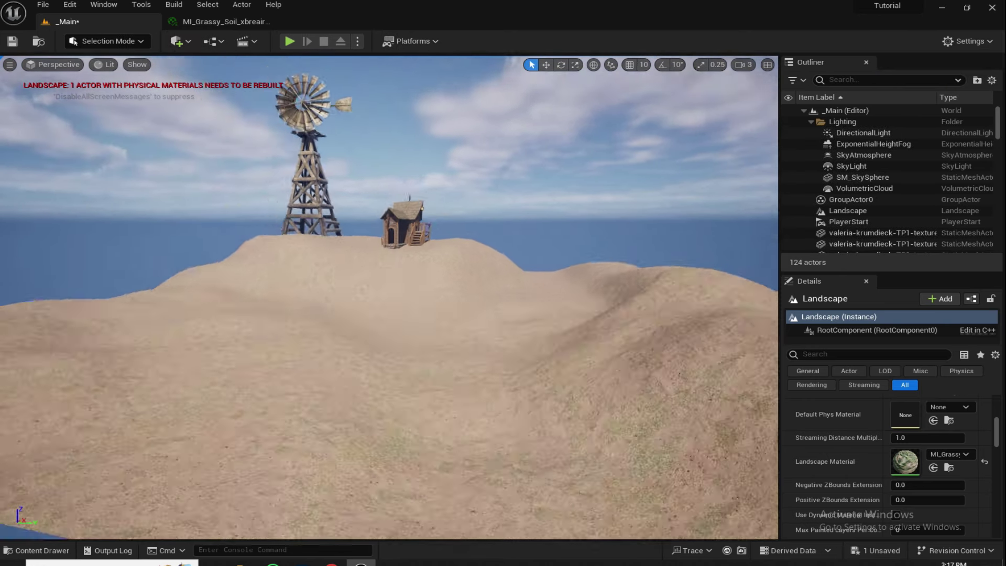
Place the Huge Nordic Coastal Cliff mesh from 3D_Assets on the slope below the windmill and scale it
key(ctrl+space)
click(64, 436)
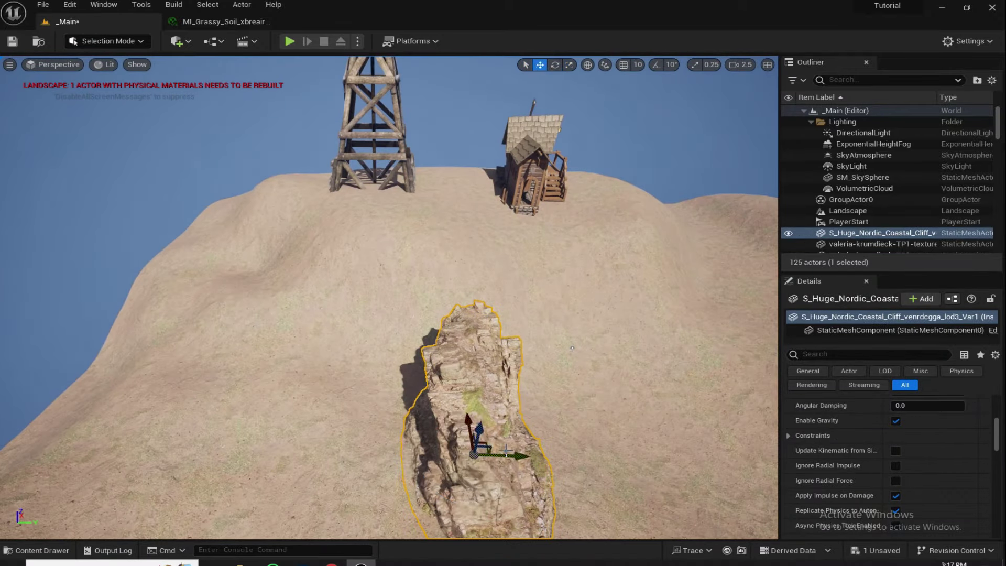
key(r)
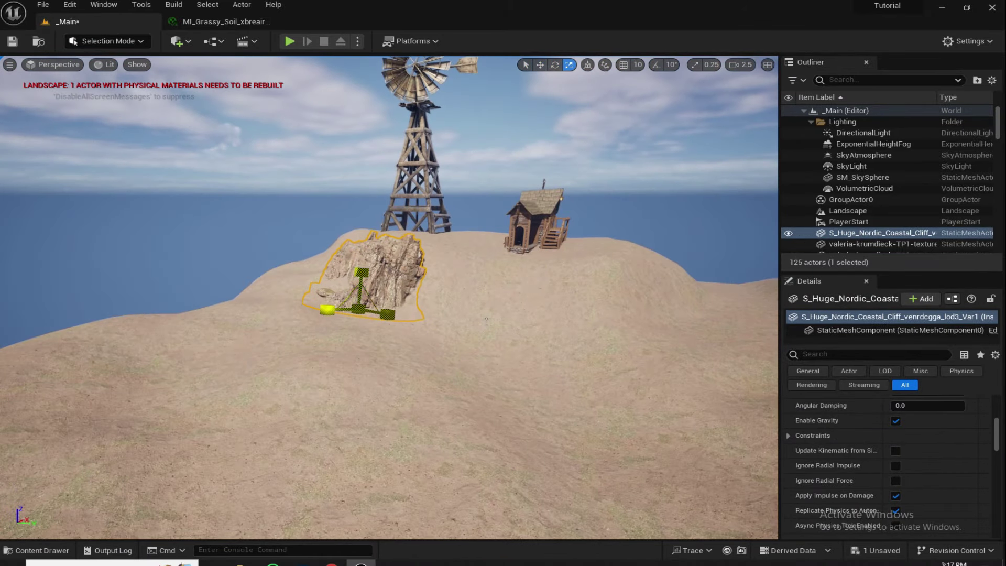
drag(463, 398, 359, 333)
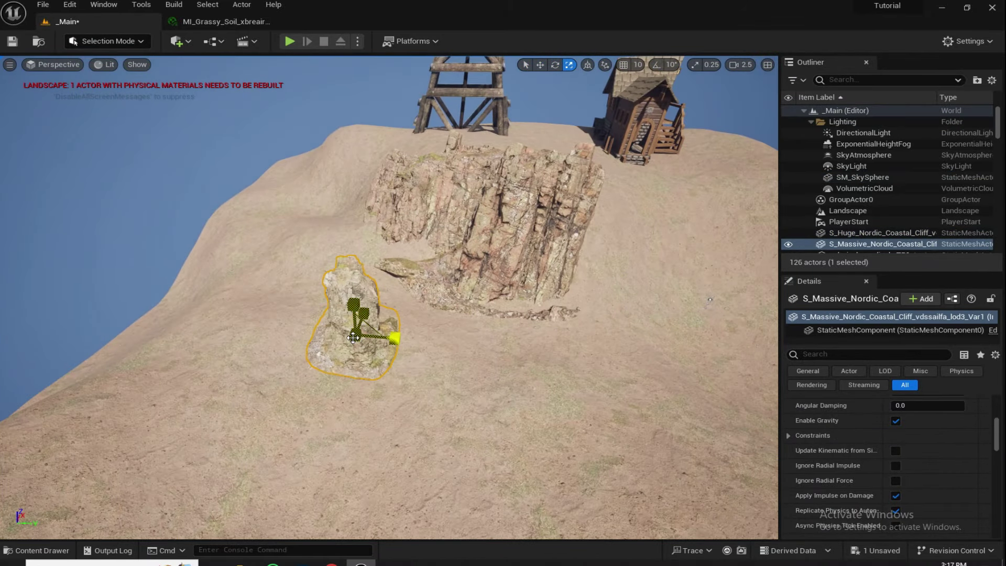
Place a Massive Nordic Coastal Cliff mesh on the slope beside the cabin, rotating it and settling it into the ground
key(w)
key(e)
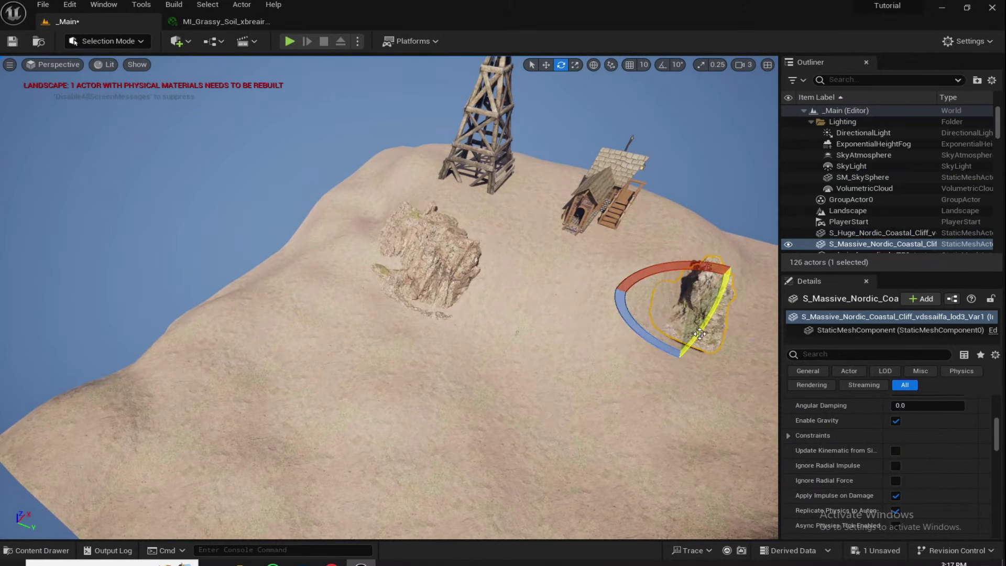
right_drag(576, 314, 645, 315)
key(r)
key(e)
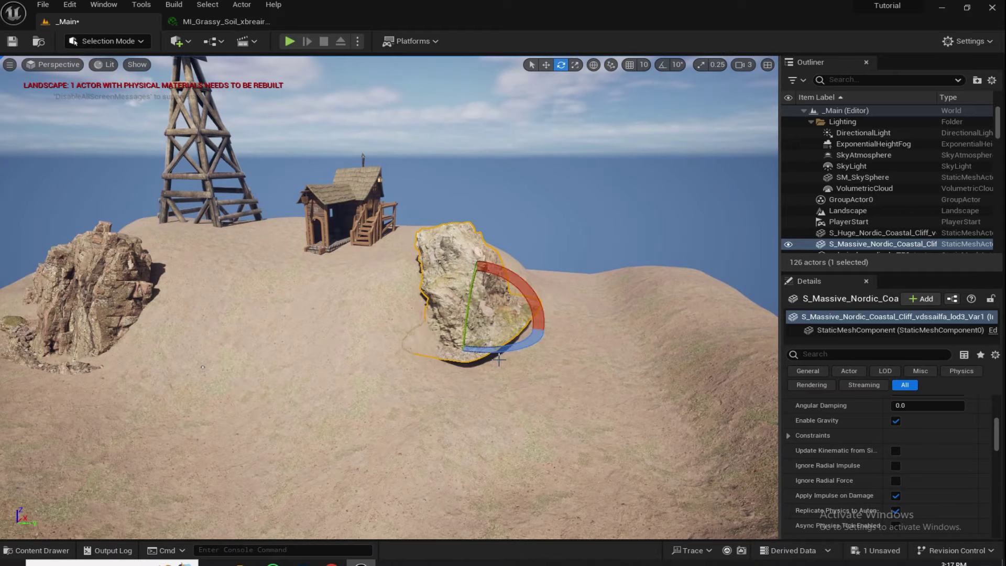
drag(530, 293, 540, 301)
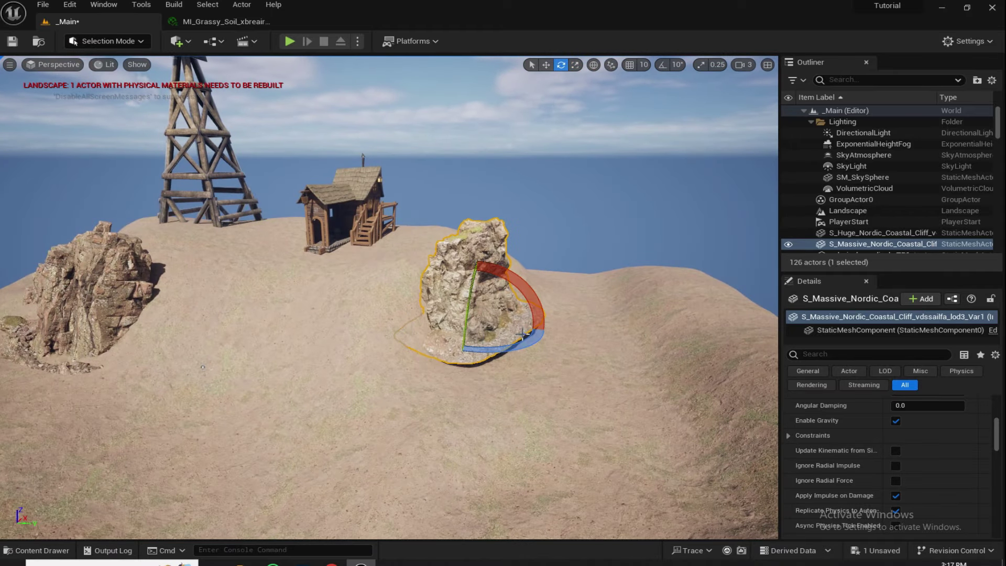
key(w)
right_drag(539, 302, 530, 304)
key(e)
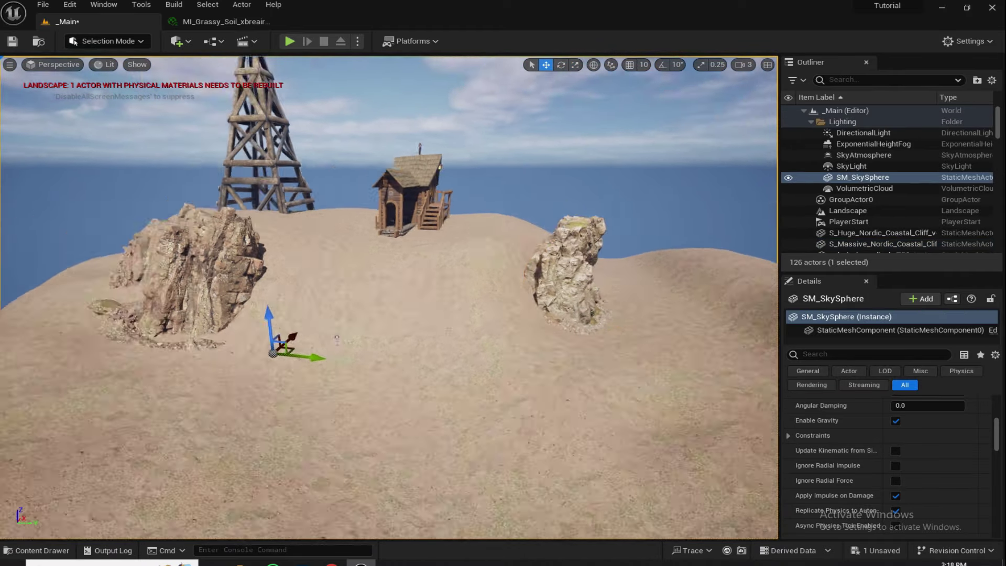
Add and rotate the Var2 Huge Nordic Coastal Cliff next to the first cliff, and add another Massive Nordic Coastal Cliff
key(ctrl+space)
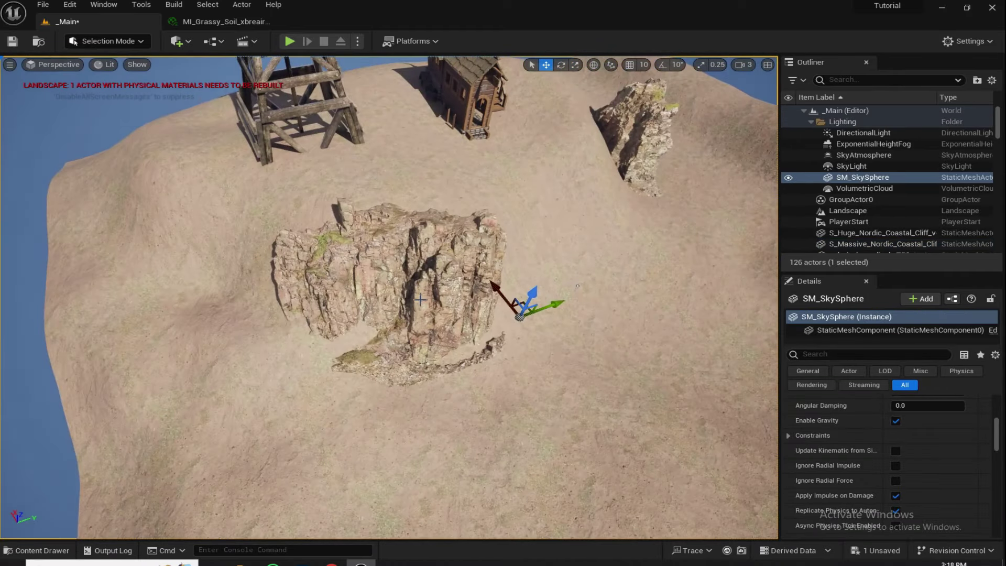
click(367, 247)
key(e)
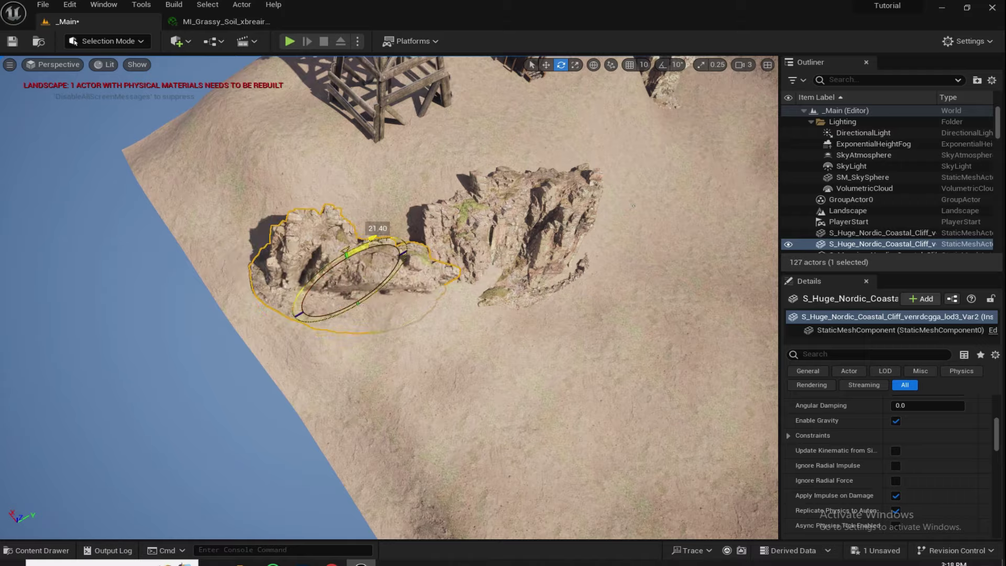
scroll(363, 285, up, 3)
drag(363, 286, 336, 262)
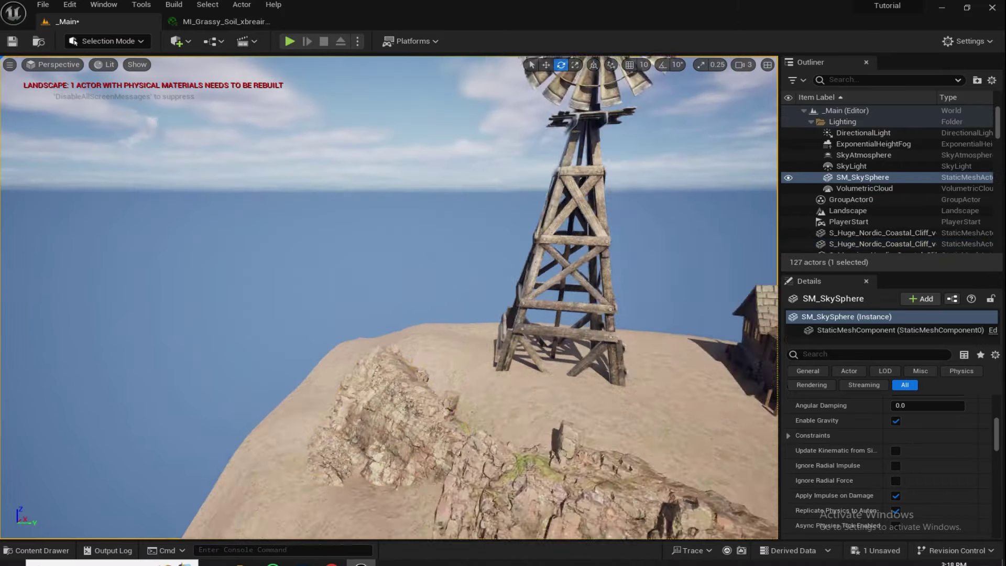
key(ctrl+space)
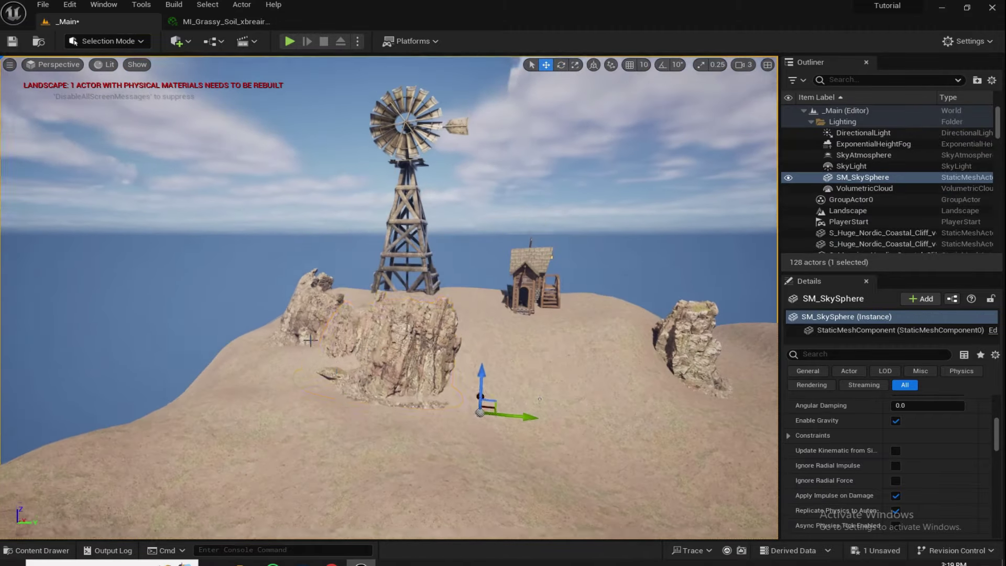
Place a Massive Tundra Rock Formation on the ridge beyond the cabin-side rock and scale it up
key(ctrl+space)
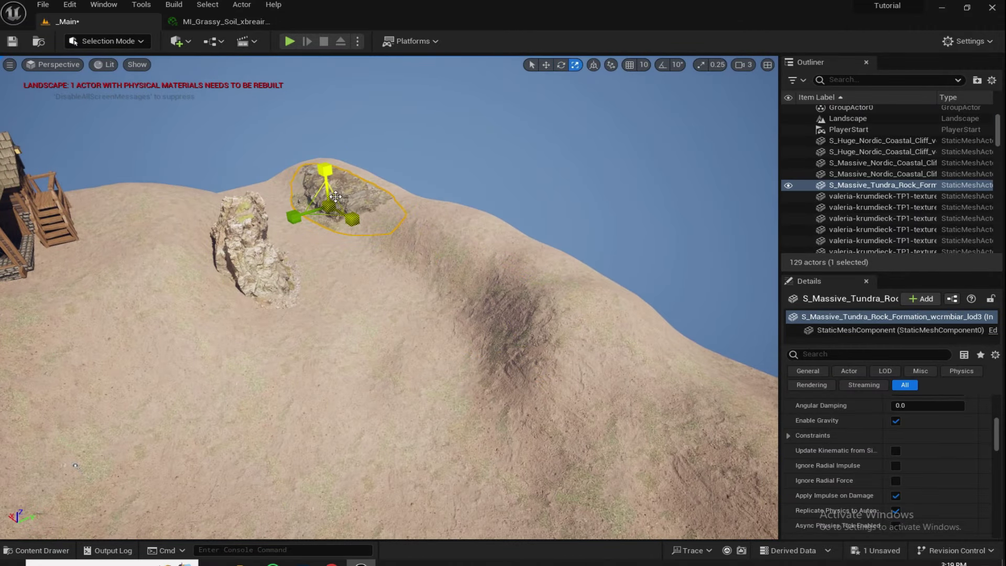
drag(335, 196, 350, 187)
key(w)
right_drag(322, 200, 315, 202)
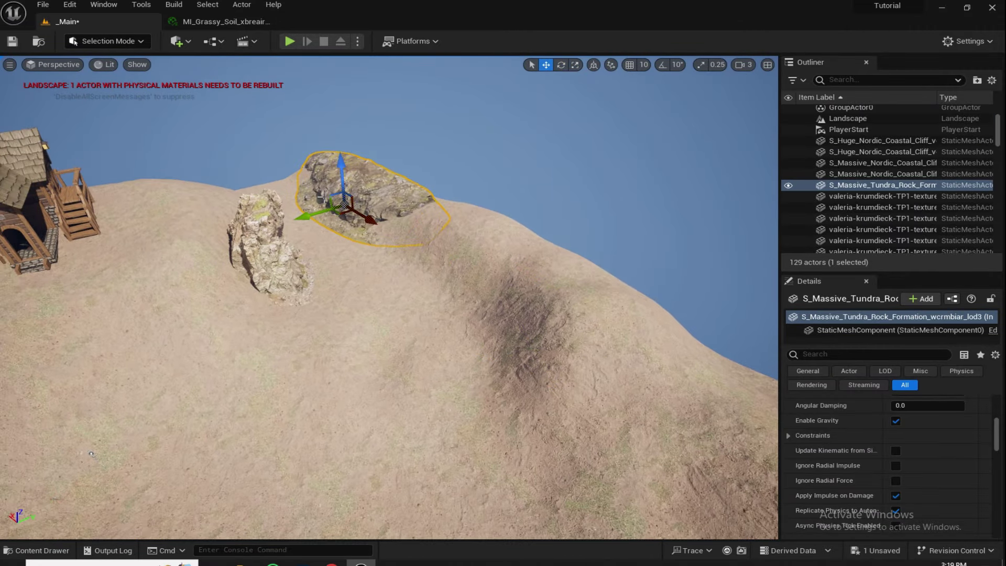
Duplicate the tundra rock formation farther down the ridge, and add another rock on the slope below the windmill-side cliffs
alt+drag(332, 210, 400, 281)
key(e)
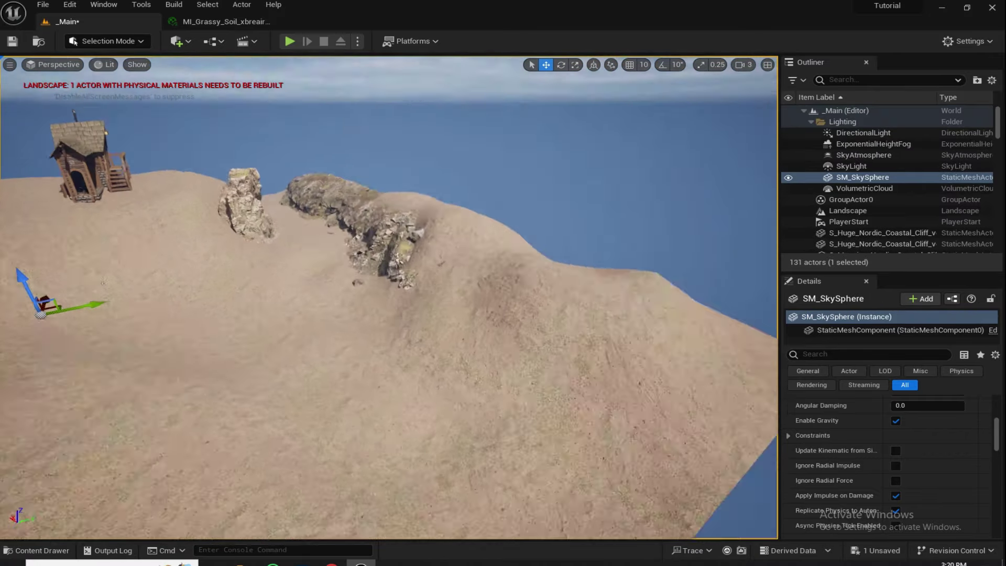
key(ctrl+space)
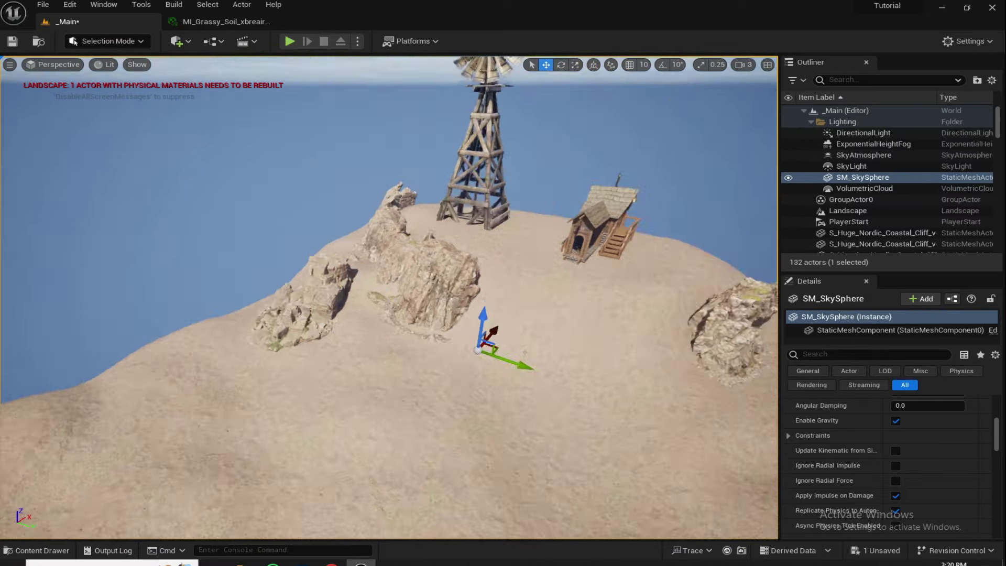
Add a Massive Tundra Rock Formation in the gap between the windmill-side cliffs and rotate it to fit the slope
key(e)
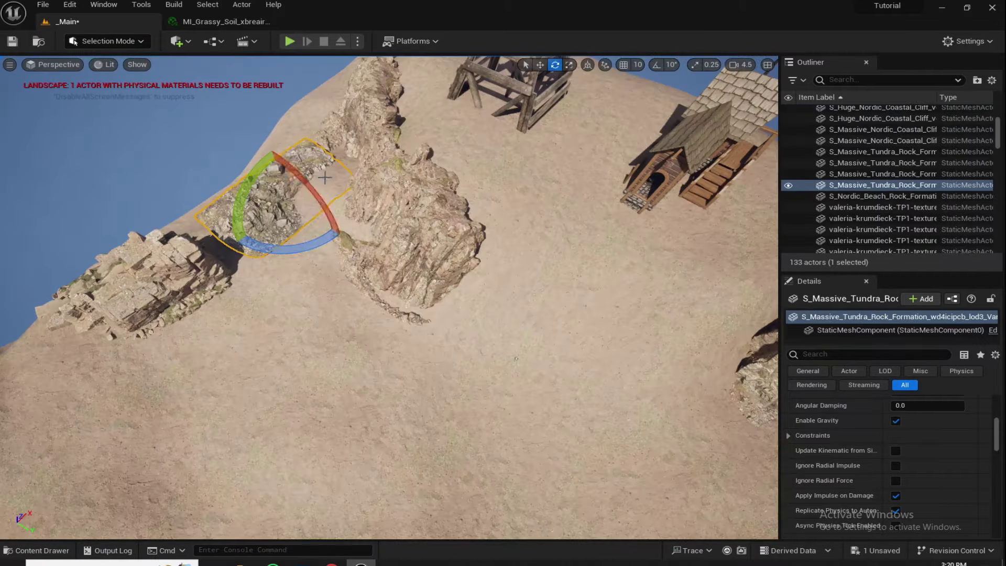
drag(257, 167, 247, 178)
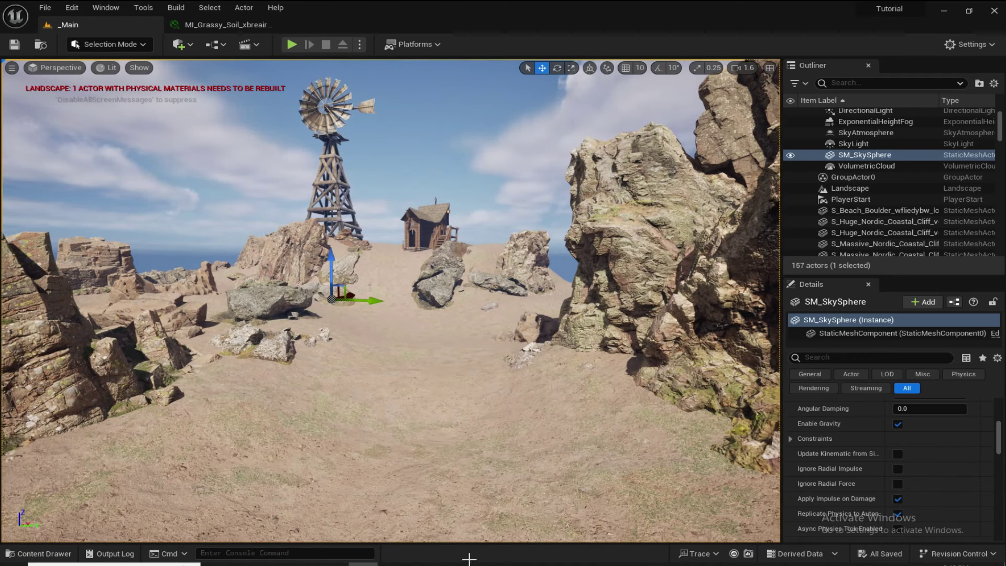
Remove the Static Mesh filter and open the T_Grassy_Soil_xbreair_2K_D texture from the Megascans Surfaces assets
click(368, 357)
key(ctrl+space)
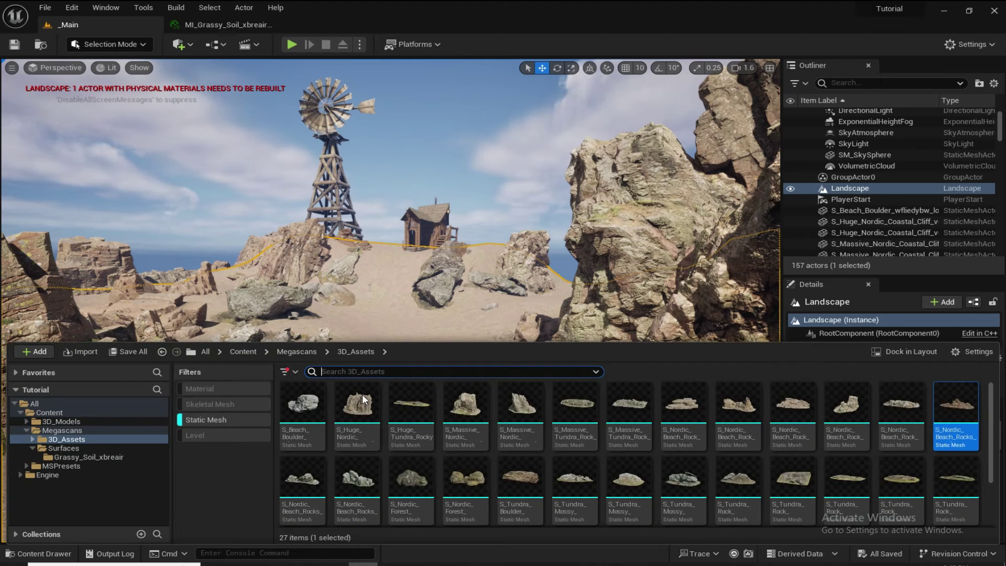
click(227, 422)
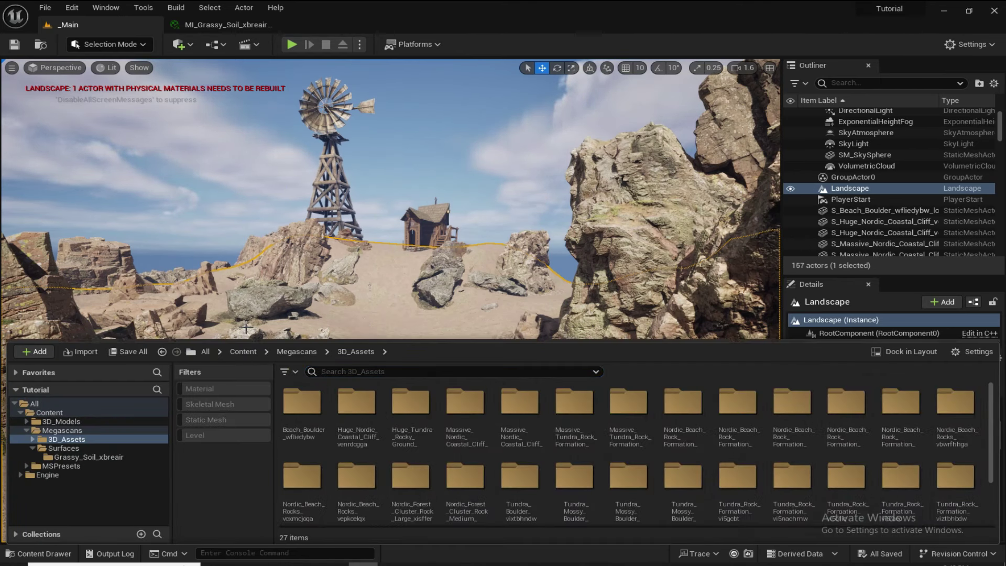
click(297, 351)
click(351, 401)
double_click(350, 402)
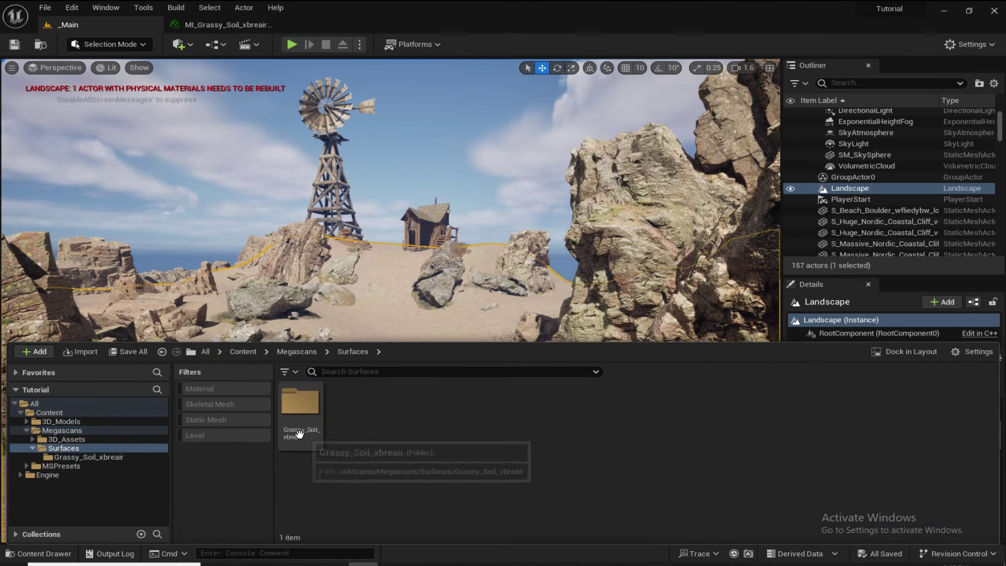
double_click(300, 402)
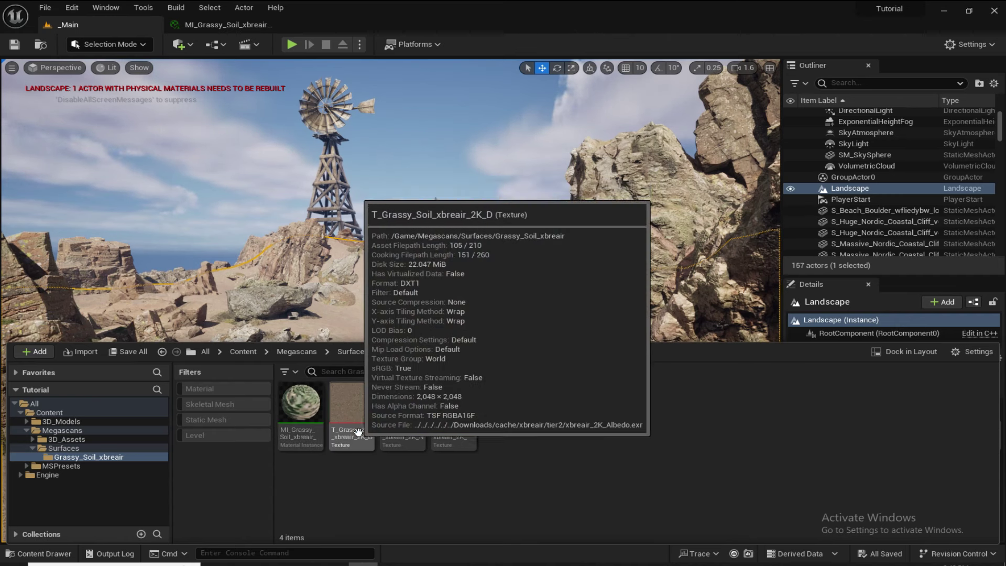
double_click(357, 422)
Set the soil texture's Brightness to 0.7, Vibrance to 1.0 and Saturation to 1.3
scroll(813, 346, down, 2)
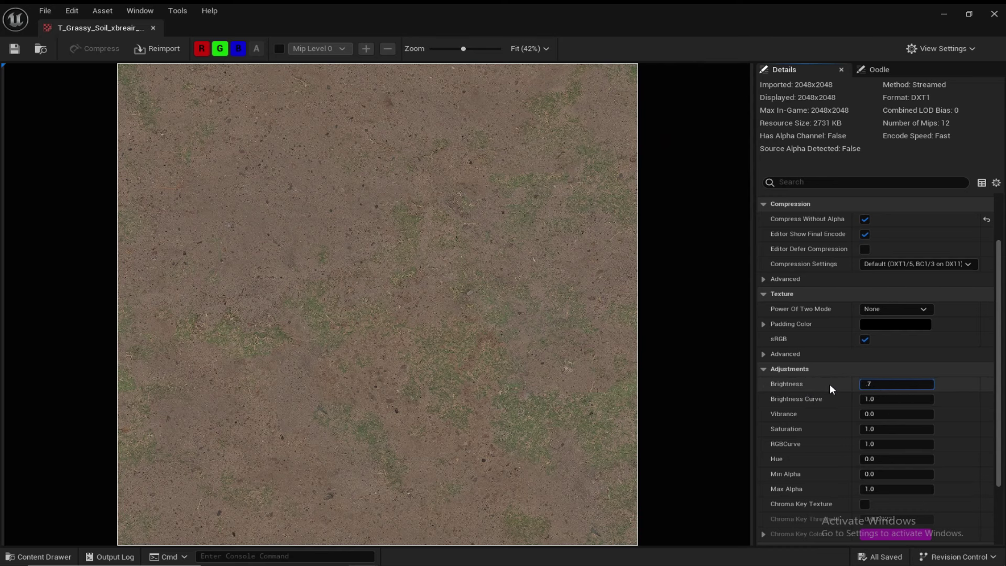
key(Return)
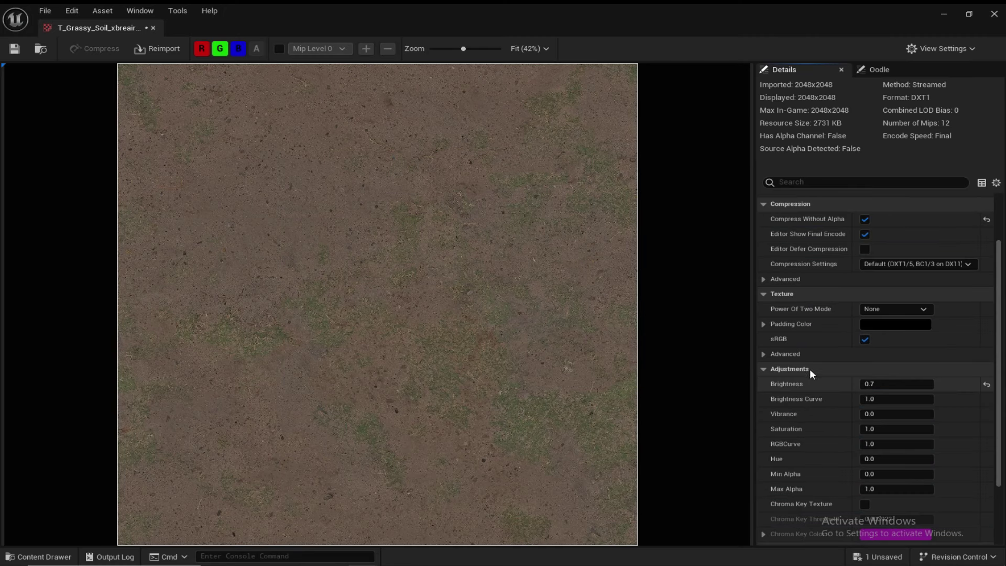
click(821, 412)
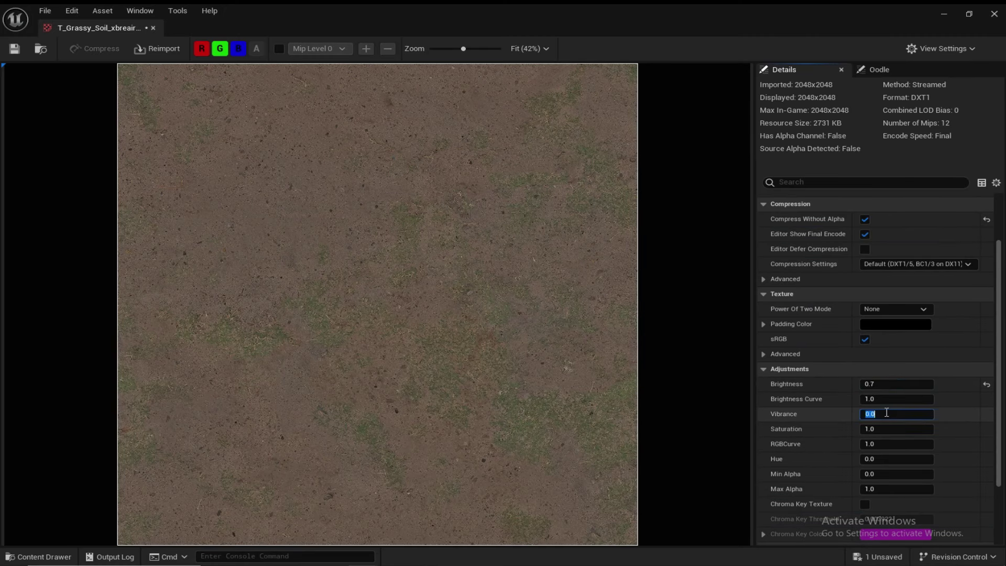
click(875, 430)
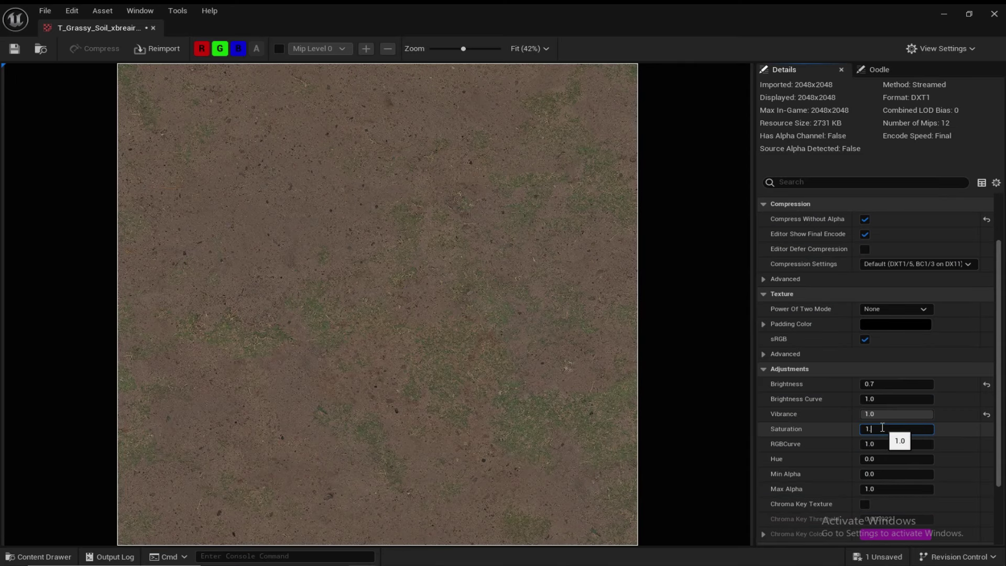
key(Return)
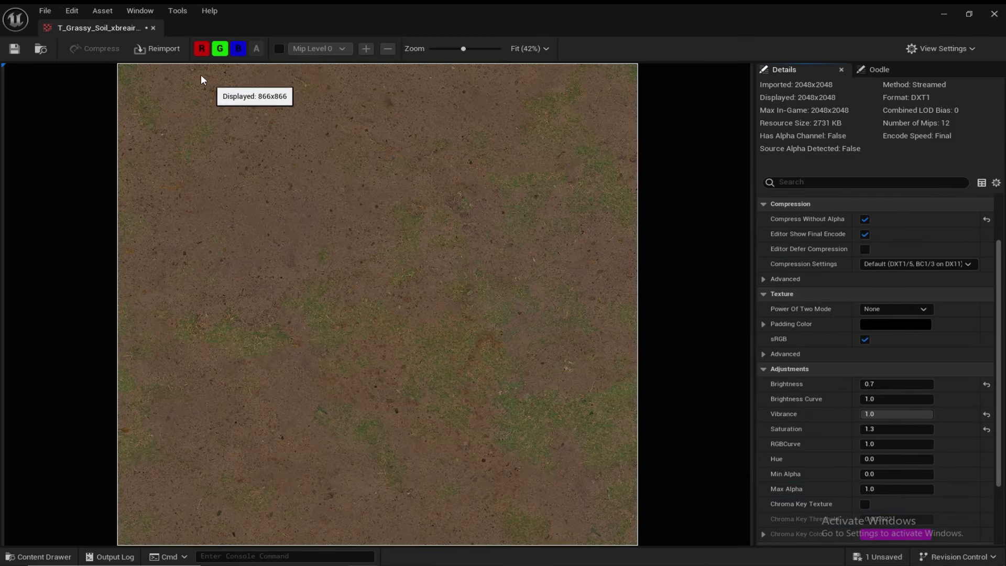
Check the soil texture on the landscape, set its Brightness to 0.6, then save and close the texture
drag(123, 27, 473, 403)
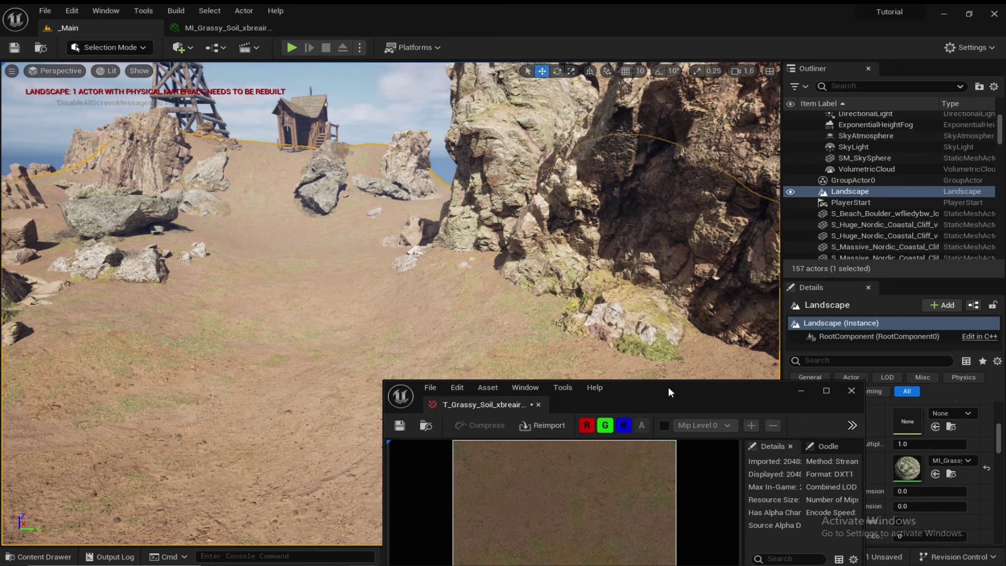
double_click(669, 392)
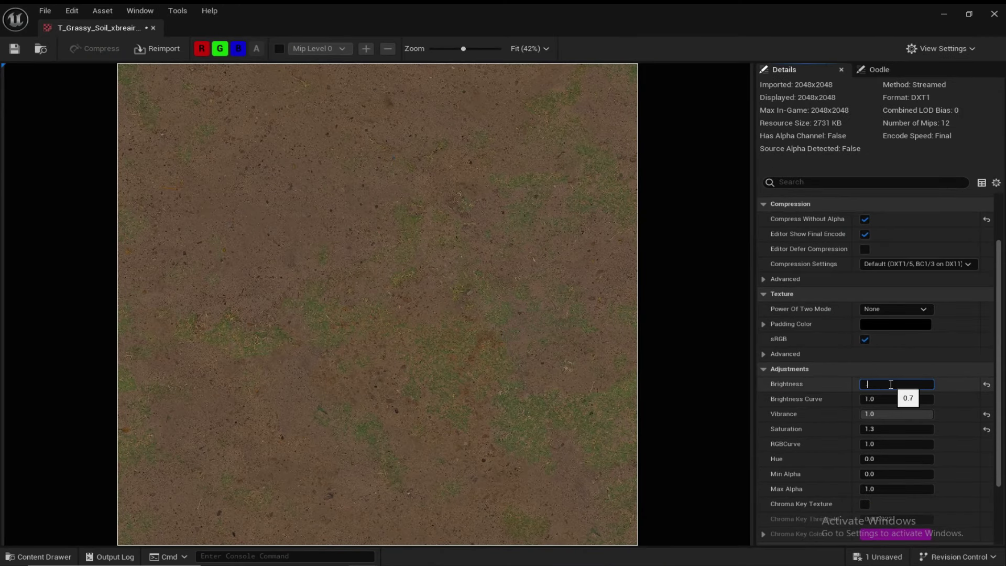
key(Return)
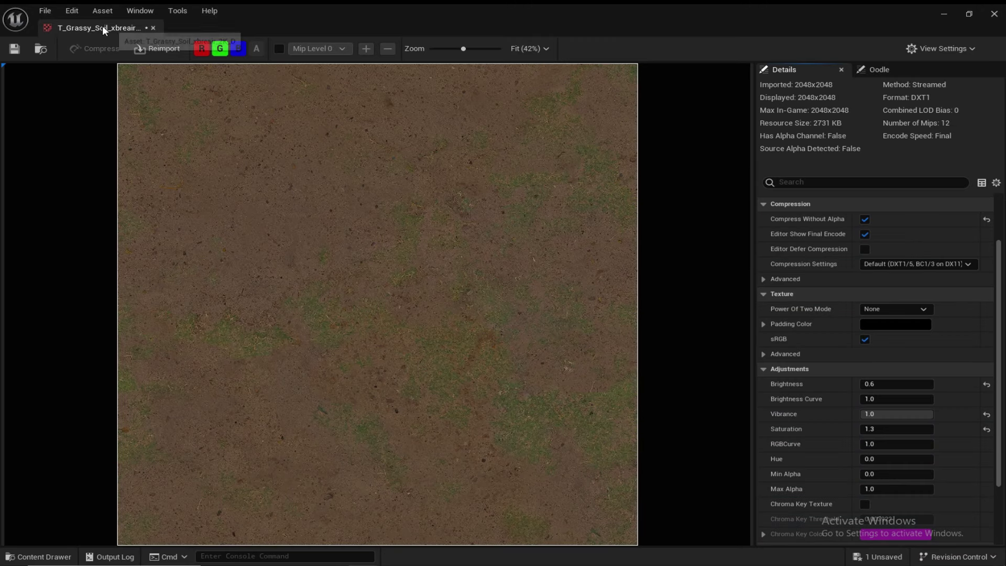
drag(143, 21, 289, 265)
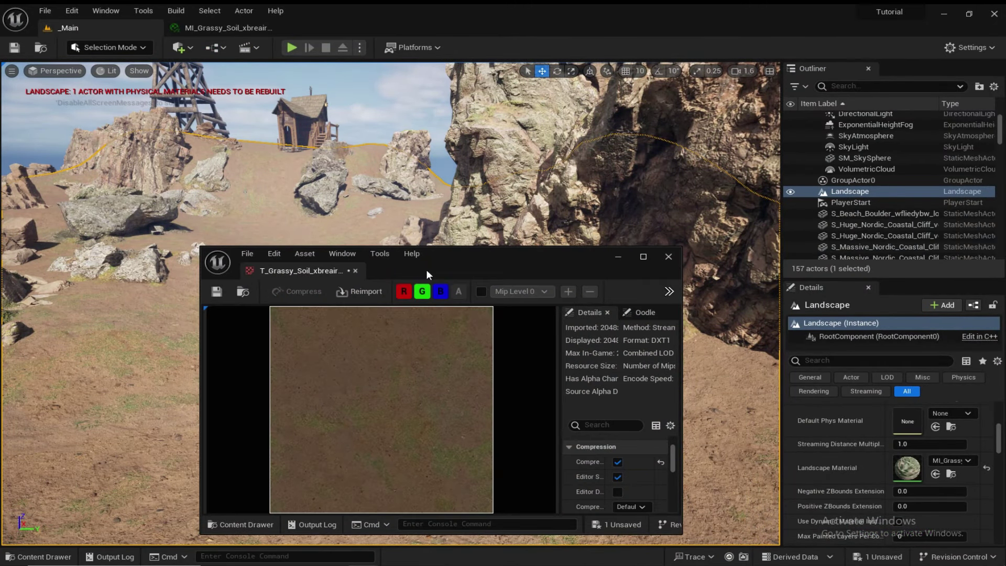
click(223, 290)
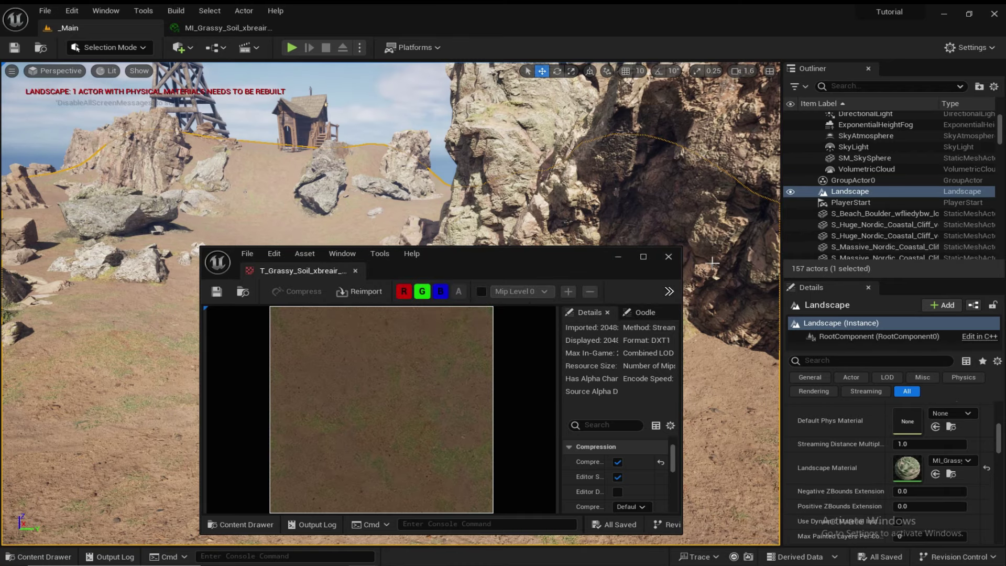
click(668, 257)
Switch to Quixel Bridge, add the downloaded Modular Wooden Fence and Japanese Shrine Stairs to the project, and return to the level
right_drag(629, 272, 536, 252)
key(w)
click(536, 253)
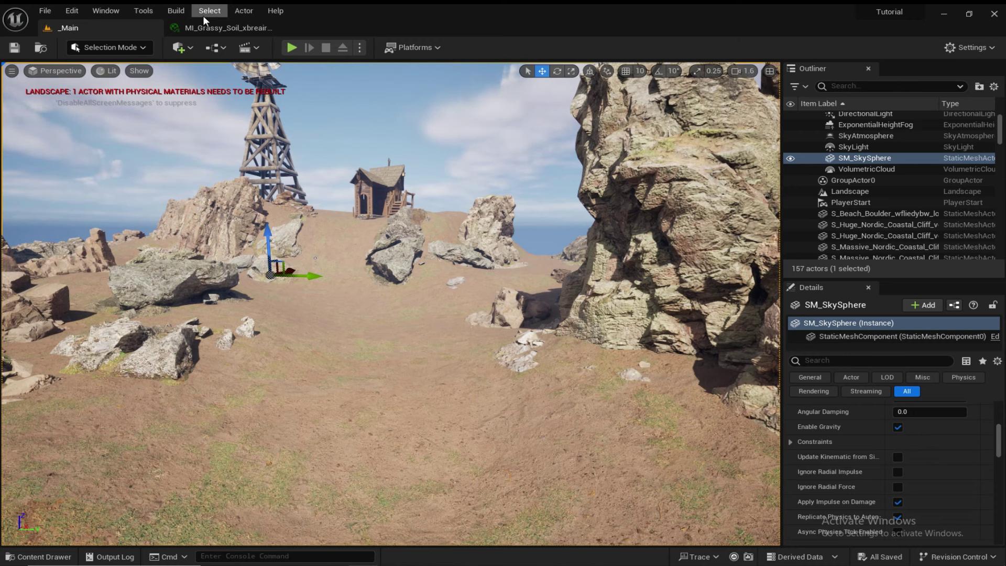
click(179, 47)
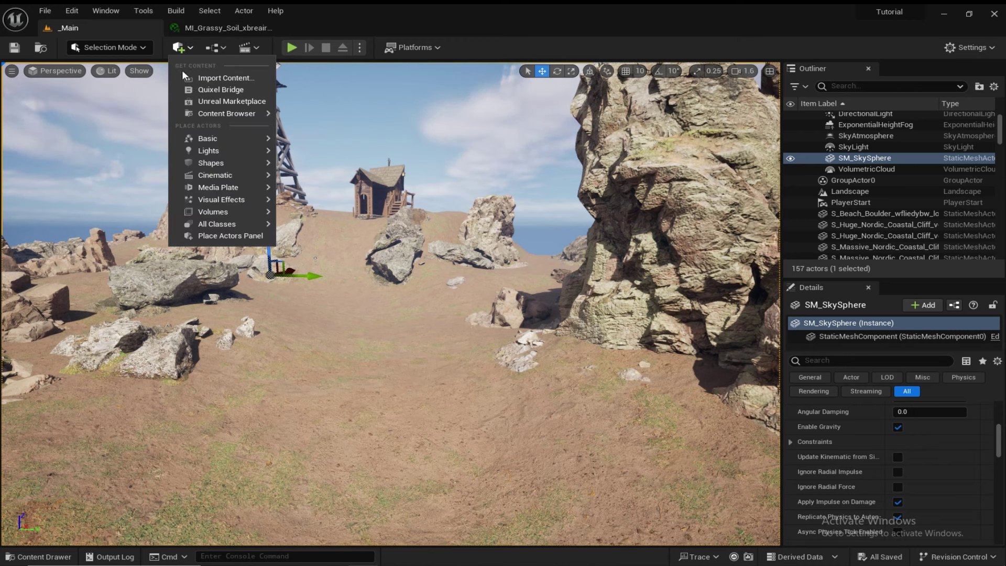
click(226, 90)
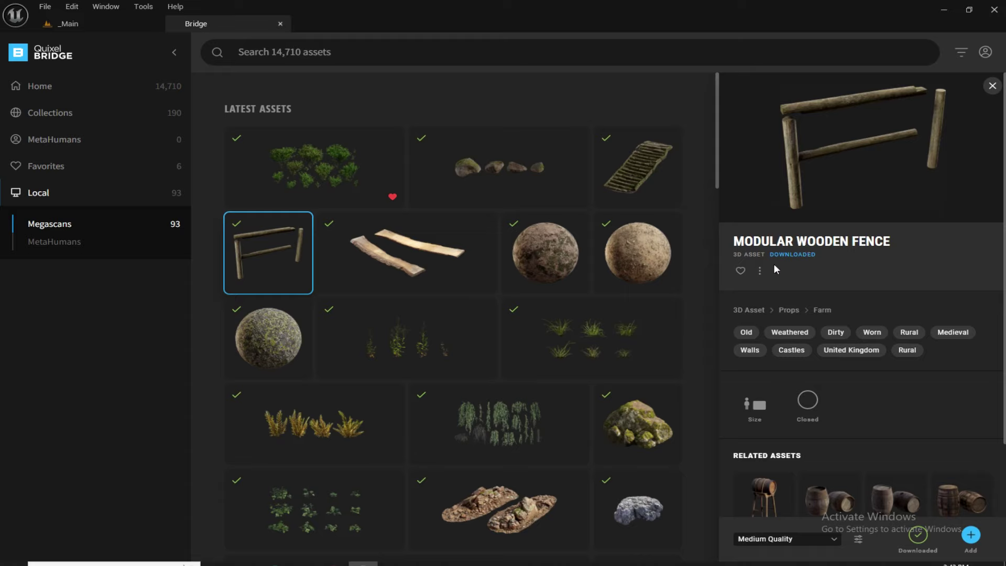
click(611, 166)
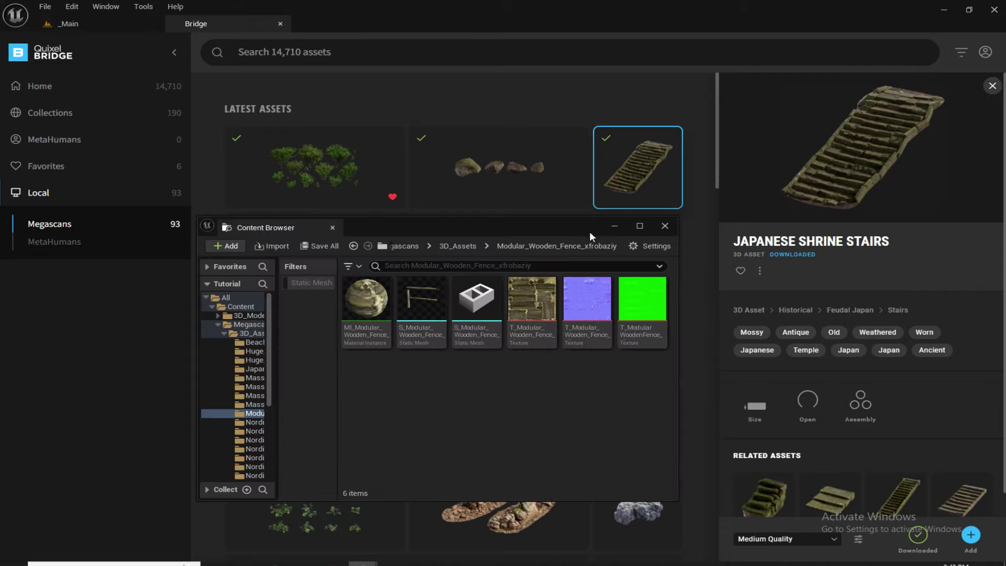
click(621, 225)
click(92, 29)
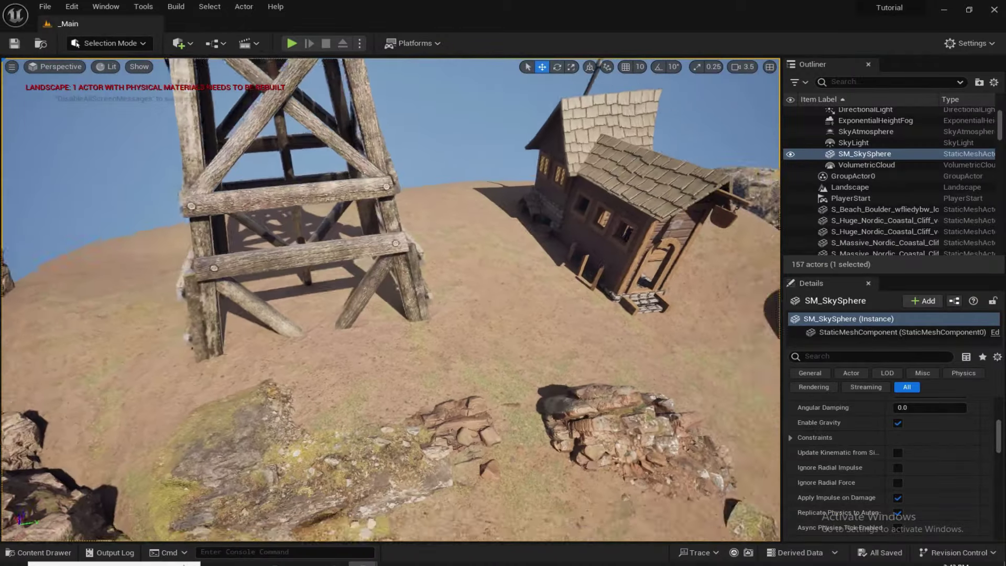
Place a Modular Wooden Fence static mesh from the 3D_Assets folder on the ground beside the windmill
right_drag(391, 299, 373, 388)
key(ctrl+space)
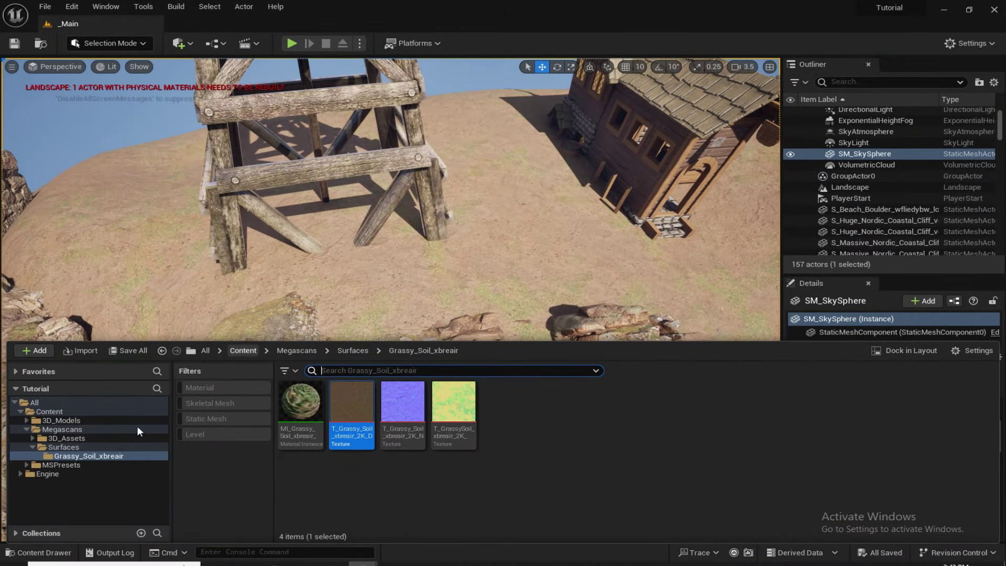
click(33, 447)
click(59, 447)
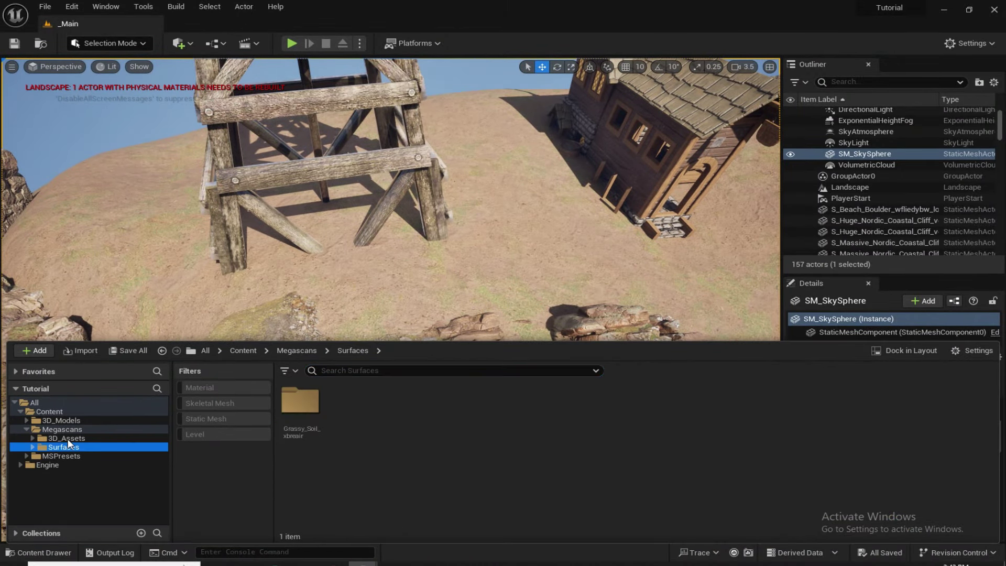
click(66, 439)
click(213, 419)
drag(732, 408, 445, 243)
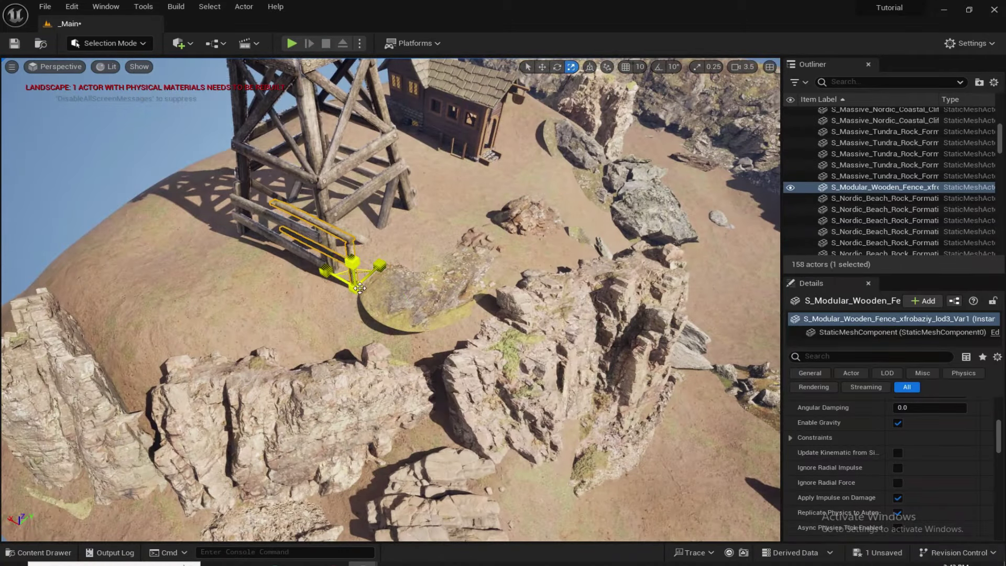
Move the fence section clear of the windmill legs to the mossy rock and rotate it along the hill edge
key(w)
drag(348, 274, 371, 314)
key(e)
key(w)
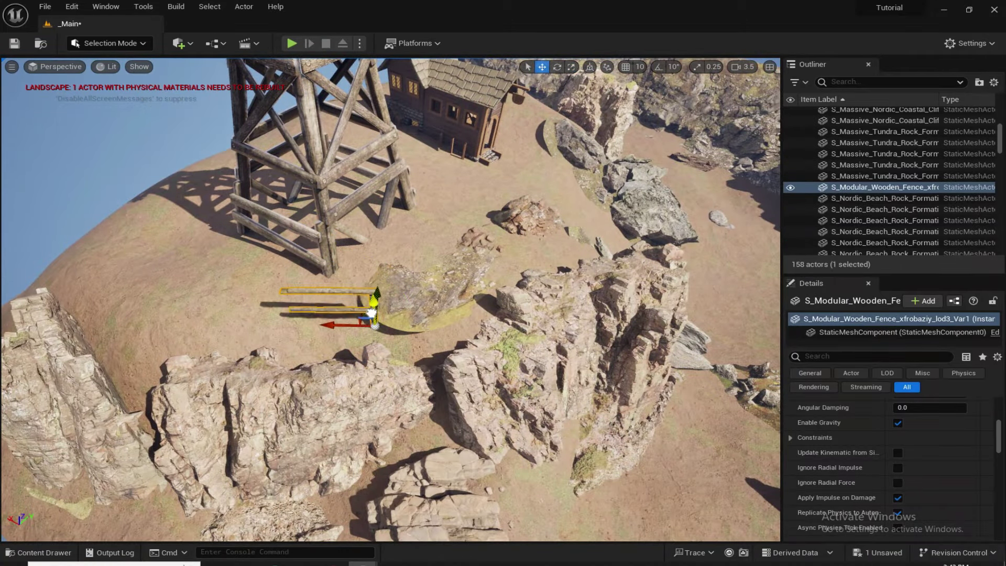
right_drag(371, 314, 371, 283)
Duplicate the fence section twice along the cliff edge beside the windmill, rotating the copies to start a curve
alt+drag(420, 309, 326, 384)
key(e)
right_drag(326, 384, 356, 409)
key(w)
alt+drag(412, 315, 326, 314)
key(e)
drag(309, 373, 355, 382)
right_drag(355, 382, 325, 378)
Add two more fence copies around the windmill's back corner and rotate them to continue the curve
key(w)
alt+drag(357, 320, 286, 303)
key(e)
alt+drag(446, 306, 376, 311)
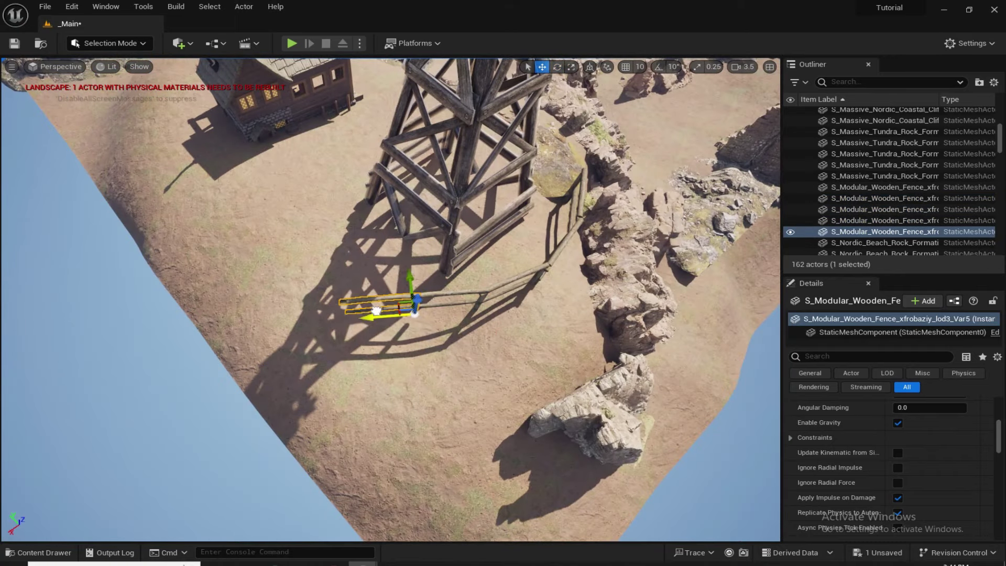
key(e)
mouse_move(376, 310)
right_down()
mouse_move(376, 336)
mouse_move(376, 294)
right_up()
drag(435, 341, 389, 329)
key(w)
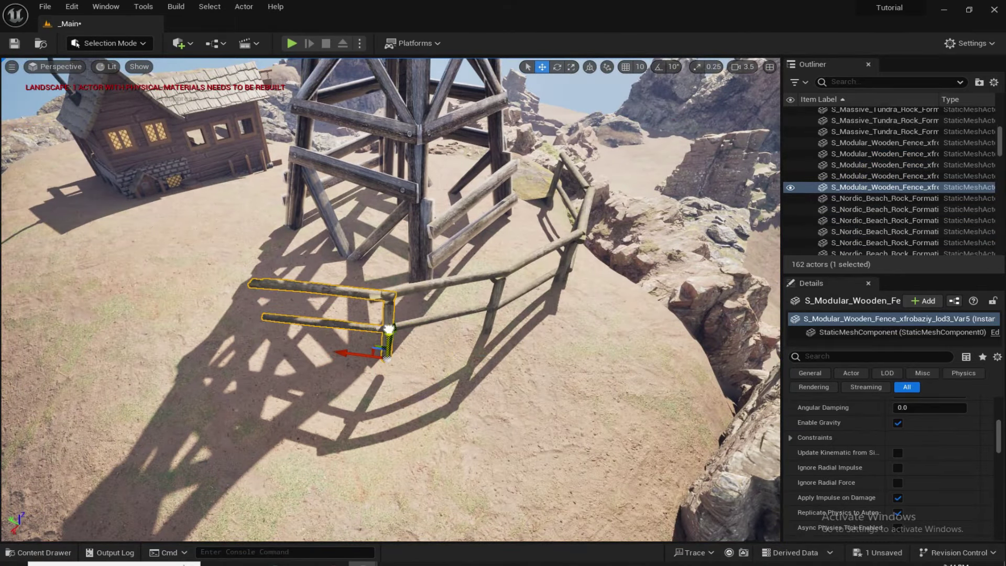
Duplicate the end fence section behind the windmill toward the cabin and rotate the copy in line with the curve
right_drag(388, 329, 388, 366)
alt+drag(522, 324, 456, 328)
key(e)
drag(460, 386, 435, 380)
key(w)
Extend the fence from behind the windmill to the back of the cabin with further duplicated sections
alt+drag(456, 325, 231, 315)
key(e)
right_drag(231, 314, 199, 341)
alt+drag(401, 251, 307, 234)
key(w)
key(e)
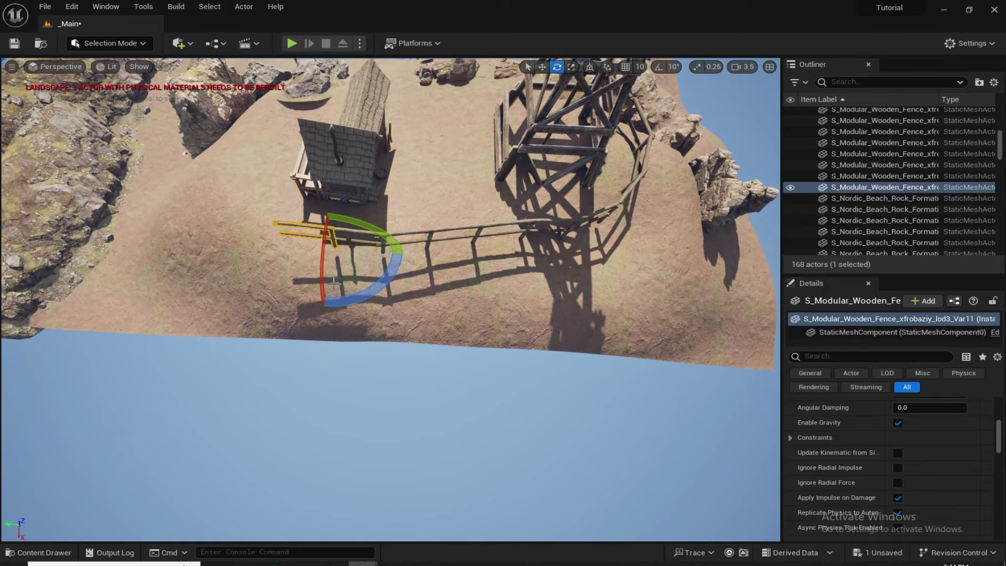
Rotate the end fence section behind the cabin and align it with the neighbouring post
right_drag(306, 235, 407, 222)
right_click(406, 222)
click(388, 336)
key(w)
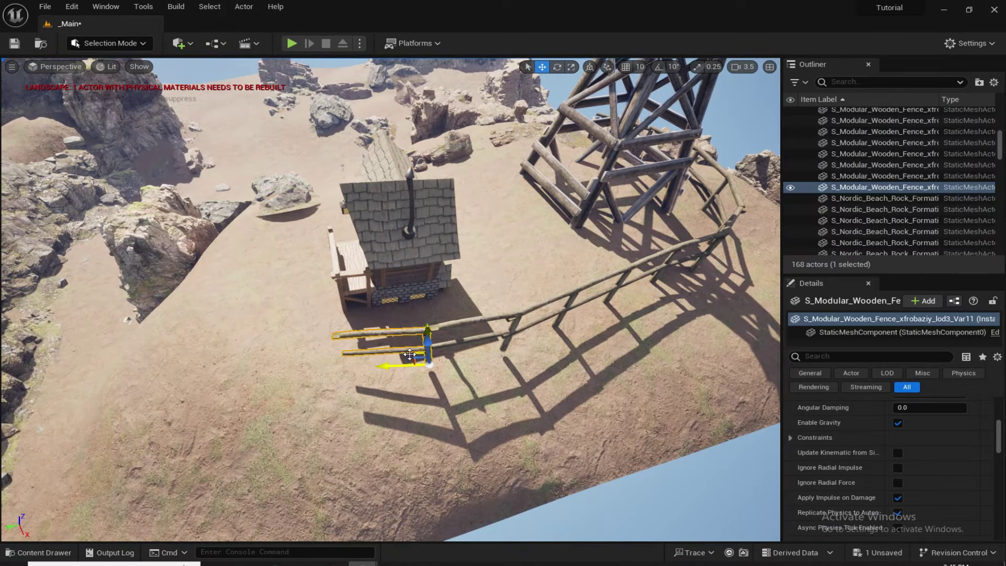
Select the fence section between the windmill and the cabin and adjust its rotation to follow the adjoining rails
right_drag(410, 355, 386, 362)
click(447, 307)
click(340, 281)
key(e)
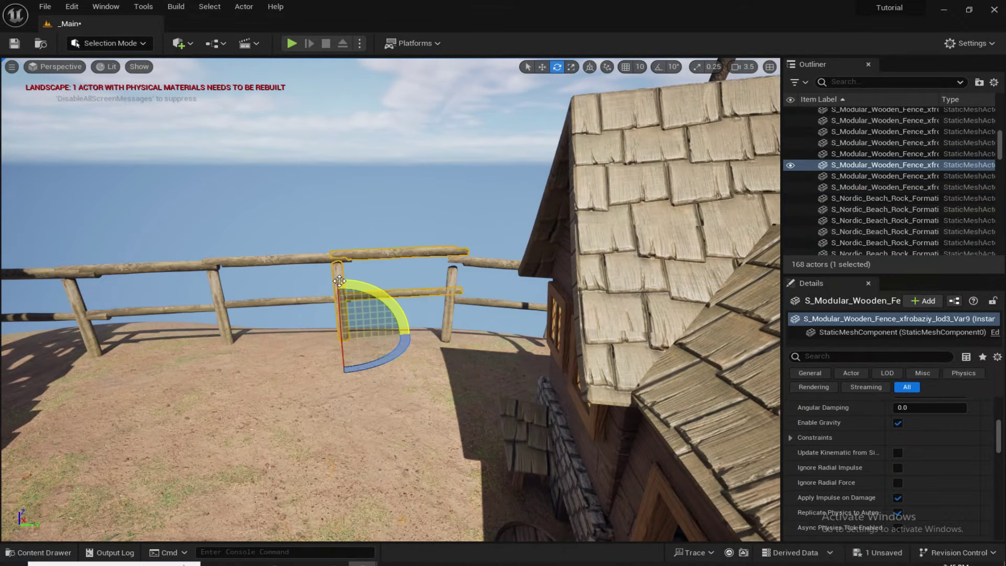
click(409, 211)
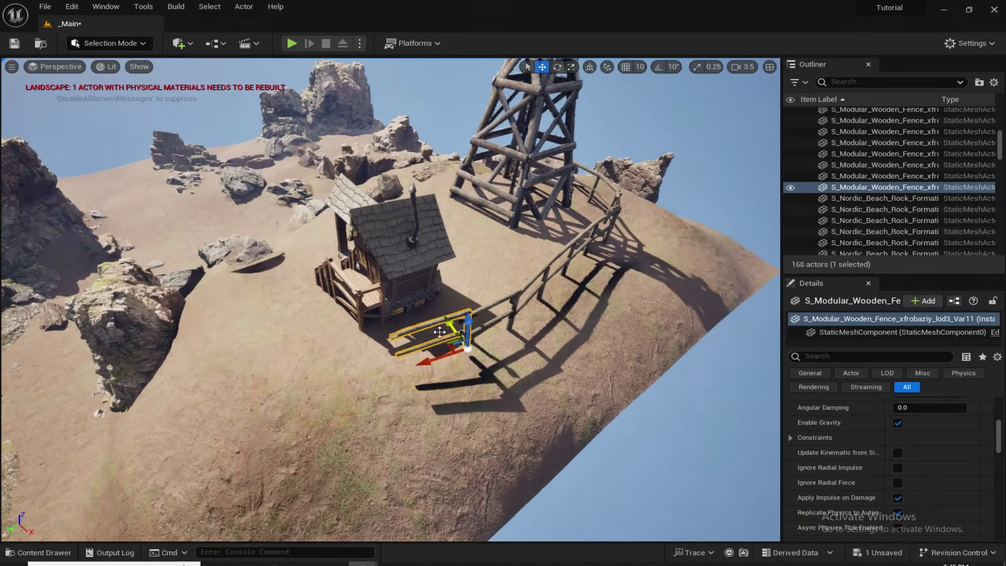
Continue the fence around the cabin's porch side with duplicated sections, rotating them to curve across the slope
alt+drag(367, 341, 352, 385)
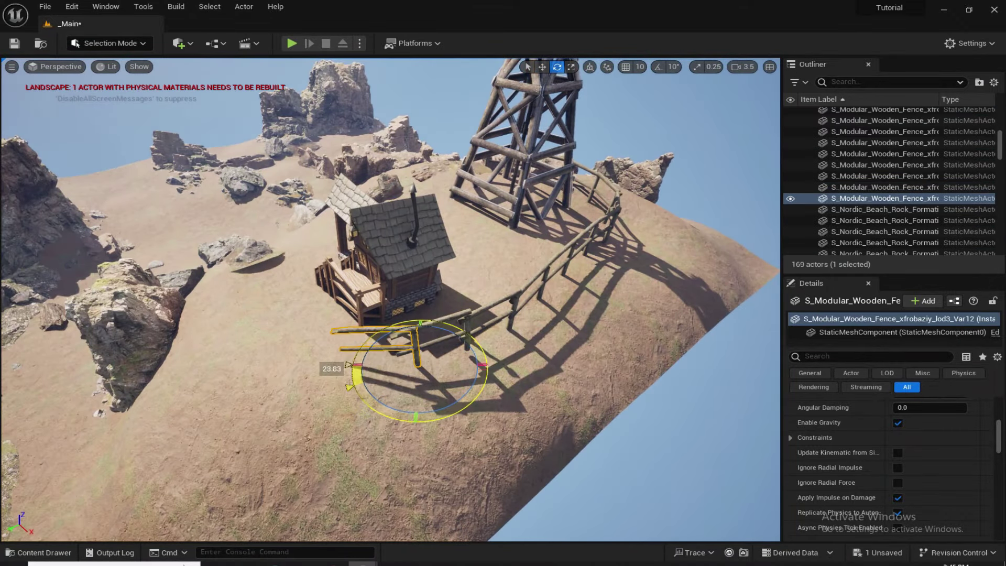
right_drag(384, 372, 386, 369)
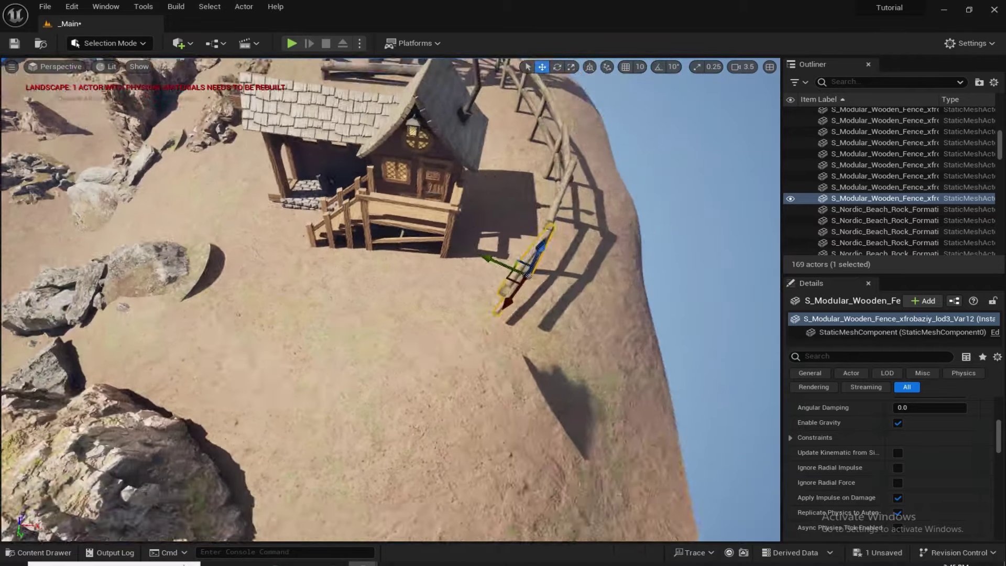
alt+drag(512, 287, 472, 303)
key(e)
key(w)
alt+drag(438, 291, 419, 301)
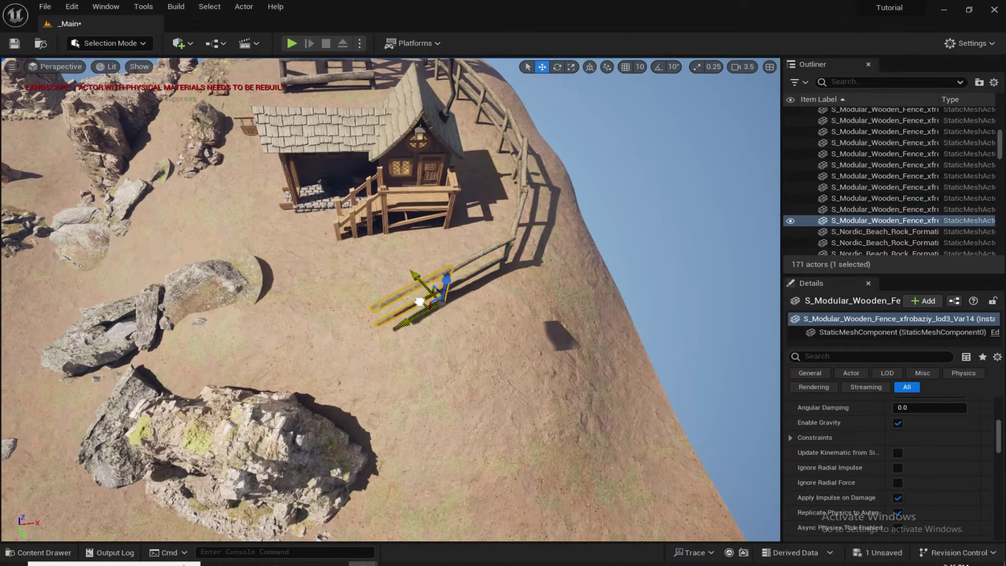
key(e)
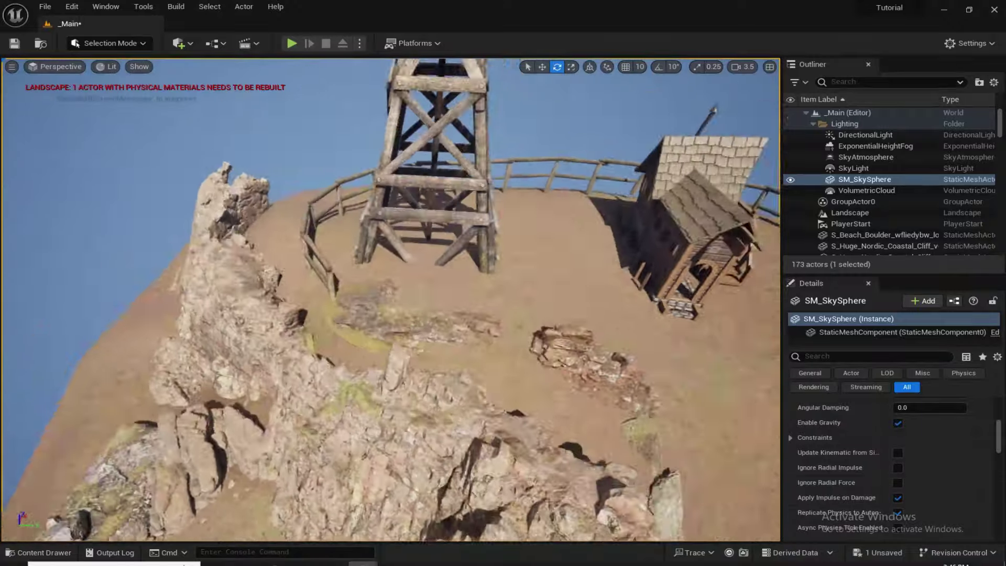
Continue the wooden fence along the front of the windmill above the rocks with further duplicated sections, aligning each to the previous post
click(321, 310)
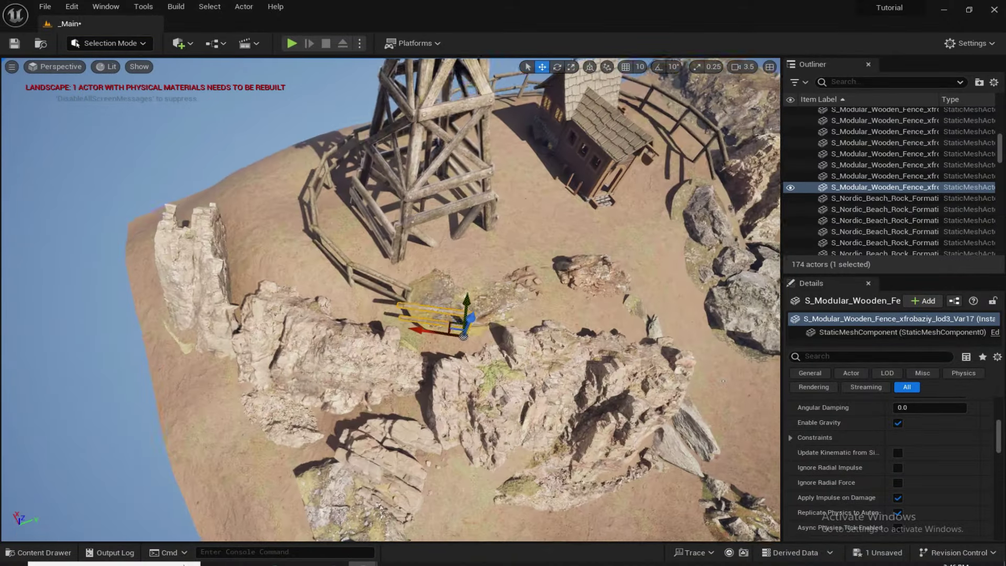
alt+drag(464, 335, 532, 320)
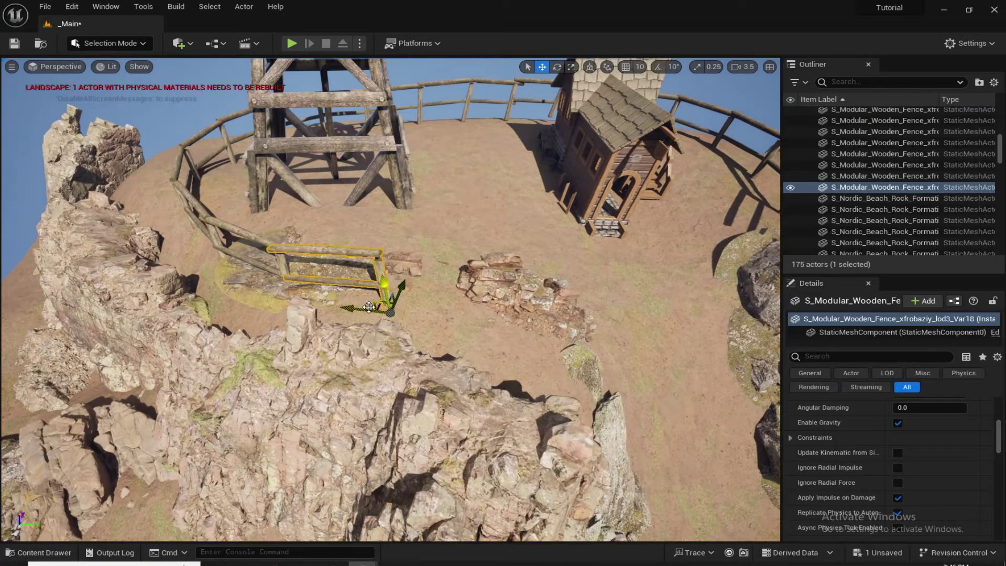
drag(419, 308, 416, 315)
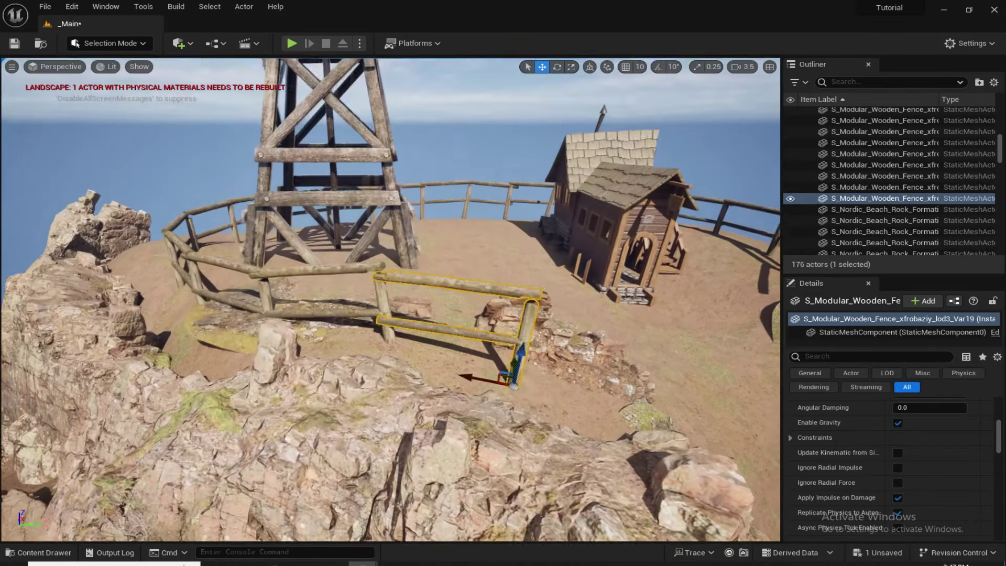
click(388, 314)
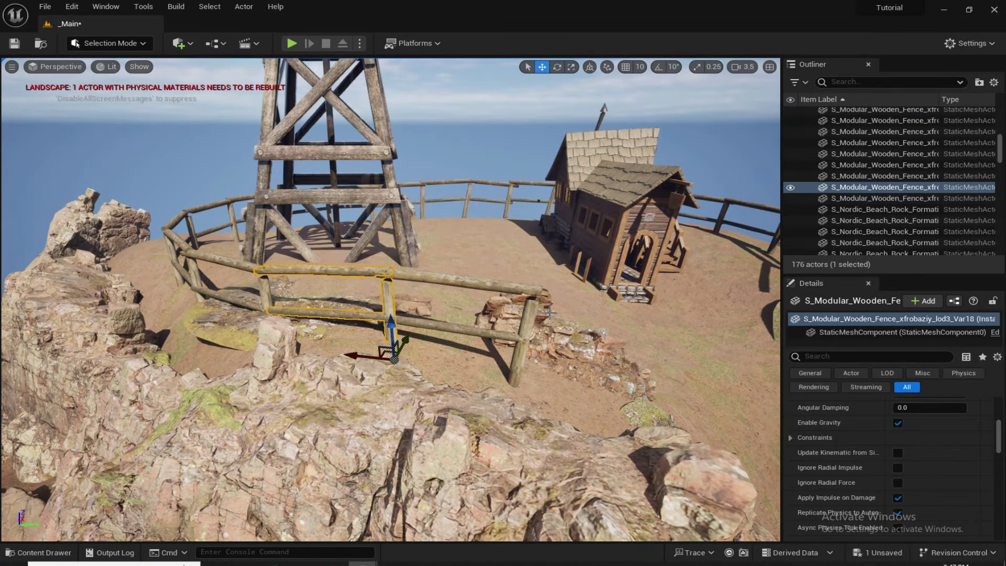
click(454, 142)
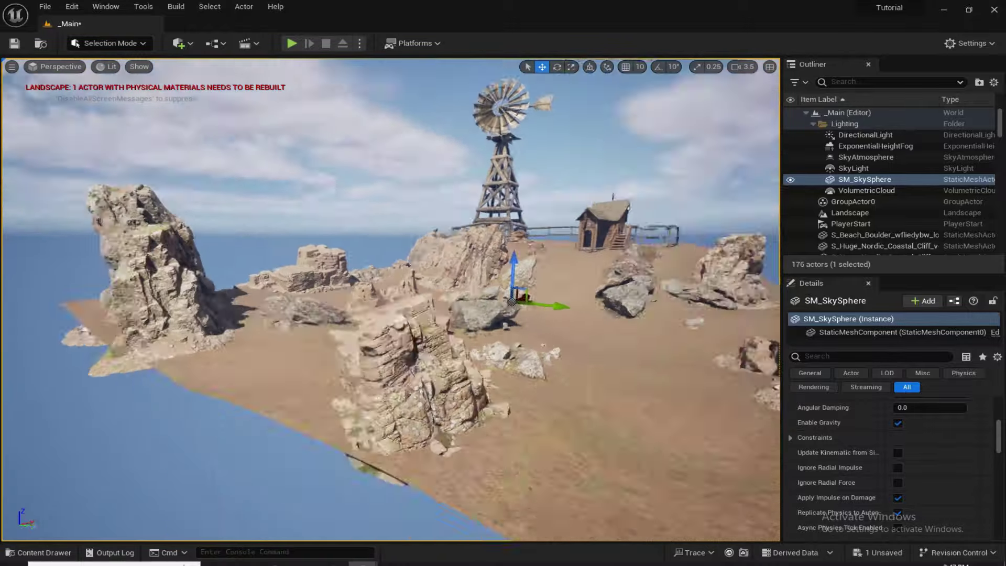
Place the Japanese Shrine Stairs on the slope leading up to the cabin and save the level
scroll(381, 155, down, 3)
mouse_move(381, 155)
right_down()
mouse_move(420, 155)
mouse_move(414, 147)
mouse_move(467, 155)
mouse_move(381, 155)
right_up()
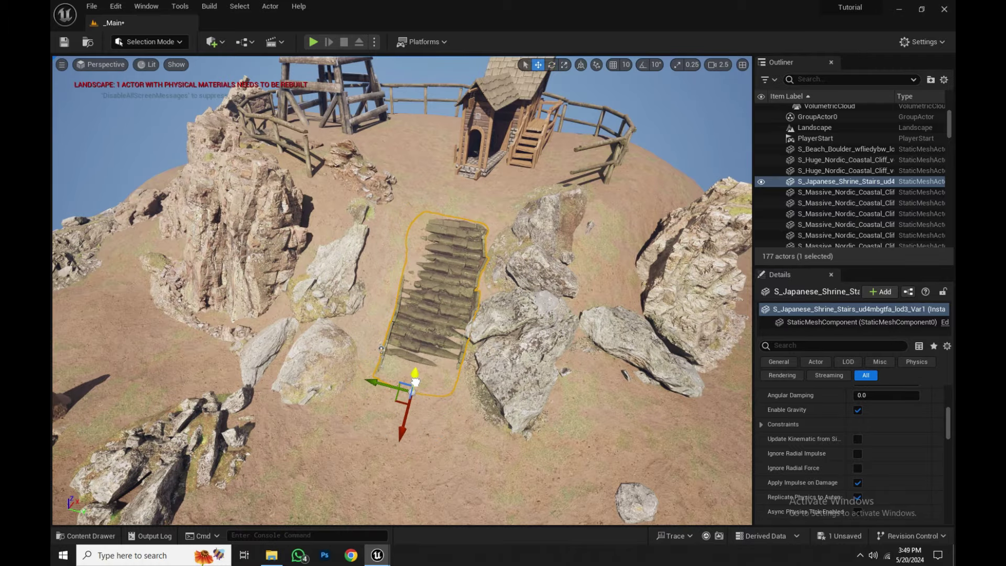
right_click(489, 313)
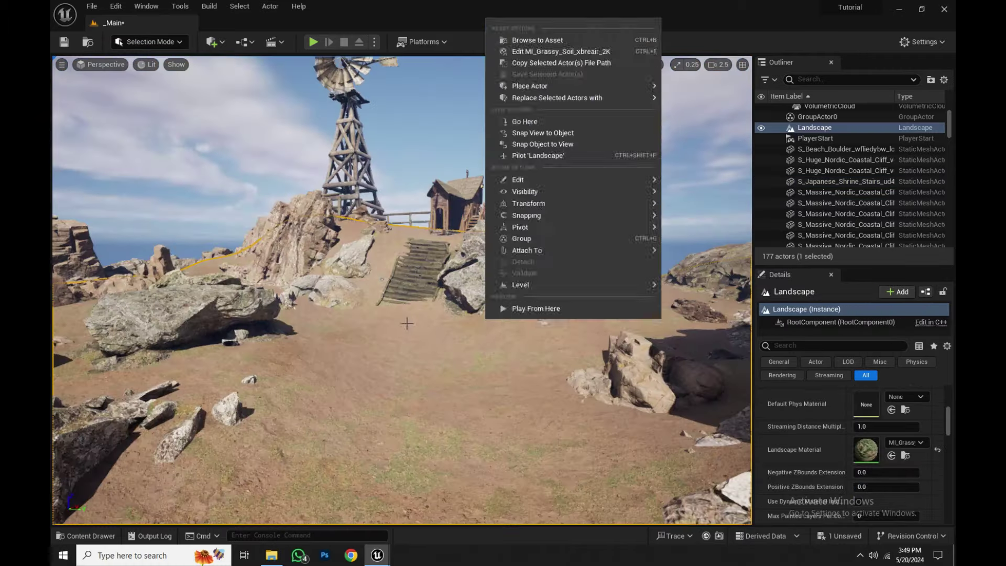
click(399, 298)
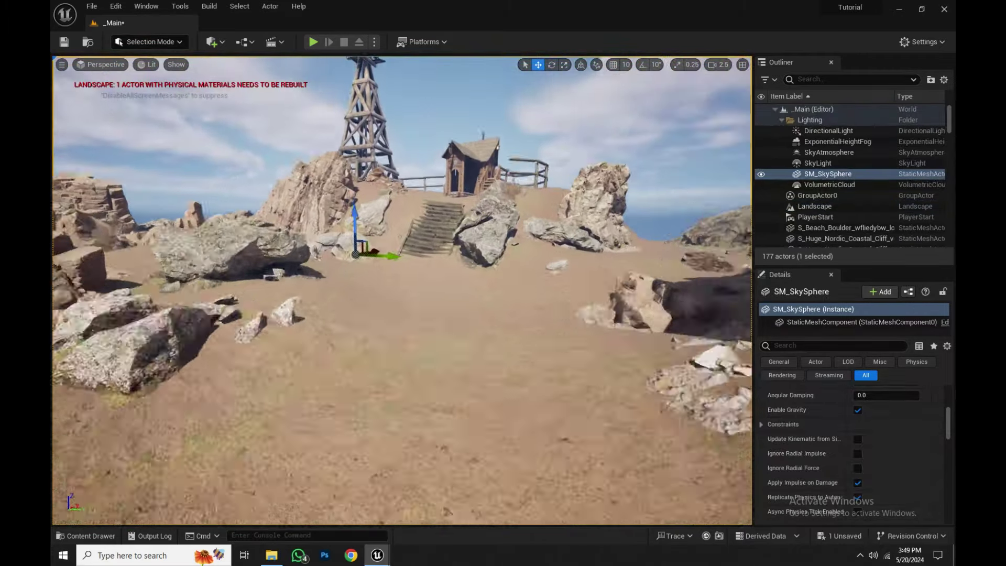
key(q)
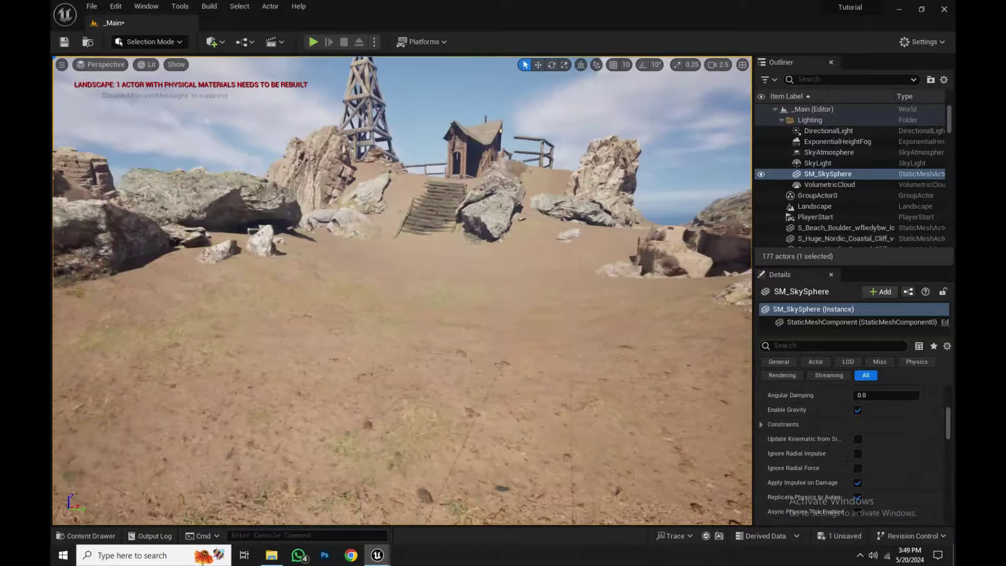
key(ctrl+s)
scroll(402, 288, down, 3)
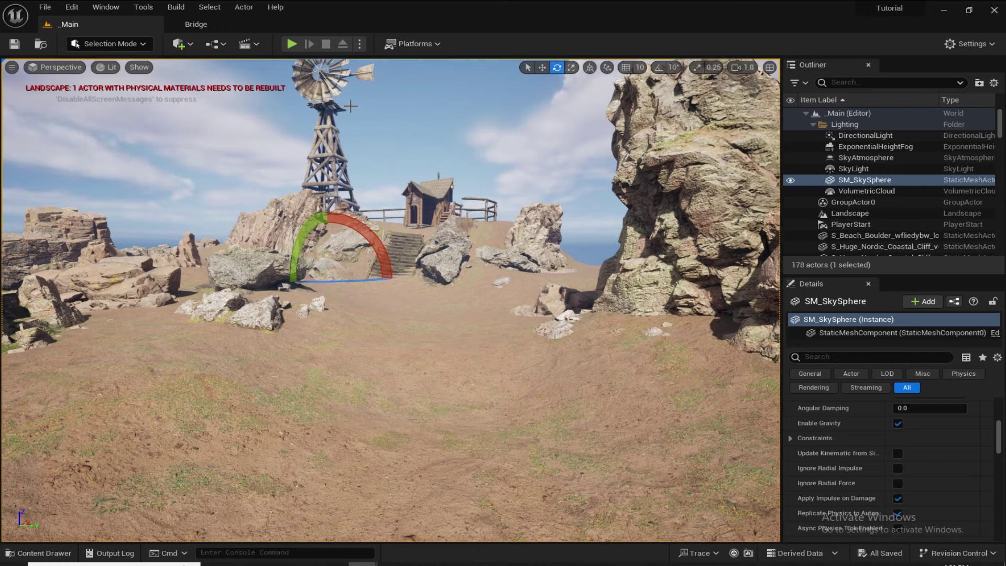
Open Bridge to browse its assets, and switch the level editor to Foliage mode
click(197, 25)
scroll(653, 387, down, 3)
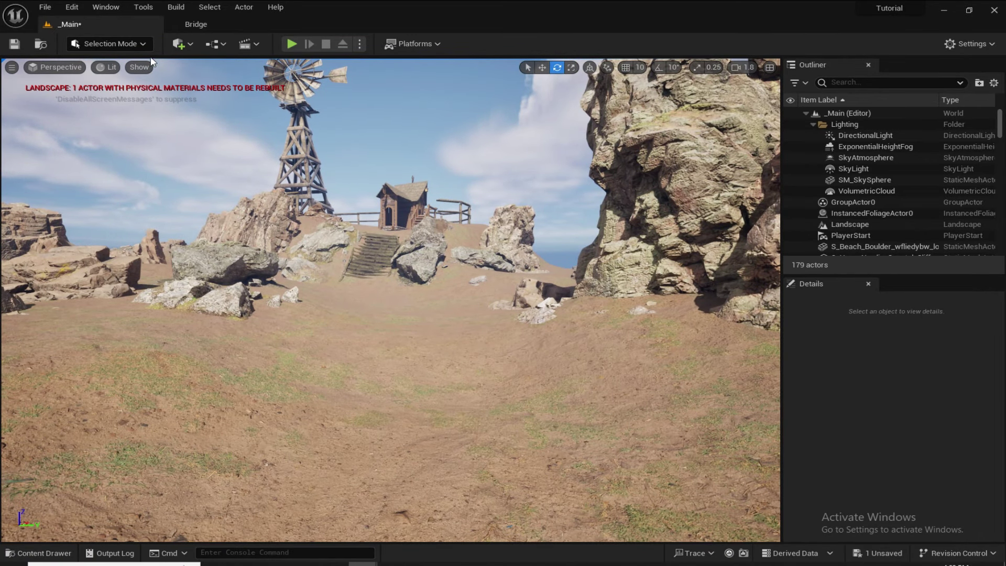
click(99, 42)
click(107, 84)
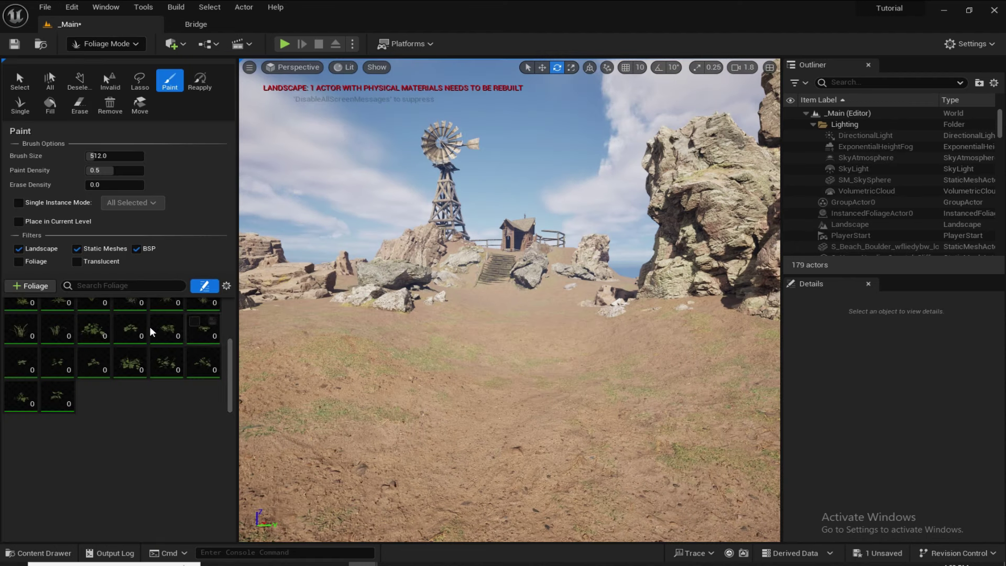
scroll(150, 329, up, 3)
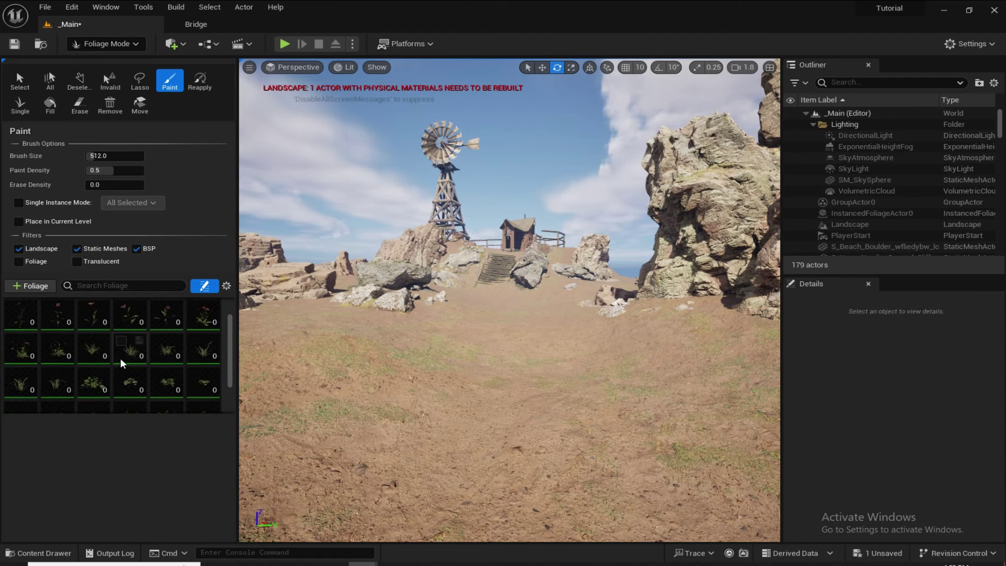
Select the six Ribbon Grass foliage types and activate them for painting
click(137, 351)
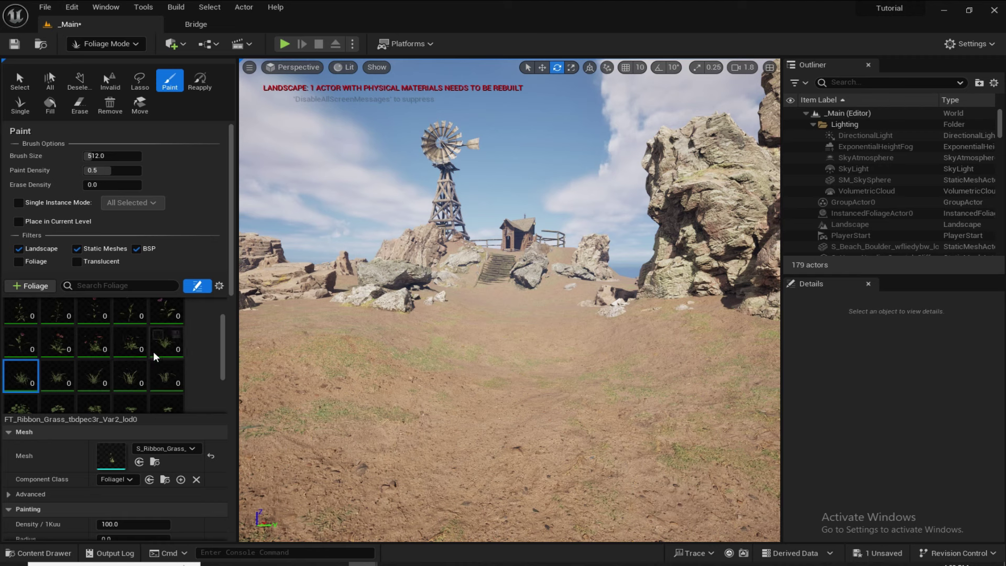
click(154, 350)
shift+click(175, 380)
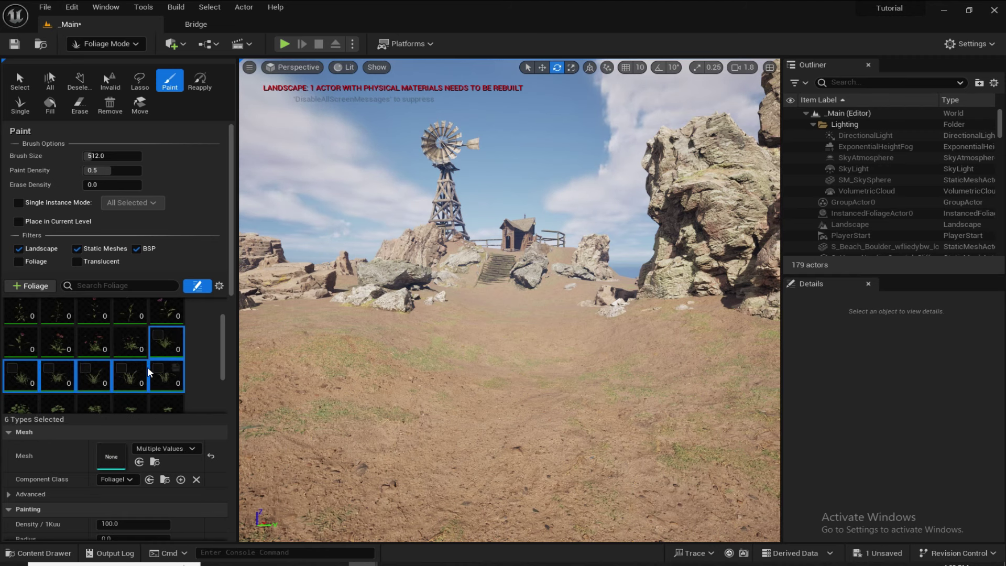
click(156, 334)
Paint a test patch of Ribbon Grass on the ground and undo it
mouse_move(552, 360)
right_down()
mouse_move(650, 440)
mouse_move(519, 474)
right_up()
mouse_move(519, 334)
right_down()
mouse_move(521, 309)
mouse_move(521, 335)
right_up()
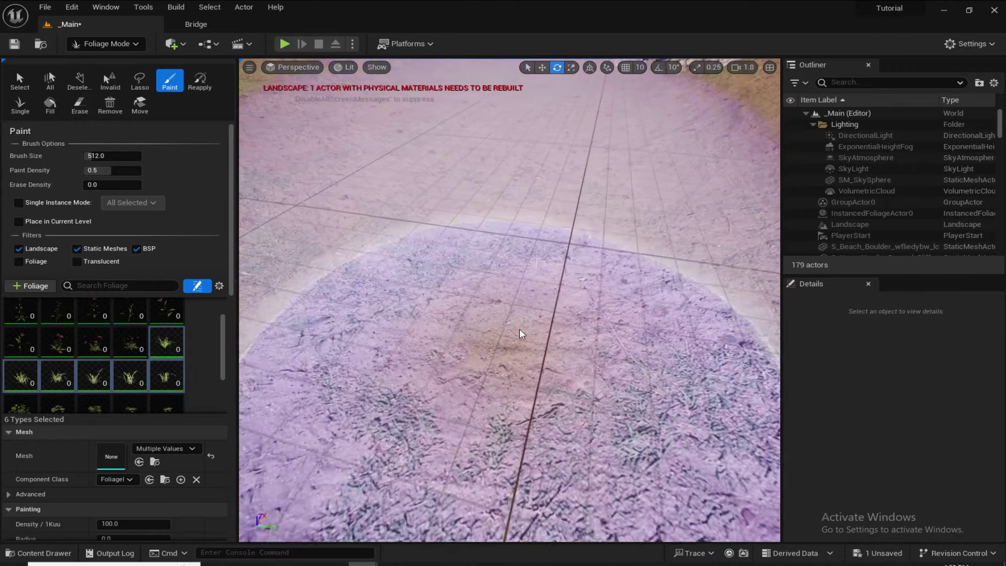
click(521, 282)
right_drag(521, 282, 548, 294)
key(s)
key(ctrl+z)
Set the six grass types' Scale X to a minimum of 3 and maximum of 4, and their density to 50
scroll(134, 467, down, 5)
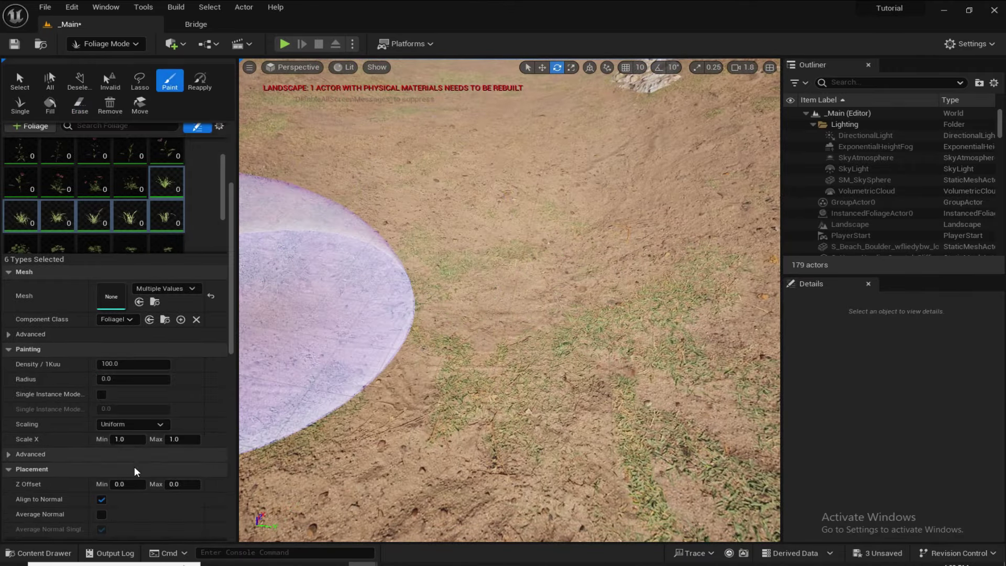
right_drag(571, 229, 571, 203)
text(s)
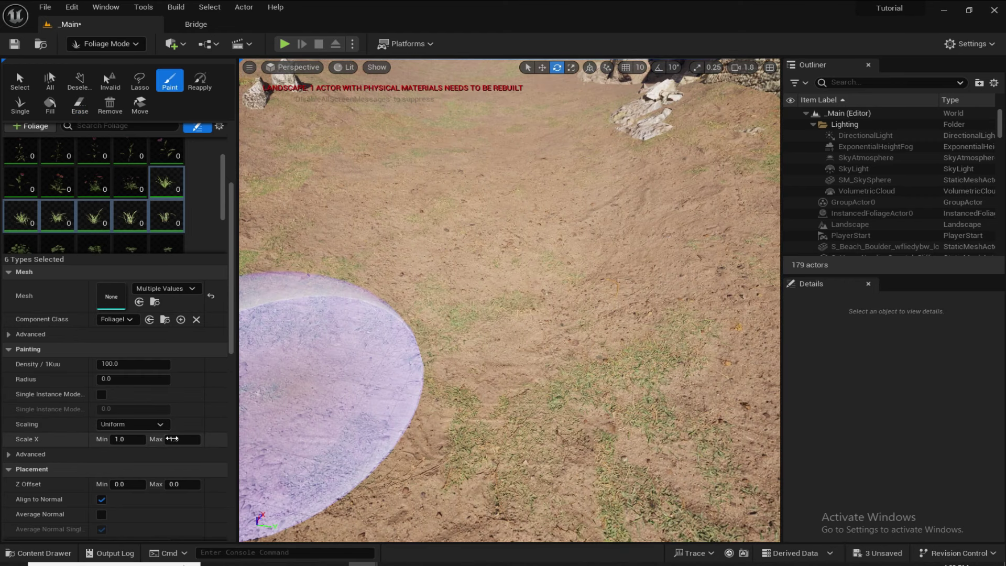
text(2)
key(Return)
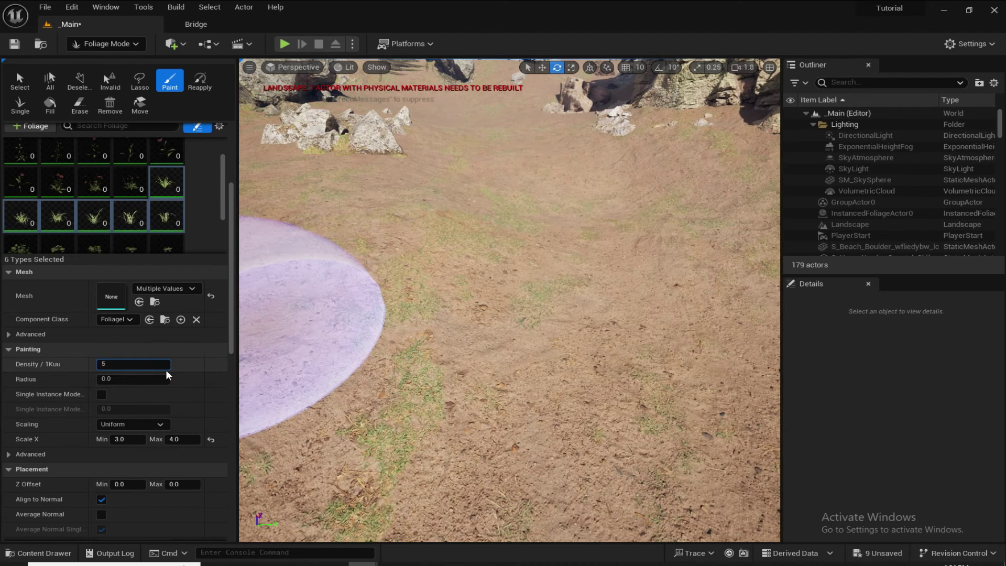
key(Return)
Paint Ribbon Grass patches across the ground on both sides of the path to the stairs, using a brush size of about 213
click(406, 296)
mouse_move(514, 327)
right_down()
mouse_move(514, 310)
mouse_move(492, 304)
right_up()
key(s)
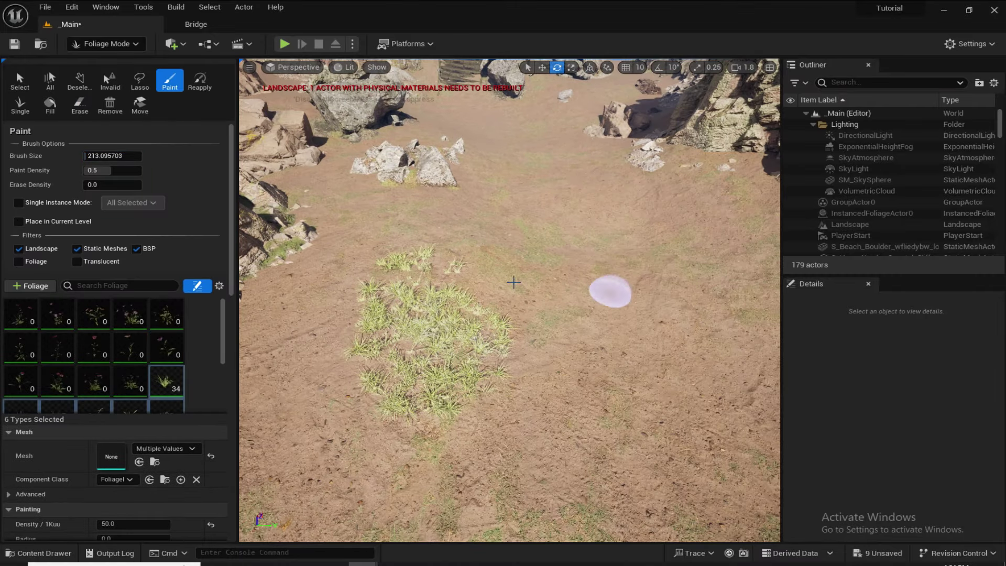
right_drag(514, 283, 526, 265)
key(s)
key(w)
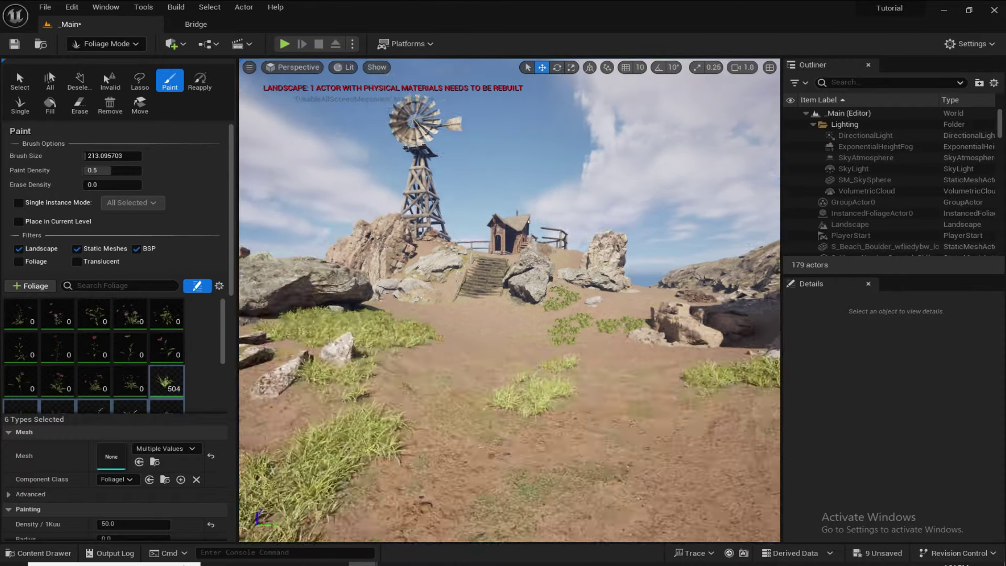
drag(398, 430, 350, 391)
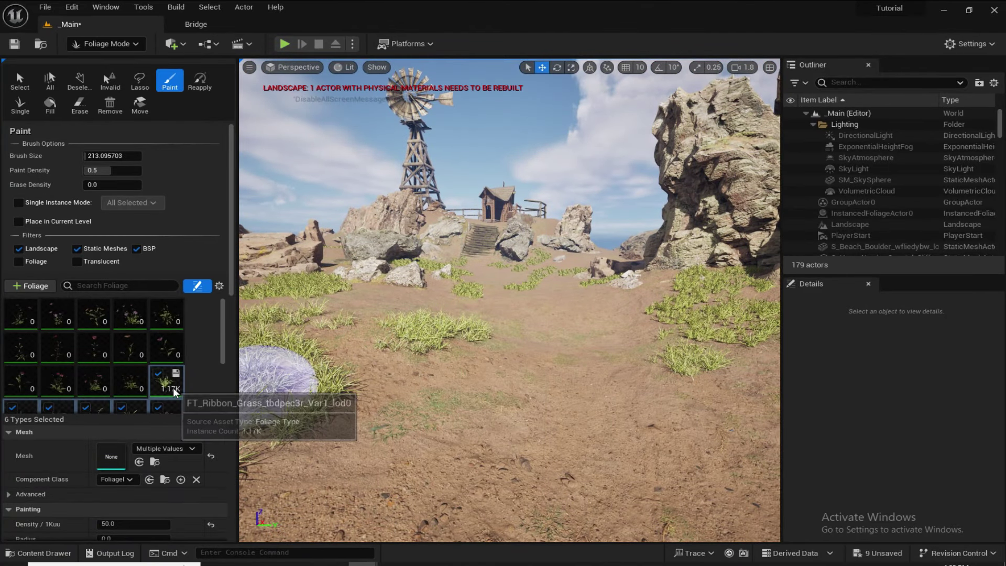
Deactivate the Ribbon Grass types, and select and activate the twelve Yellow Archangel foliage types
scroll(173, 388, down, 2)
key(shift)
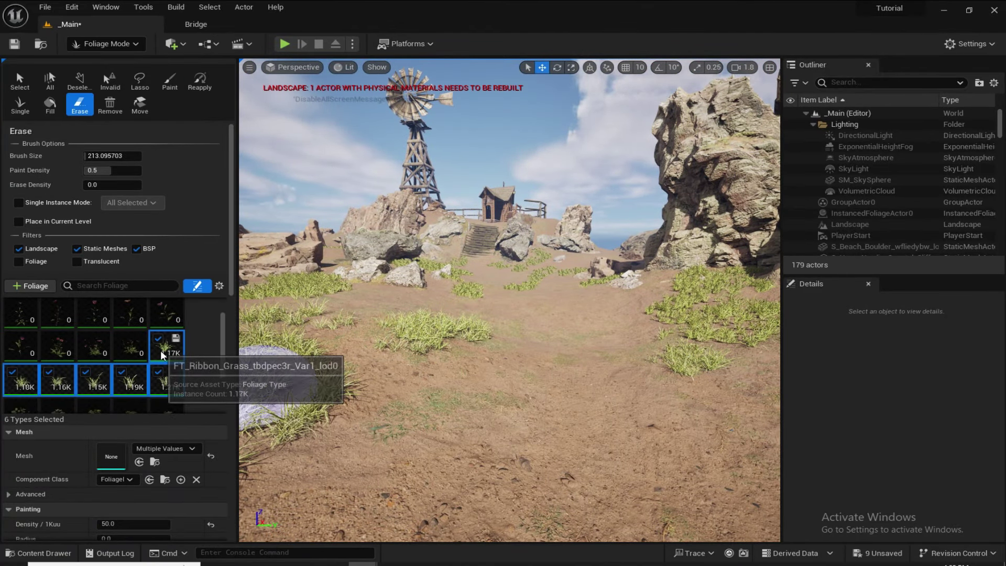
scroll(115, 356, down, 3)
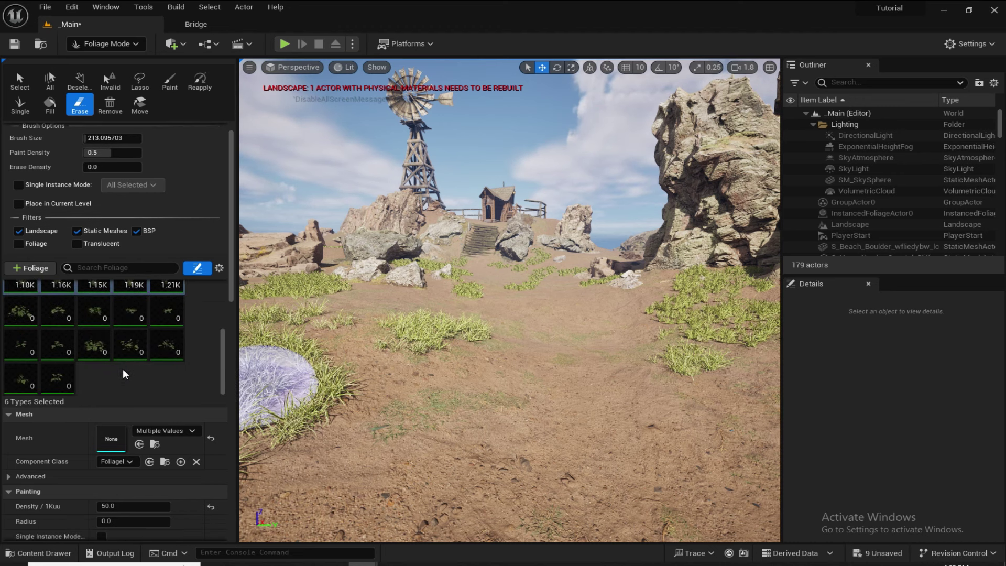
click(26, 313)
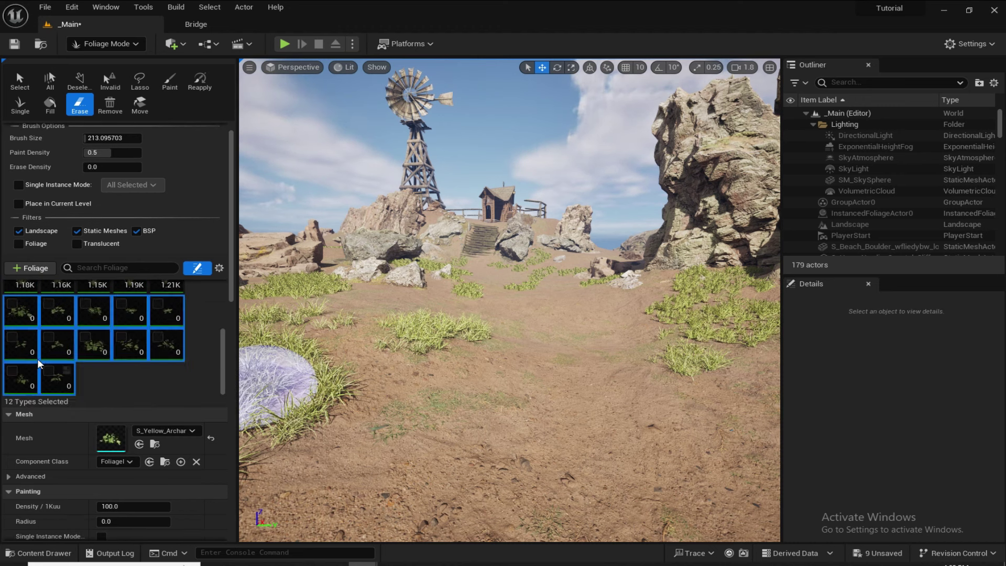
click(15, 307)
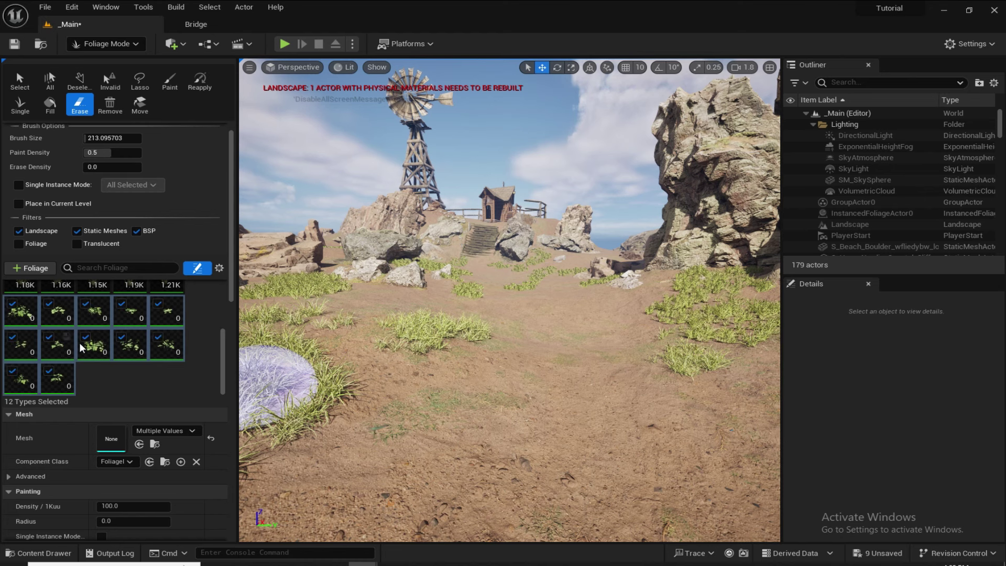
scroll(56, 368, up, 1)
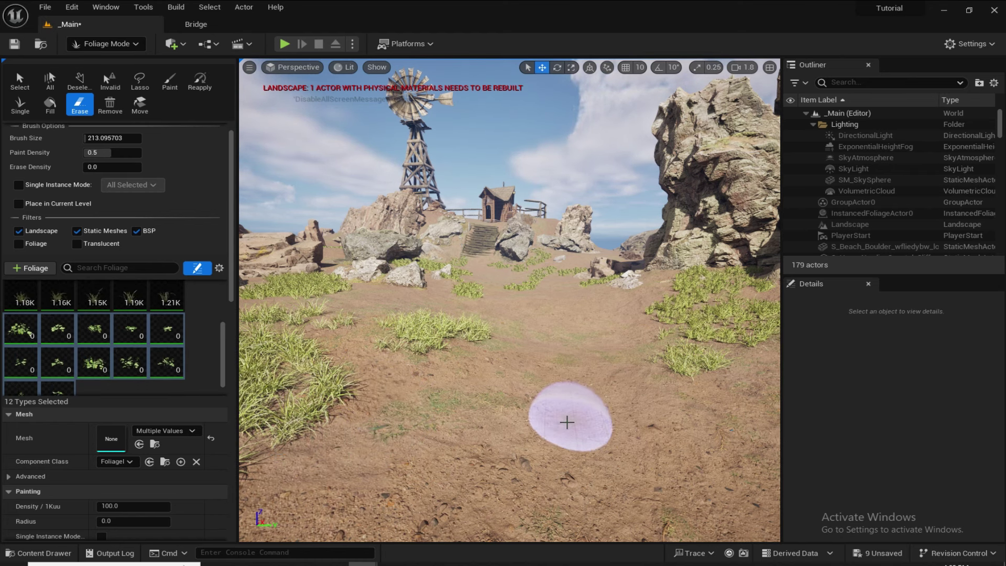
Paint a test patch of Yellow Archangel on the bare path and erase it
mouse_move(560, 422)
right_down()
mouse_move(587, 471)
mouse_move(628, 471)
right_up()
click(458, 314)
mouse_move(458, 314)
shift+mouse_down()
mouse_move(460, 341)
mouse_move(379, 340)
shift+mouse_up()
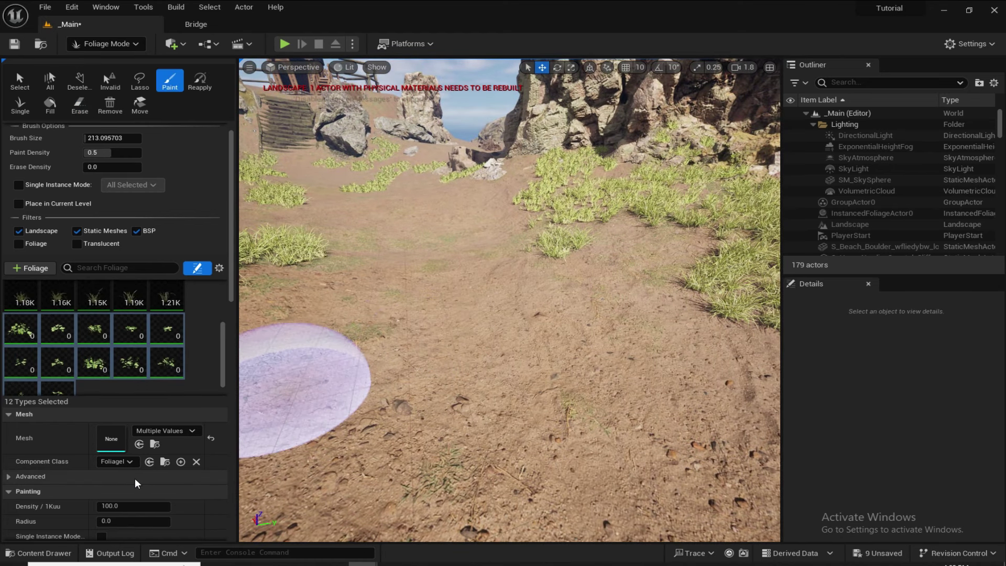
Set the twelve Yellow Archangel types' Scale X to a minimum of 20 and a maximum of 25
scroll(125, 497, down, 3)
scroll(124, 501, down, 4)
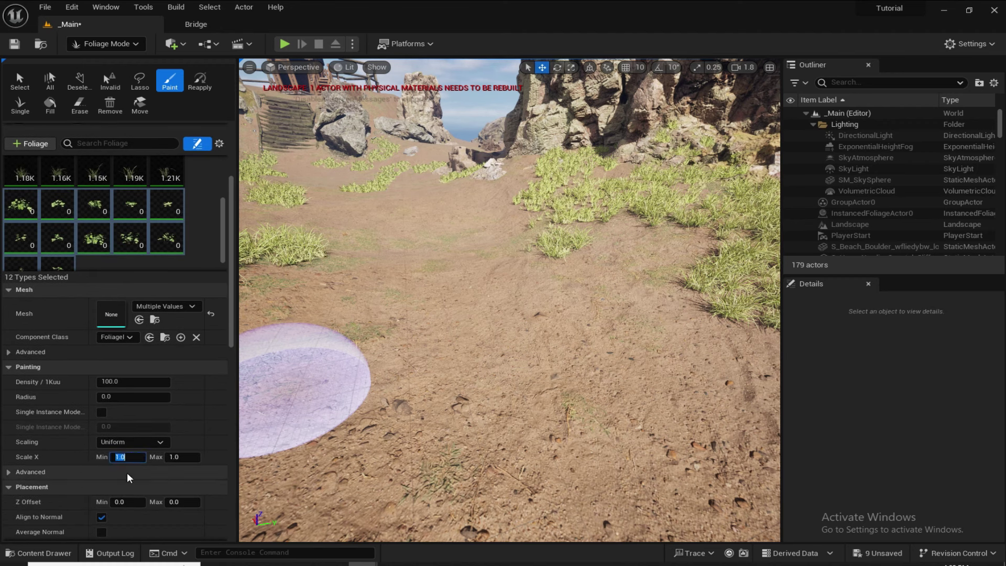
text(20)
click(178, 457)
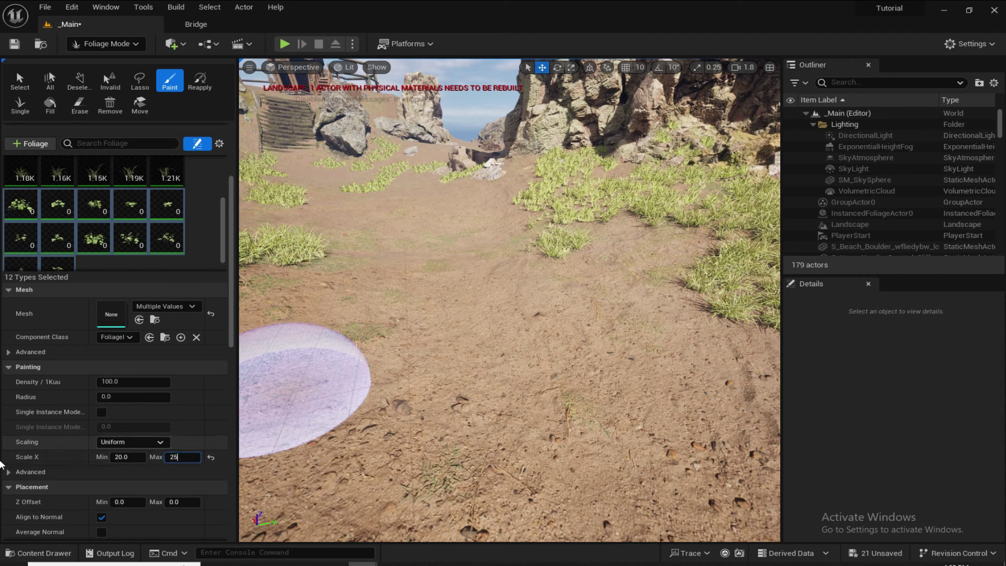
key(Return)
Test-paint the enlarged Yellow Archangel plants on the path and erase them
click(540, 327)
mouse_move(456, 393)
shift+mouse_down()
mouse_move(519, 373)
mouse_move(515, 329)
shift+mouse_up()
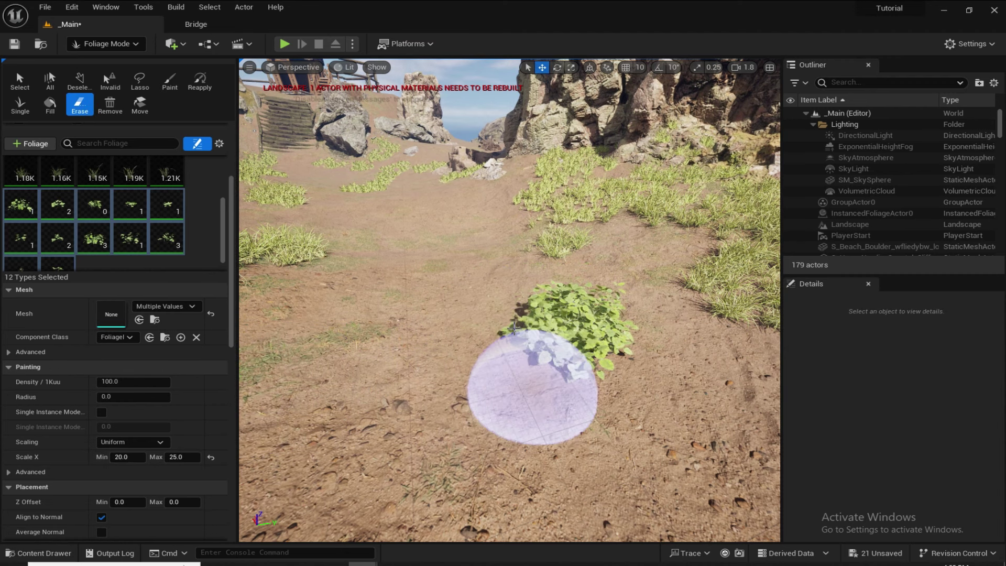
shift+click(514, 328)
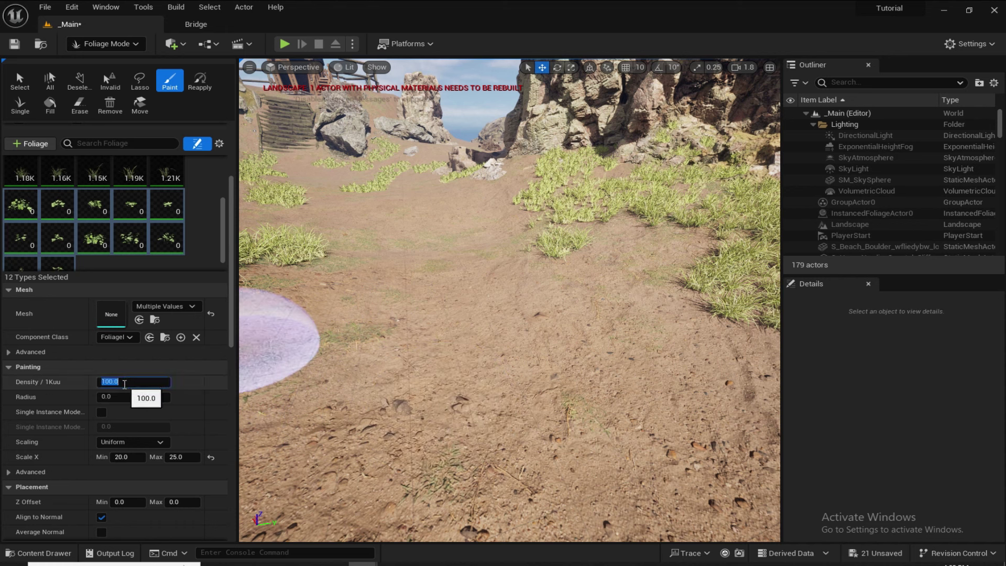
Set the Yellow Archangel density to 5 and paint the plants over the slopes and rocks around the hill with a brush of about 543
text(5)
drag(368, 364, 452, 374)
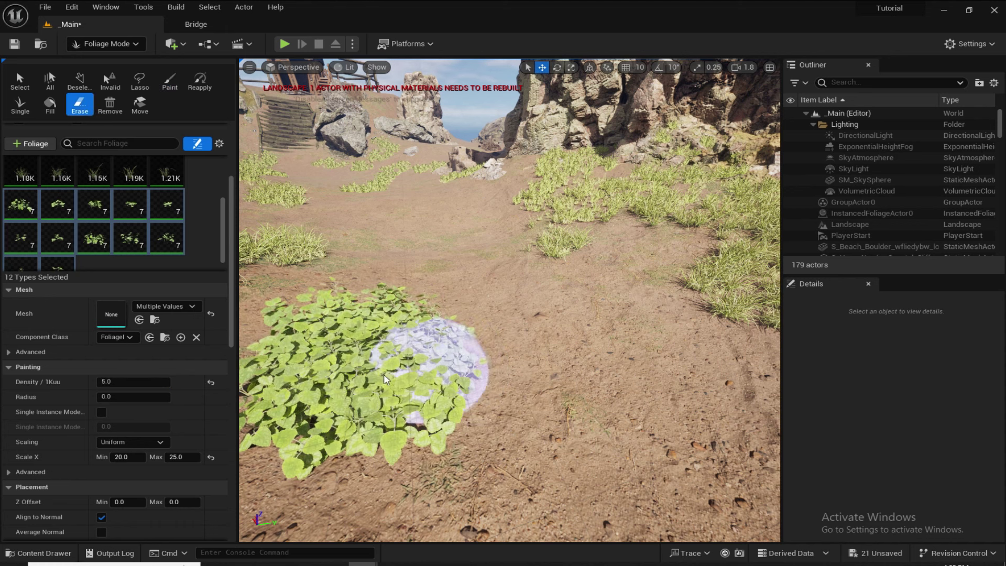
mouse_move(384, 379)
shift+mouse_down()
mouse_move(341, 357)
mouse_move(449, 382)
mouse_move(342, 355)
shift+mouse_up()
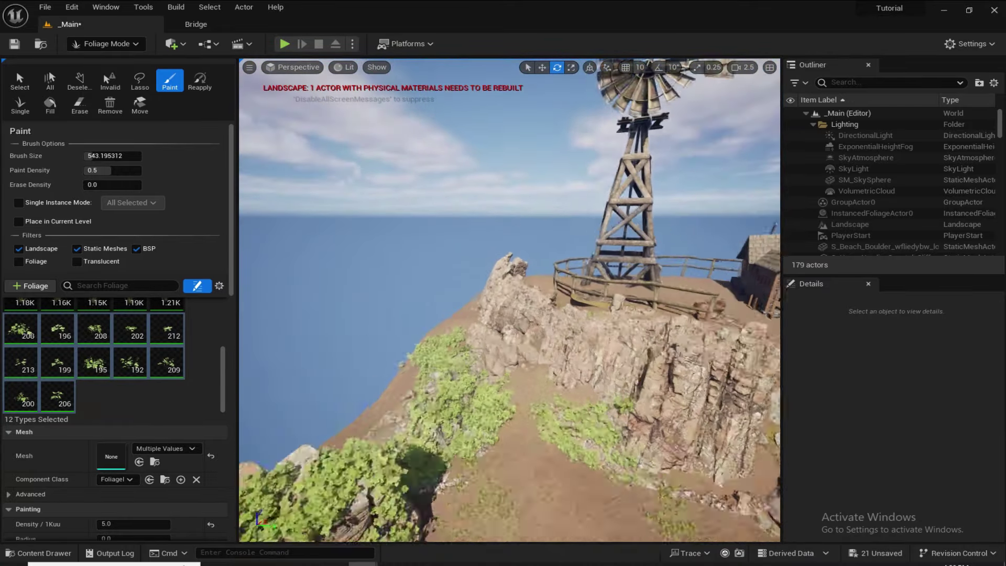
drag(488, 361, 519, 274)
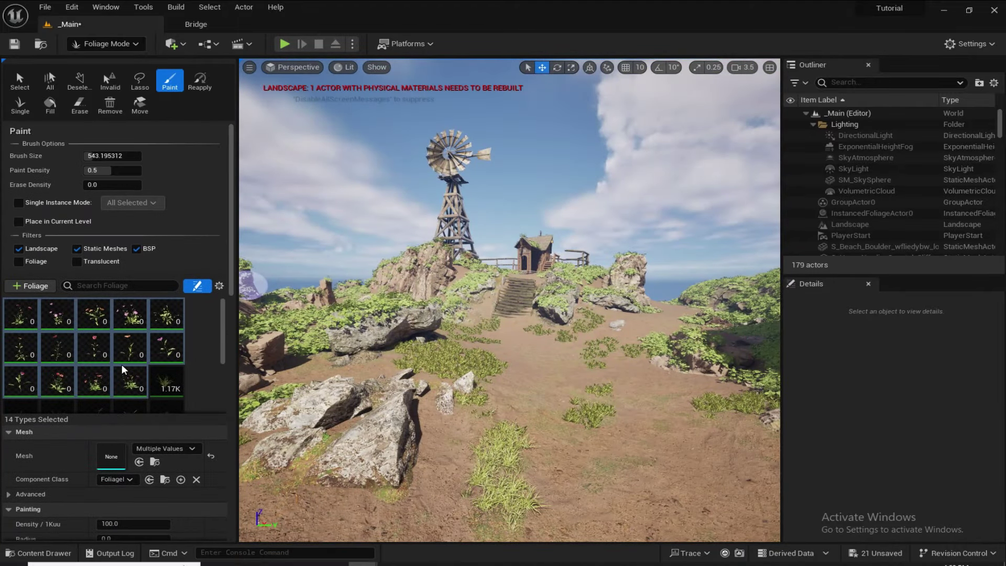
Select all fourteen Field Poppy foliage types
scroll(121, 369, down, 3)
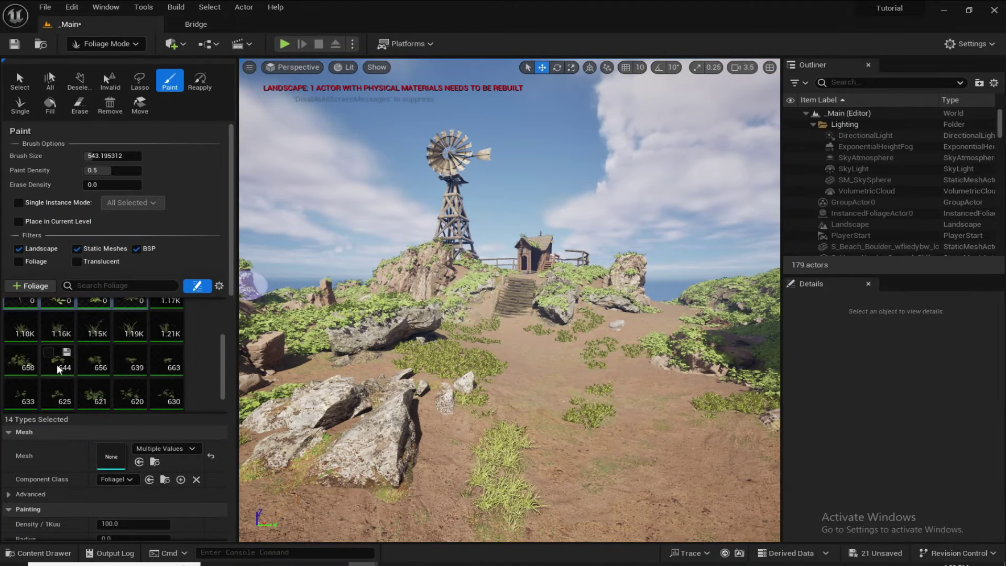
scroll(77, 333, up, 2)
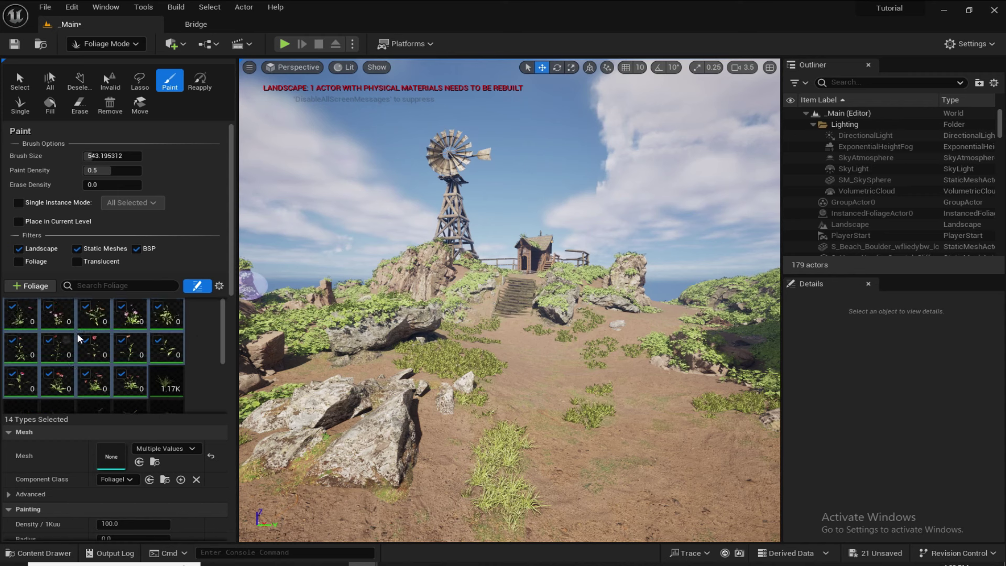
click(11, 317)
shift+click(125, 392)
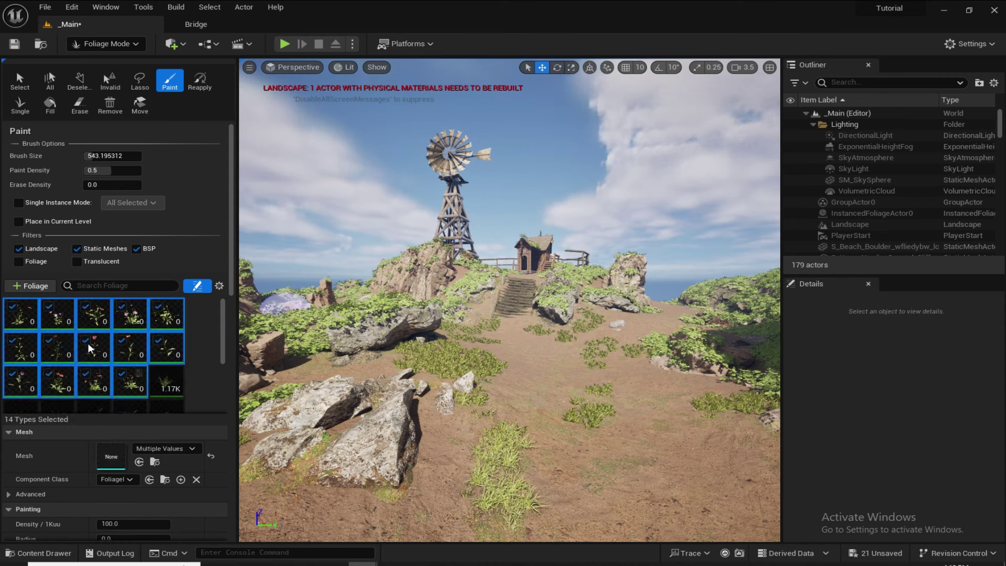
click(18, 329)
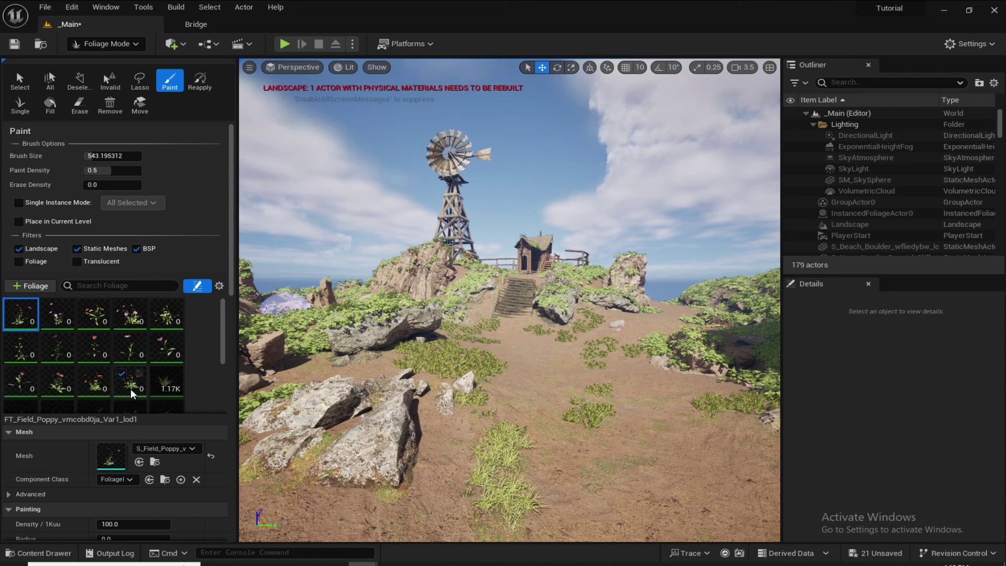
key(ctrl+a)
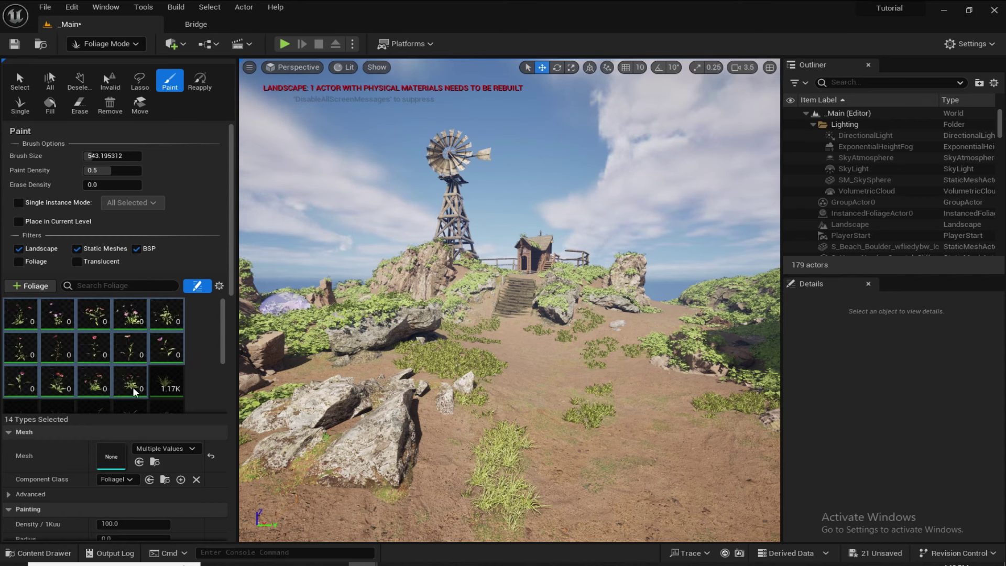
Set the Field Poppy types' minimum and maximum Scale X to 3 and density to 10, and test-paint a patch on the bare path
key(w)
mouse_move(268, 350)
right_down()
mouse_move(314, 383)
mouse_move(273, 351)
mouse_move(272, 393)
mouse_move(286, 385)
mouse_move(278, 430)
right_up()
key(s)
key(w)
key(s)
key(w)
mouse_move(530, 286)
right_down()
mouse_move(530, 325)
mouse_move(524, 315)
mouse_move(493, 335)
right_up()
scroll(110, 440, down, 3)
click(110, 439)
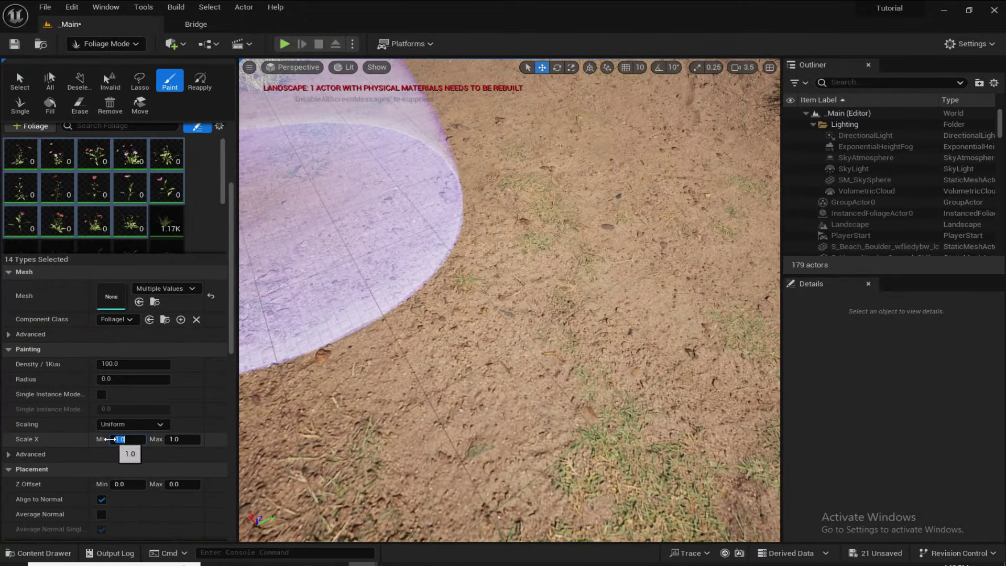
text(2)
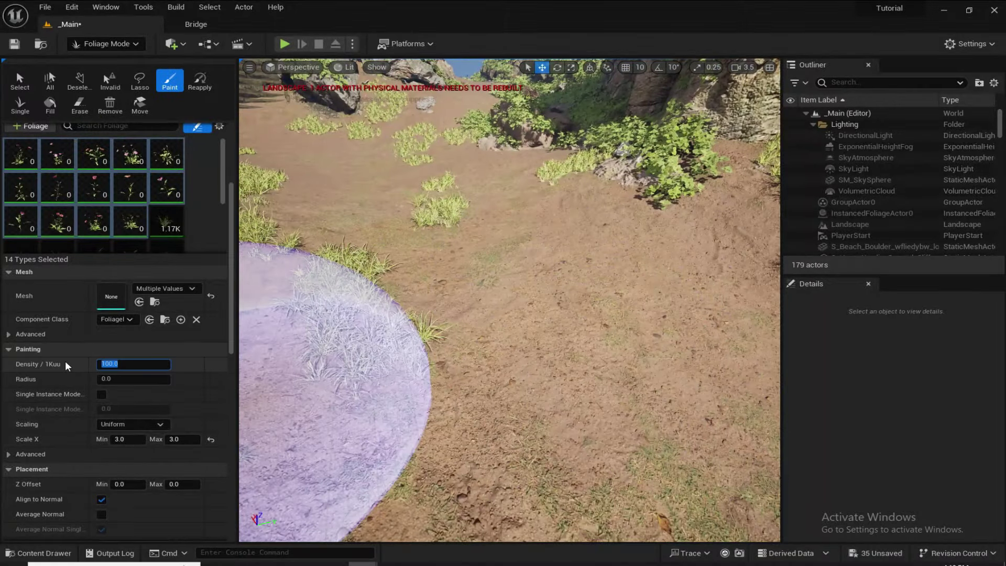
text(10)
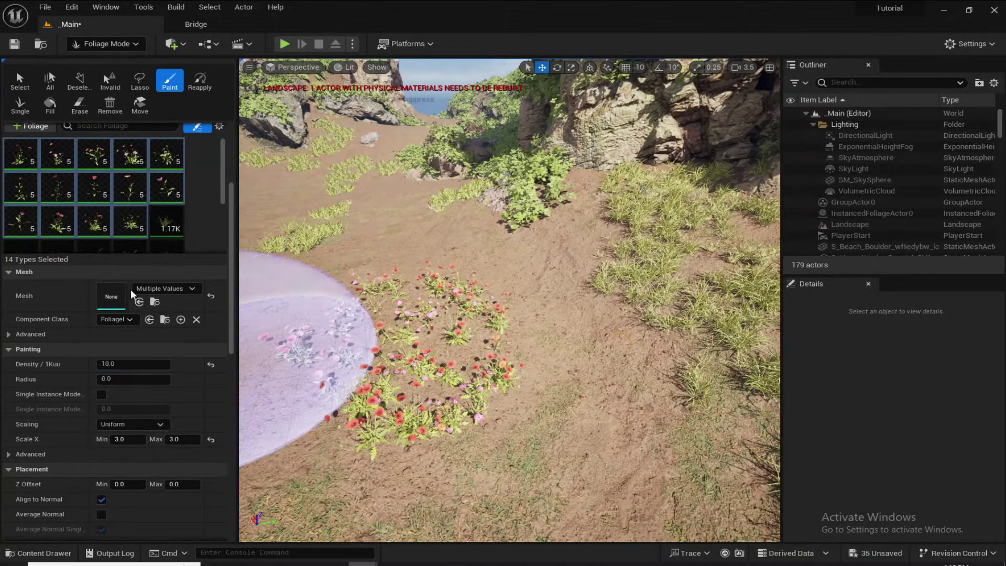
Set the poppies' Scale X to 4 minimum and 5 maximum and density to 5, and paint them over the slopes with a brush of about 450
key(ctrl+z)
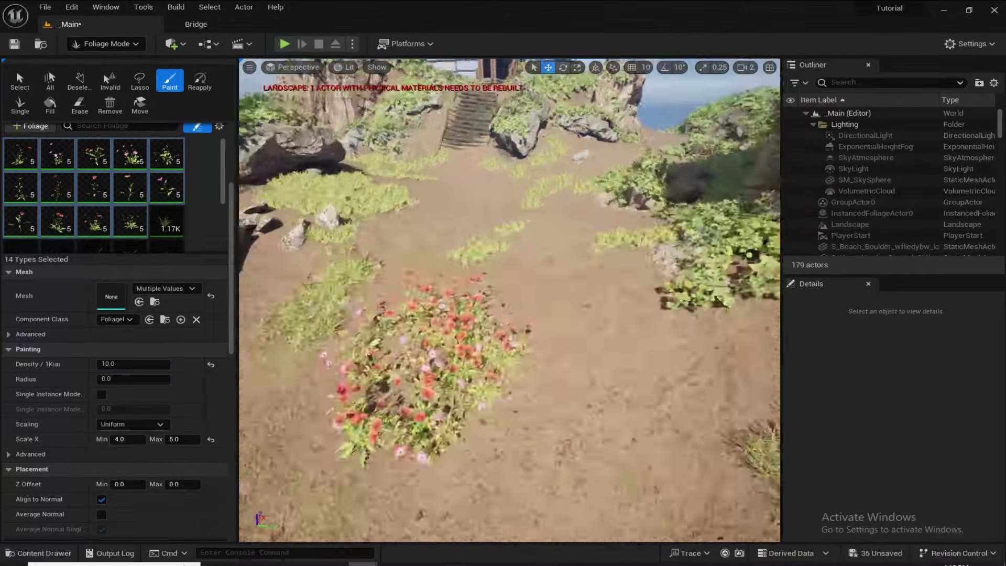
click(136, 363)
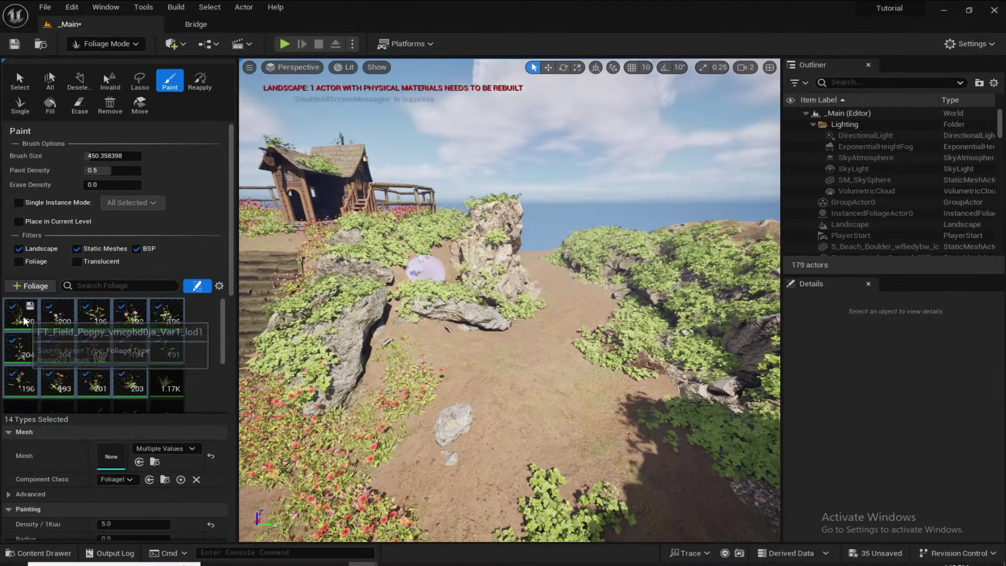
Add the Mossy Stones Pack at medium quality to the project from the local Megascans assets in Bridge
scroll(98, 334, down, 2)
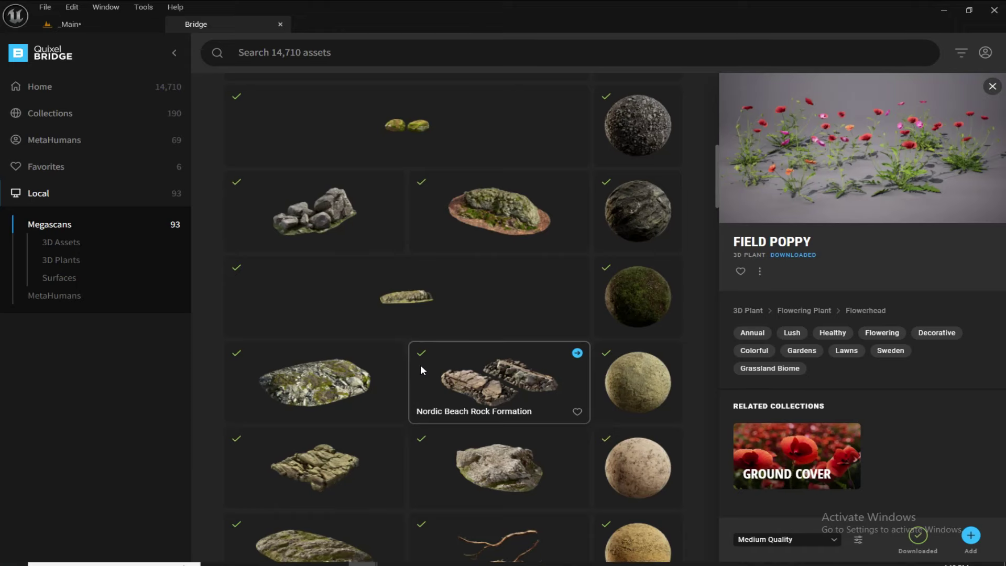
scroll(562, 270, up, 5)
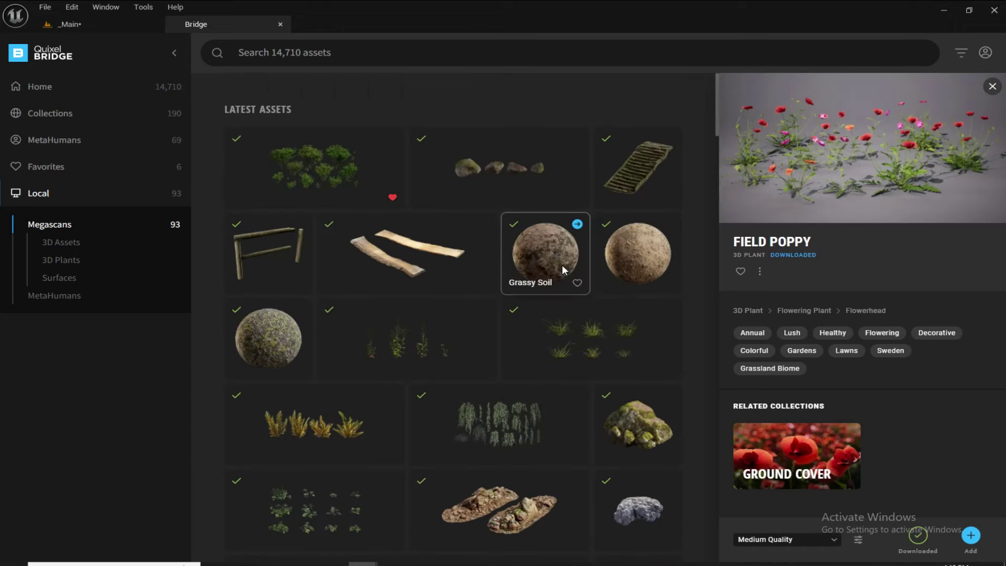
click(498, 170)
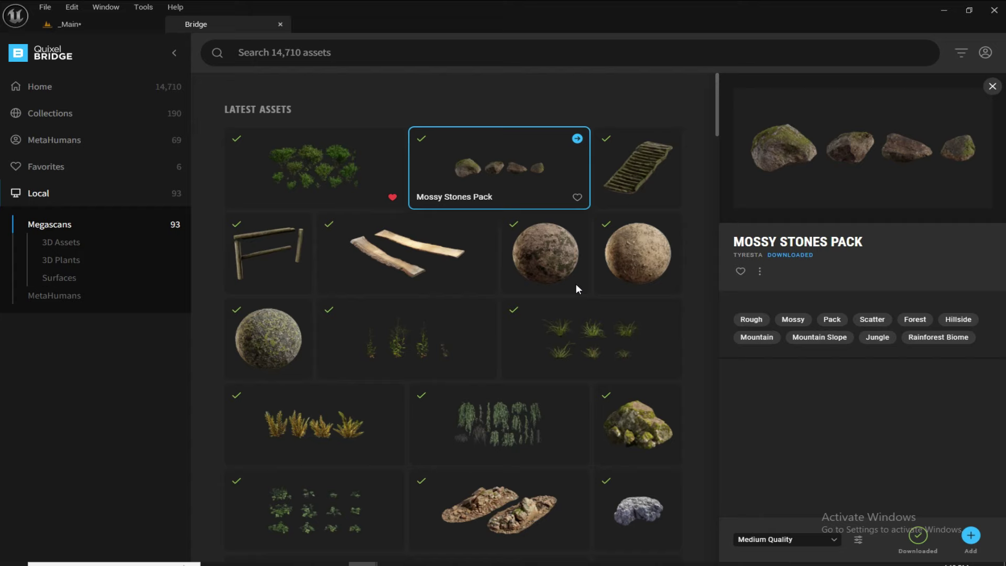
click(970, 535)
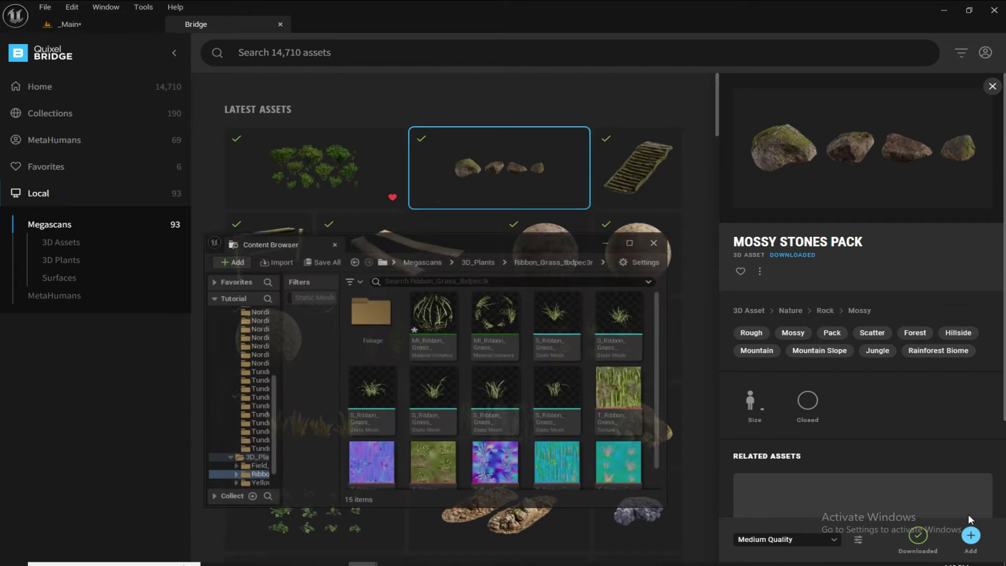
click(615, 226)
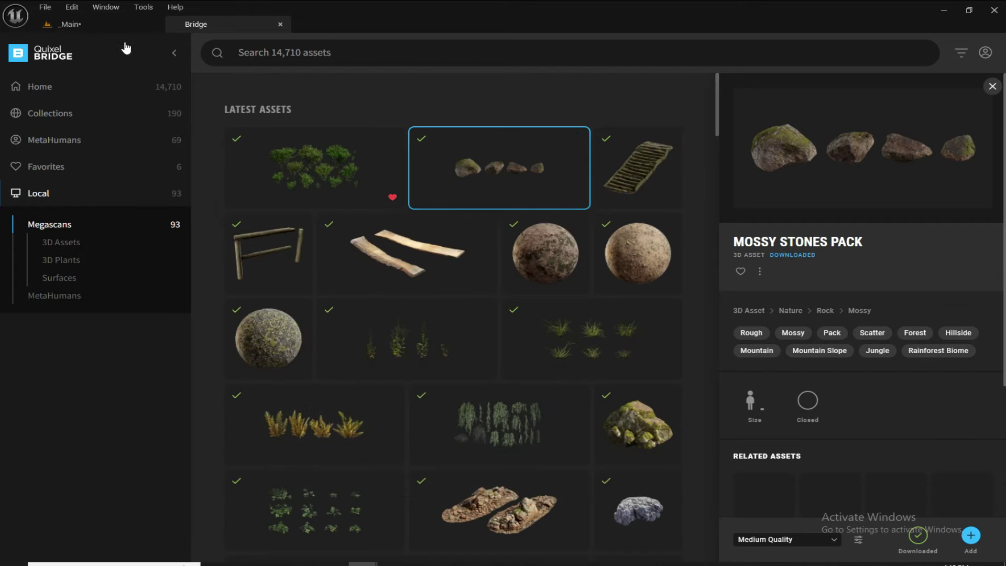
Return to the _Main level and clear the selection of foliage types
click(65, 24)
key(s)
right_drag(471, 192, 449, 214)
scroll(125, 304, up, 3)
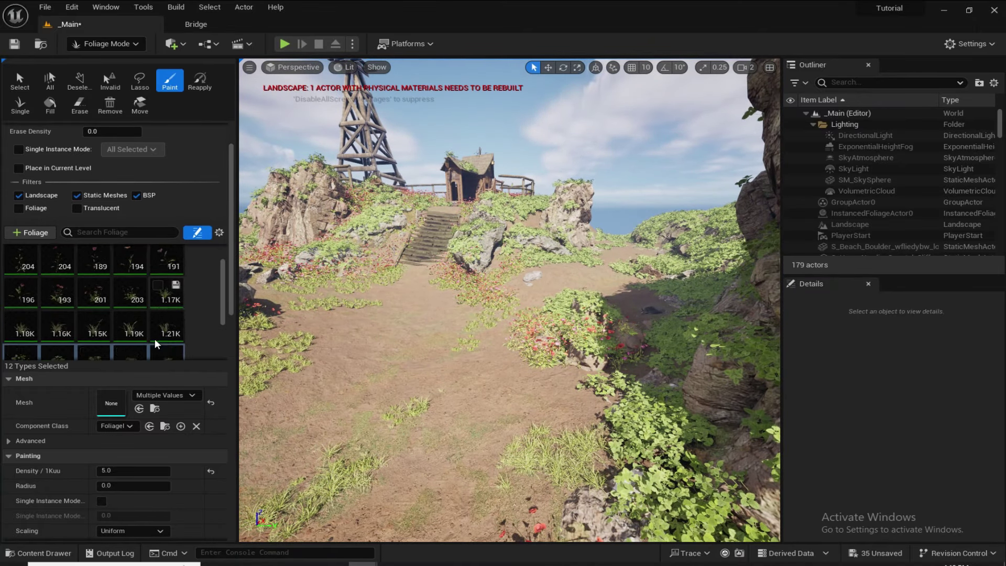
scroll(35, 326, up, 3)
scroll(156, 369, up, 3)
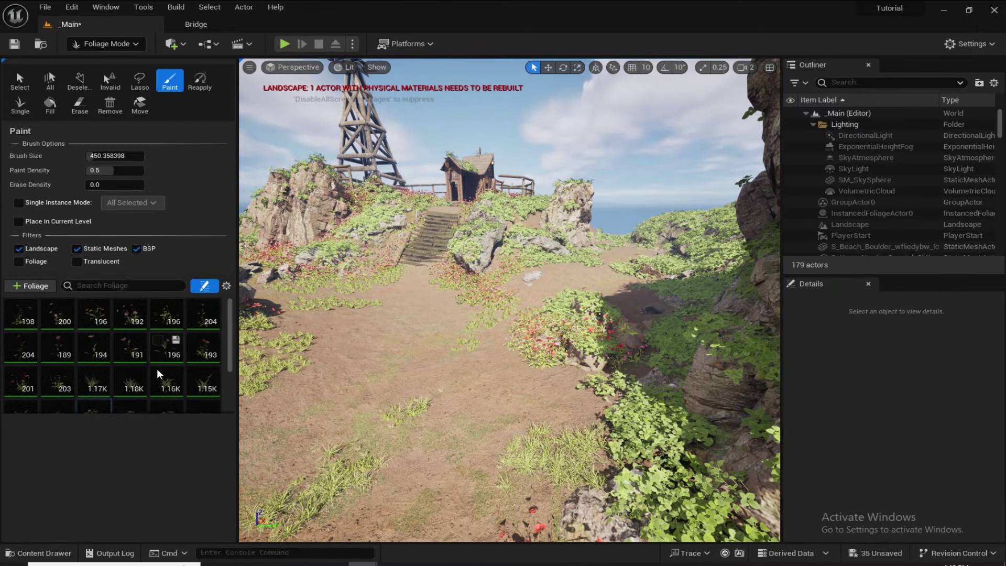
scroll(152, 360, down, 5)
scroll(127, 333, up, 1)
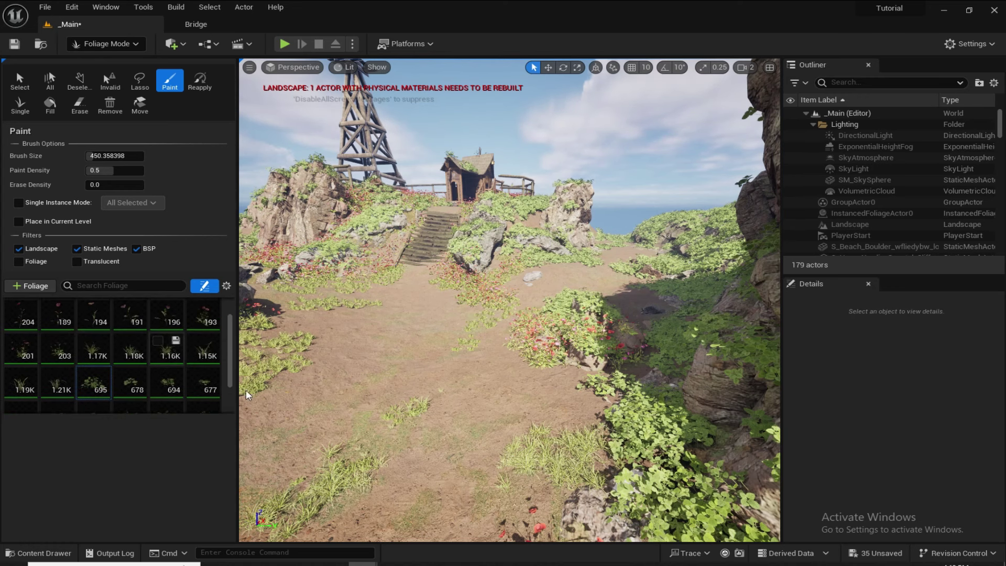
Add the four Mossy Stones Pack meshes from the Megascans 3D_Assets folder as foliage types
key(ctrl+space)
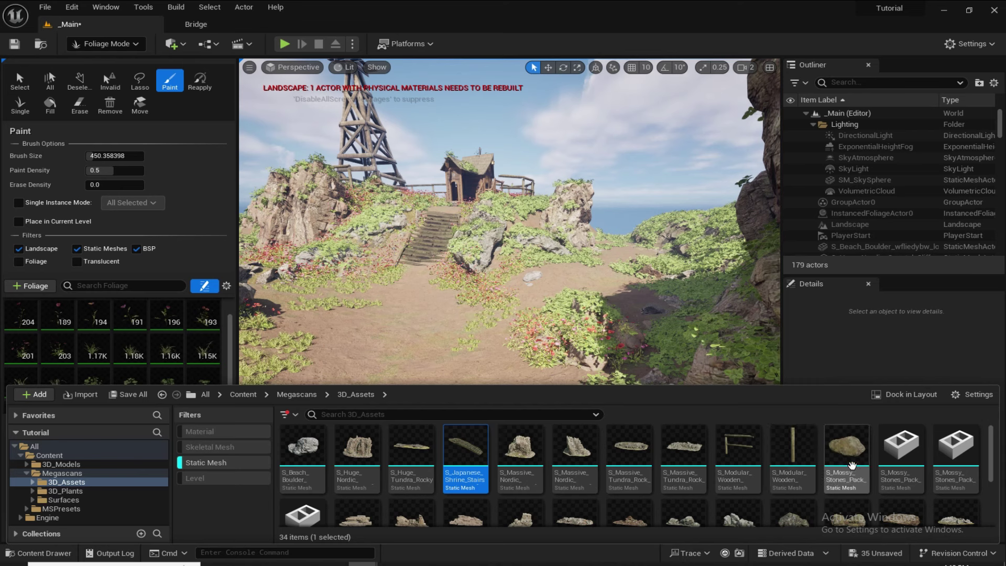
scroll(853, 466, down, 2)
scroll(521, 468, up, 3)
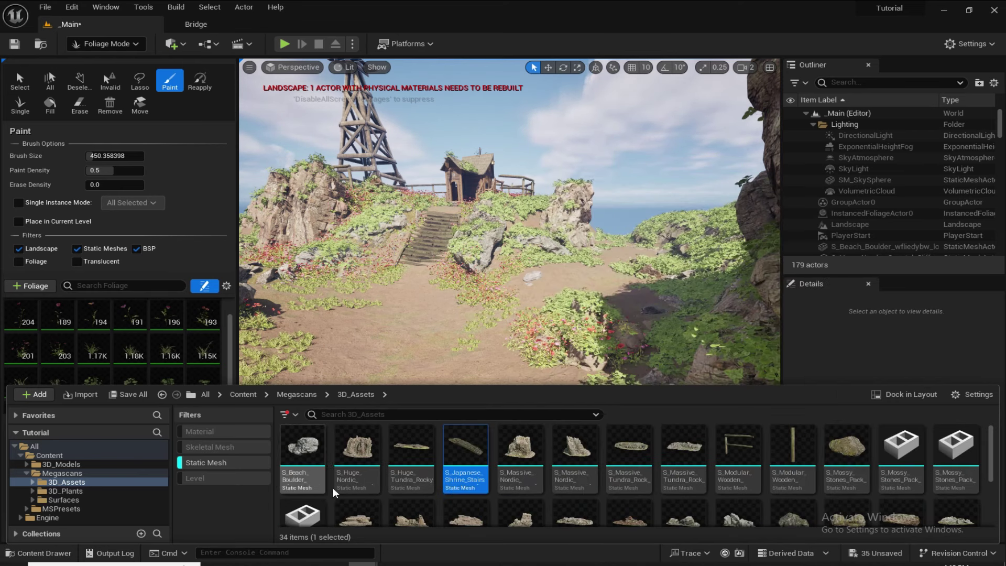
scroll(334, 492, down, 2)
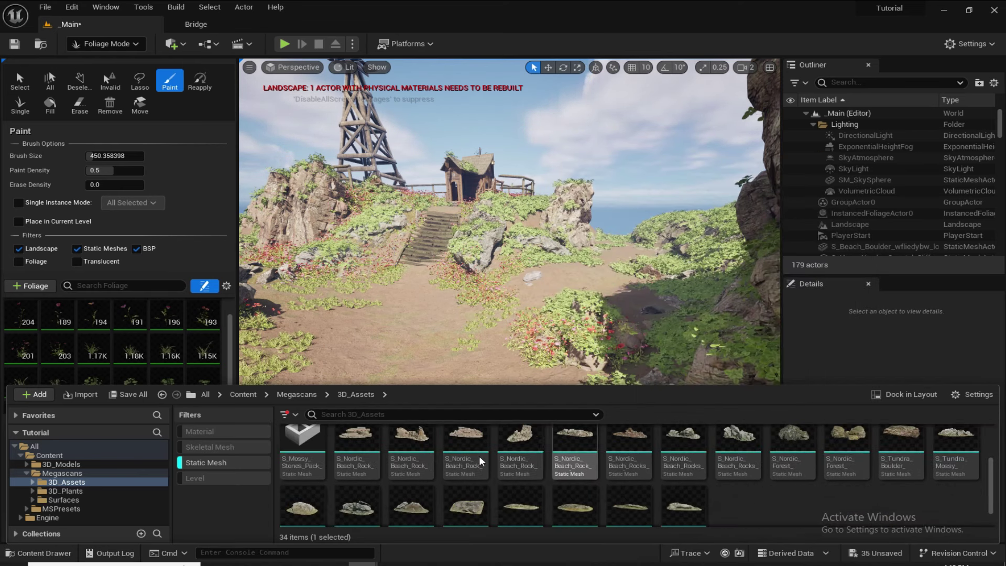
shift+click(312, 460)
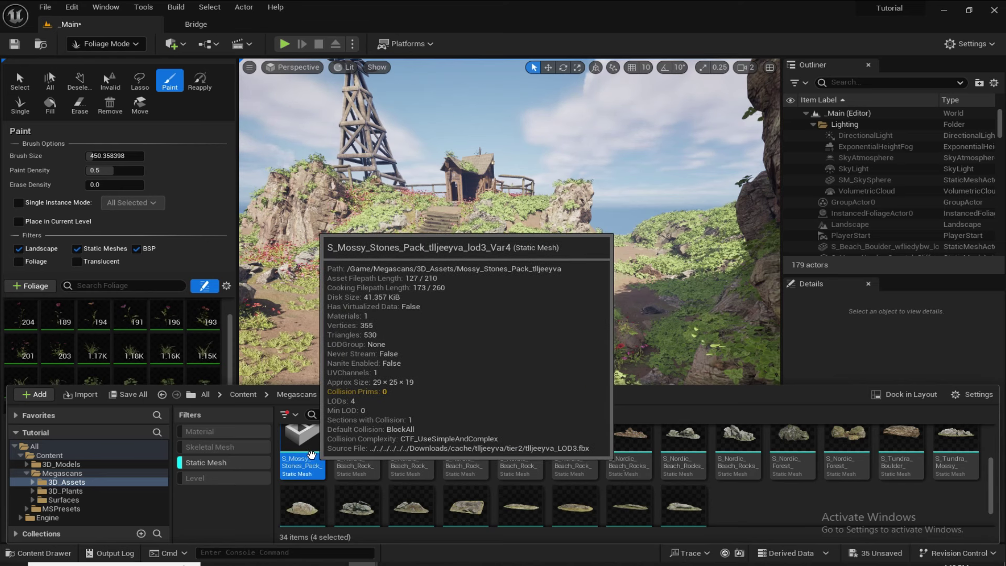
drag(310, 457, 161, 347)
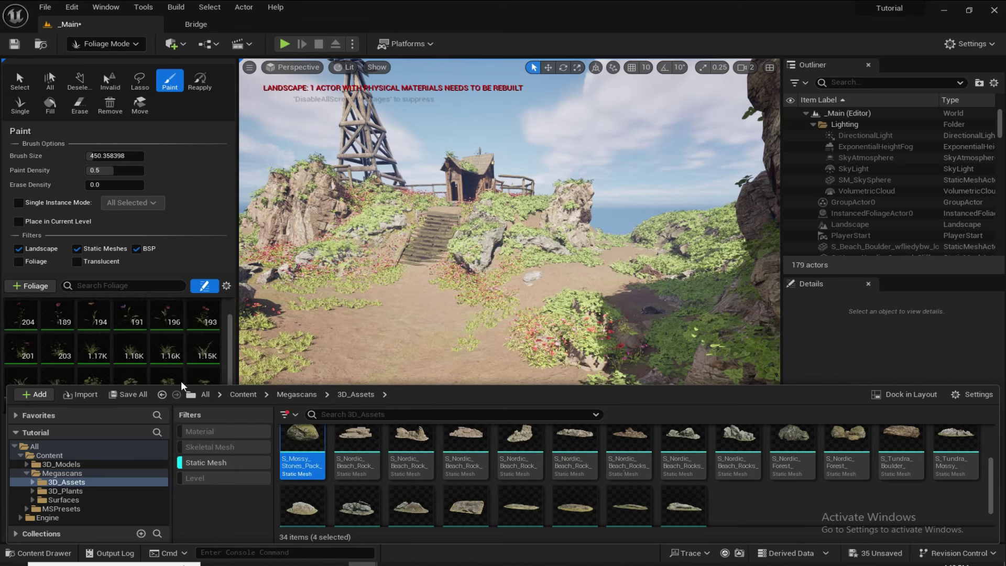
Select the four Mossy Stones foliage types for painting
scroll(89, 391, down, 2)
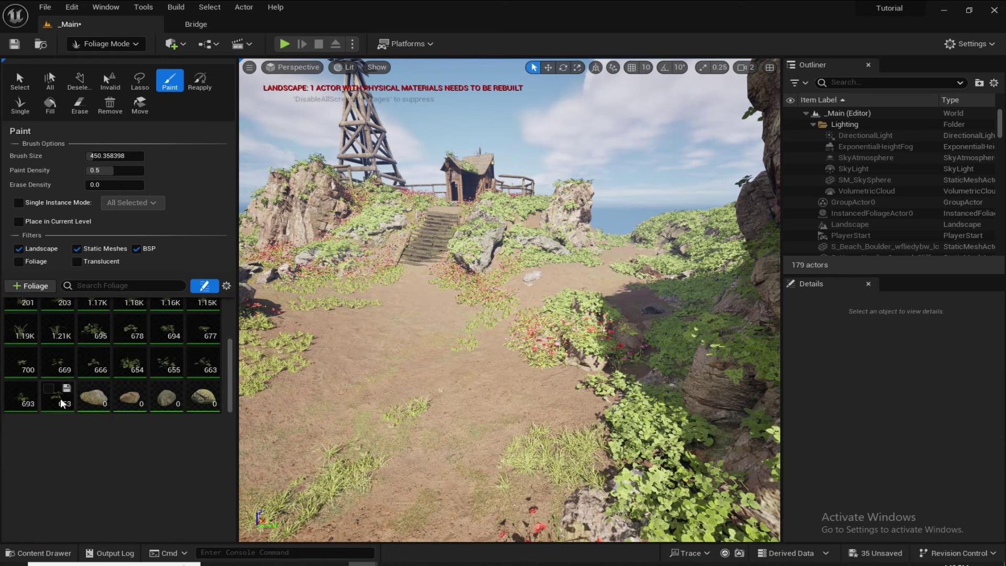
click(88, 398)
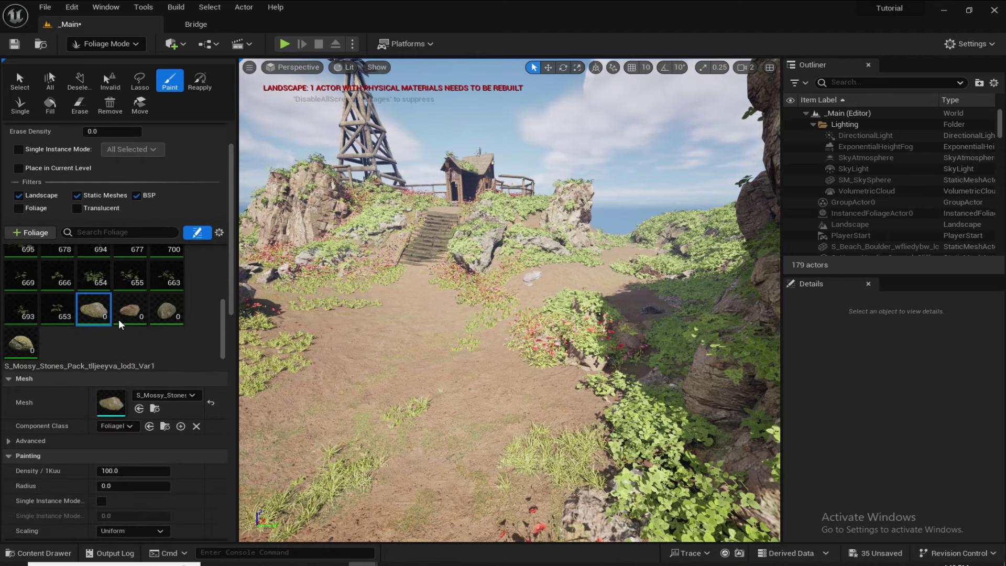
shift+click(16, 345)
Test-paint the mossy stones on the bare path beside the poppies and erase them
key(w)
mouse_move(369, 362)
right_down()
mouse_move(388, 408)
mouse_move(449, 434)
mouse_move(454, 456)
mouse_move(453, 420)
right_up()
click(450, 434)
key(w)
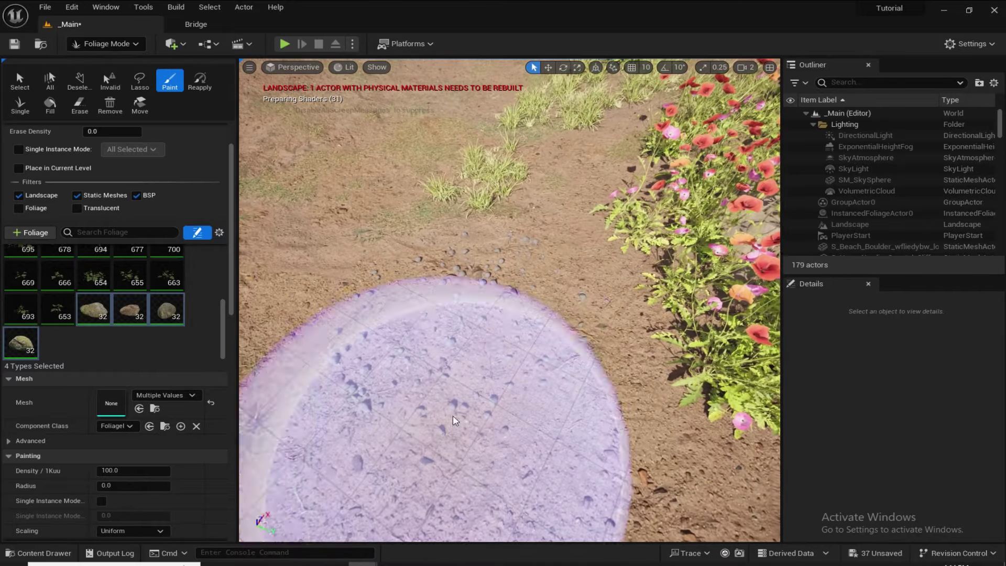
shift+drag(454, 419, 435, 281)
Set the mossy stones' maximum Scale X to 2, test-paint them on the path and undo the patch
scroll(81, 476, down, 3)
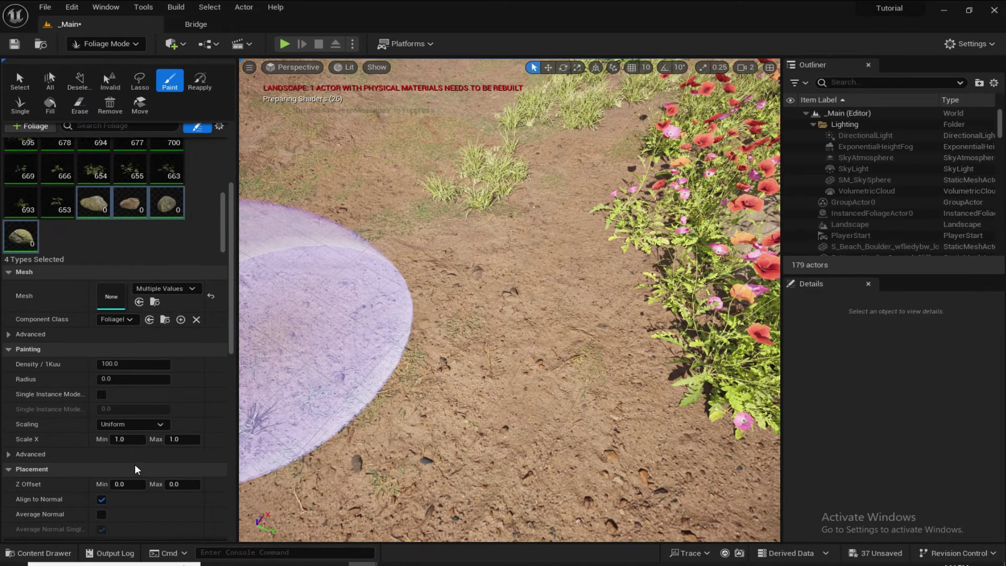
click(176, 439)
text(2)
key(Return)
click(481, 317)
key(s)
right_drag(482, 317, 481, 308)
key(ctrl+z)
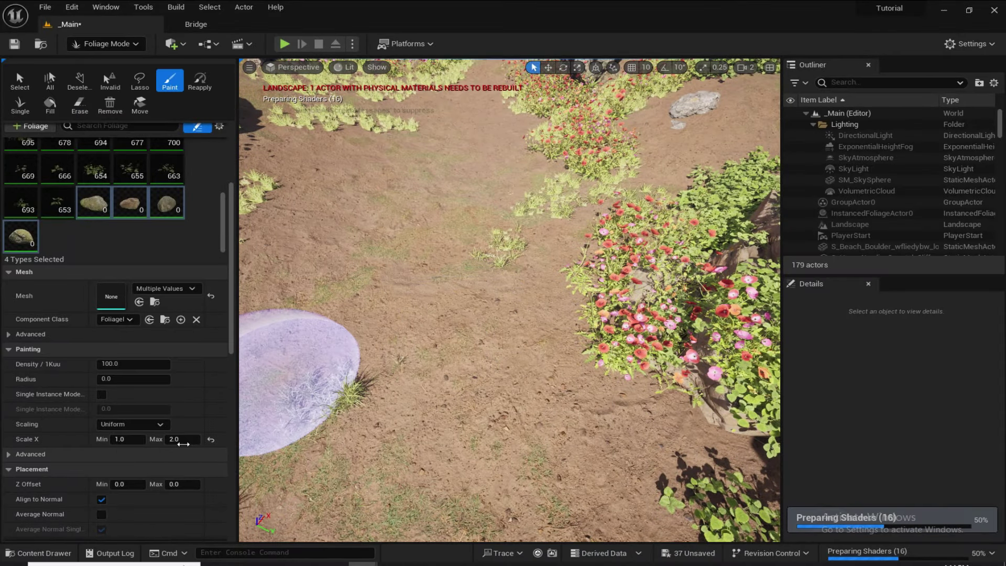
Set the mossy stones' maximum Scale X to 3, test-paint them on the path and undo the patch
click(181, 440)
text(3)
key(Return)
click(417, 308)
mouse_move(417, 307)
right_down()
mouse_move(454, 341)
mouse_move(472, 387)
right_up()
key(ctrl+z)
Set the paint density to 0.2 and scatter mossy stones over the lower end of the path
key(s)
right_drag(484, 336, 538, 307)
scroll(485, 337, up, 1)
right_drag(474, 312, 440, 378)
scroll(96, 261, up, 4)
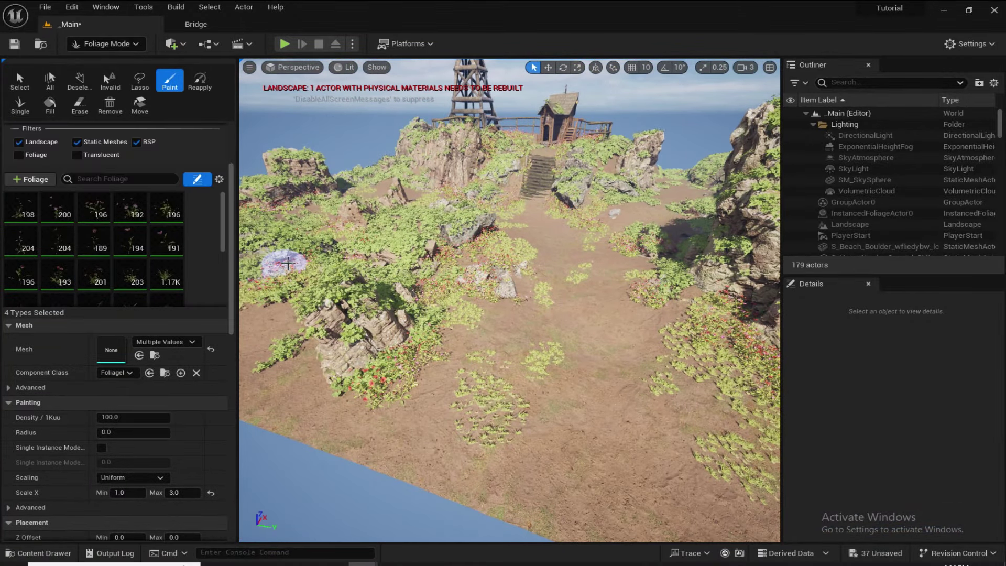
scroll(97, 220, up, 4)
mouse_move(99, 156)
mouse_down()
mouse_move(126, 156)
mouse_move(99, 170)
mouse_up()
mouse_move(510, 389)
right_down()
mouse_move(462, 366)
mouse_move(503, 335)
mouse_move(535, 404)
right_up()
key(w)
scroll(529, 346, down, 3)
right_drag(524, 288, 517, 246)
Set the brush size to about 450 and paint mossy stones along the path up towards the stairs
drag(100, 157, 90, 157)
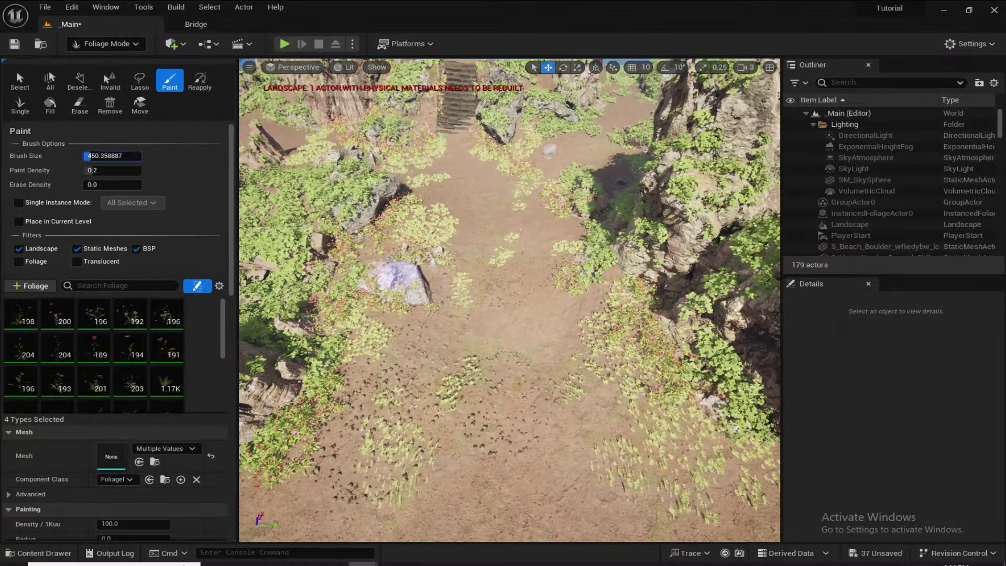
right_drag(502, 368, 465, 341)
right_drag(339, 283, 339, 336)
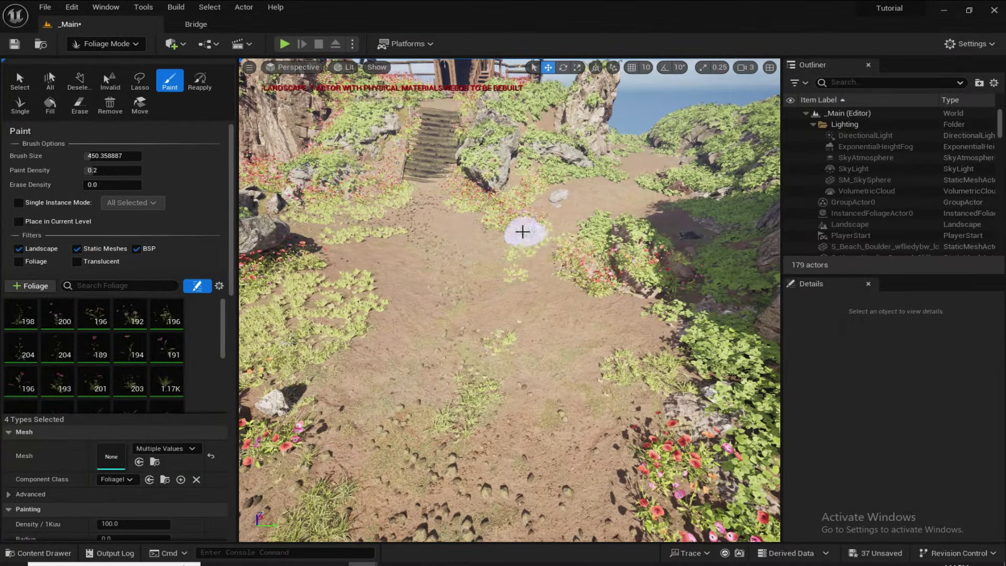
right_drag(393, 291, 353, 214)
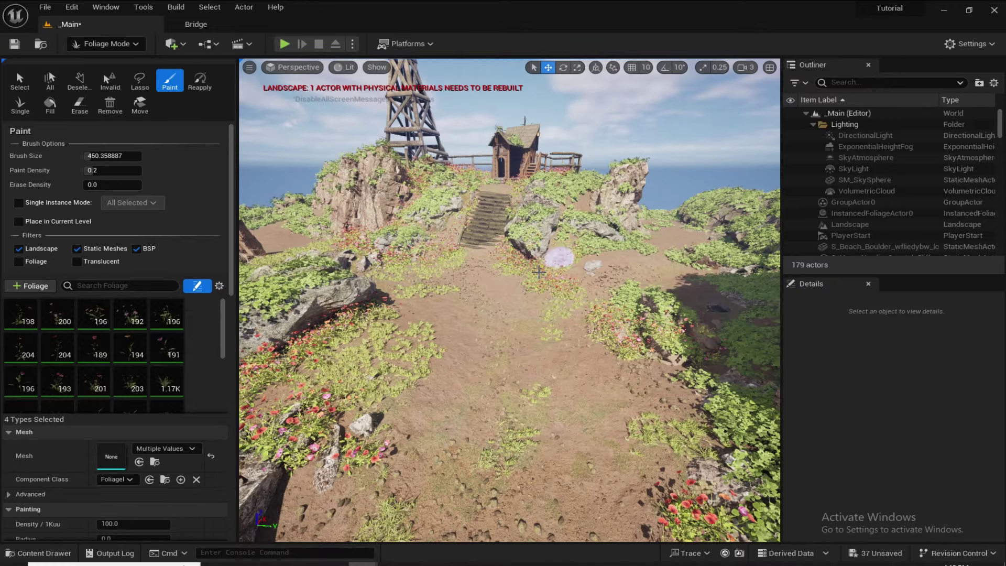
mouse_move(515, 269)
right_down()
mouse_move(571, 286)
mouse_move(540, 277)
right_up()
key(s)
key(shift)
right_drag(393, 373, 387, 314)
Set the brush size to about 1045 and the paint density to 0.15 for the mossy stones
drag(90, 156, 94, 156)
drag(92, 171, 90, 170)
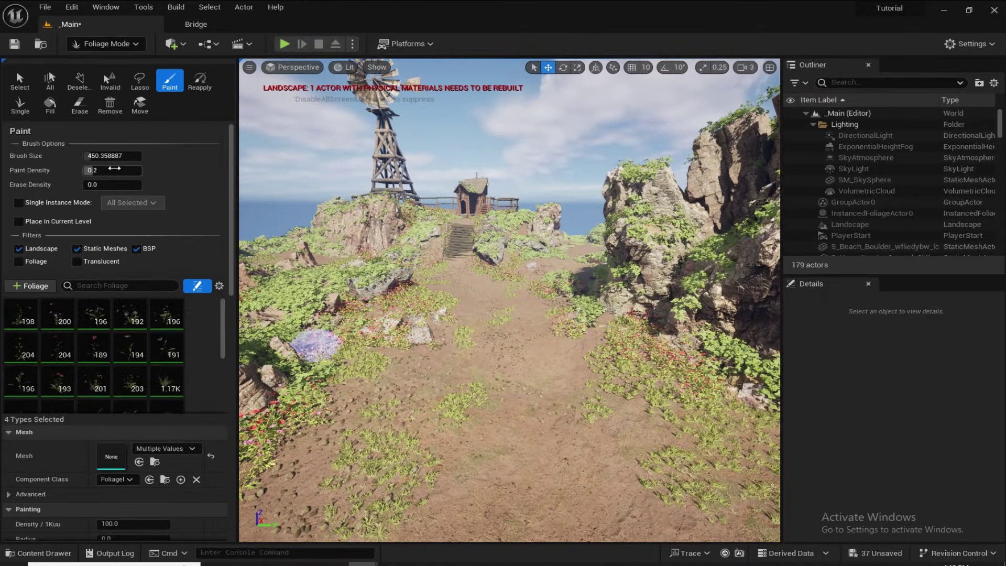
key(w)
mouse_move(601, 341)
right_down()
mouse_move(632, 386)
mouse_move(553, 385)
mouse_move(553, 356)
right_up()
drag(93, 156, 101, 156)
Try Density / 1Kuu values of 20 and 50 for the mossy stones
scroll(78, 461, down, 1)
click(118, 506)
text(20)
key(Return)
mouse_move(501, 361)
right_down()
mouse_move(501, 304)
mouse_move(527, 262)
mouse_move(501, 279)
mouse_move(530, 258)
right_up()
key(s)
click(133, 506)
text(50)
key(Return)
Set the mossy stones' Density / 1Kuu to 100 and paint them over the ground around the path
click(137, 506)
text(100)
key(Return)
key(w)
key(s)
key(s)
mouse_move(500, 301)
right_down()
mouse_move(543, 302)
mouse_move(500, 335)
right_up()
key(w)
Erase surplus mossy stones from the middle of the path with a brush of about 1045
scroll(500, 301, down, 1)
key(e)
key(shift)
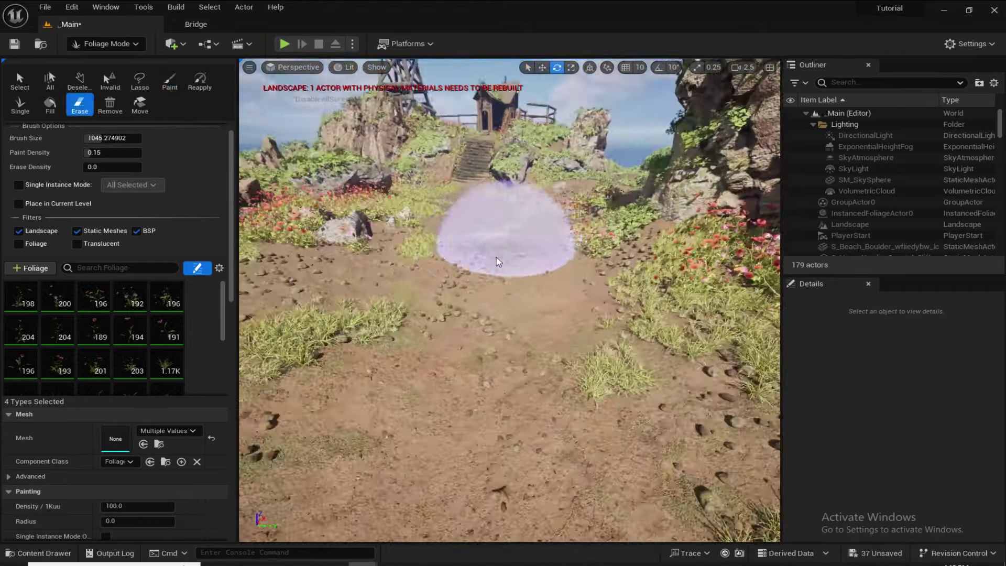
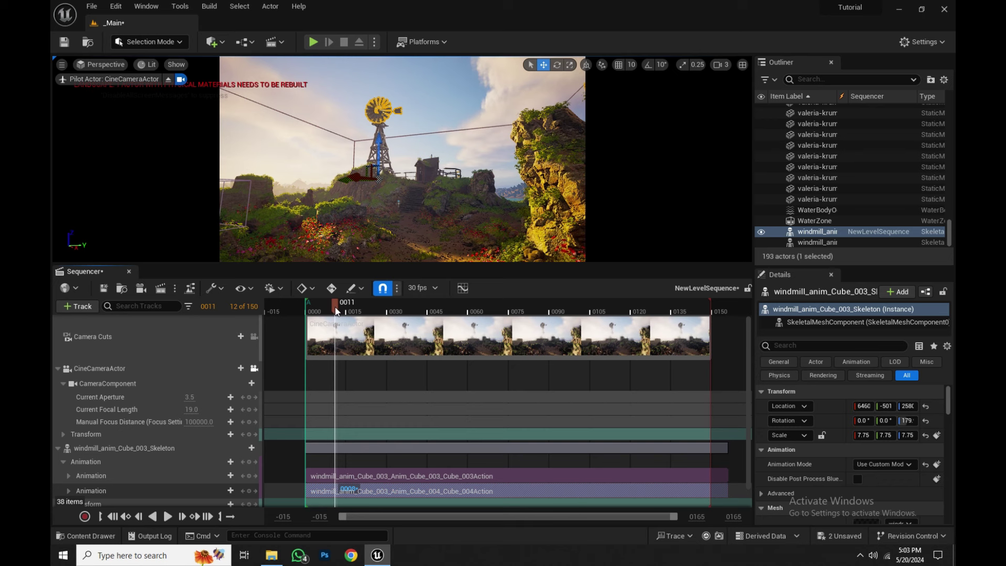
Set the level sequence's display rate to 24 fps (film)
drag(442, 313, 449, 312)
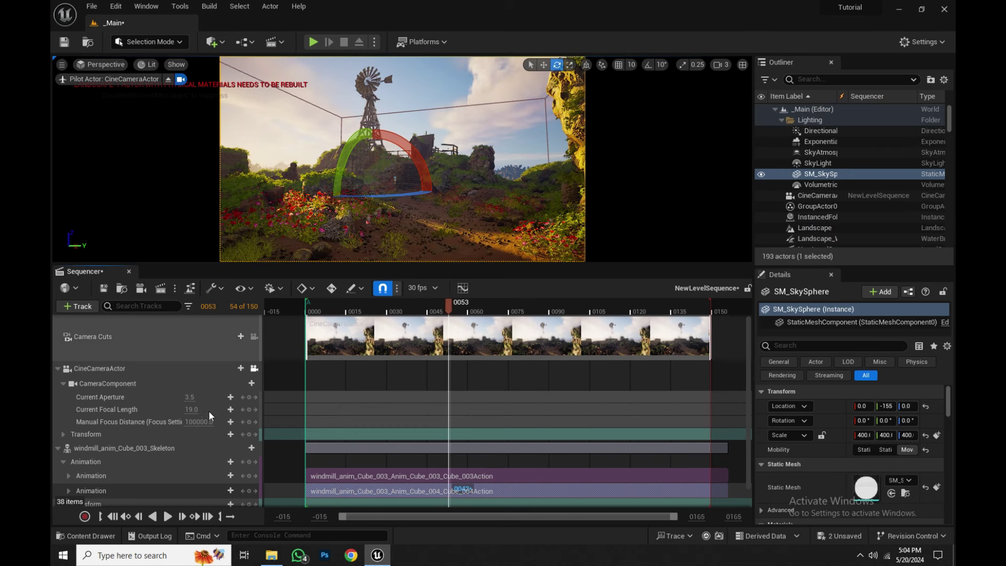
click(436, 288)
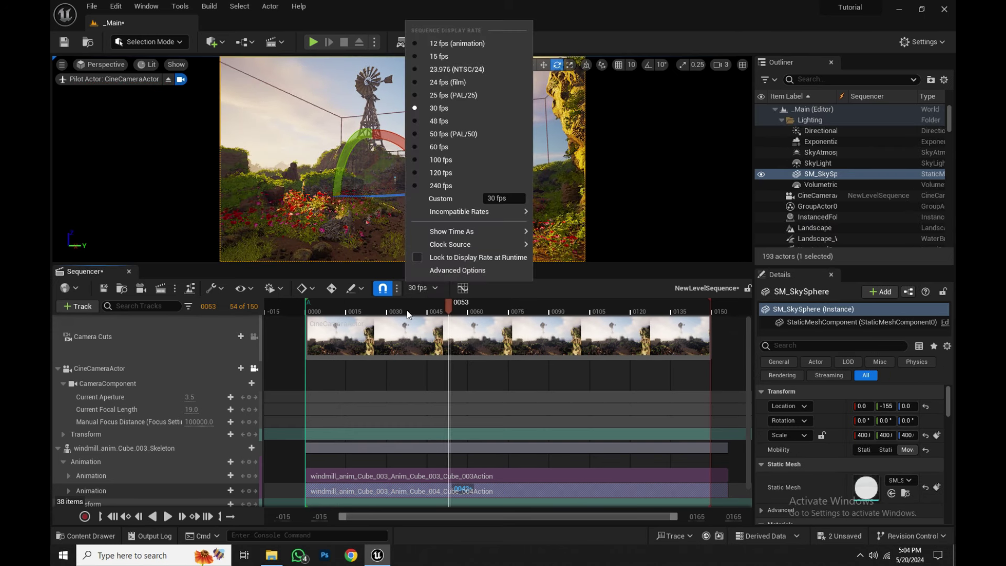
click(431, 82)
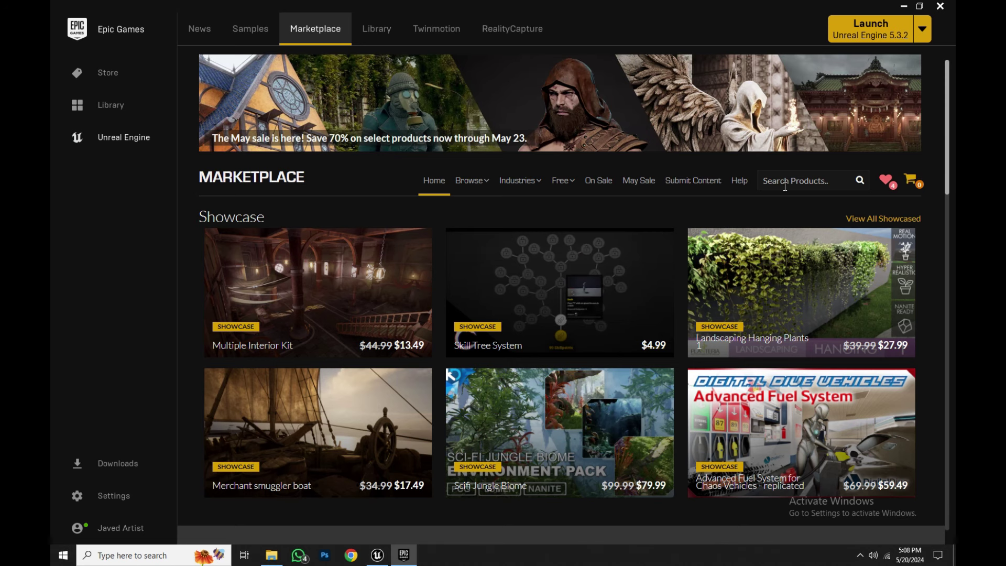
Search the Epic Games Launcher Marketplace for "animal pac" and filter the products to free ones
text(animal pac)
key(Return)
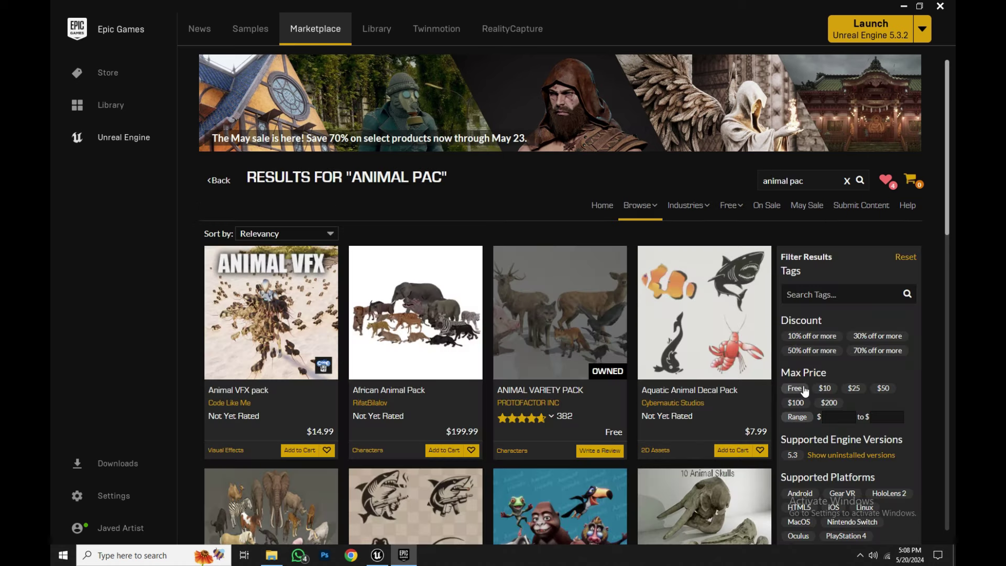
click(805, 389)
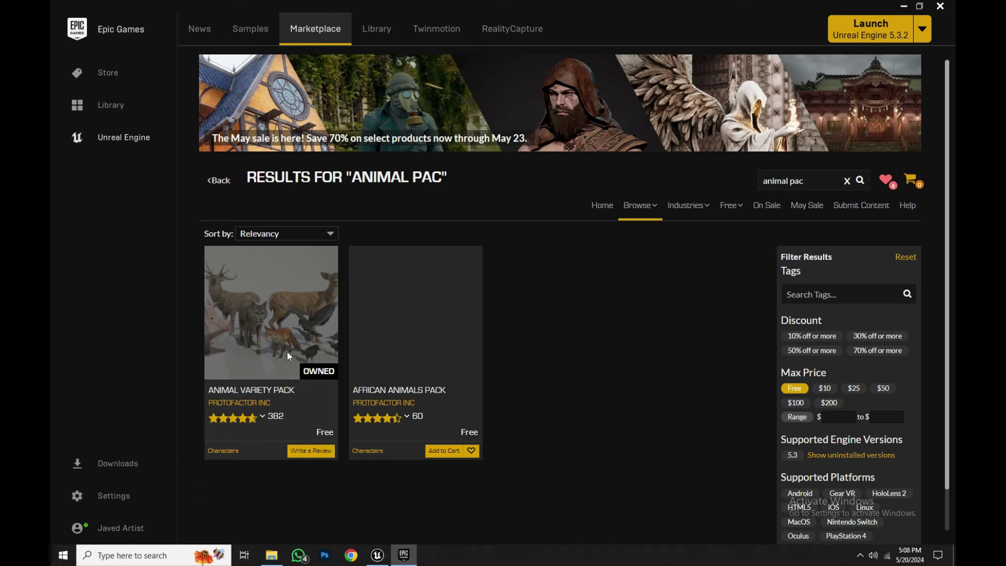
Add the ANIMAL VARIETY PACK to the Tutorial project
click(281, 279)
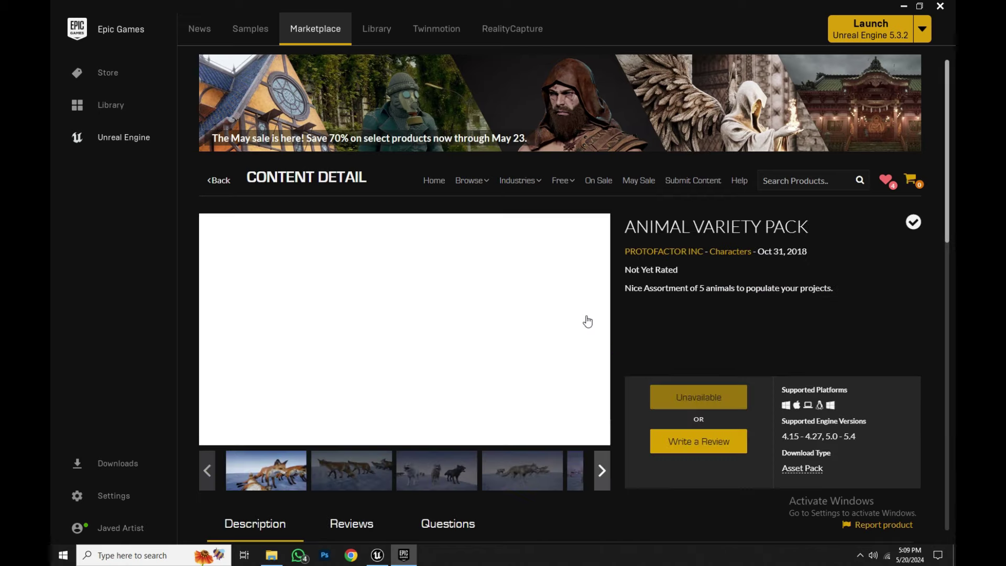
click(686, 397)
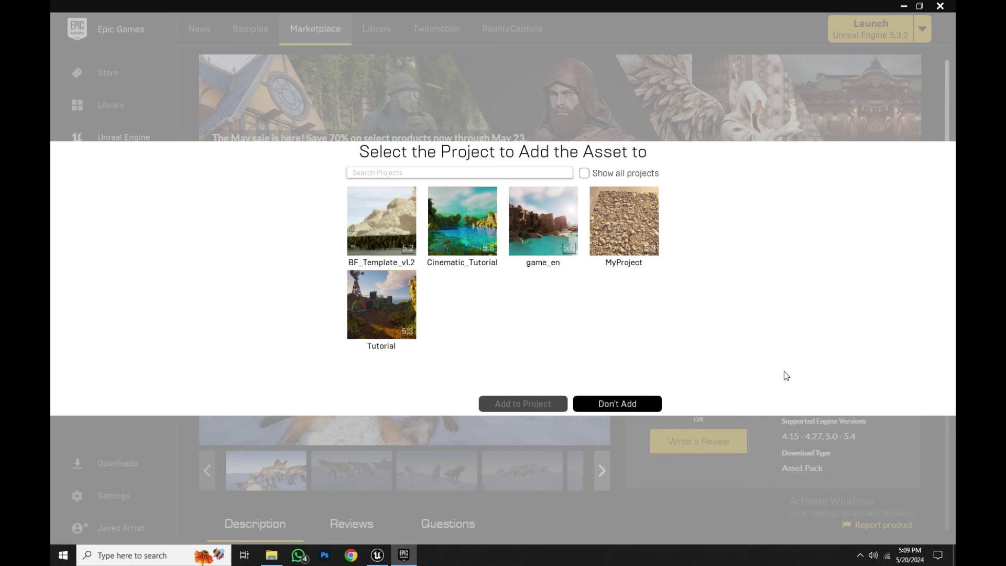
click(401, 319)
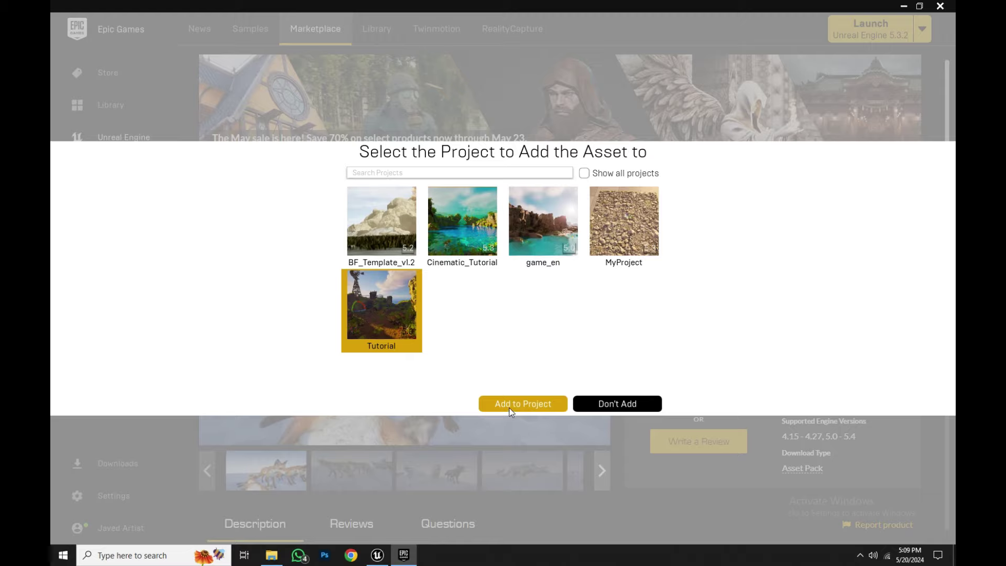
click(519, 404)
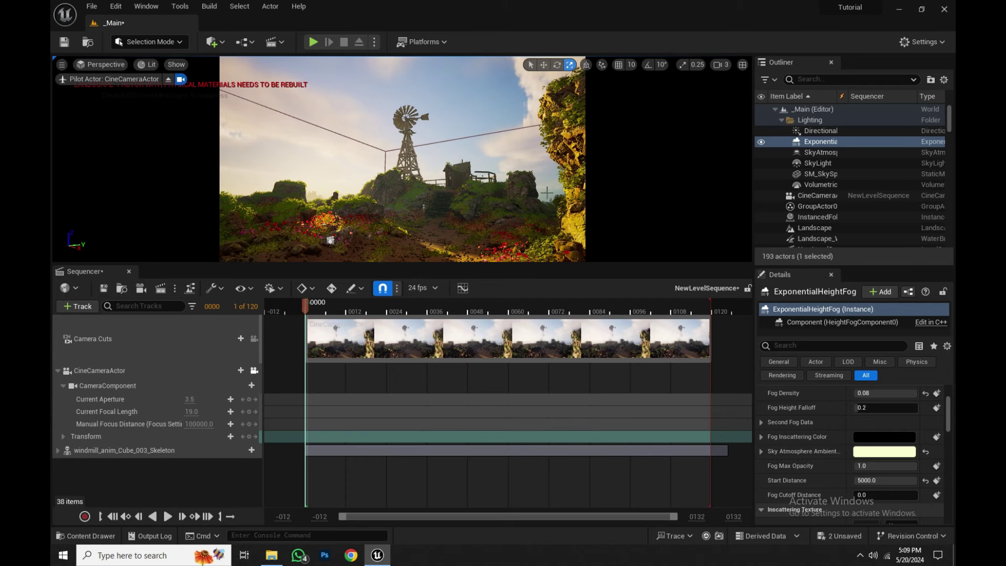
Back in Unreal Engine, browse to AnimalVarietyPack's Fox folder and filter its assets to skeletal meshes only
key(ctrl+space)
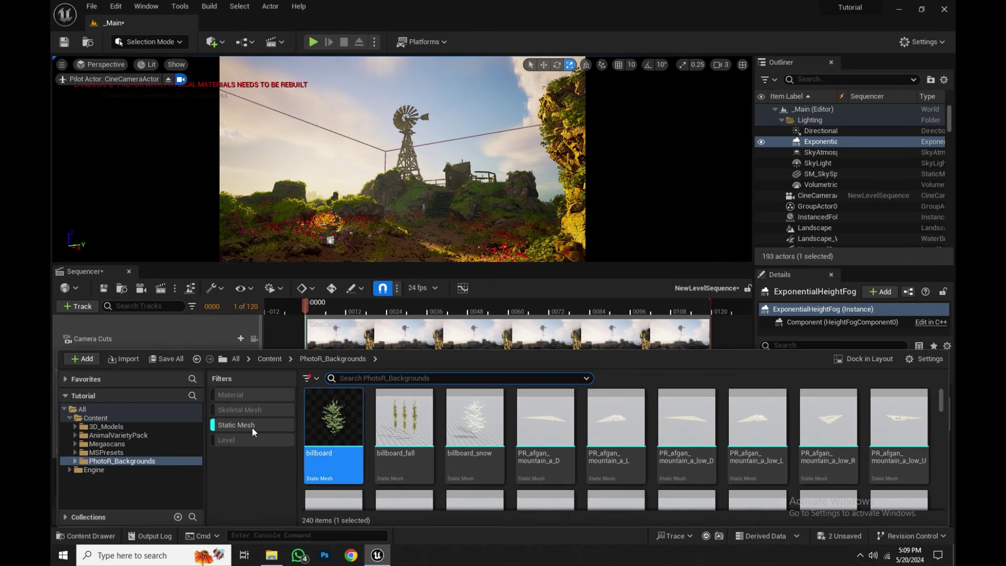
click(247, 424)
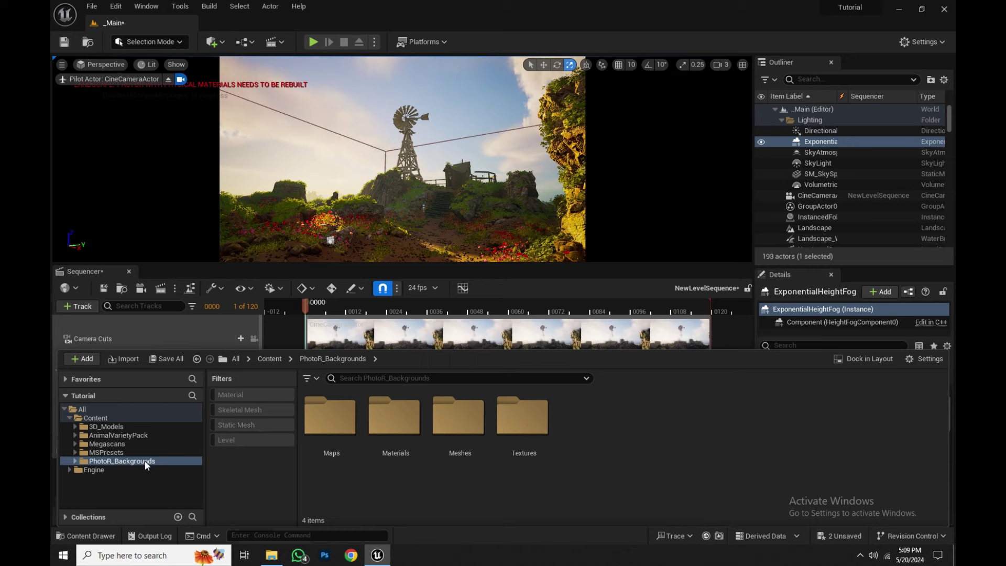
click(116, 426)
click(121, 435)
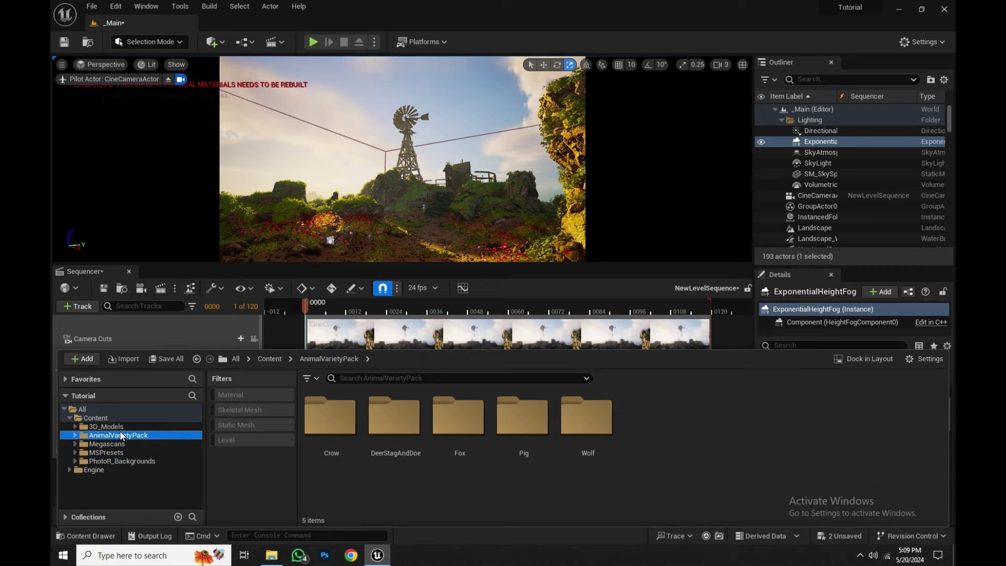
click(456, 416)
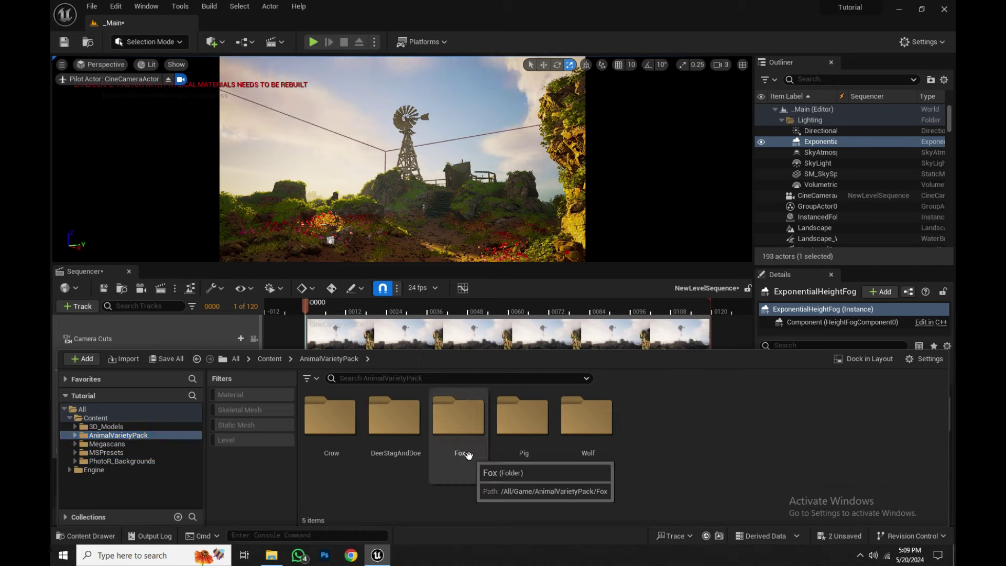
double_click(461, 419)
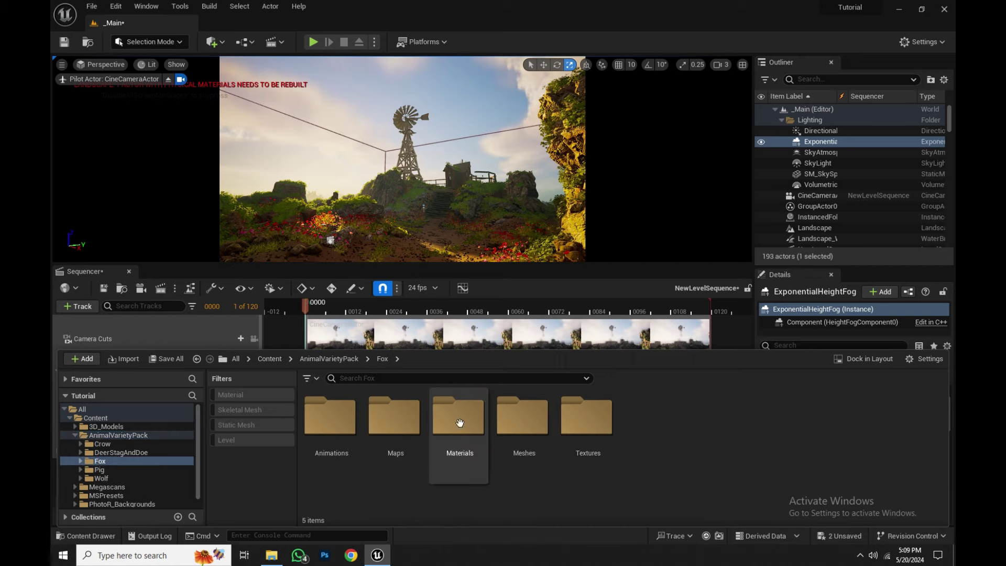
click(253, 411)
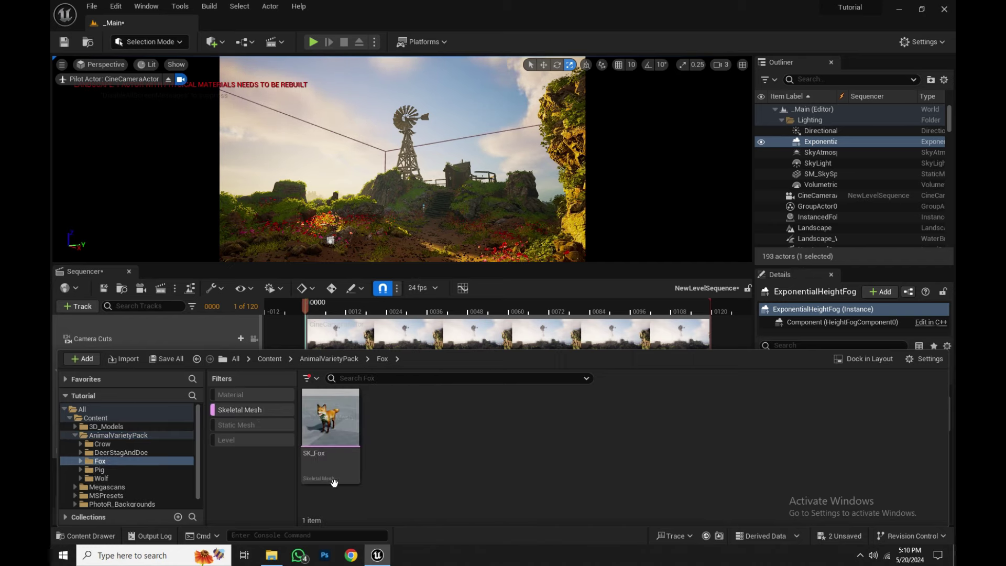
Place the SK_Fox skeletal mesh on the dirt path near the foot of the hill stairs
key(w)
right_drag(402, 159, 391, 244)
key(ctrl+space)
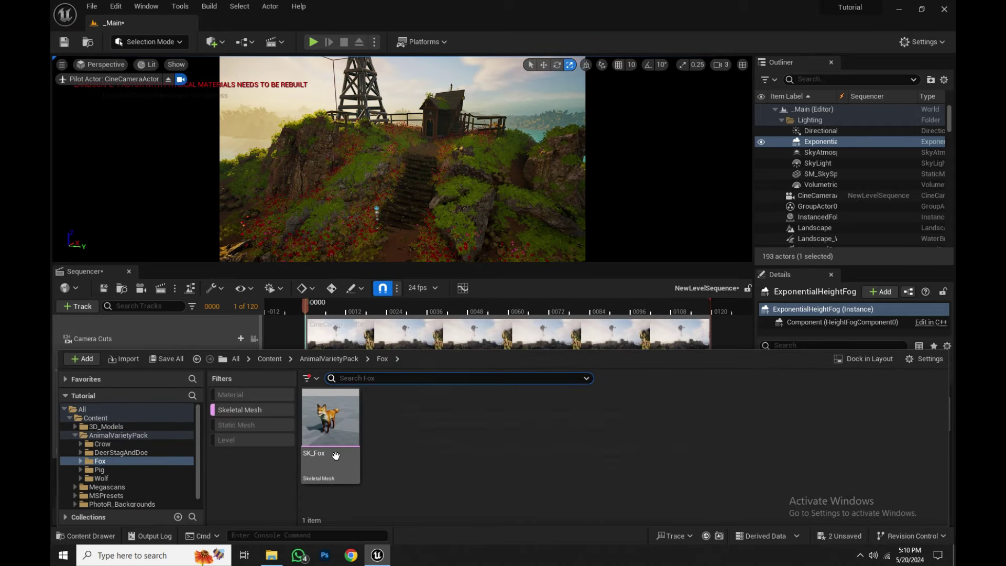
drag(330, 417, 433, 383)
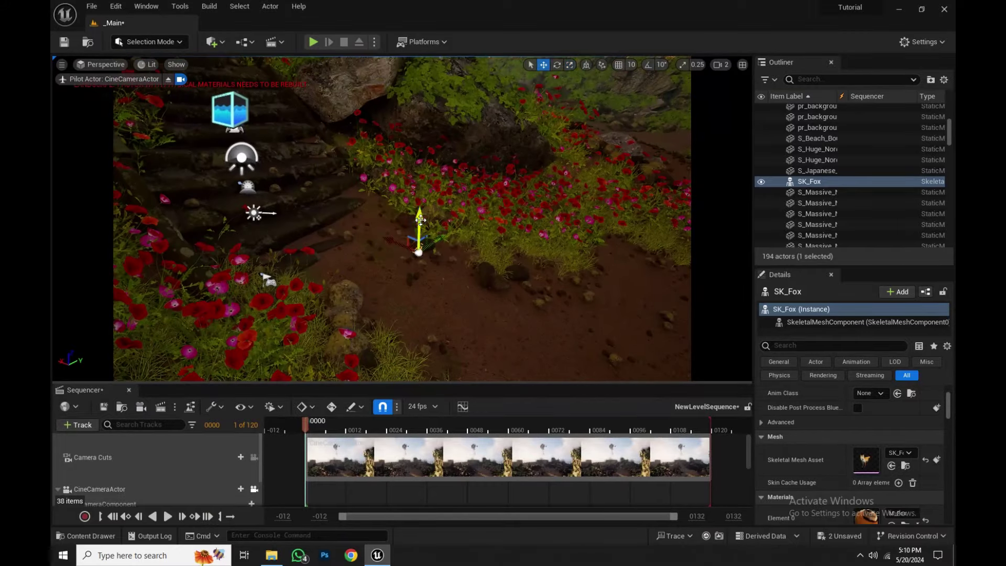
Enlarge the fox uniformly and turn it about -114 degrees around its vertical axis
key(r)
drag(419, 251, 419, 230)
key(e)
drag(431, 268, 390, 268)
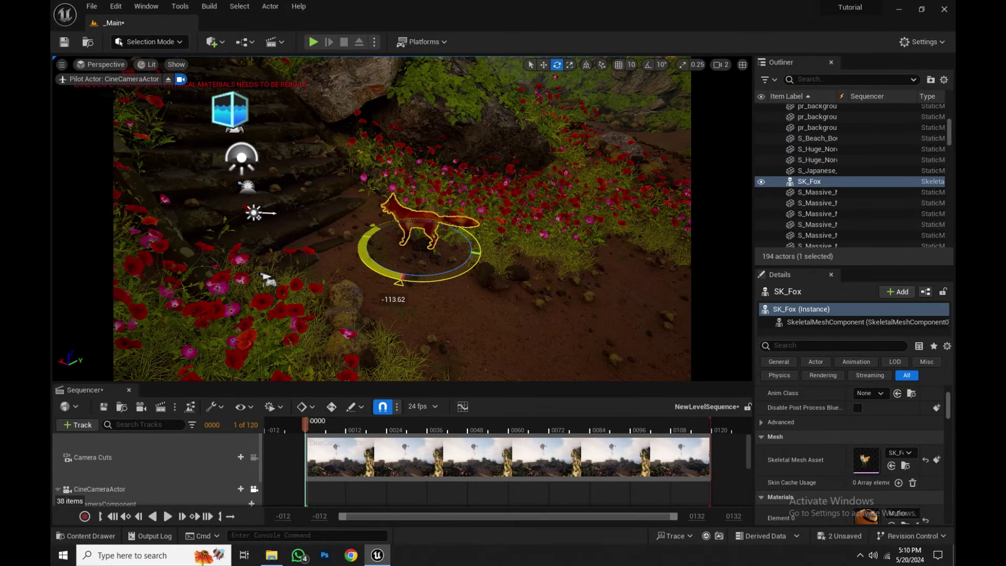
key(r)
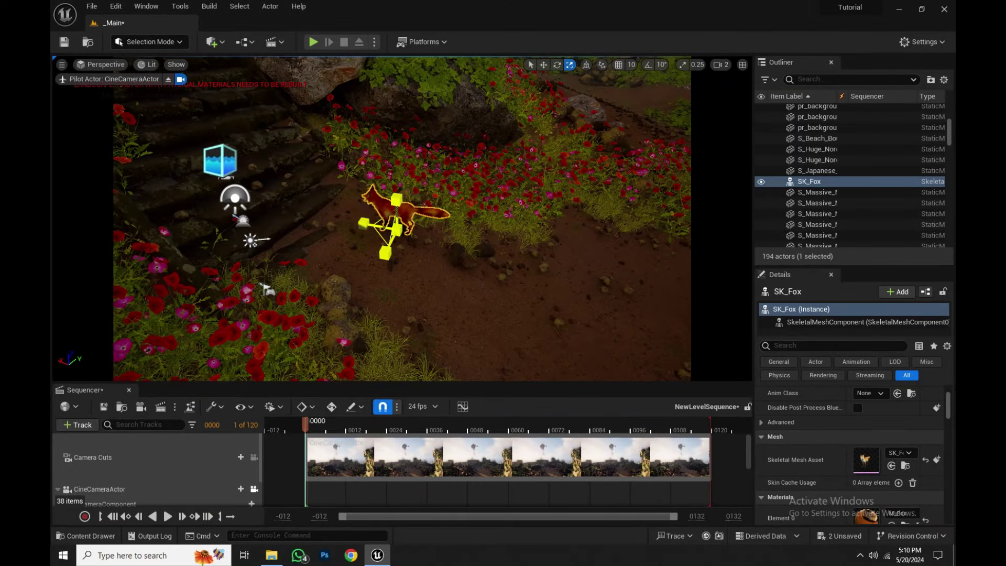
Move the fox along the path beside the poppies and adjust its facing direction
key(w)
drag(396, 230, 605, 258)
right_drag(605, 258, 509, 231)
key(e)
drag(293, 205, 557, 164)
key(w)
right_drag(557, 164, 518, 233)
key(e)
key(w)
mouse_move(518, 233)
mouse_down()
mouse_move(514, 220)
mouse_move(511, 247)
mouse_up()
key(e)
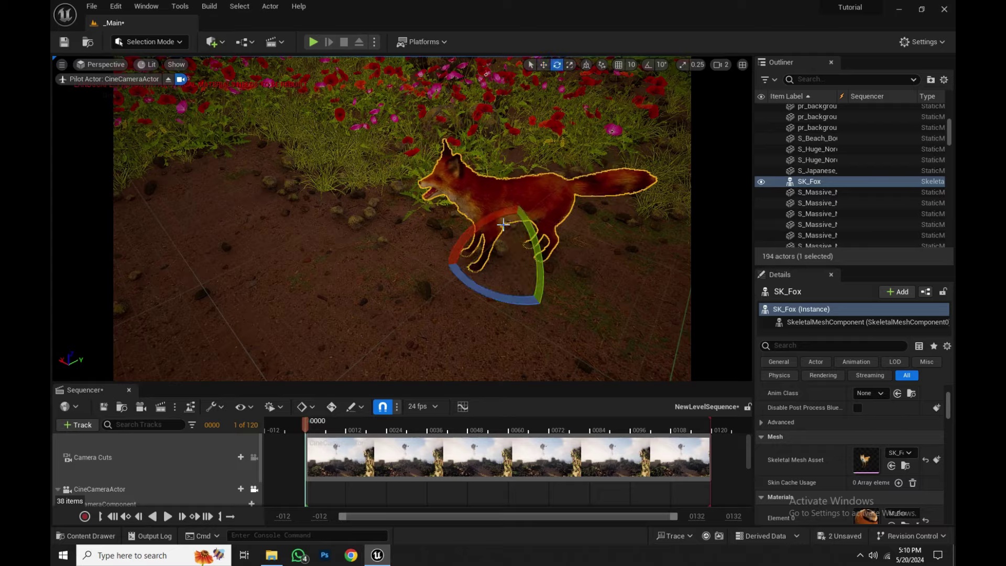
Fine-tune the fox's rotation and position on the path, checking it from a wider view of the hill
drag(494, 298, 474, 294)
key(w)
drag(491, 262, 493, 166)
key(s)
right_drag(494, 166, 545, 126)
key(s)
right_drag(545, 325, 515, 273)
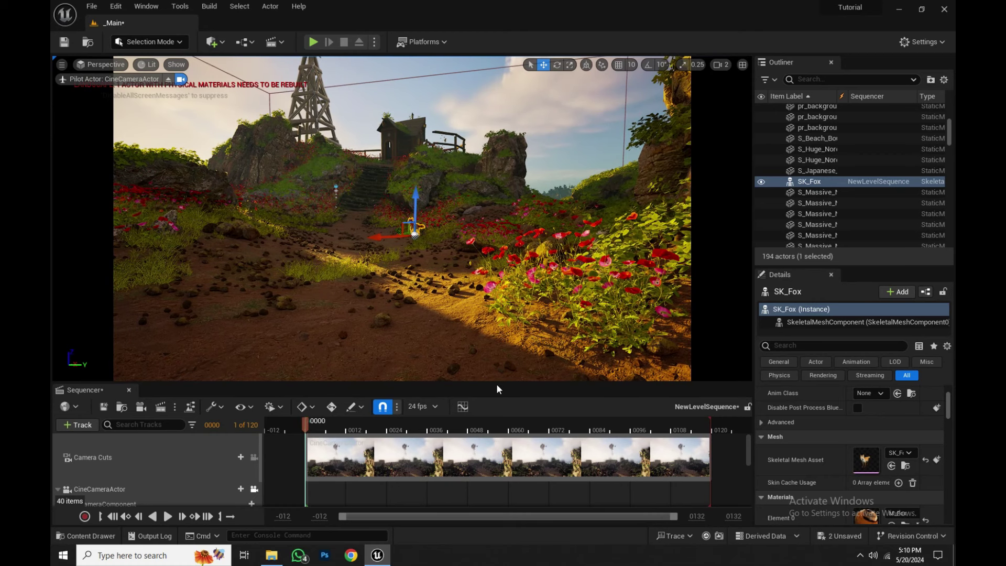
Add the ANIM_Fox_GoToRest animation to the SK_Fox track in the sequence
drag(497, 383, 490, 267)
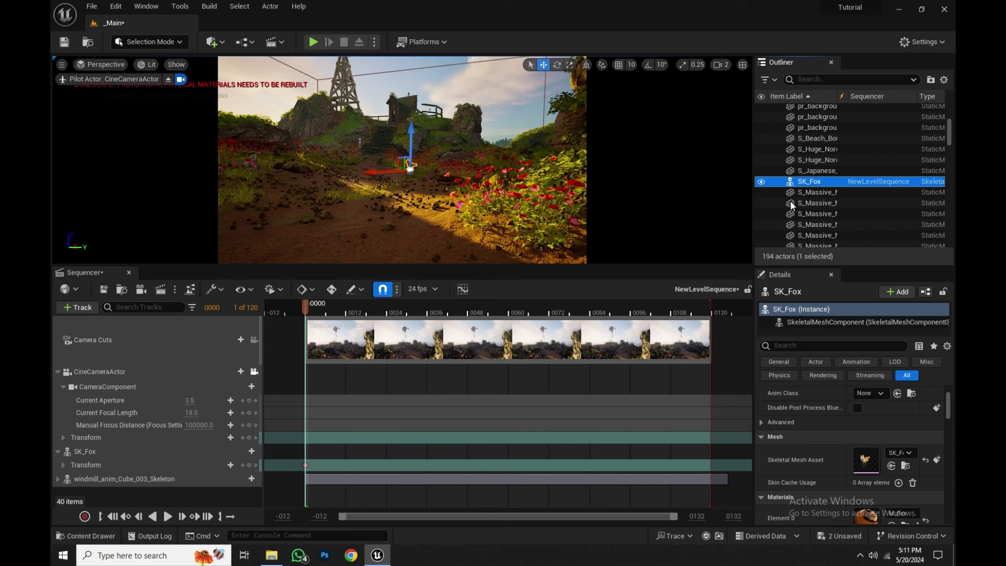
click(131, 453)
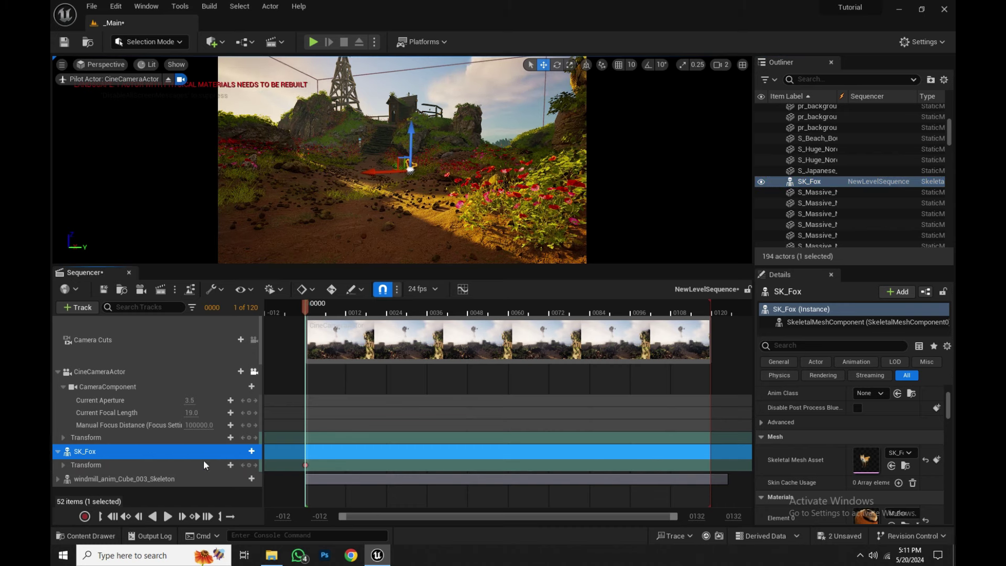
click(251, 451)
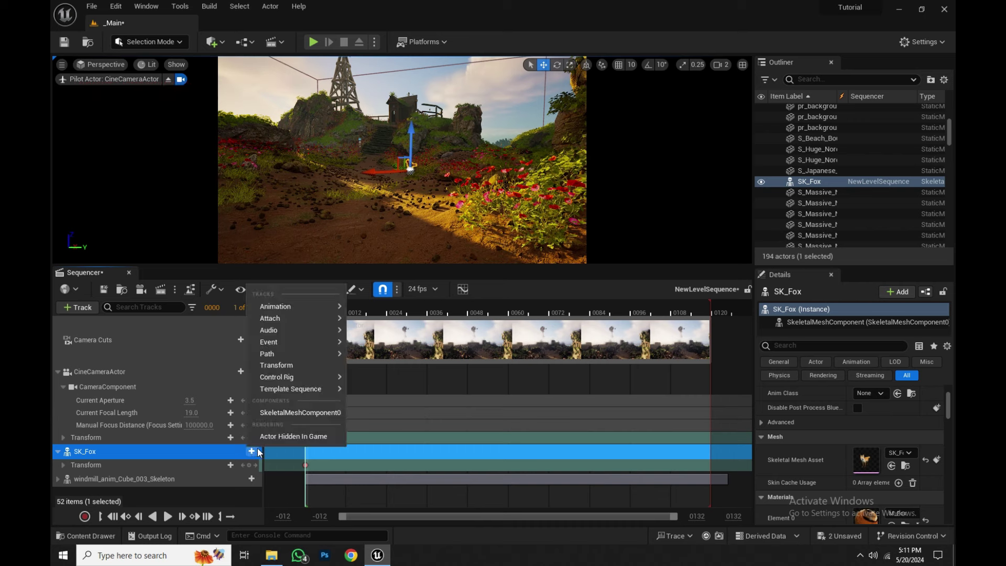
mouse_move(281, 306)
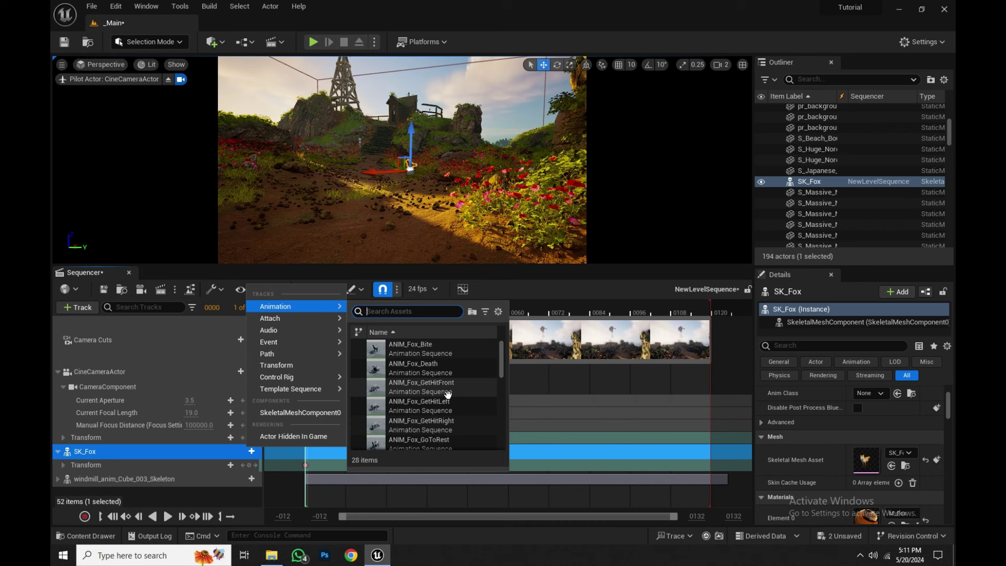
scroll(452, 352, down, 1)
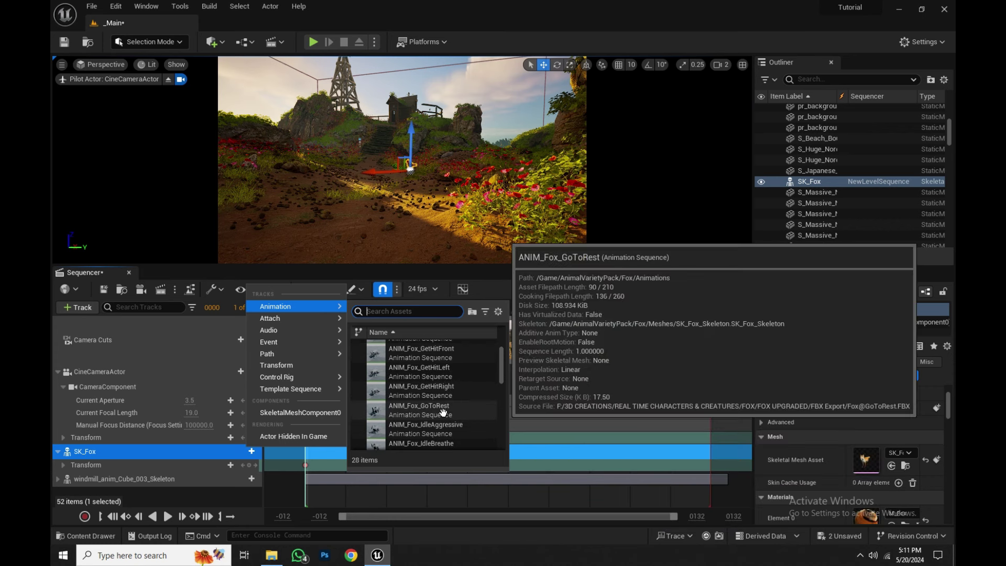
click(447, 410)
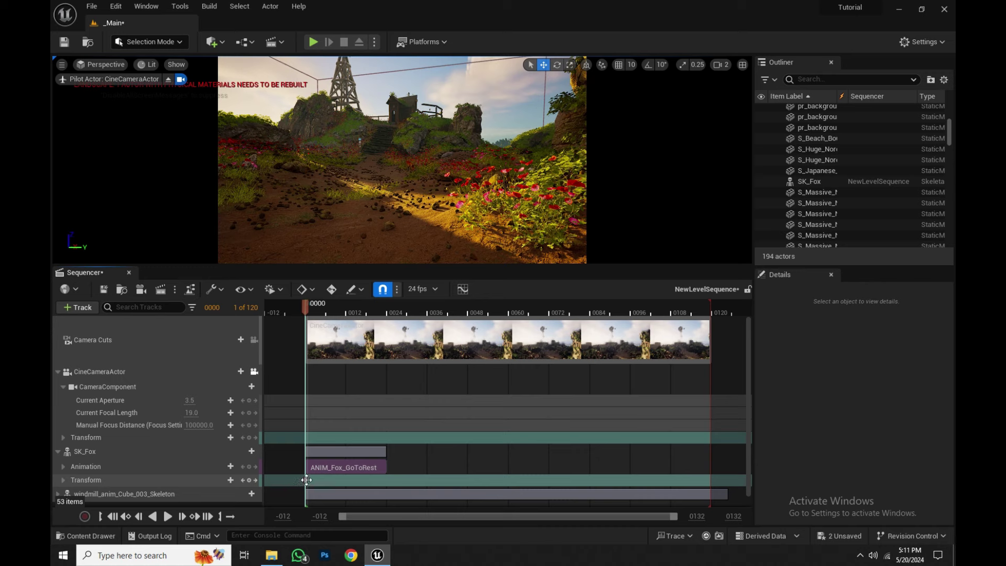
click(351, 468)
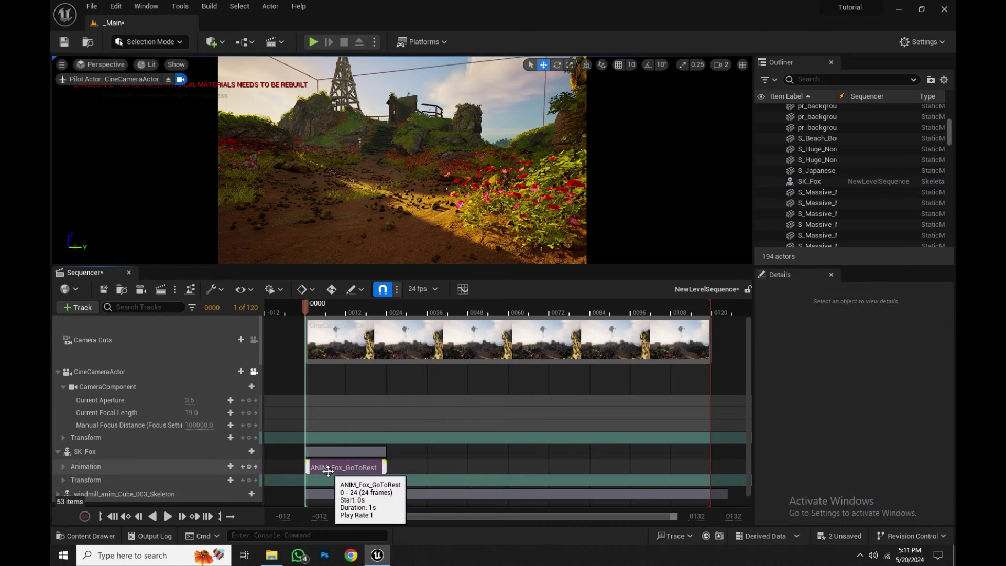
click(432, 471)
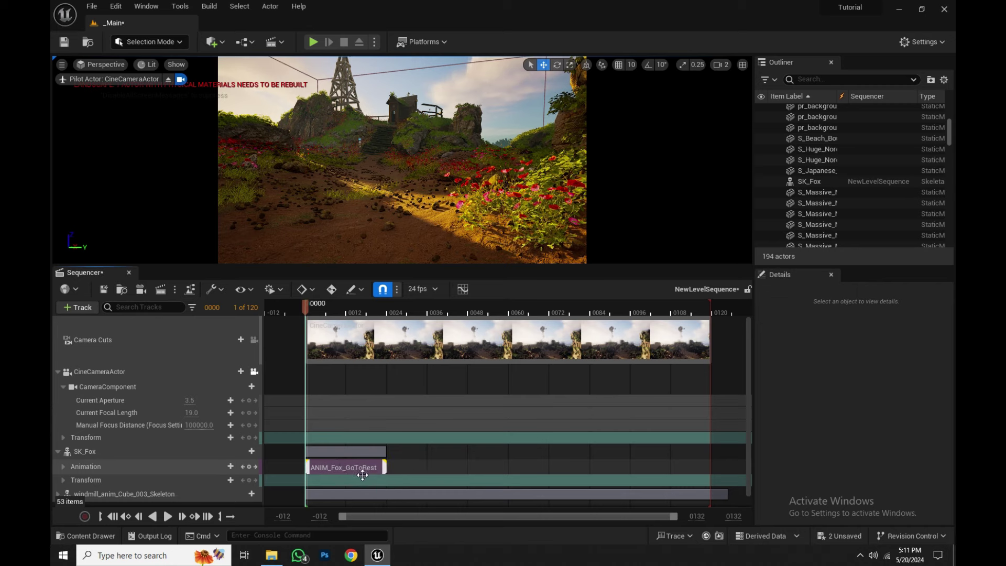
Add the ANIM_Fox_IdleLookAround animation to the fox's Animation track
click(230, 467)
scroll(360, 384, down, 3)
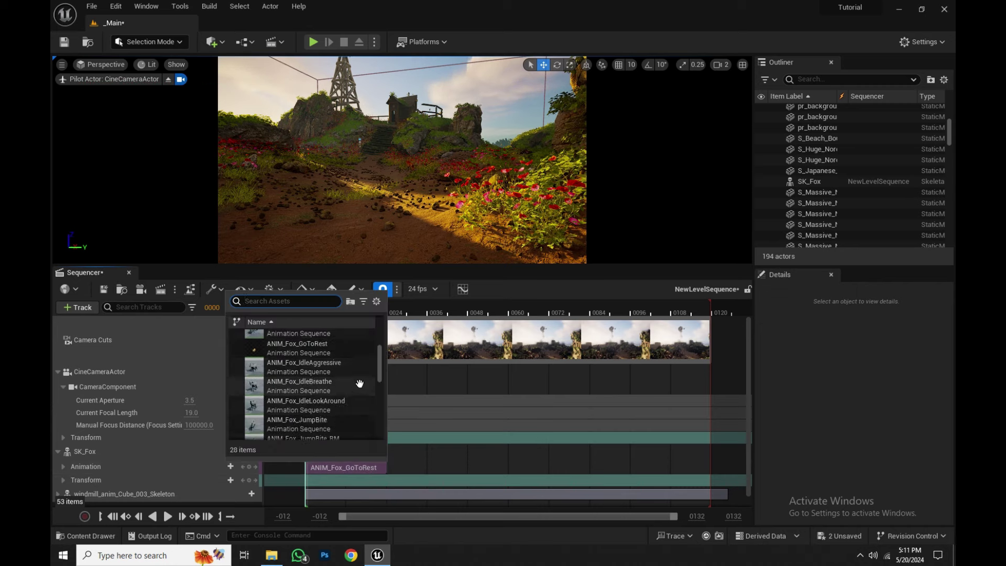
click(326, 408)
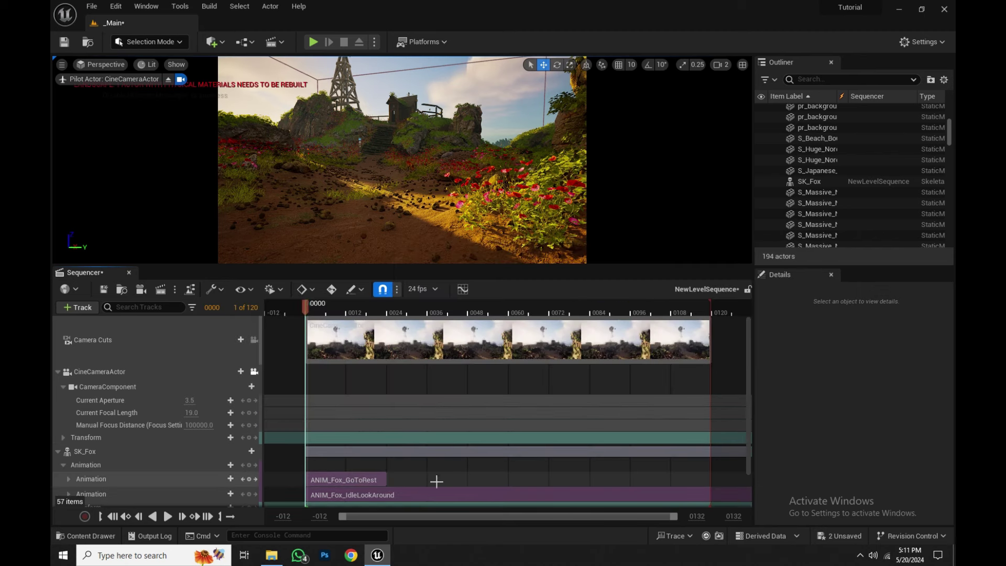
Shift ANIM_Fox_IdleLookAround to frames -145 to 95 and place ANIM_Fox_GoToRest directly after it on the same row
click(402, 453)
ctrl+scroll(402, 454, down, 8)
drag(313, 479, 250, 485)
drag(370, 469, 420, 469)
click(472, 105)
click(398, 474)
ctrl+scroll(419, 473, up, 5)
ctrl+scroll(458, 473, down, 3)
drag(364, 476, 383, 475)
click(472, 105)
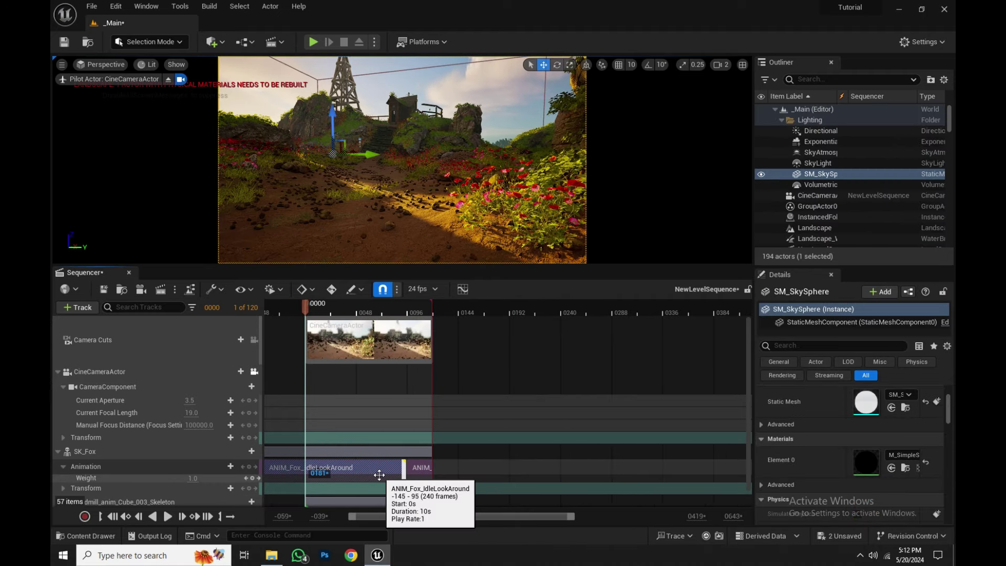
Examine the animated fox's pose and placement on the path up close
right_drag(398, 158, 420, 173)
mouse_move(307, 315)
mouse_down()
mouse_move(355, 310)
mouse_move(307, 309)
mouse_up()
key(e)
right_drag(398, 157, 398, 189)
click(461, 157)
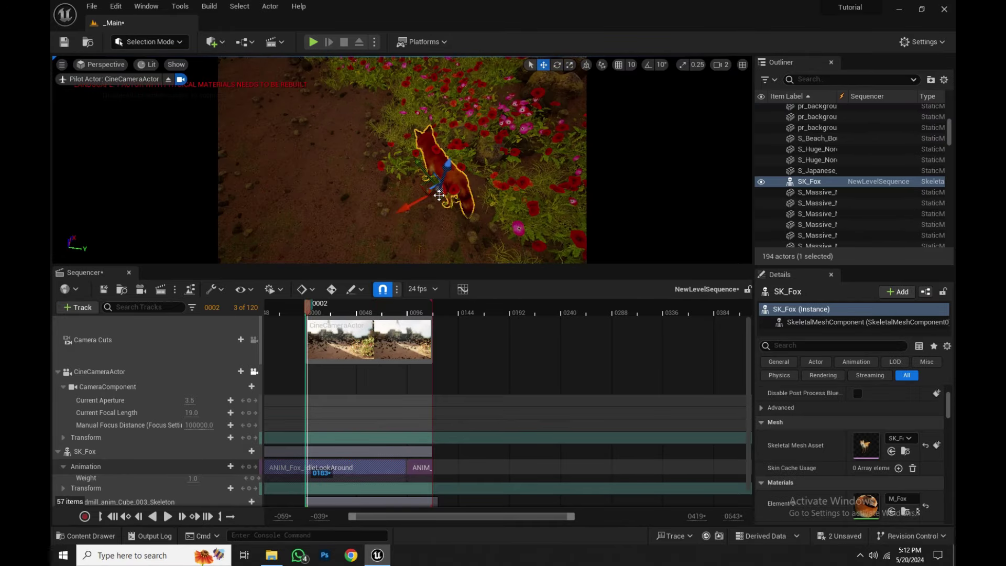
right_drag(484, 184, 483, 126)
key(w)
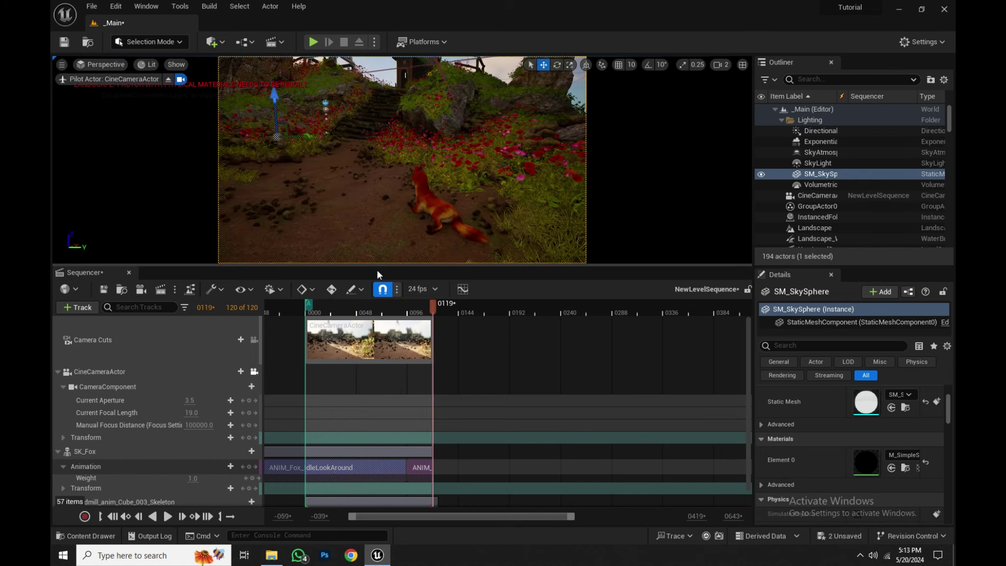
scroll(382, 396, down, 1)
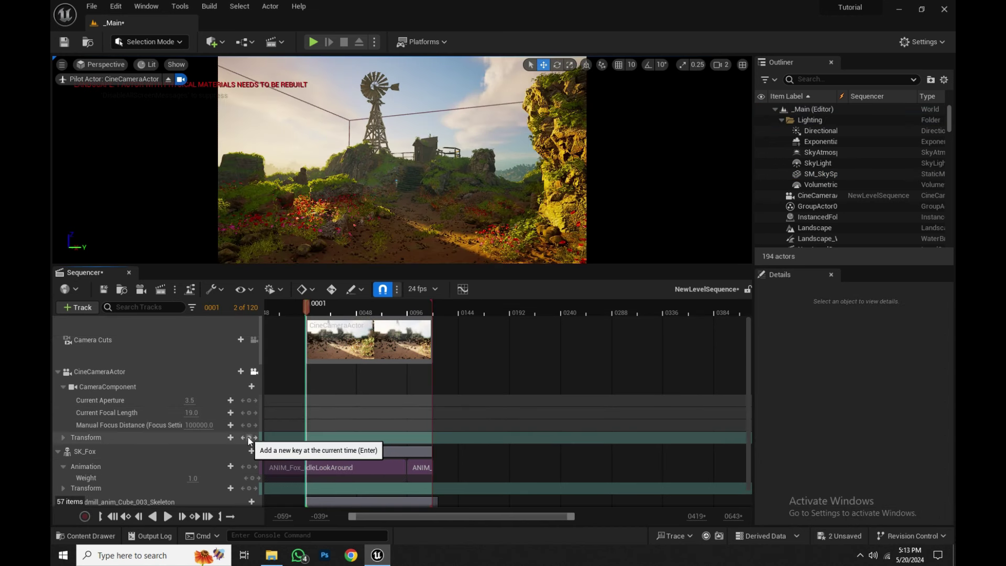
Animate the CineCameraActor moving forward toward the hill with Transform keys at frames 1 and 119, and play it back
click(249, 438)
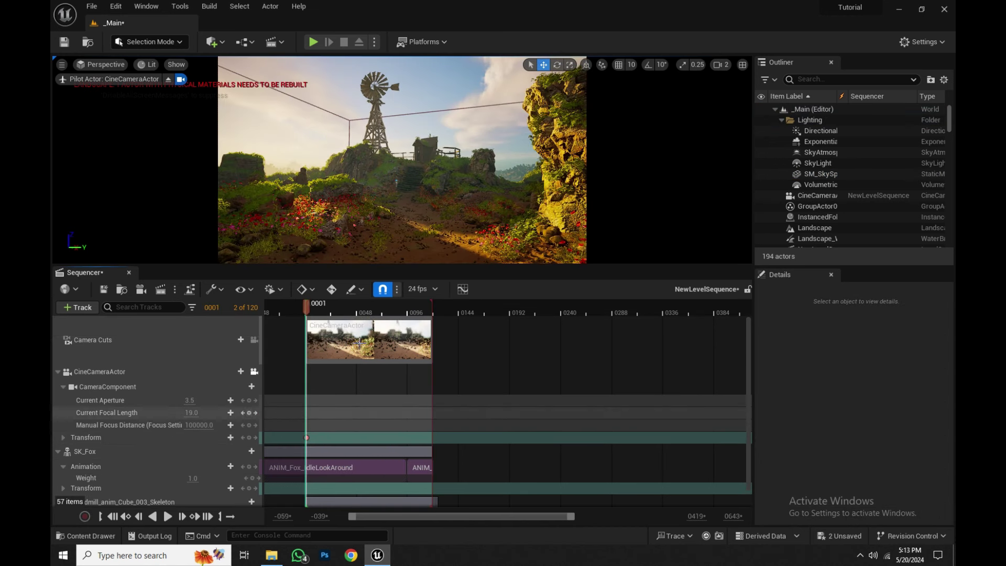
drag(309, 308, 433, 317)
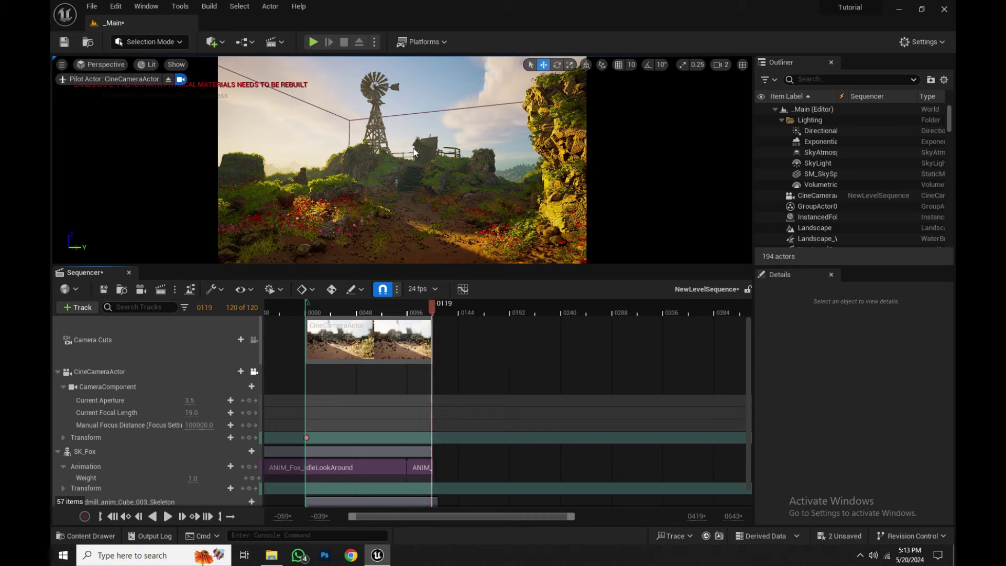
key(w)
right_drag(413, 153, 414, 153)
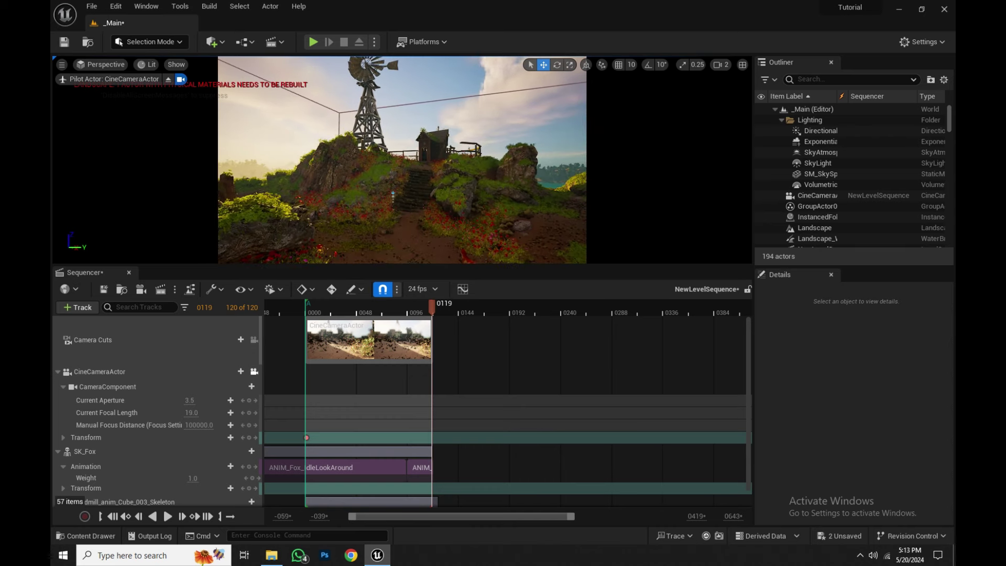
key(w)
right_drag(413, 153, 413, 153)
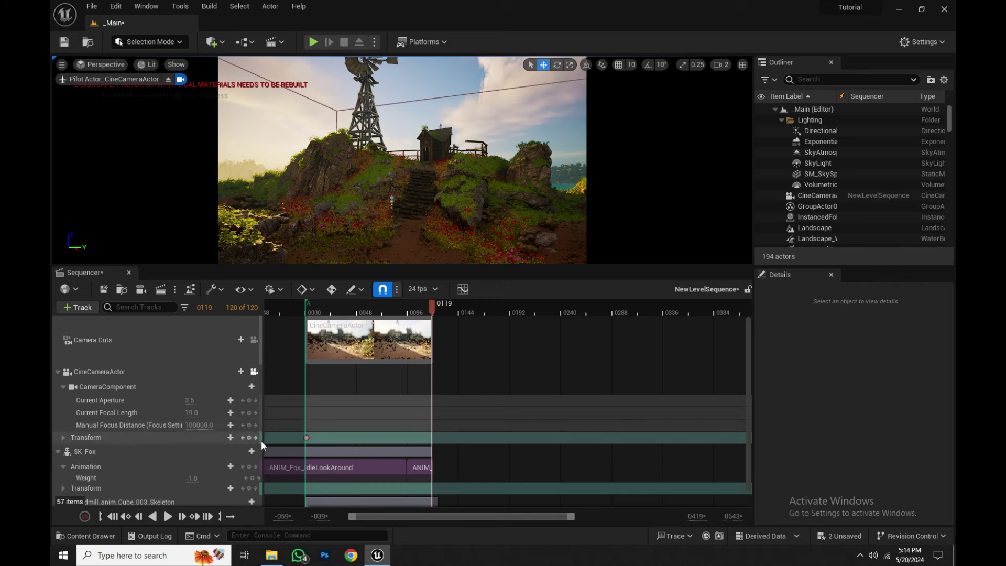
click(249, 438)
click(304, 310)
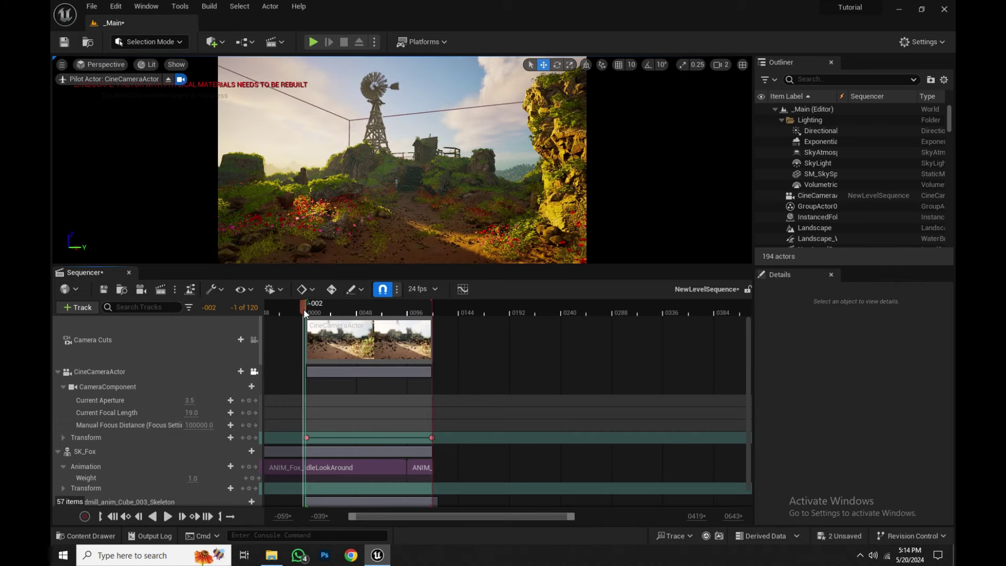
key(space)
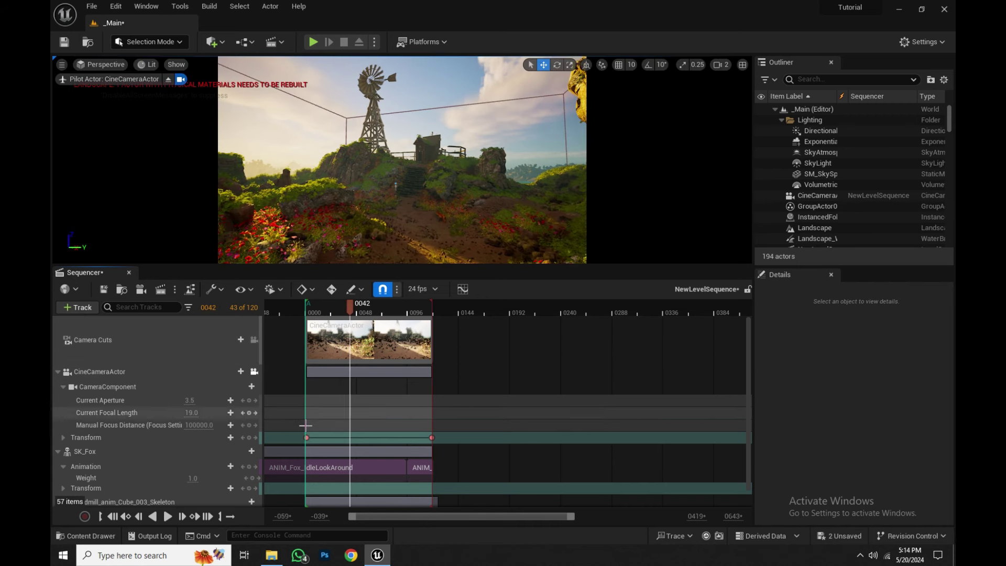
Set both CineCameraActor Transform keys to Linear interpolation and play back the camera move
click(306, 438)
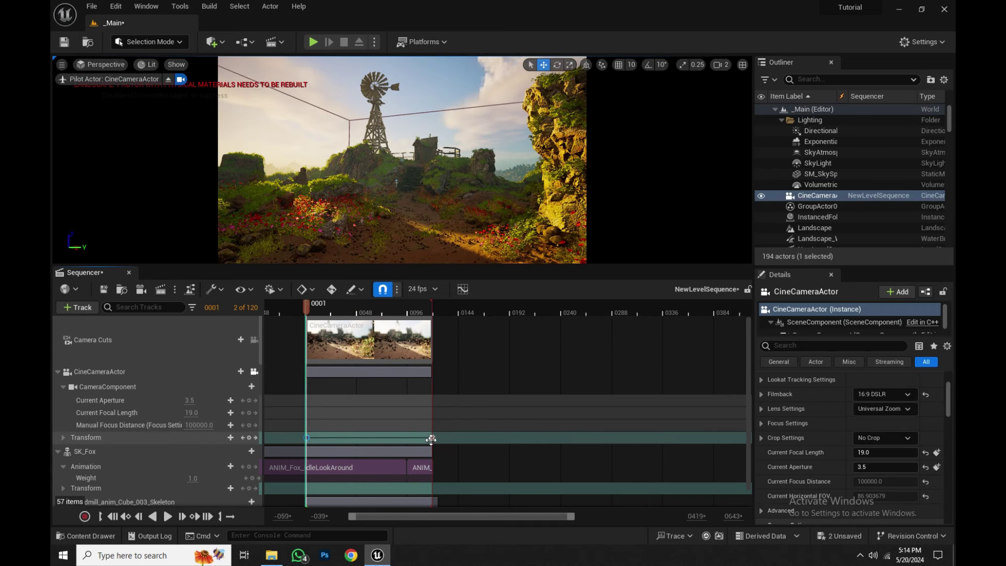
click(431, 438)
right_click(431, 438)
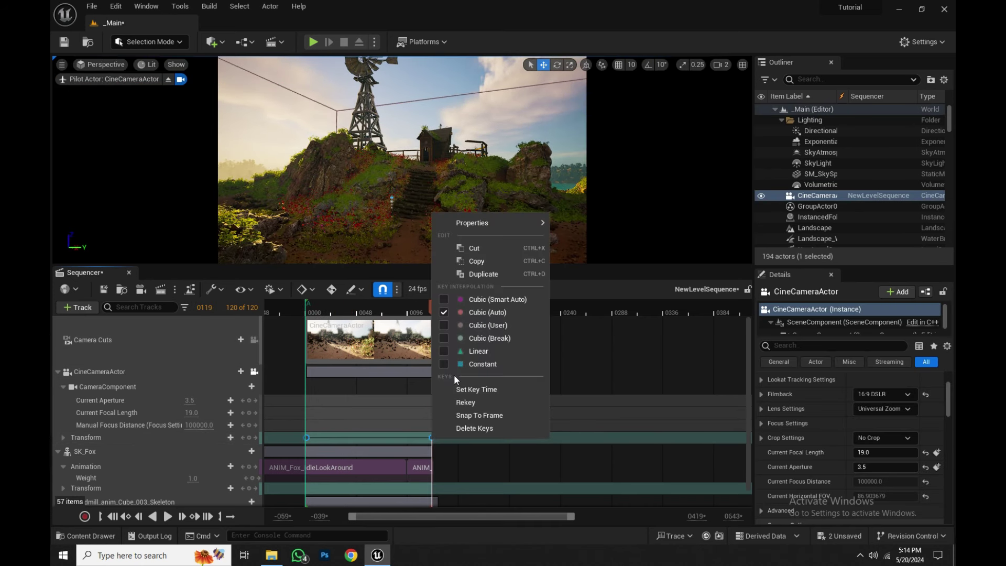
click(453, 351)
click(306, 309)
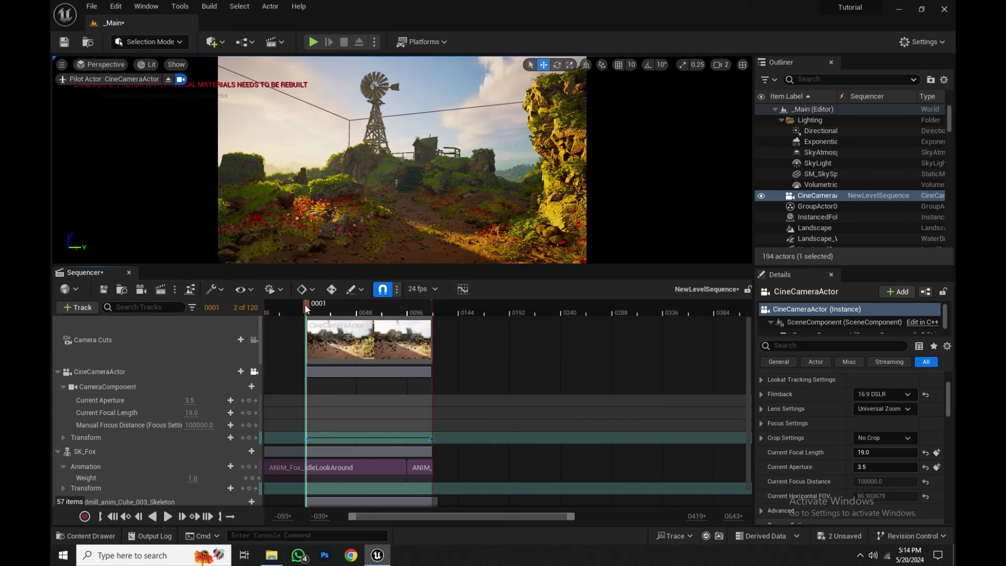
key(space)
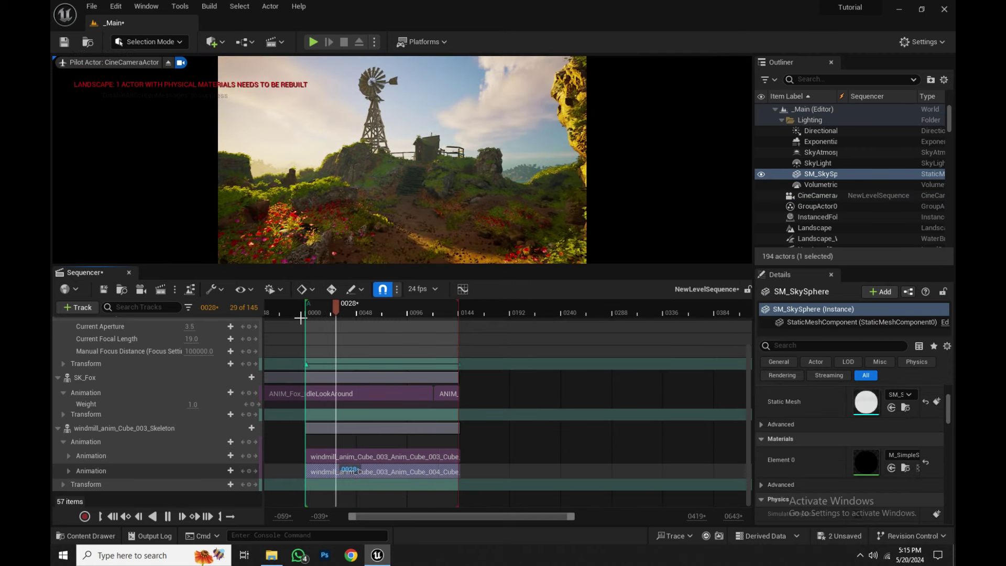
key(space)
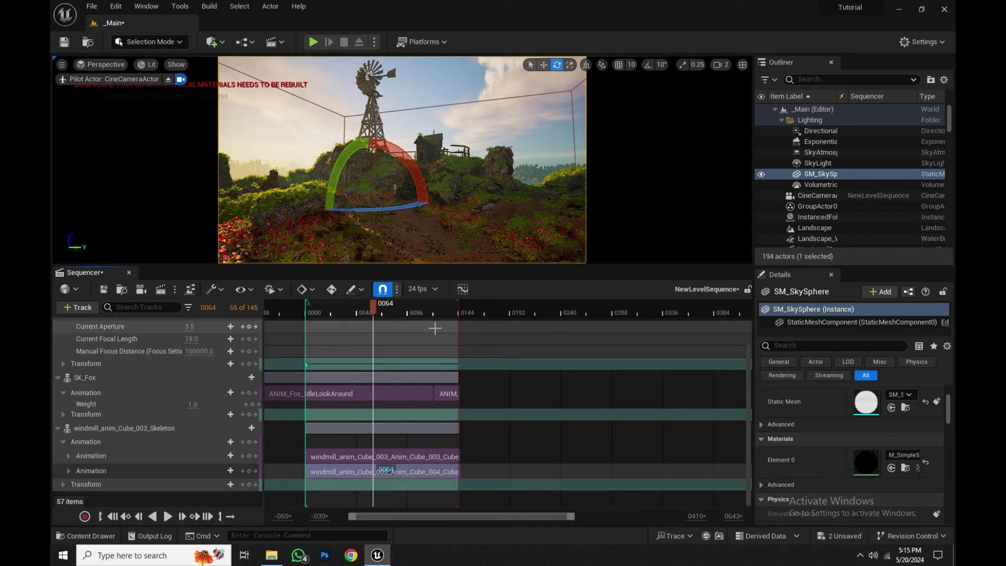
Place the crow skeletal mesh from AnimalVarietyPack's Crow folder in the sky beside the windmill
key(ctrl+space)
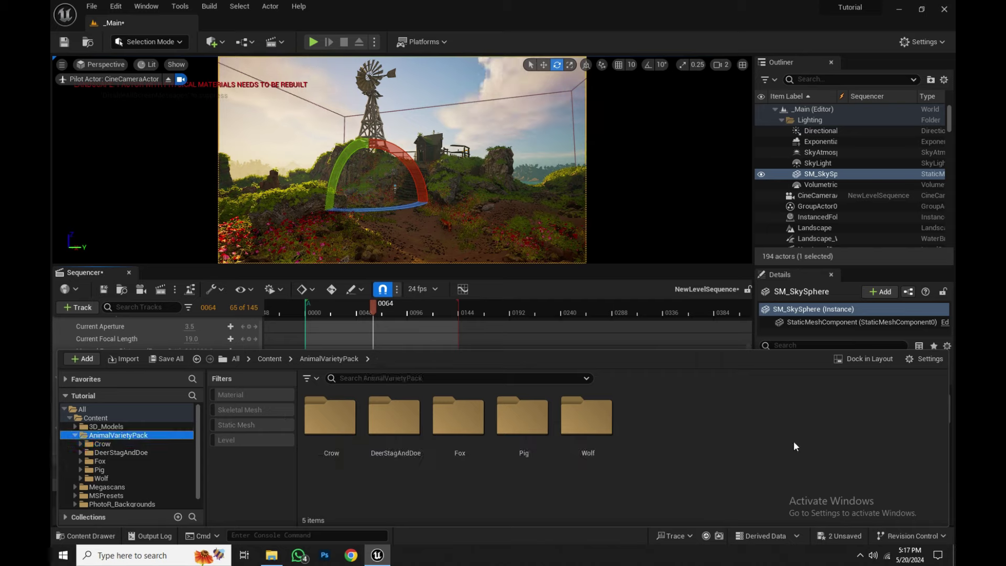
click(108, 443)
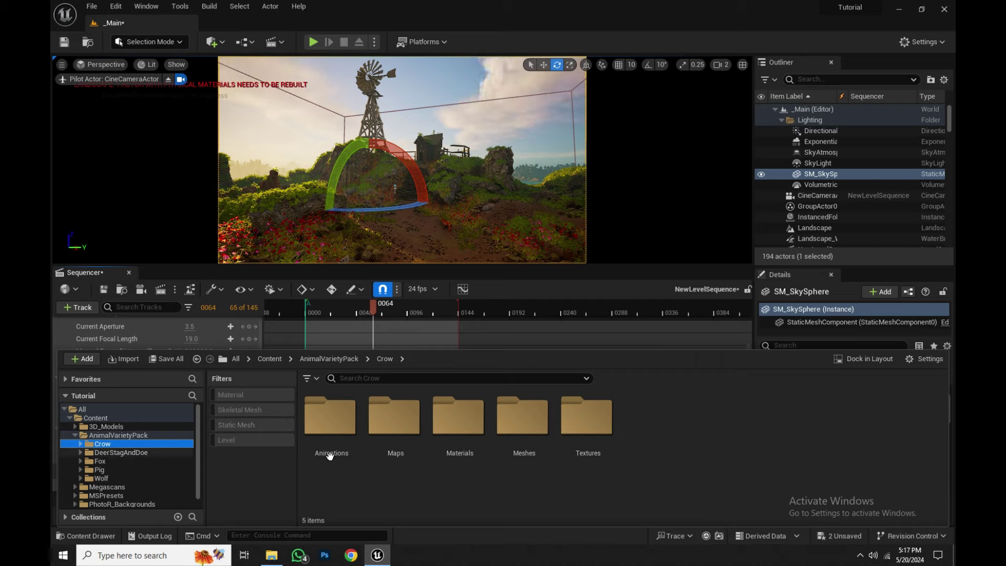
click(252, 412)
drag(340, 444, 469, 108)
right_drag(466, 165, 481, 220)
scroll(467, 172, up, 1)
key(w)
key(r)
Add SK_Crow to the sequence with the ANIM_Crow_Fly animation and extend its clip to the end of the sequence
drag(865, 181, 147, 451)
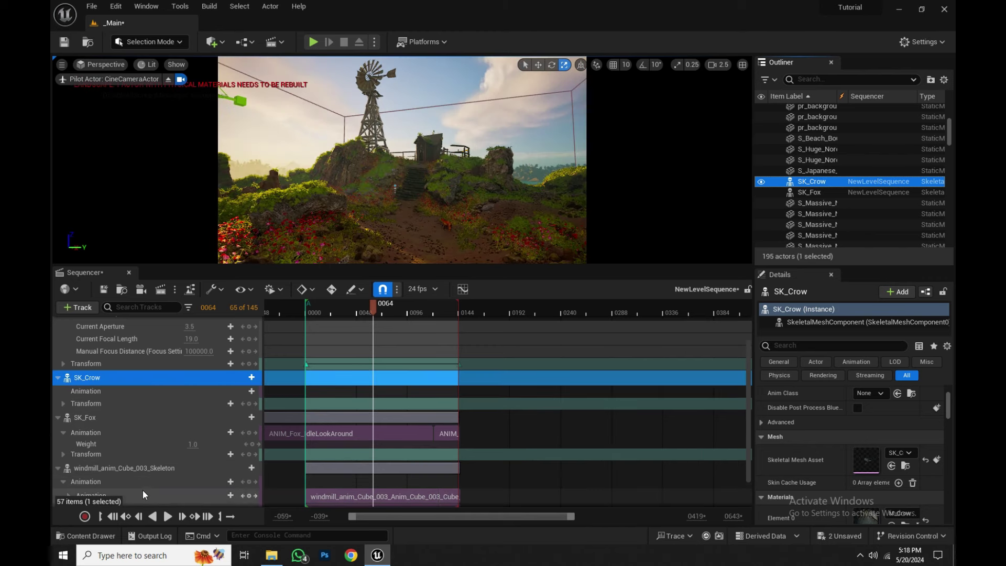
click(252, 392)
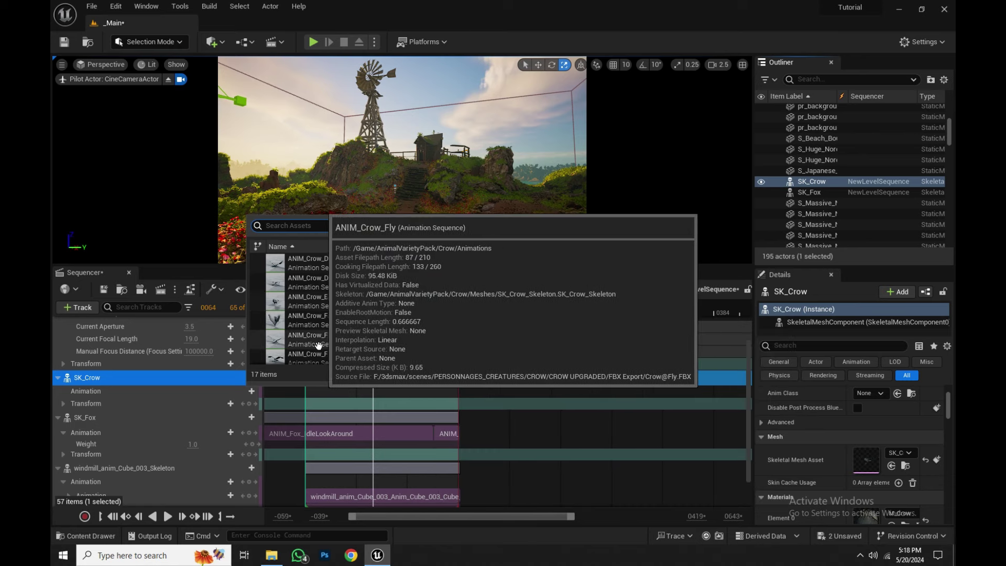
scroll(330, 322, down, 1)
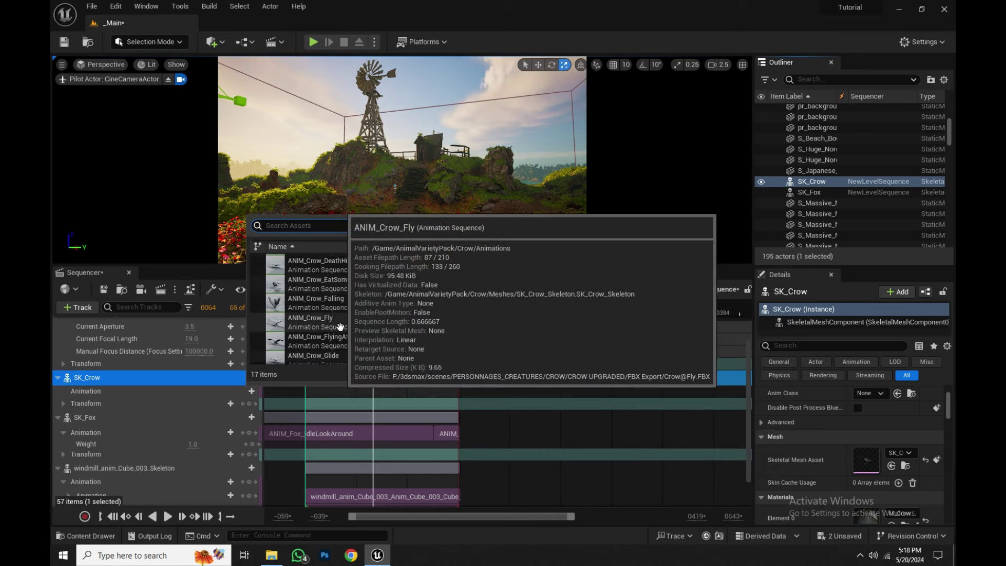
click(340, 327)
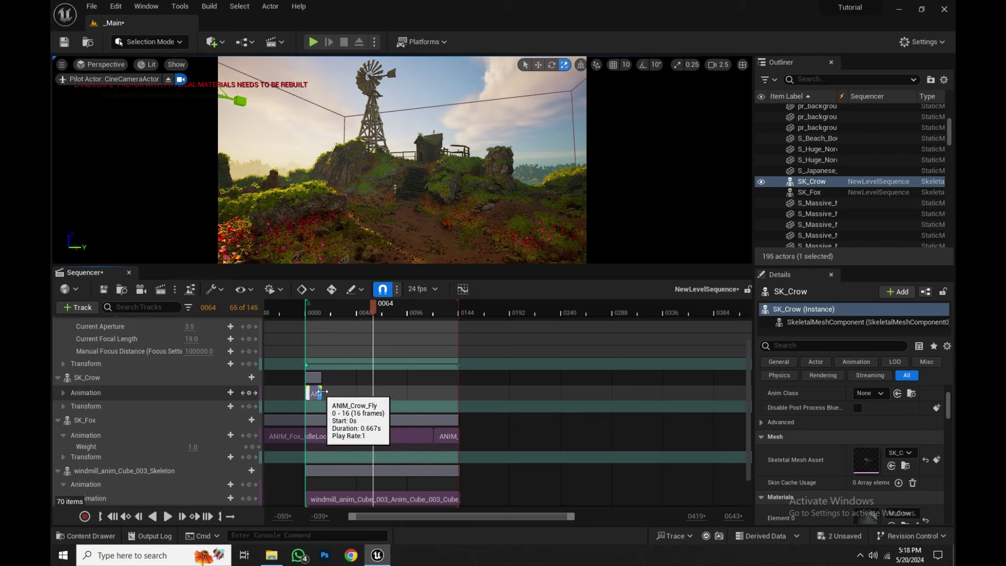
drag(321, 392, 460, 394)
Key SK_Crow's Transform at the sequence start and at frame 144, and return to frame 0
drag(372, 308, 458, 341)
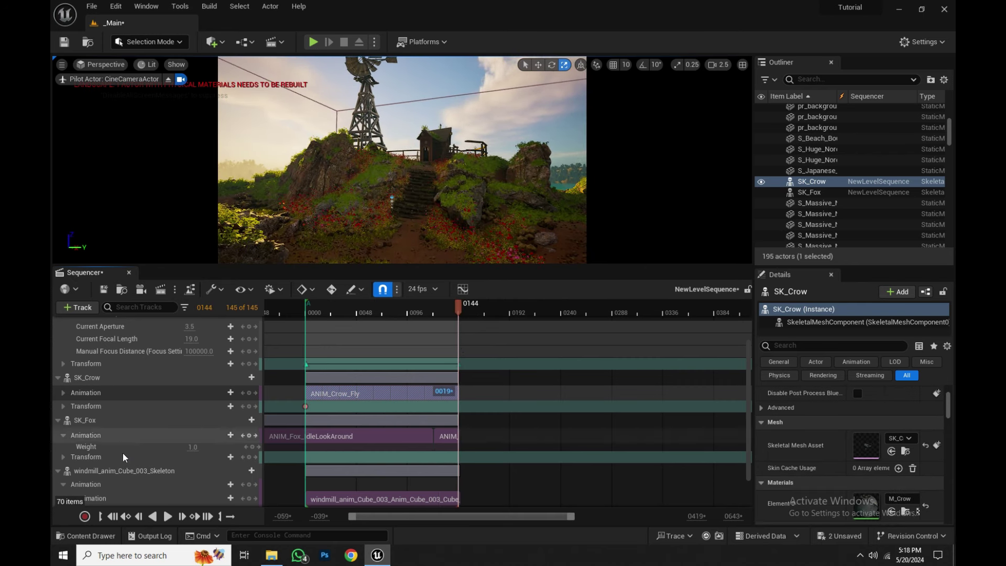
click(249, 407)
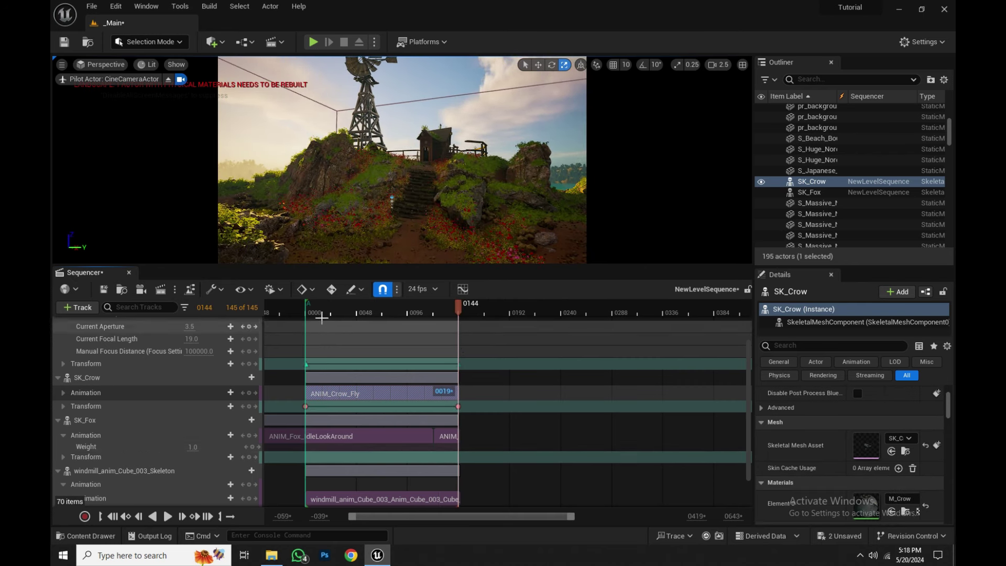
click(310, 310)
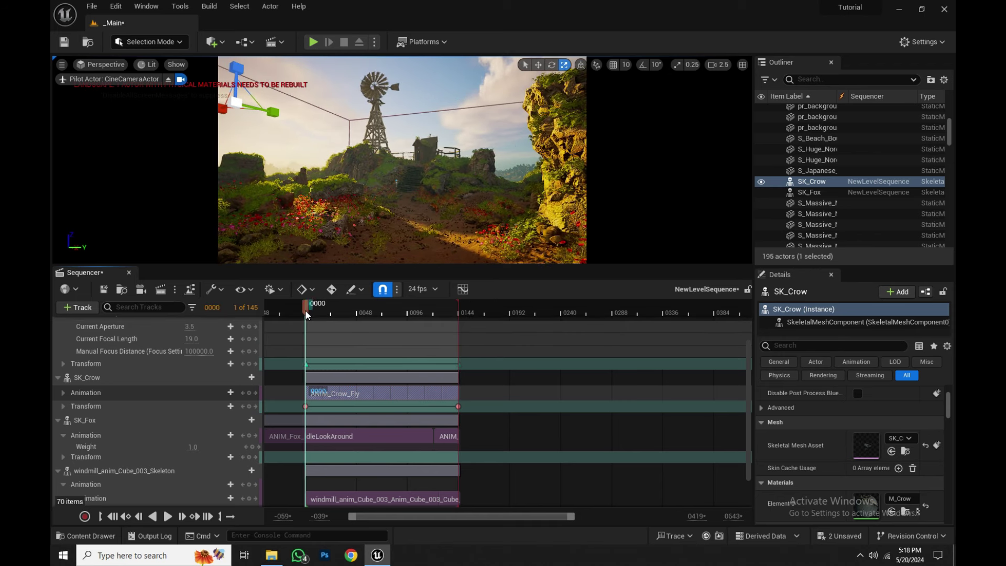
key(w)
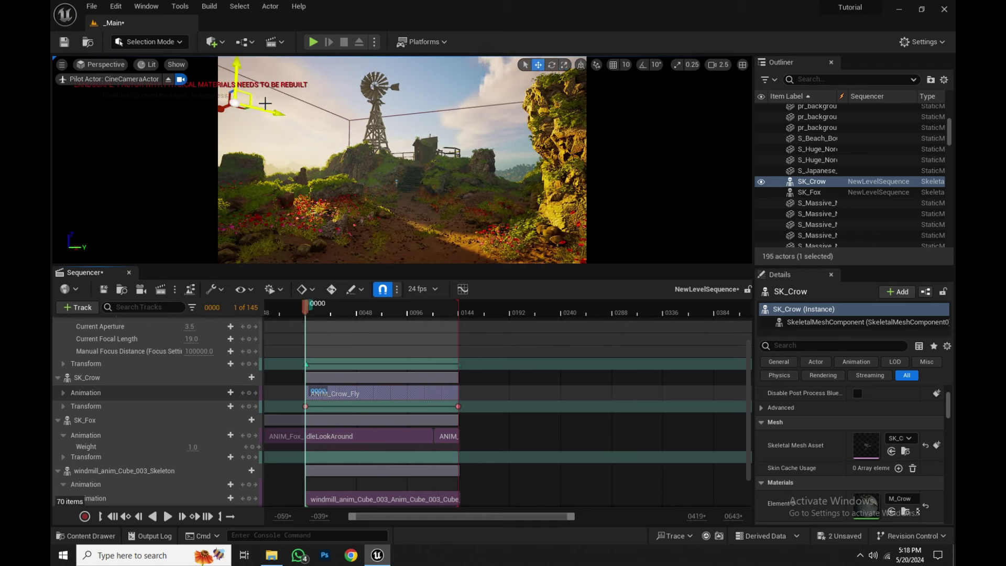
Set both SK_Crow Transform keys to Linear interpolation and play back the crow's flight
click(306, 407)
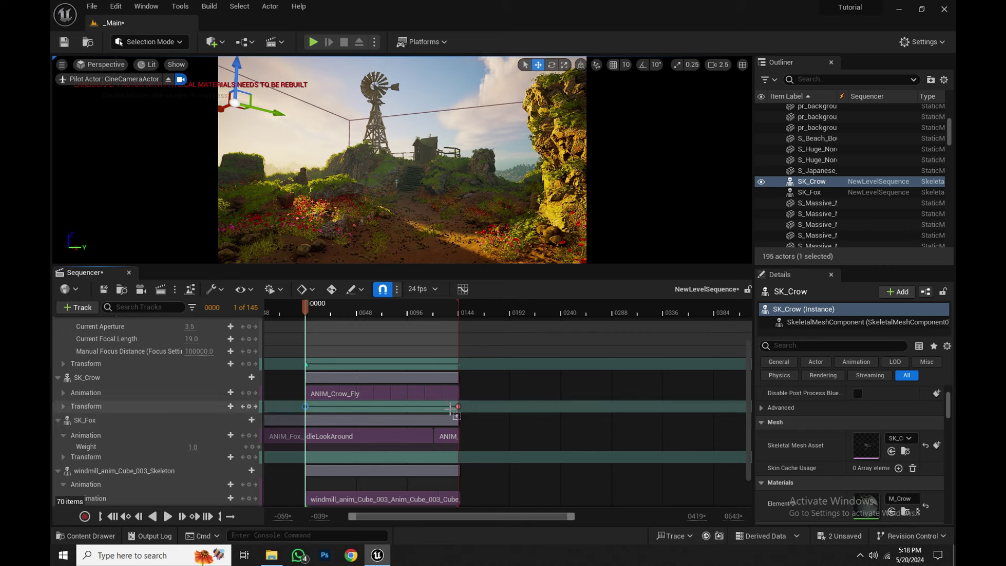
shift+click(458, 409)
right_click(458, 408)
click(497, 318)
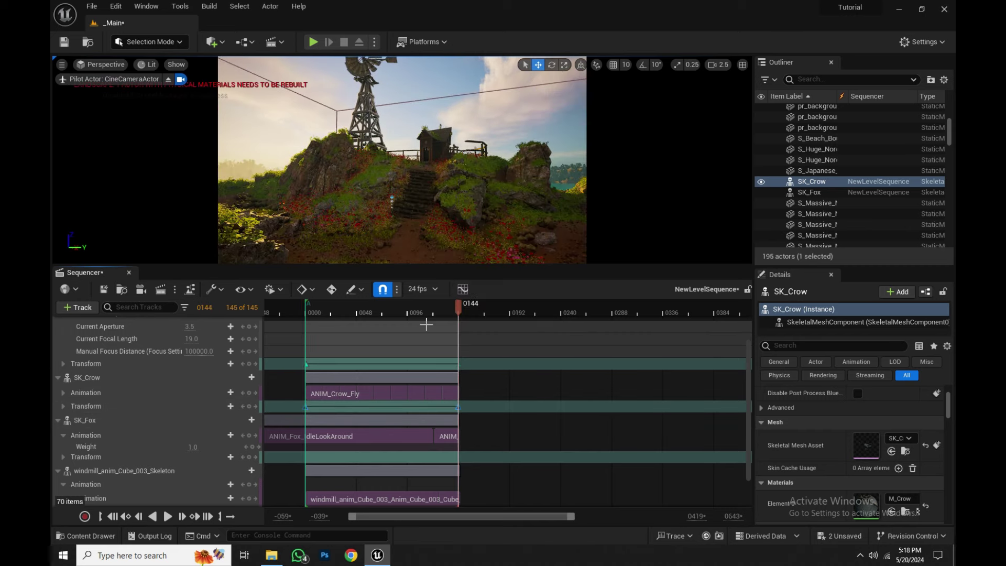
click(309, 313)
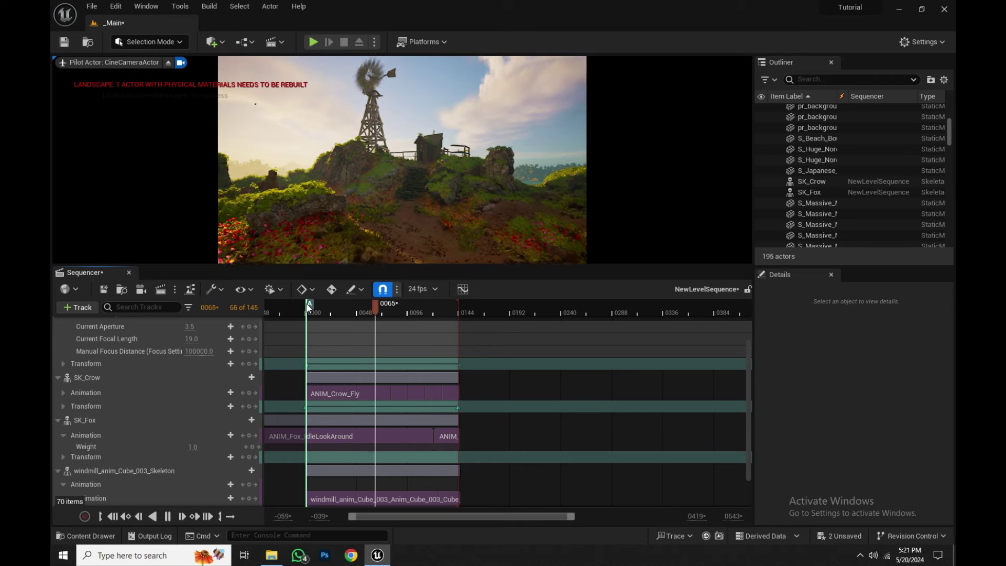
key(space)
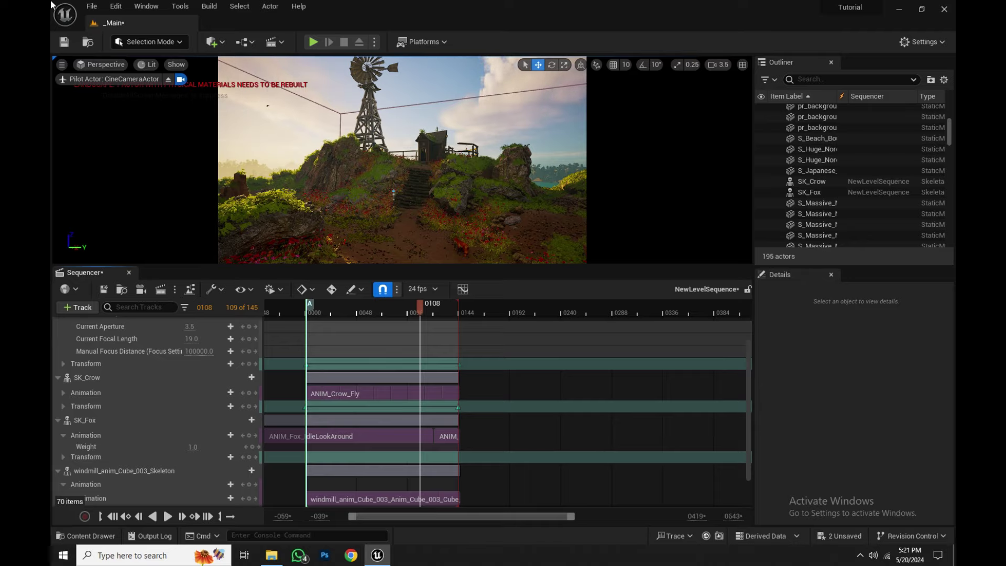
Enable the Movie Render Queue plugin and restart the editor, saving _Main and NewLevelSequence
click(115, 6)
click(157, 175)
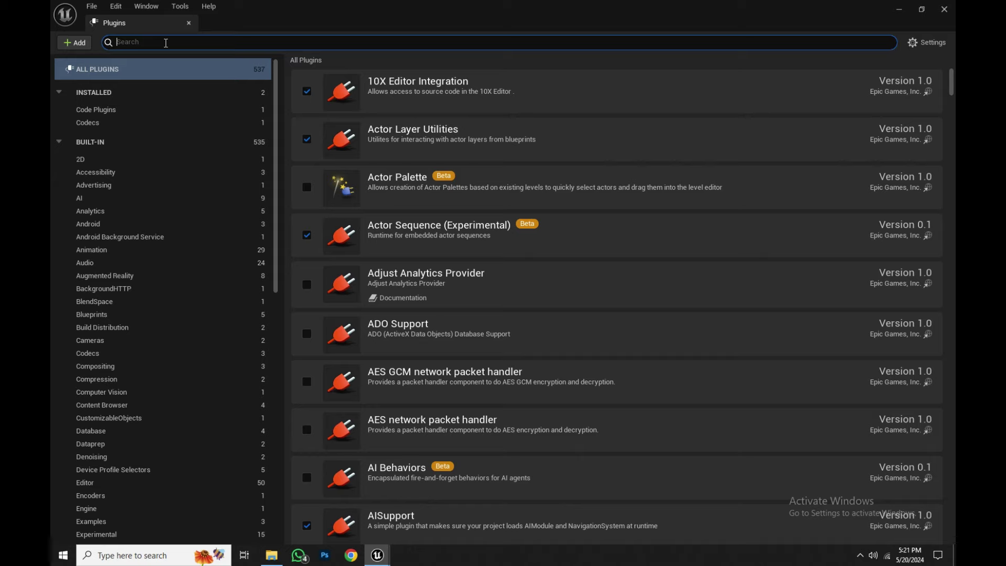
text(movie)
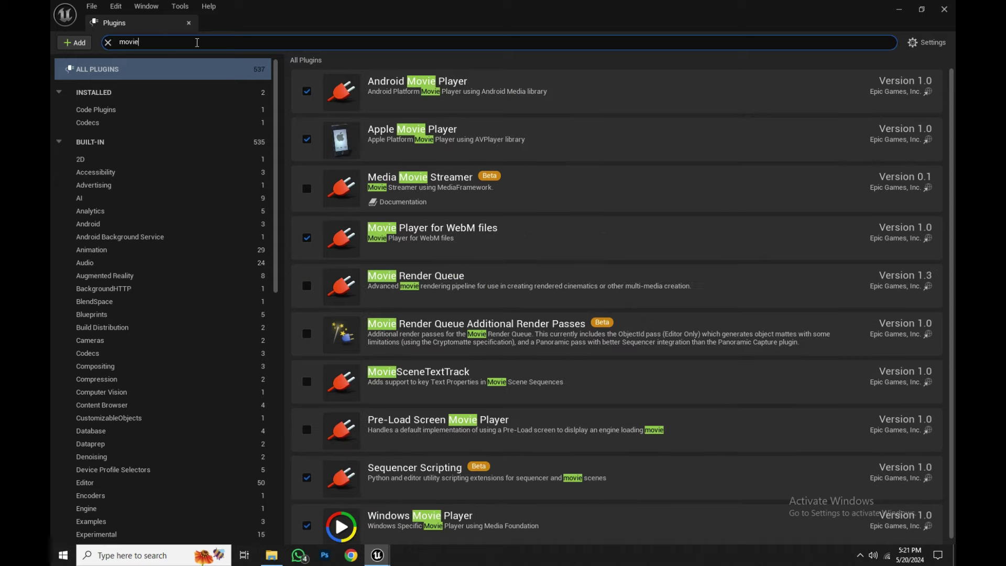
text( render)
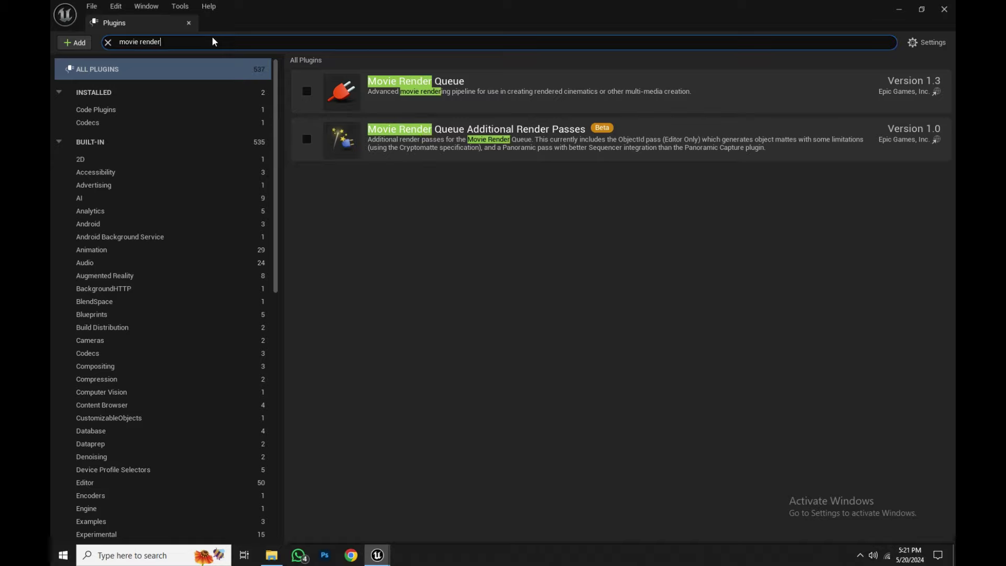
click(307, 91)
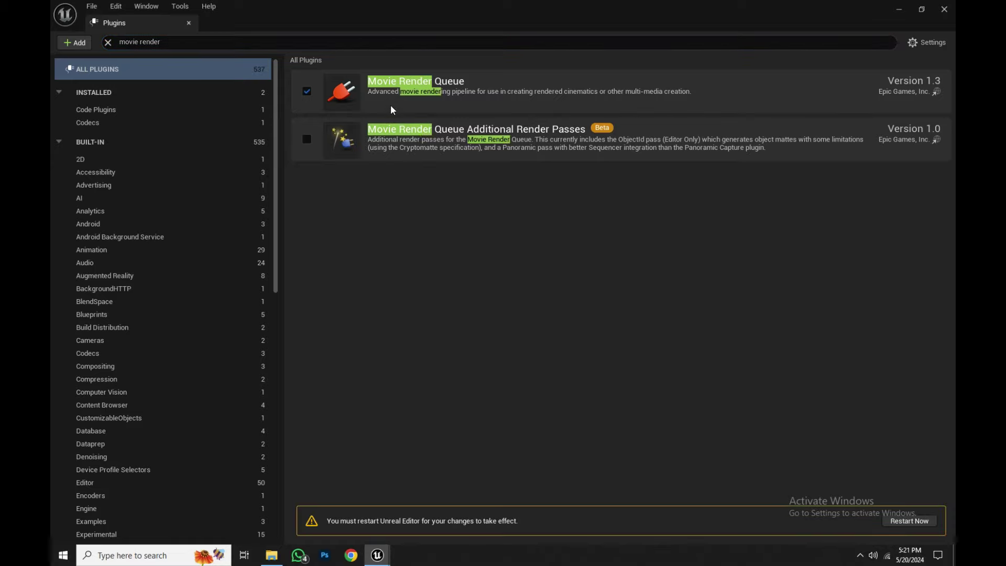
click(923, 517)
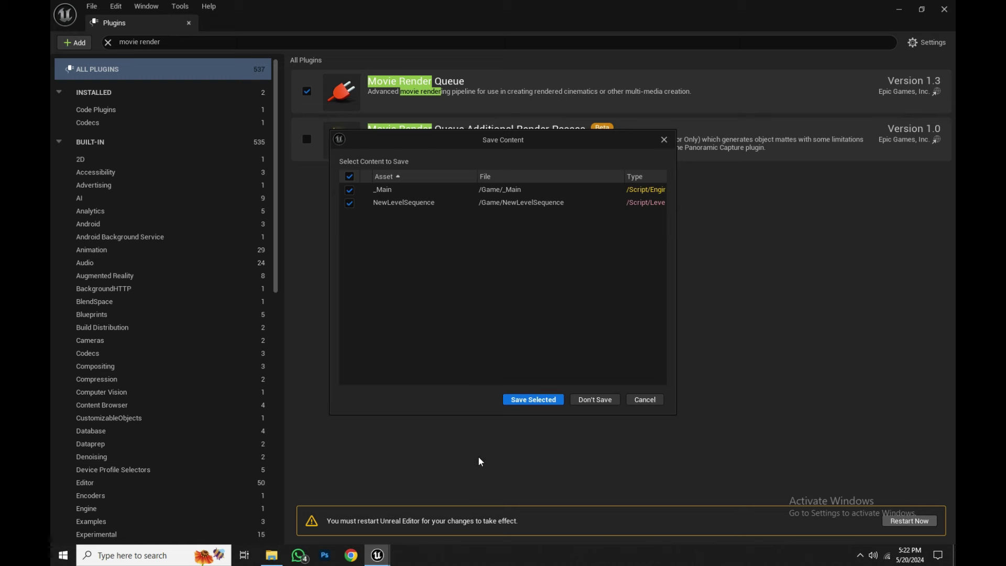
click(533, 399)
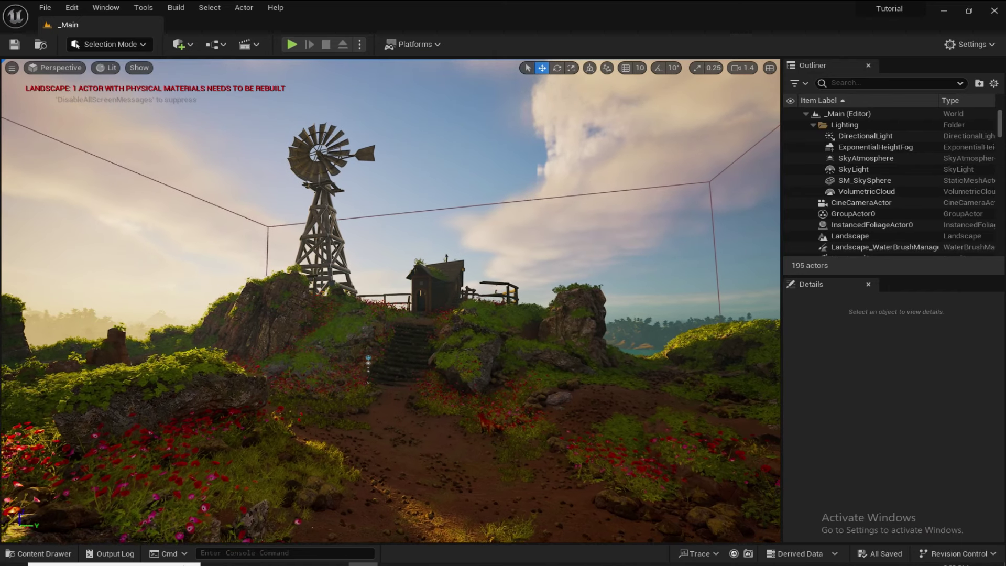
Reopen NewLevelSequence and view the scene through the CineCameraActor at frame 1
key(ctrl+space)
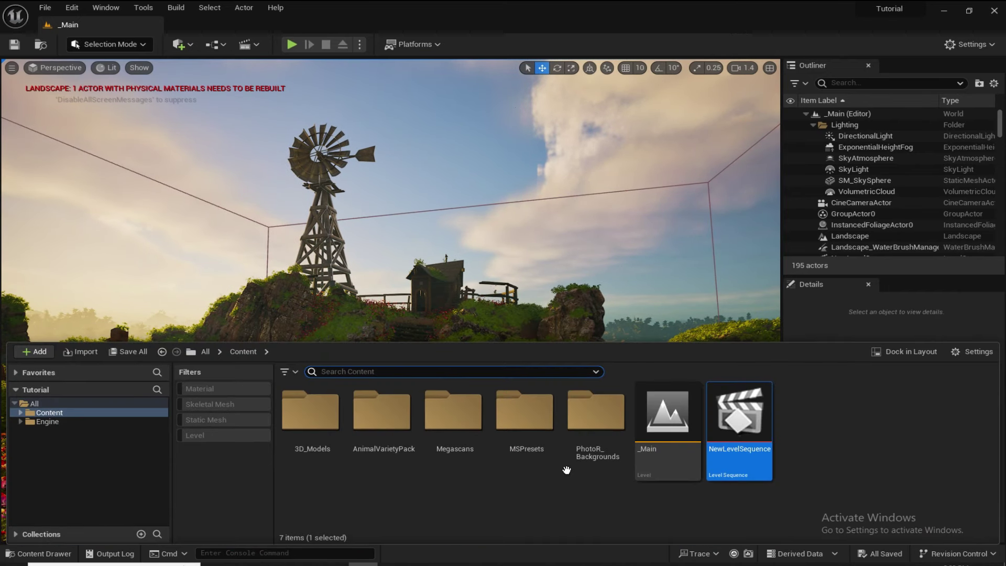
double_click(747, 430)
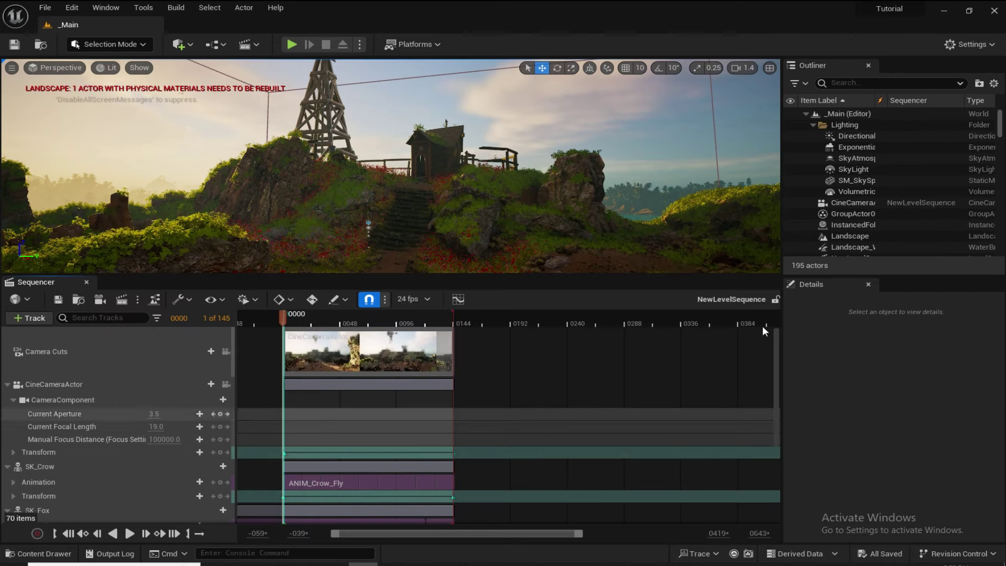
click(42, 71)
click(90, 191)
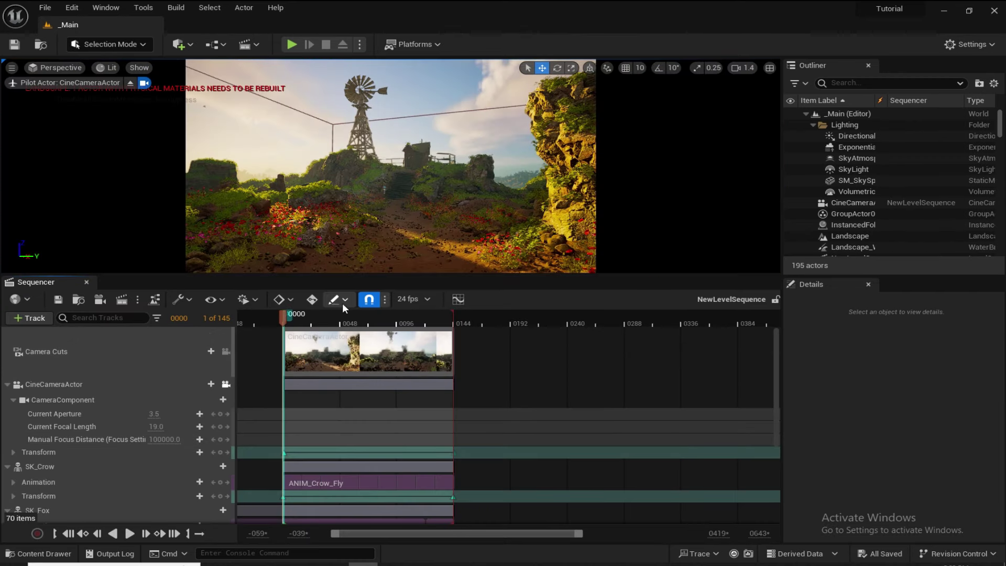
click(285, 321)
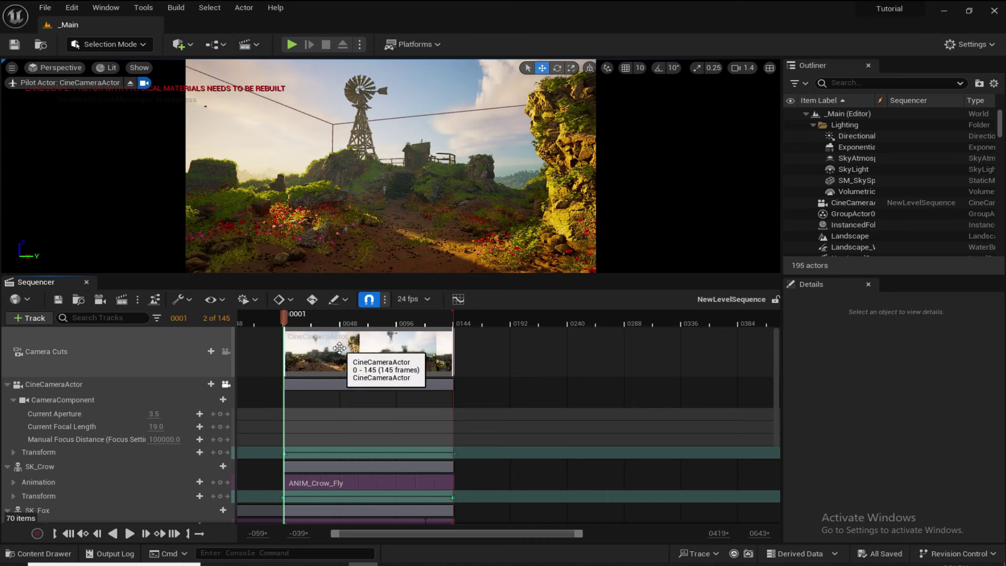
Open the NewLevelSequence job's configuration in Movie Render Queue and replace the .jpg Sequence export with .png Sequence [8bit]
click(118, 299)
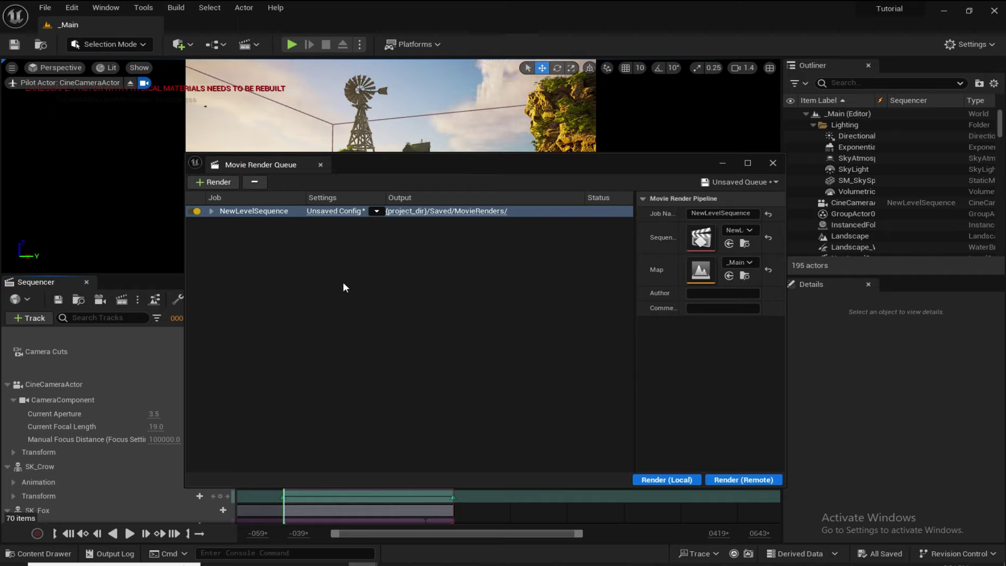
click(348, 212)
drag(438, 114, 387, 136)
click(329, 187)
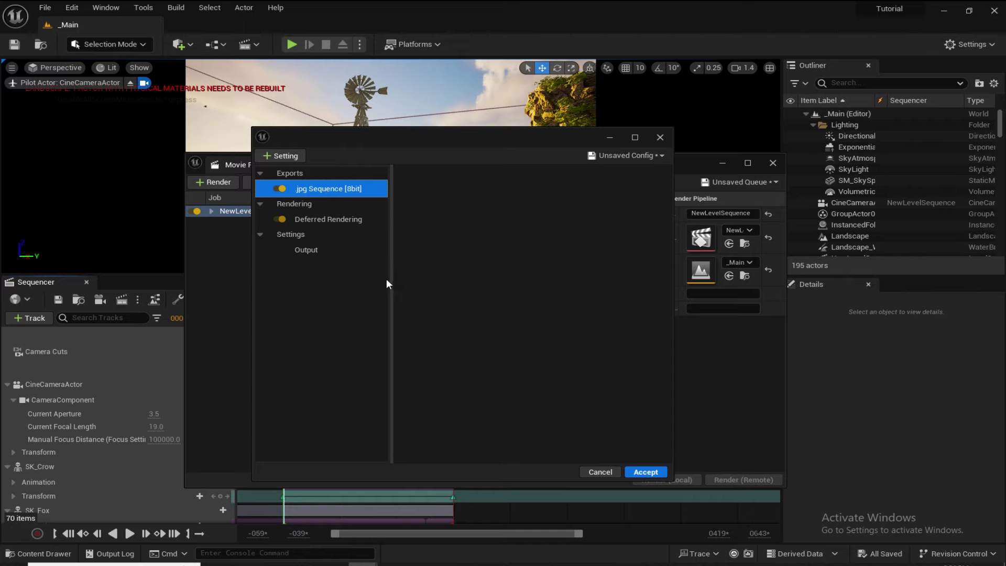
key(Delete)
click(279, 157)
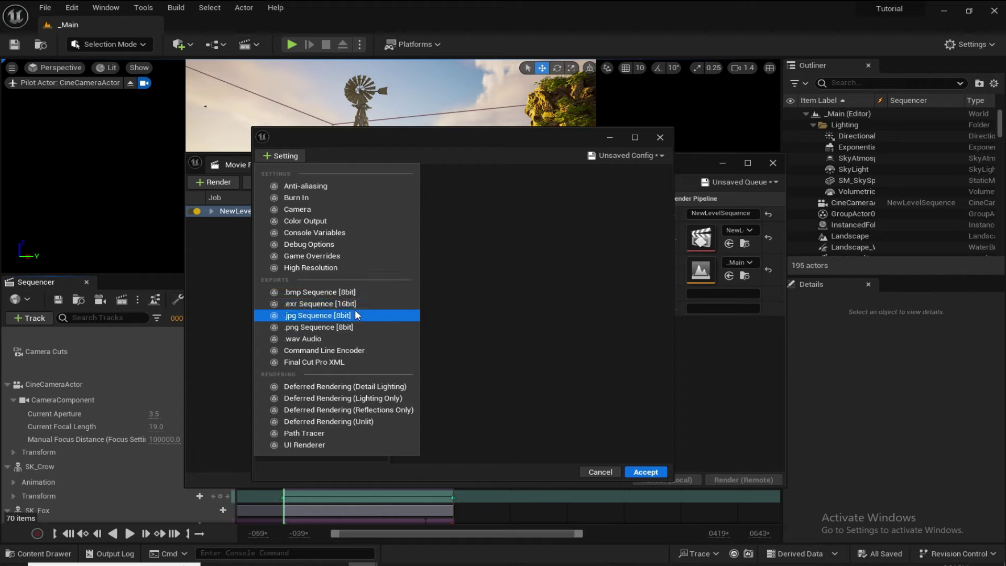
click(323, 329)
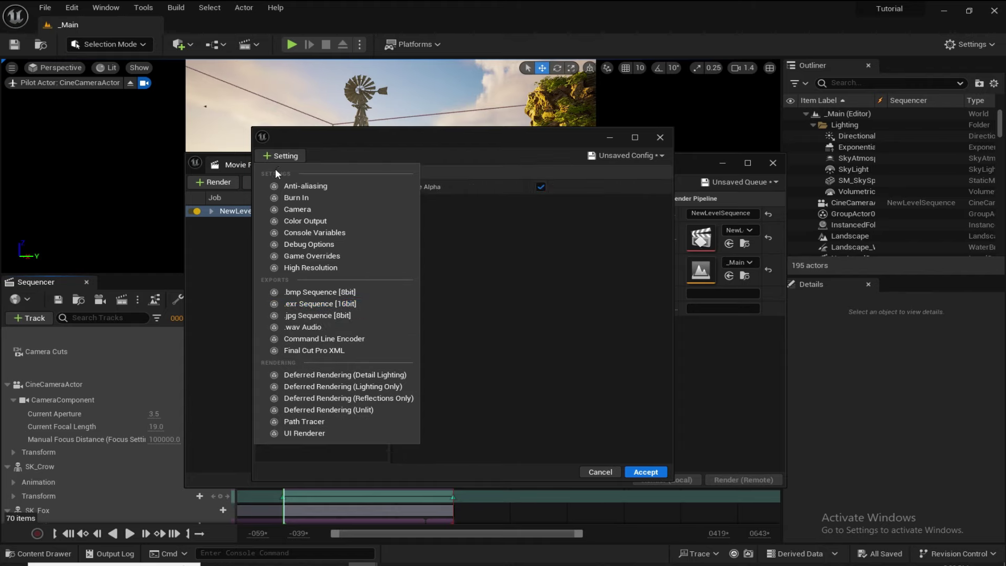
Add an Anti-aliasing setting with Temporal Sample Count 64 and enable Override Anti Aliasing with method None
click(333, 185)
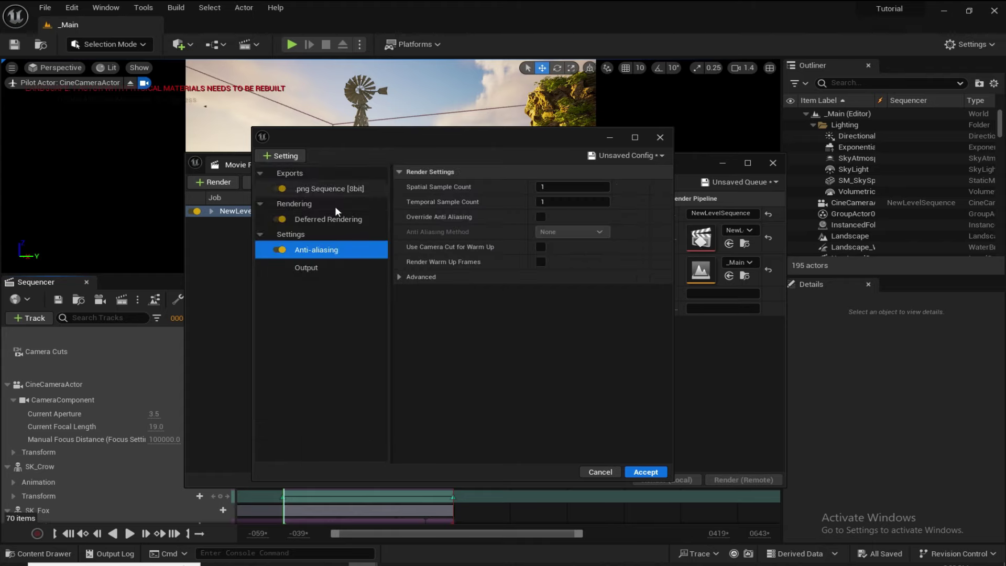
click(546, 206)
text(64)
key(Return)
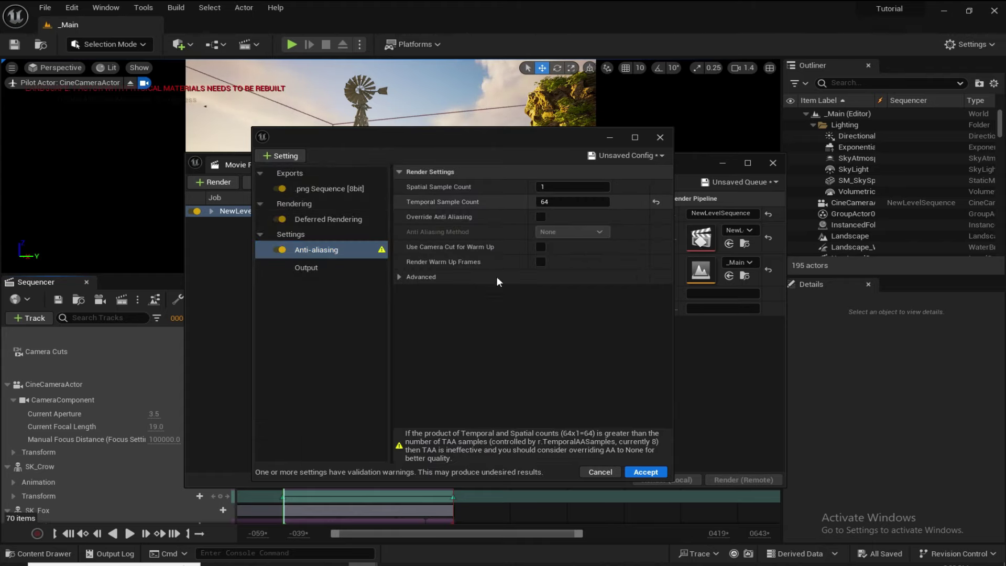
click(537, 217)
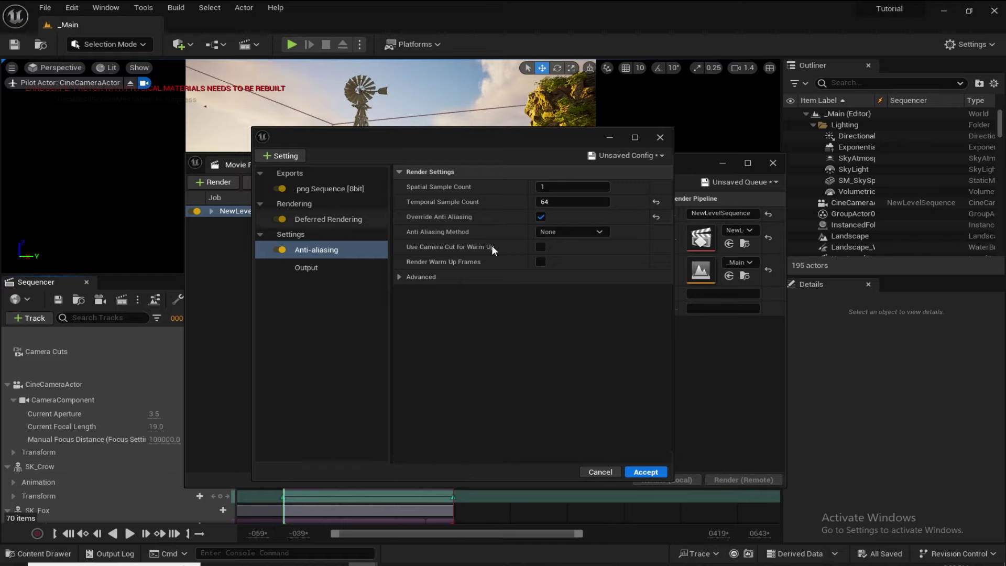
Set both Render Warm Up Count and Engine Warm Up Count to 120 in the advanced anti-aliasing settings
click(402, 276)
click(547, 291)
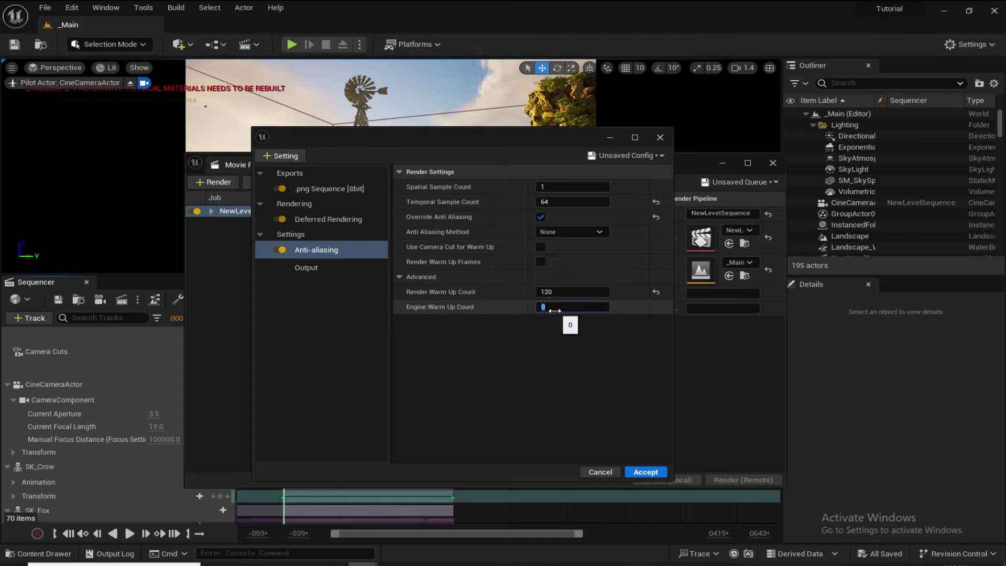
key(Return)
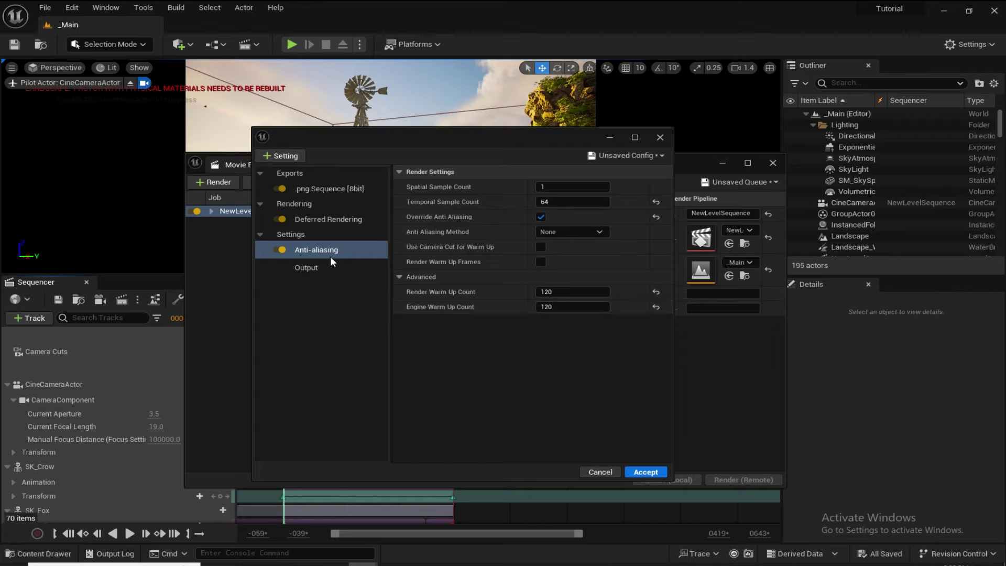
Try to set the Desktop folder as the render's output directory
click(310, 269)
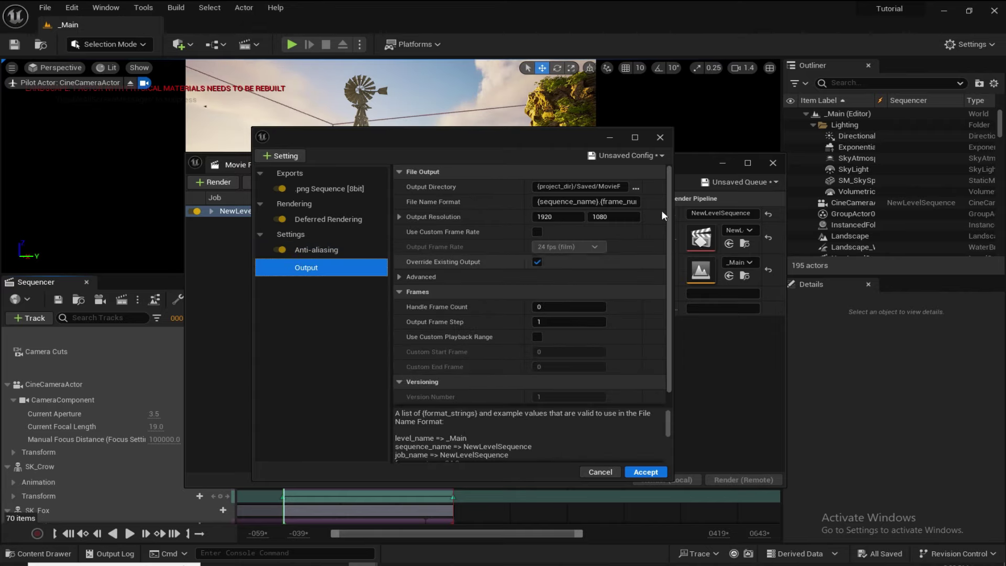
click(636, 188)
click(325, 222)
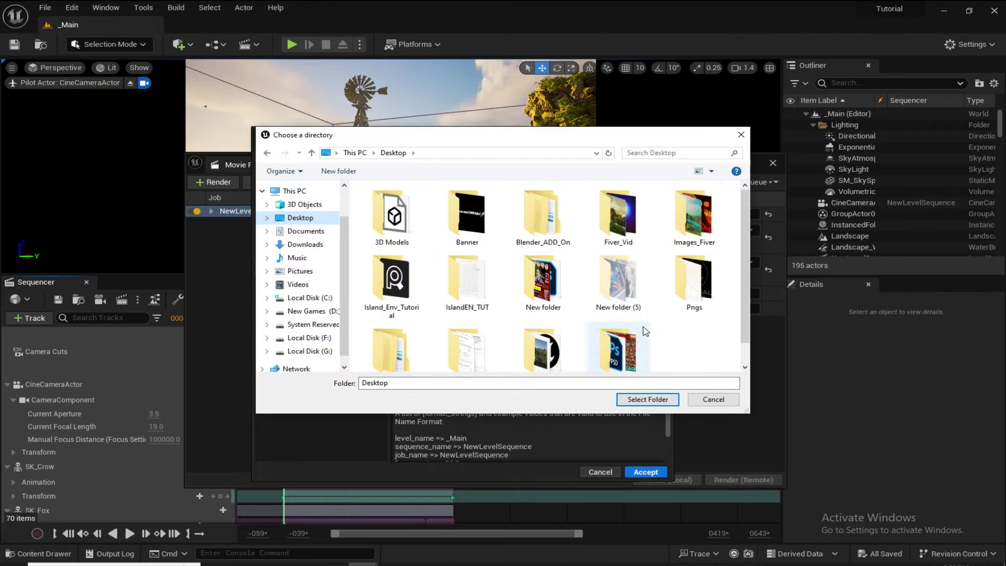
click(648, 400)
Review the anti-aliasing, rendering and export settings, enable the custom frame rate at 24 fps for the output, and accept the configuration
click(322, 249)
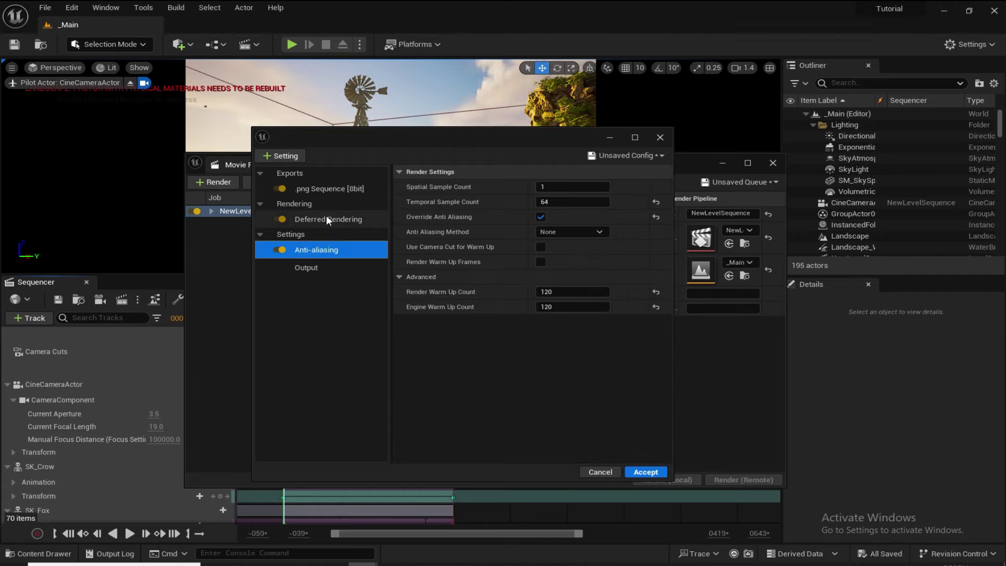
click(326, 218)
click(335, 187)
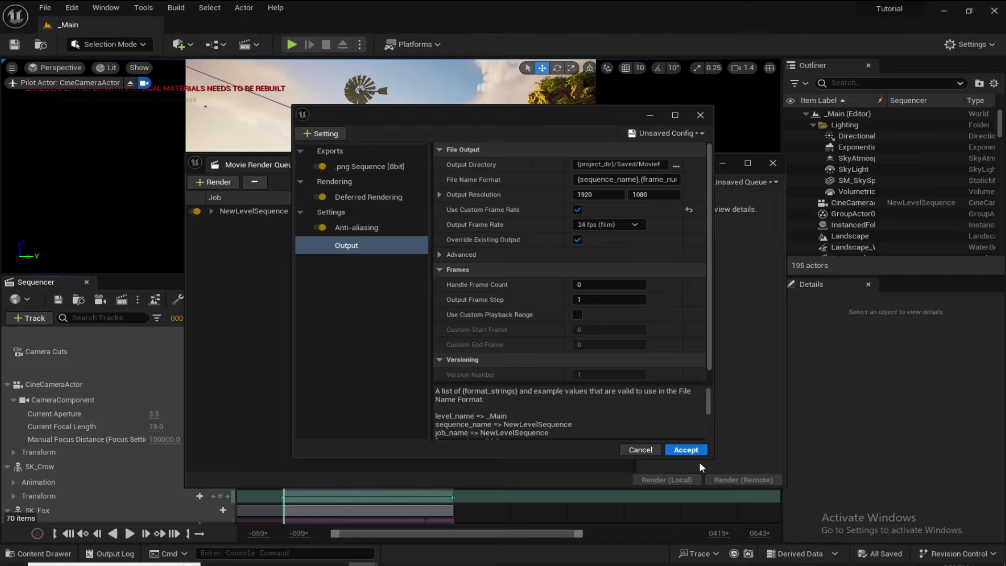
click(688, 450)
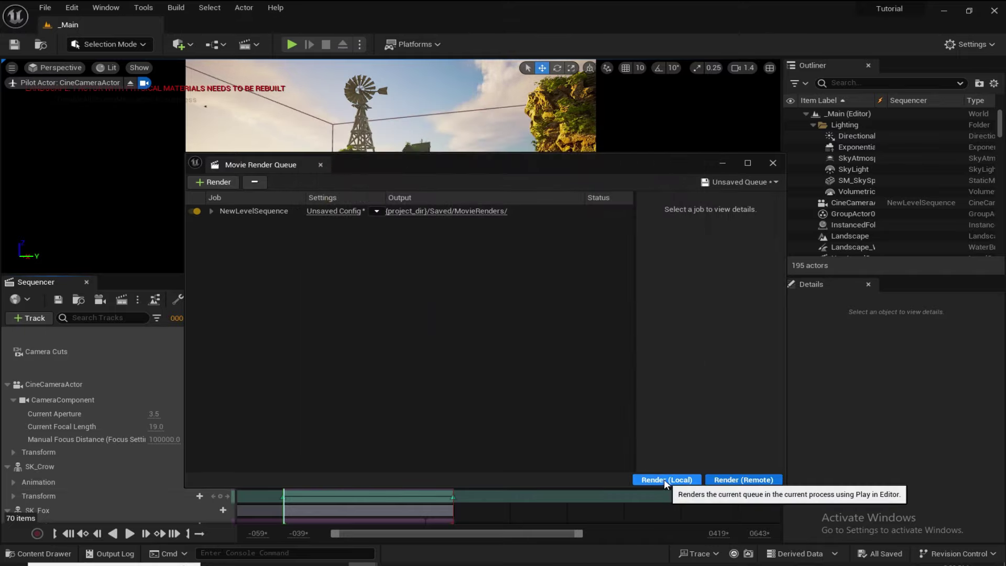